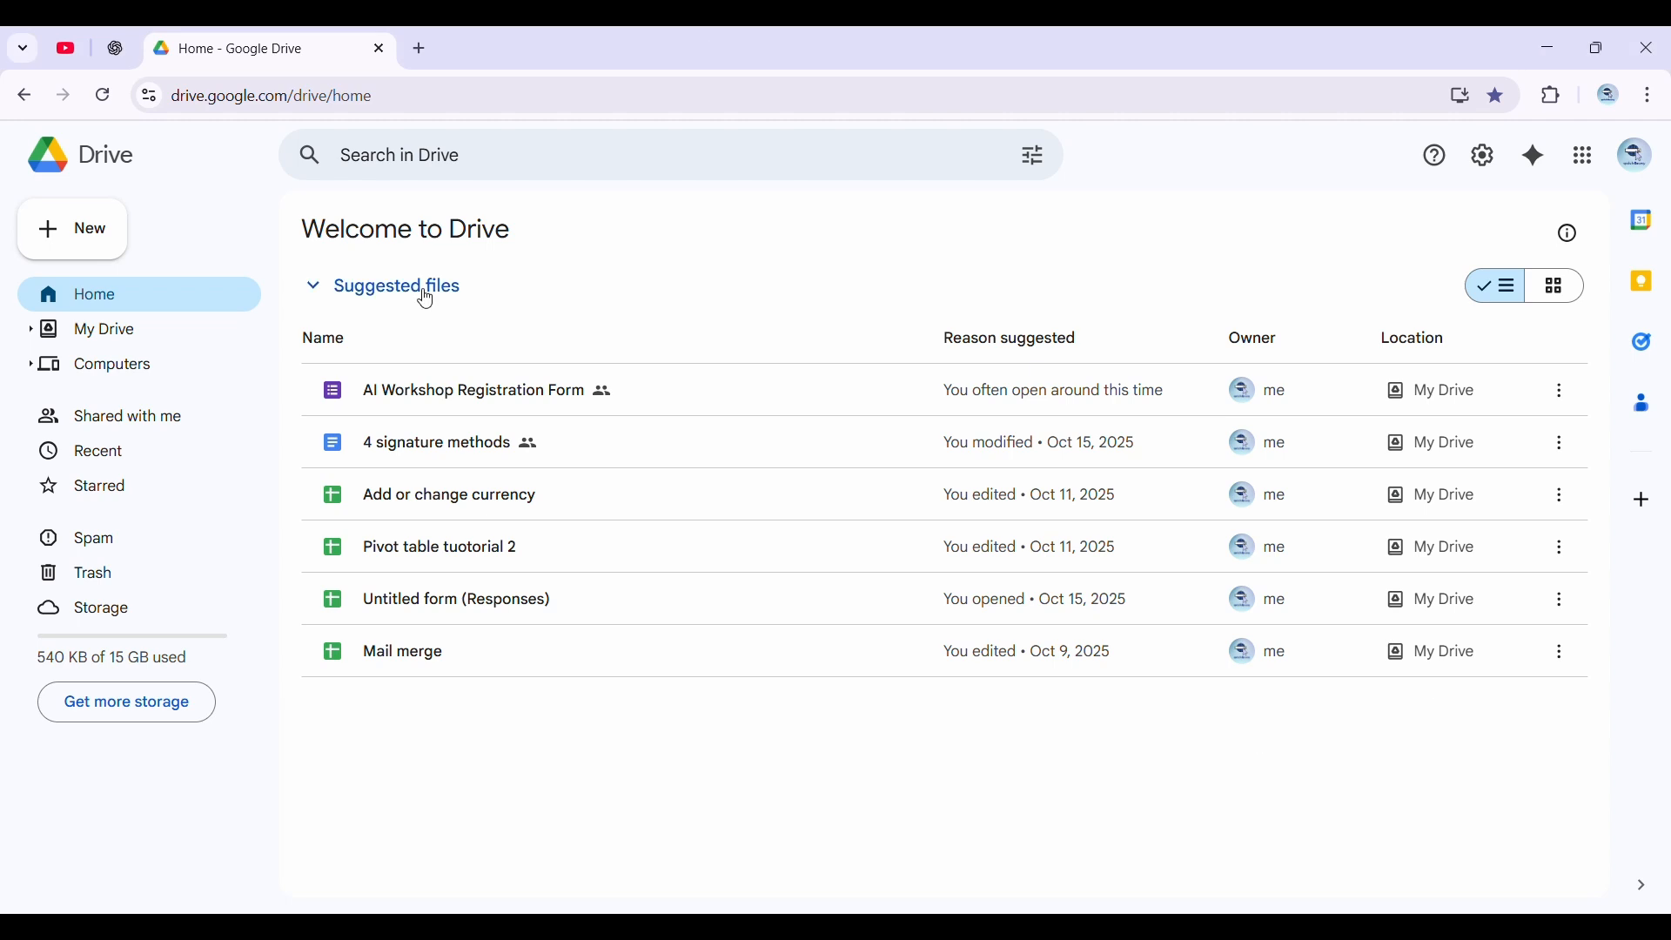
Create a new blank Google Form from Drive and return to the Drive home page
left_click(97, 246)
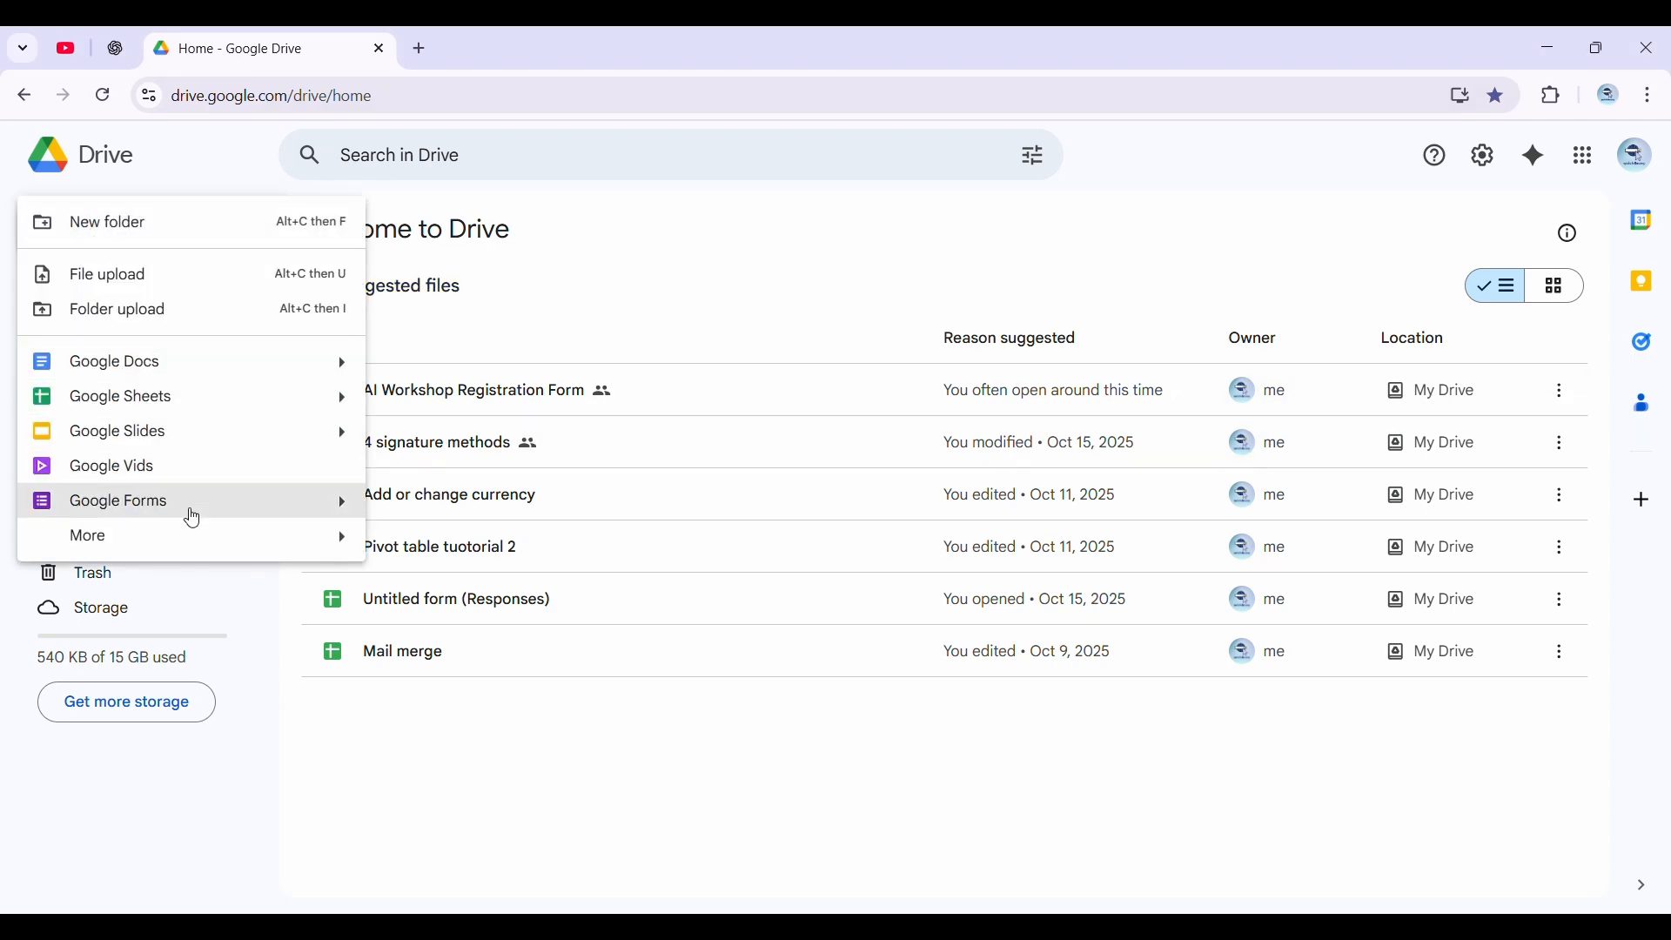
left_click(193, 519)
left_click(261, 49)
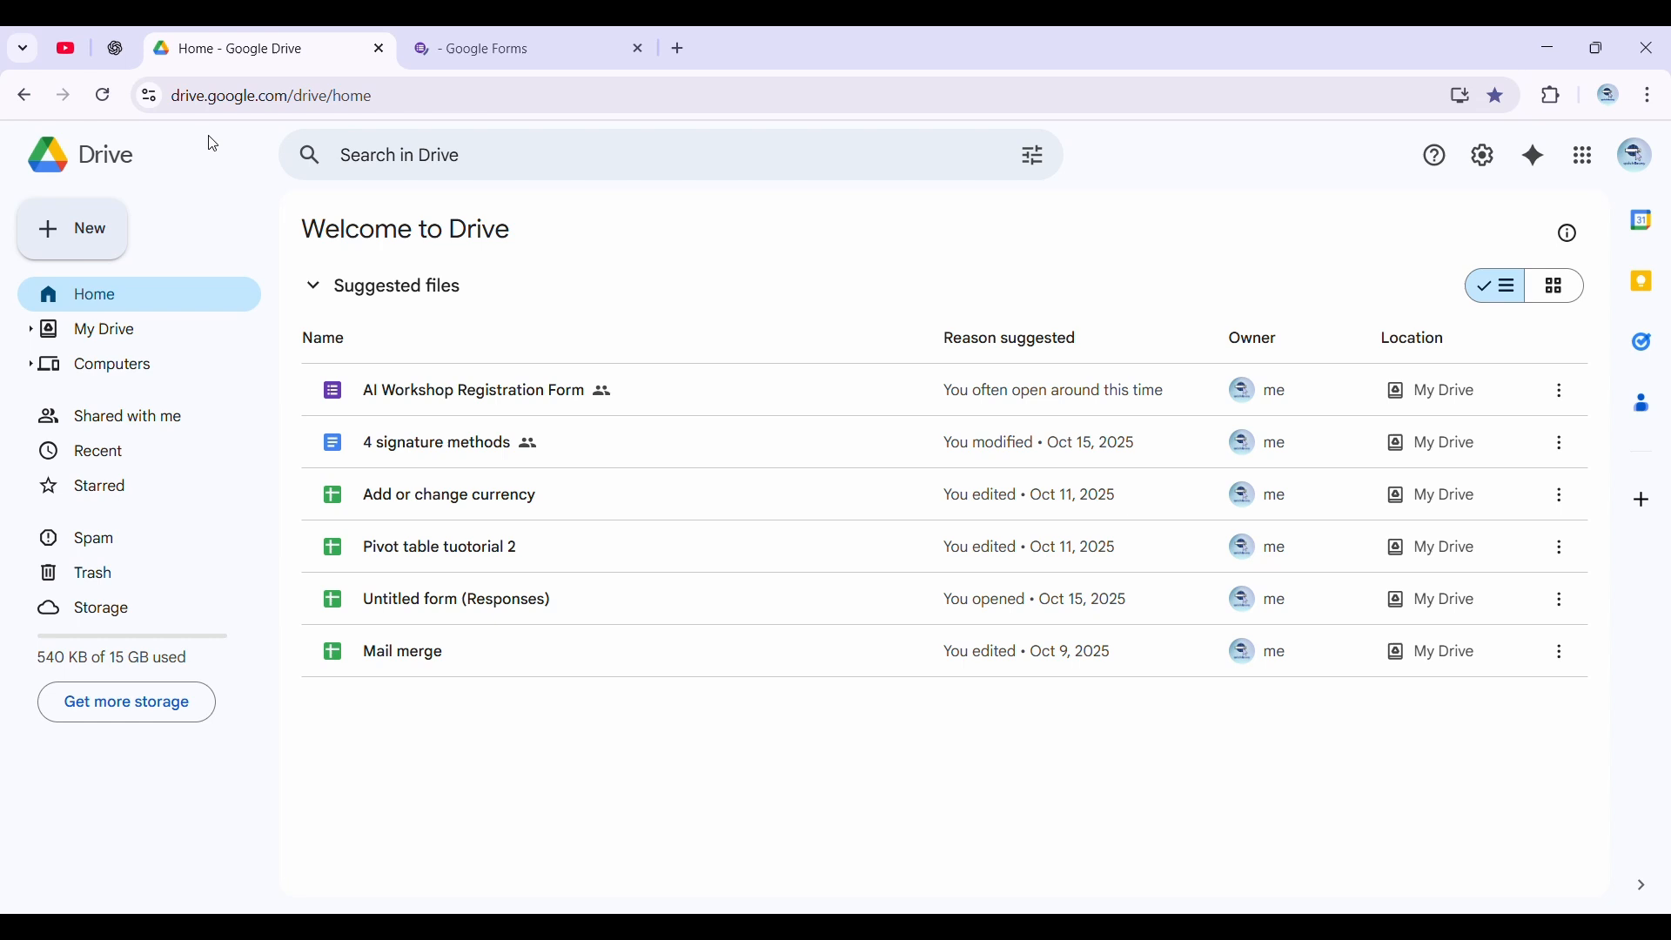
Create a blank quiz in Google Forms from Drive, view it, and return to Drive
left_click(124, 251)
mouse_move(346, 501)
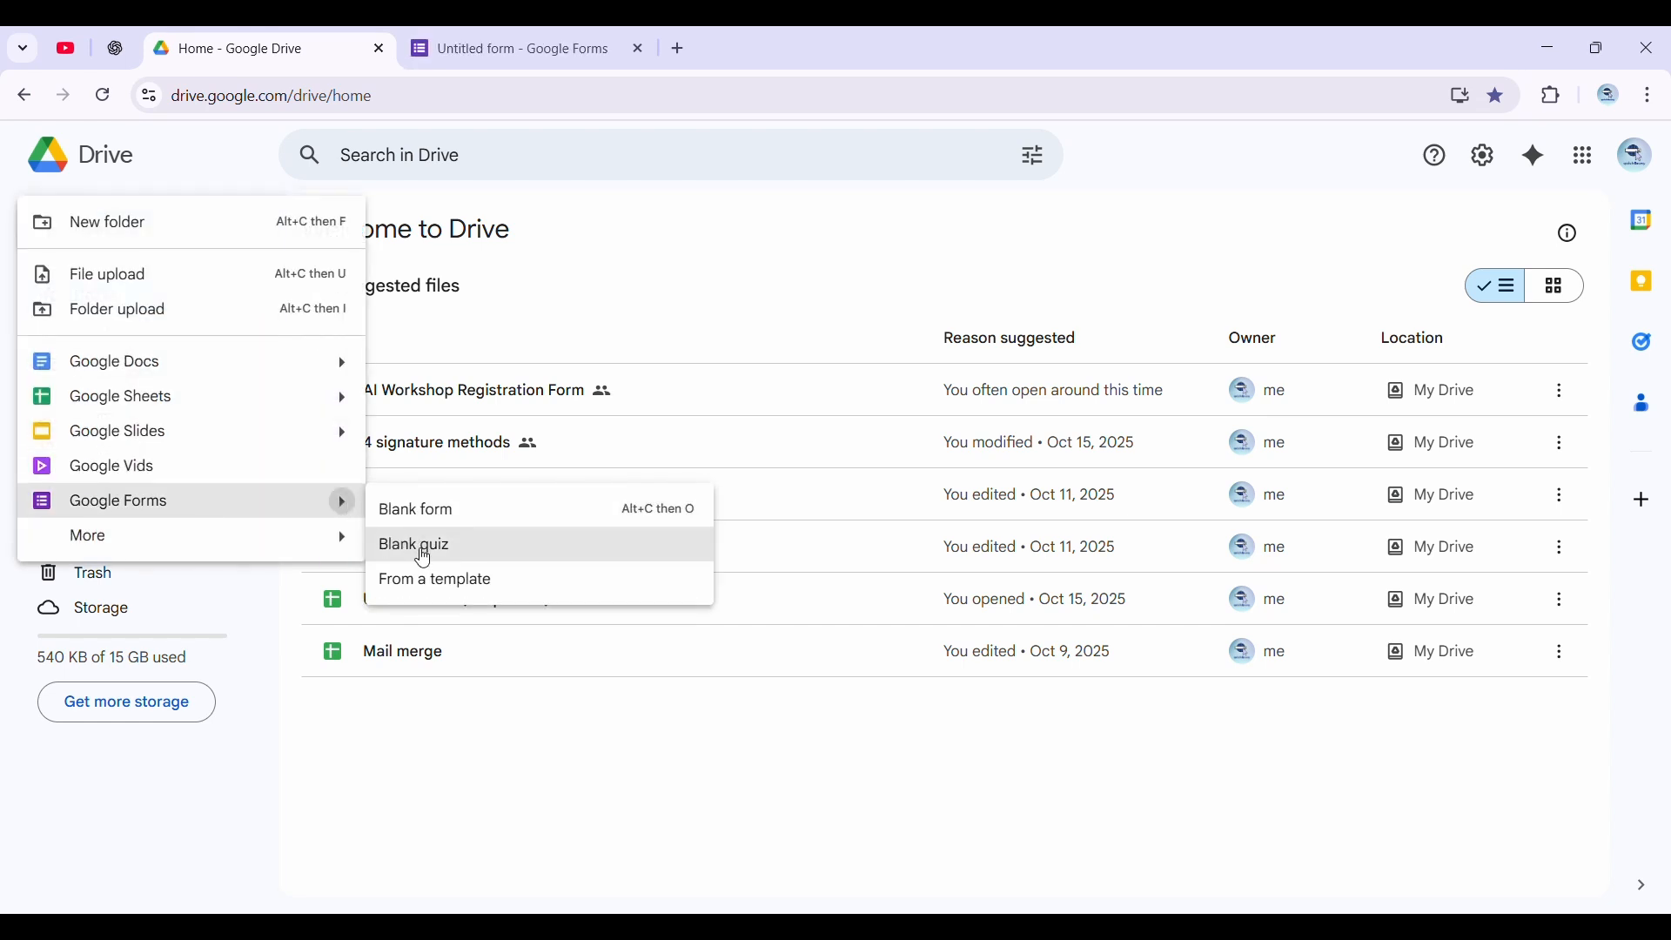
left_click(424, 557)
left_click(800, 49)
left_click(557, 49)
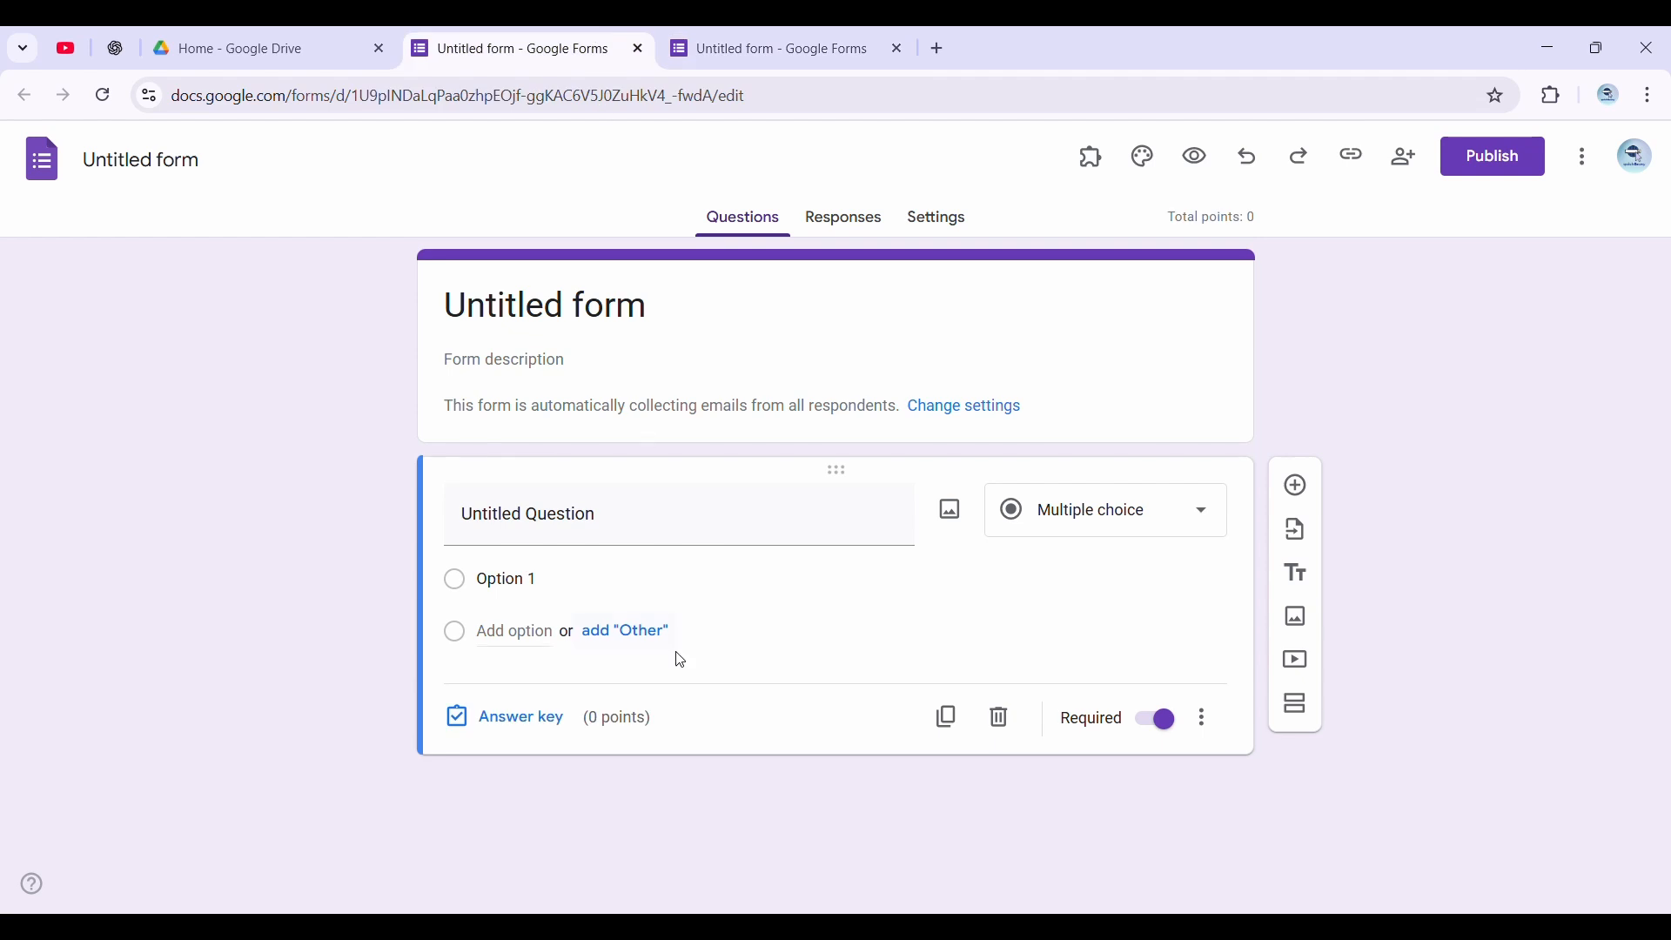
left_click(336, 35)
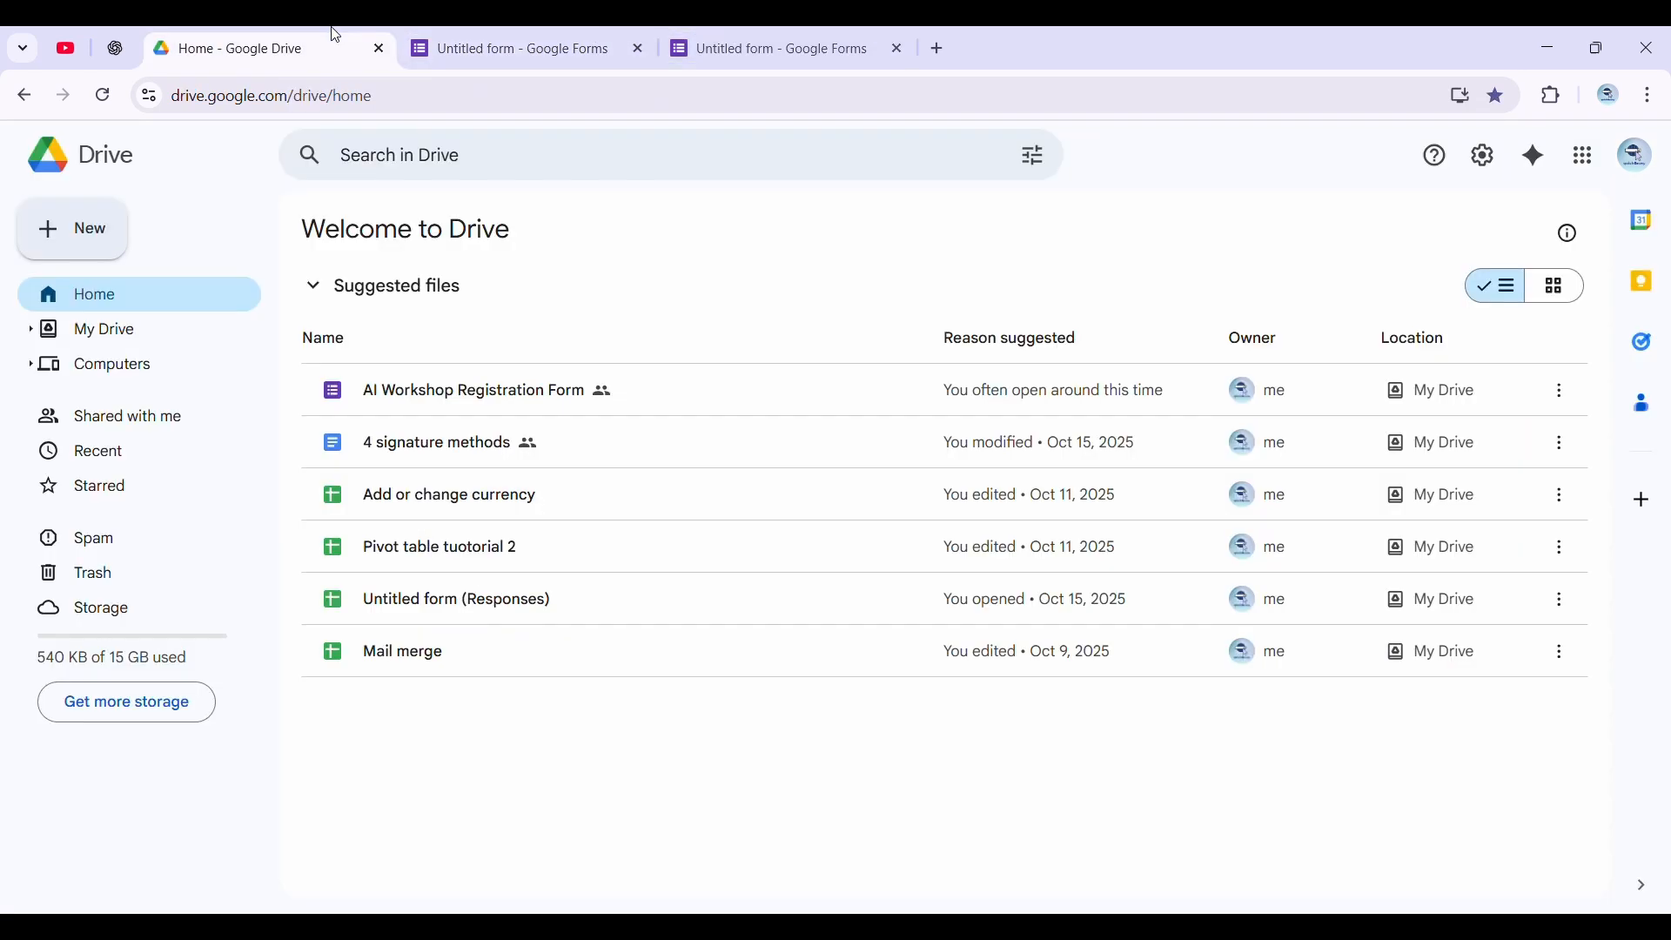
Switch to the plain blank form, turn on Make this a quiz, and release grades immediately after each submission
left_click(823, 38)
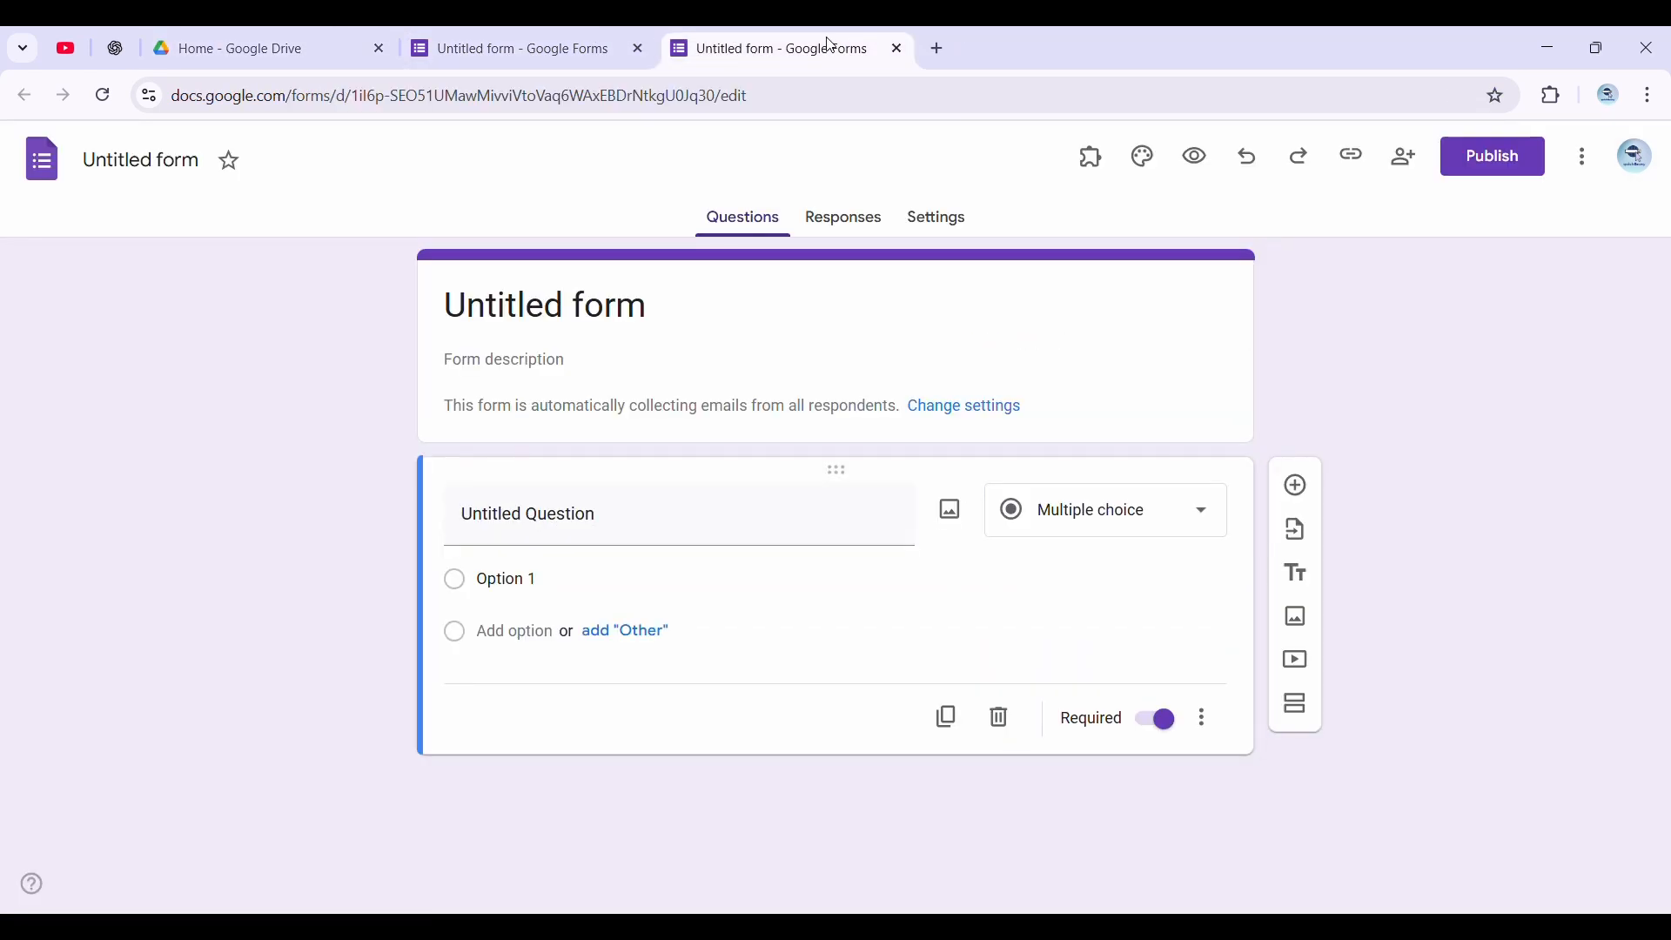
left_click(958, 222)
left_click(1162, 397)
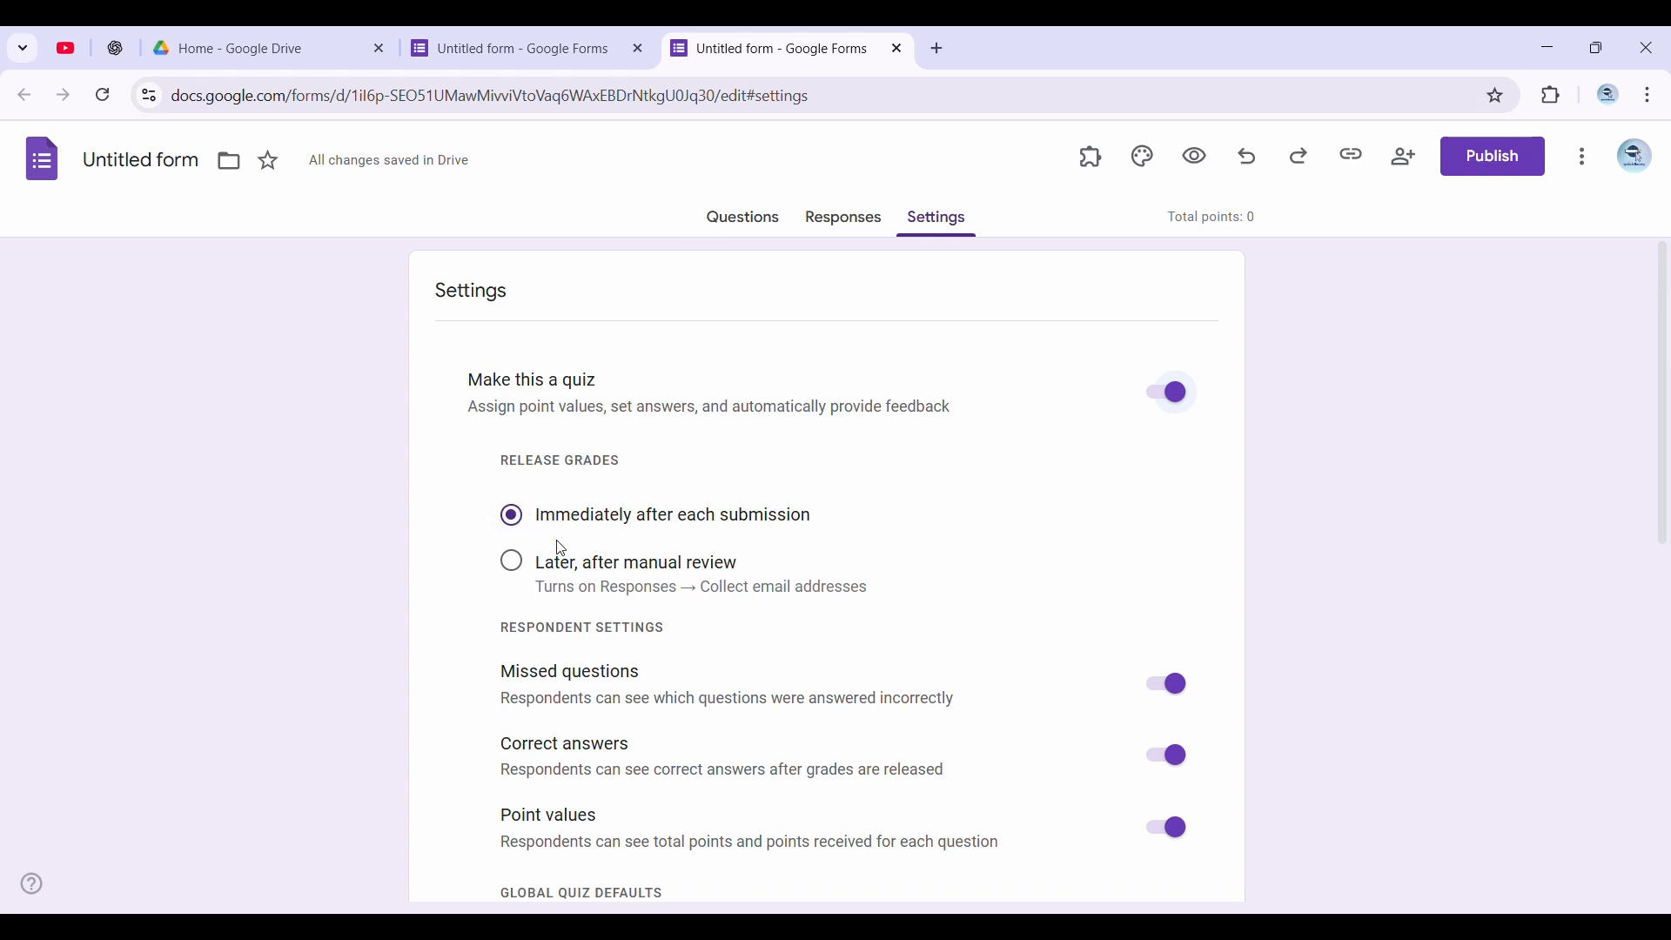
left_click(513, 566)
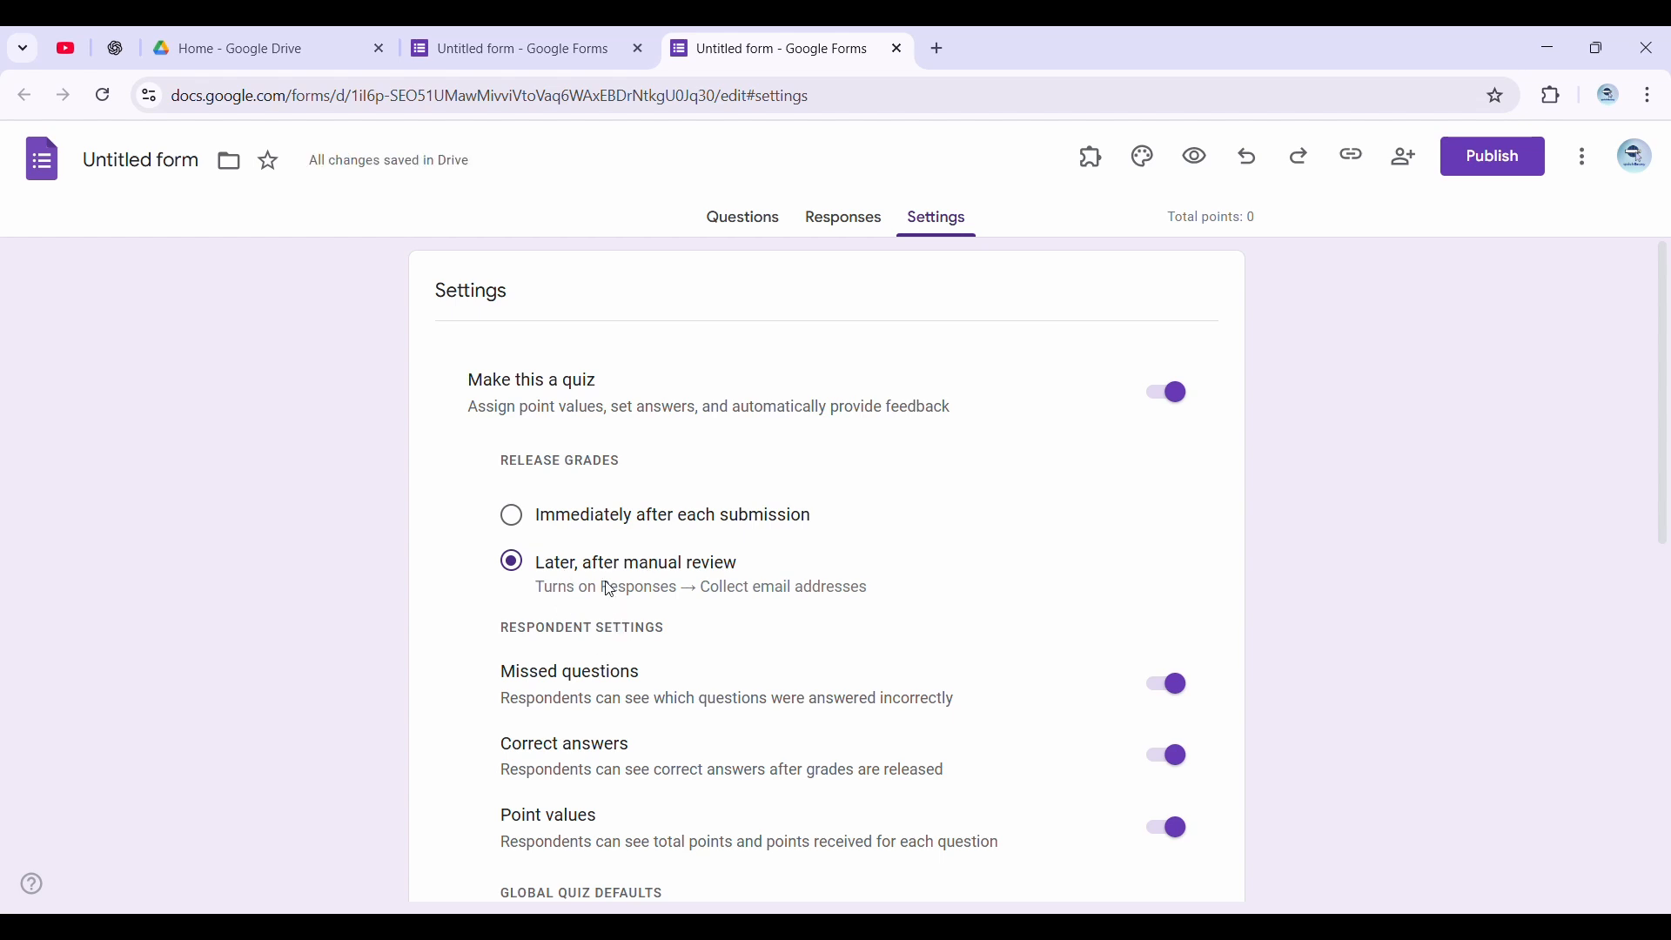
left_click(568, 525)
Expand the Responses settings and turn on Limit to 1 response
scroll(582, 587, "down", 1)
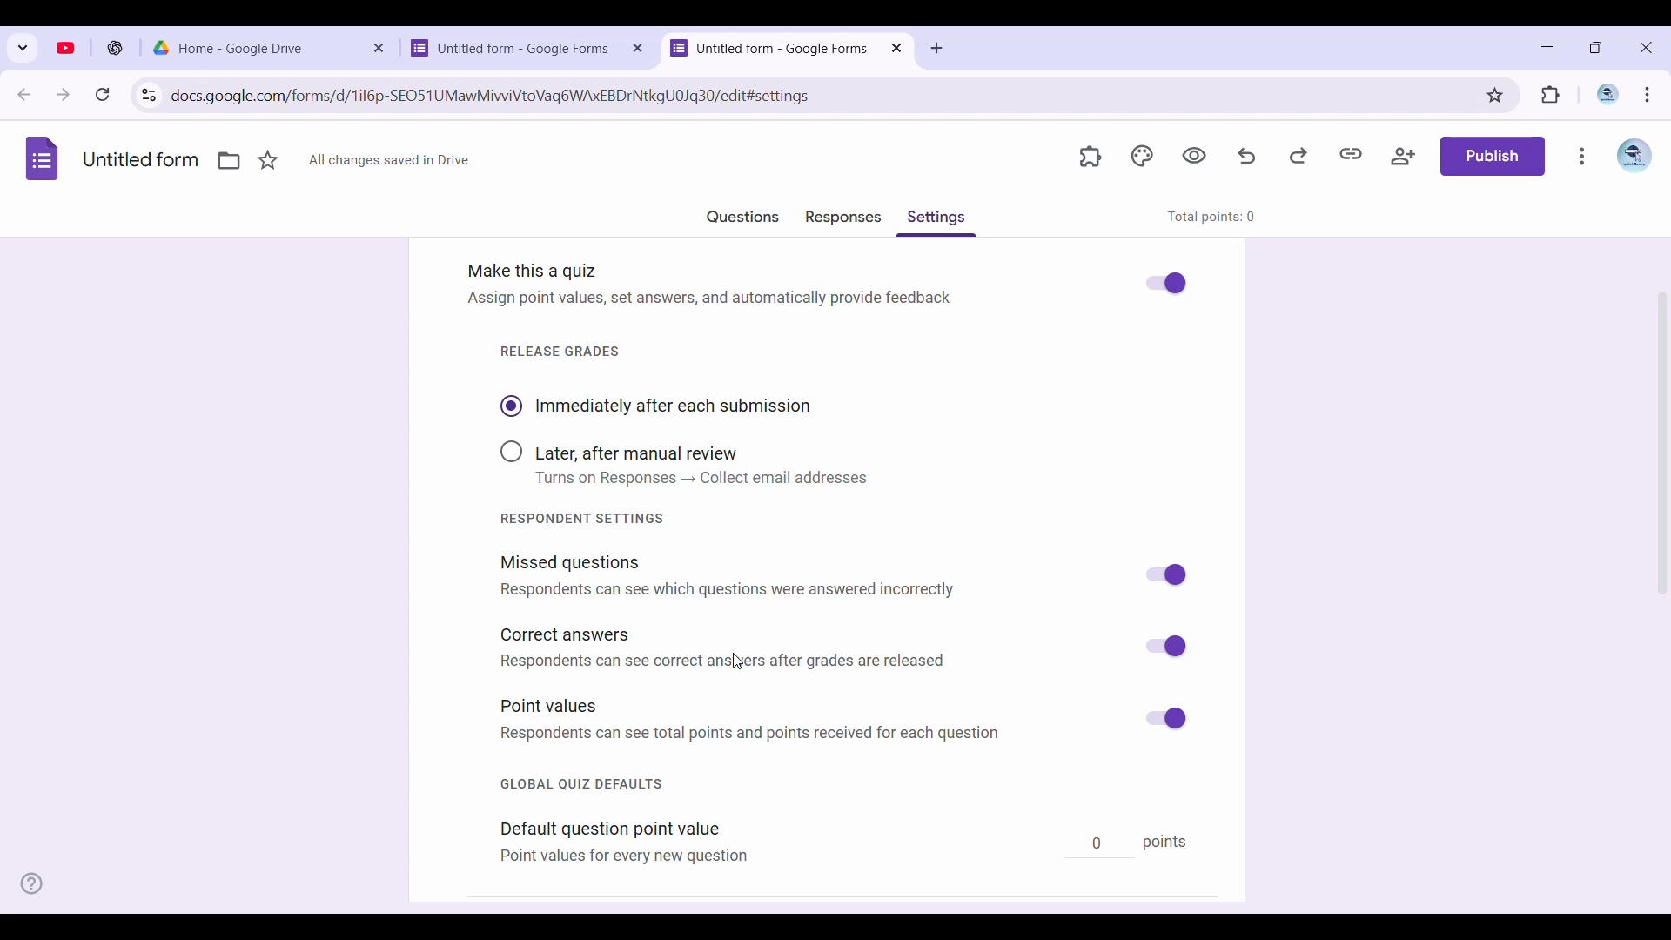
scroll(681, 678, "down", 3)
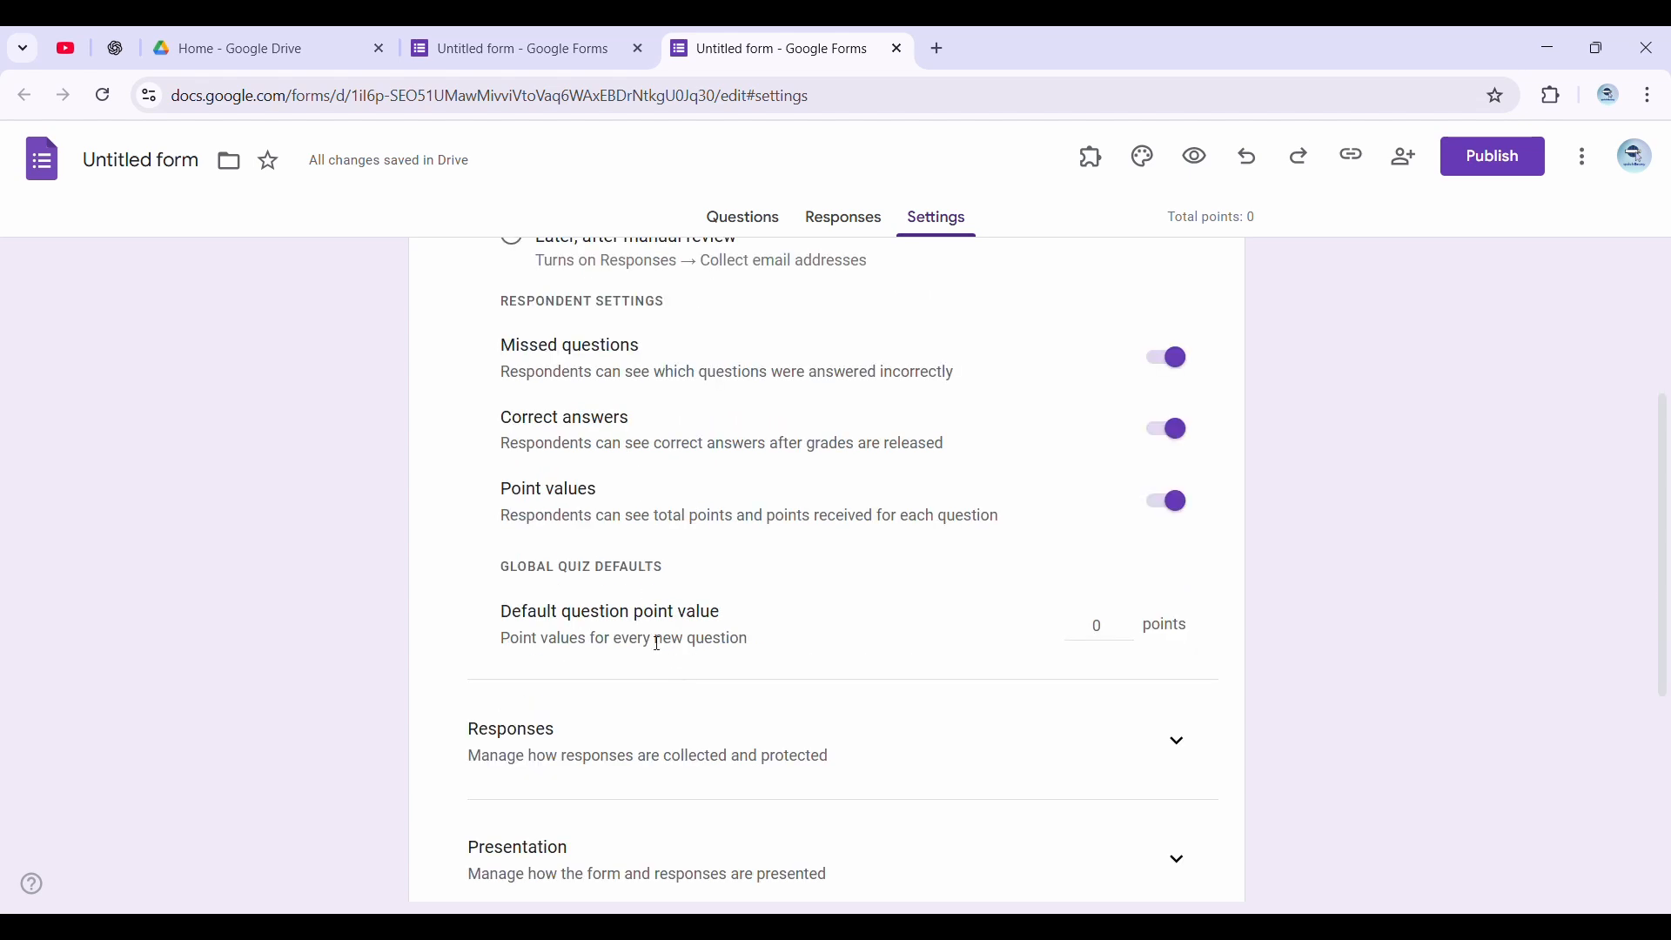
scroll(645, 645, "down", 2)
left_click(664, 675)
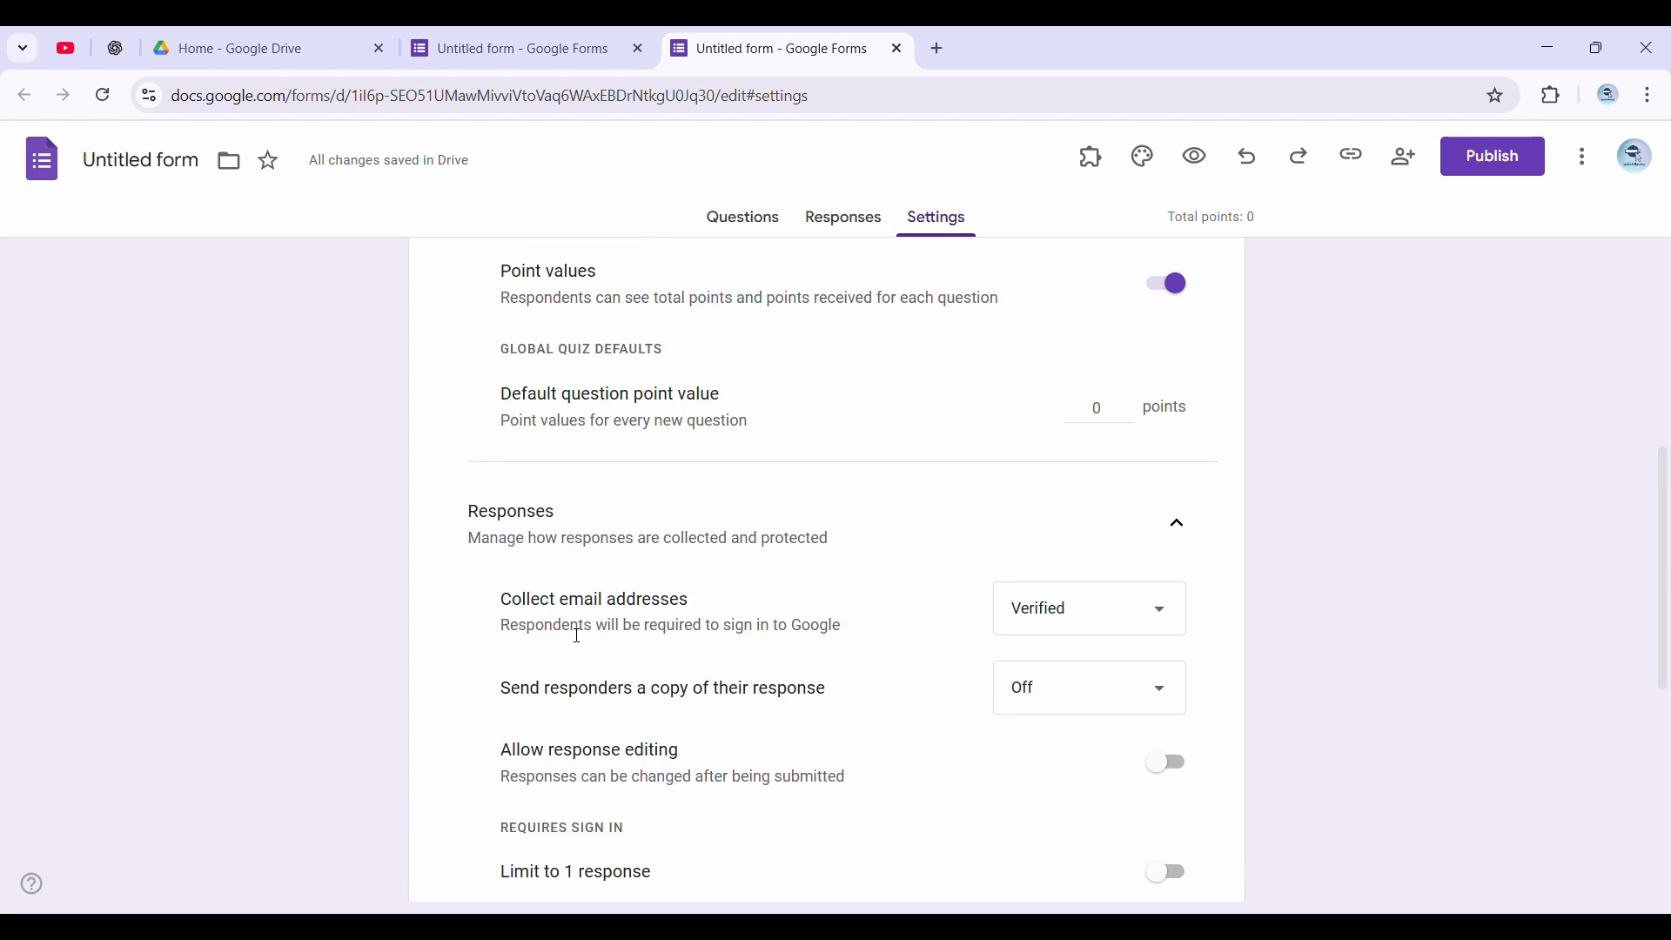
scroll(577, 639, "down", 1)
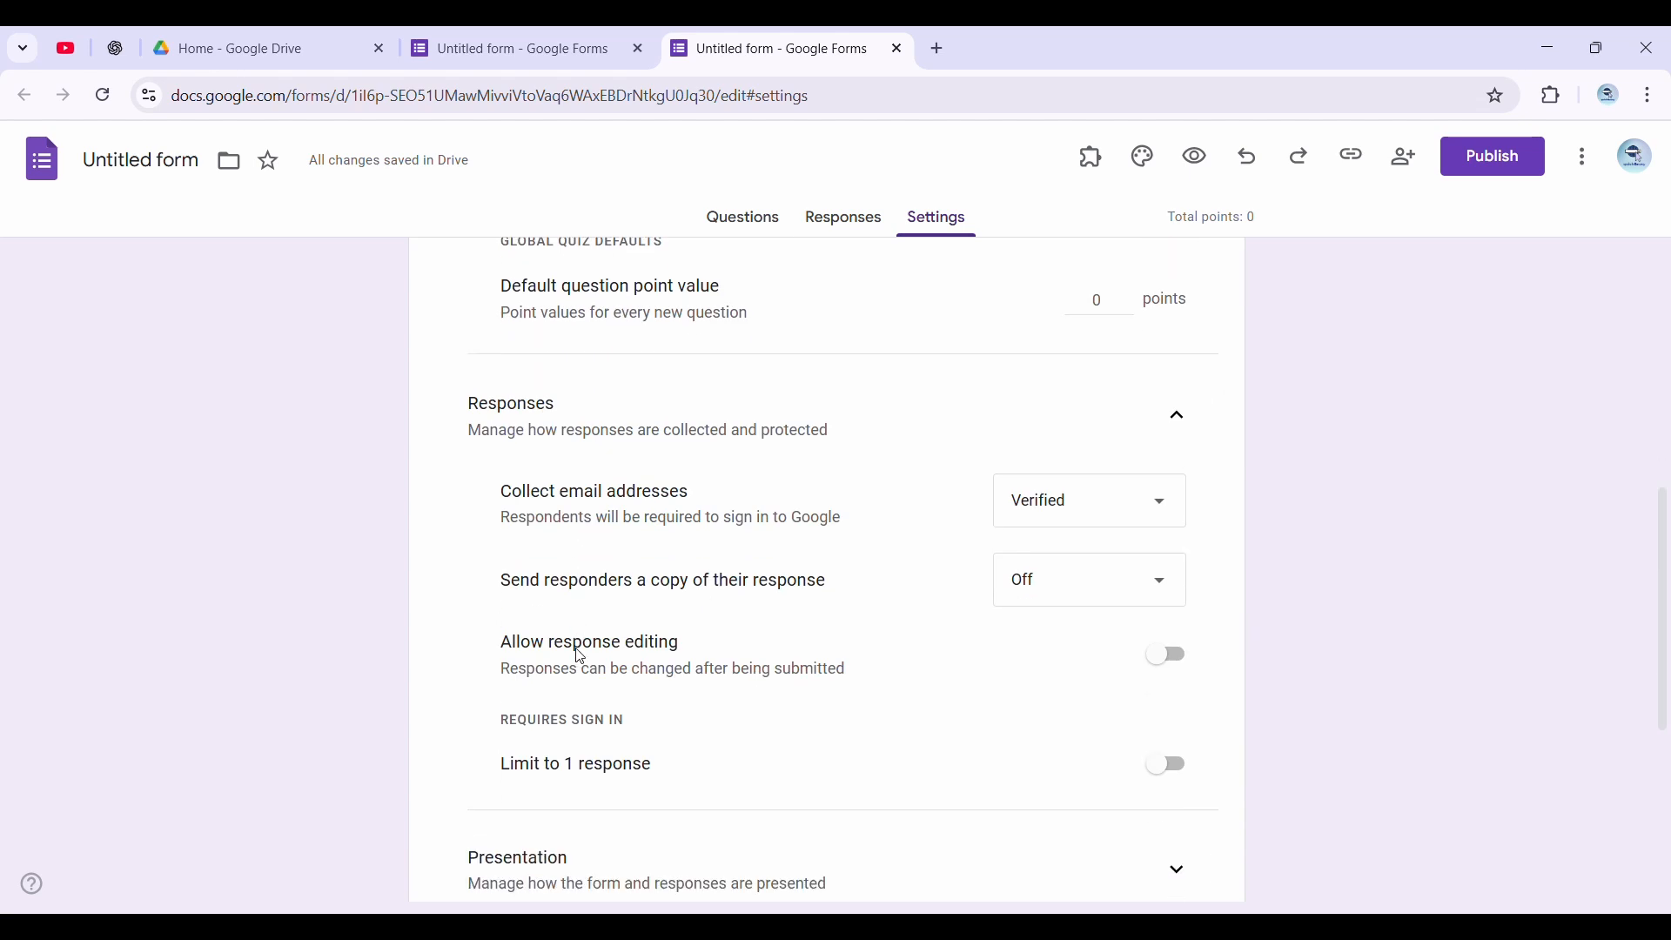
left_click(1171, 766)
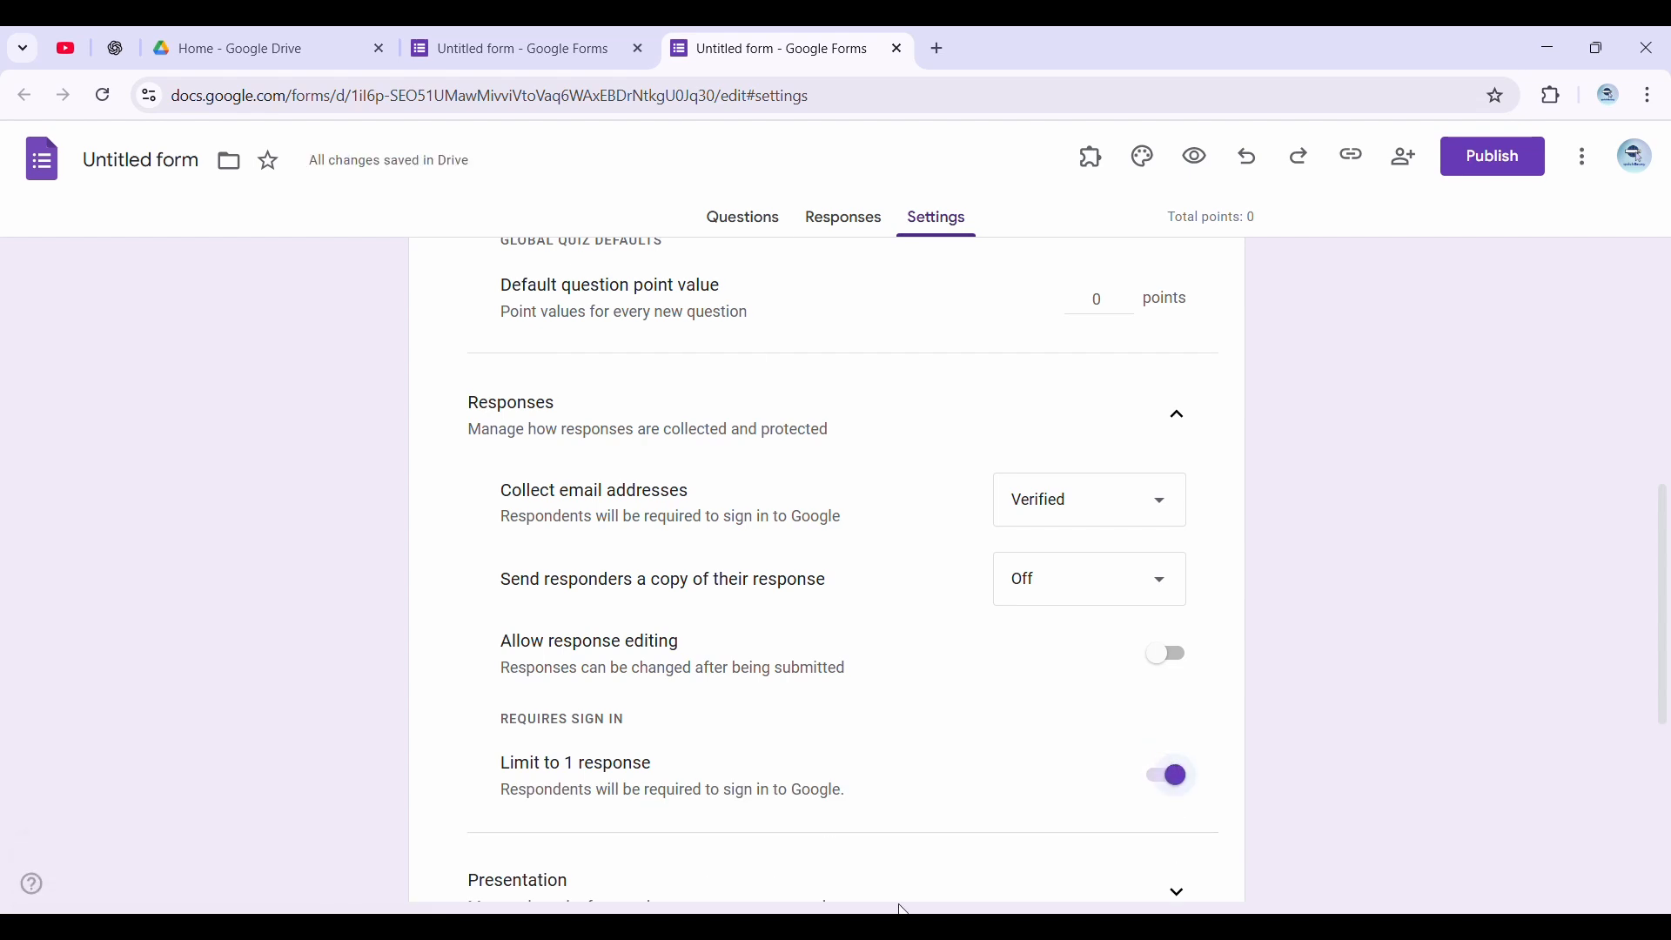
Title the form "Google Workspace Quiz 2025" with description "Test how well you know Google Drive tools like Forms, Sheets, and Docs — just like in our tutorials!"
left_click(725, 228)
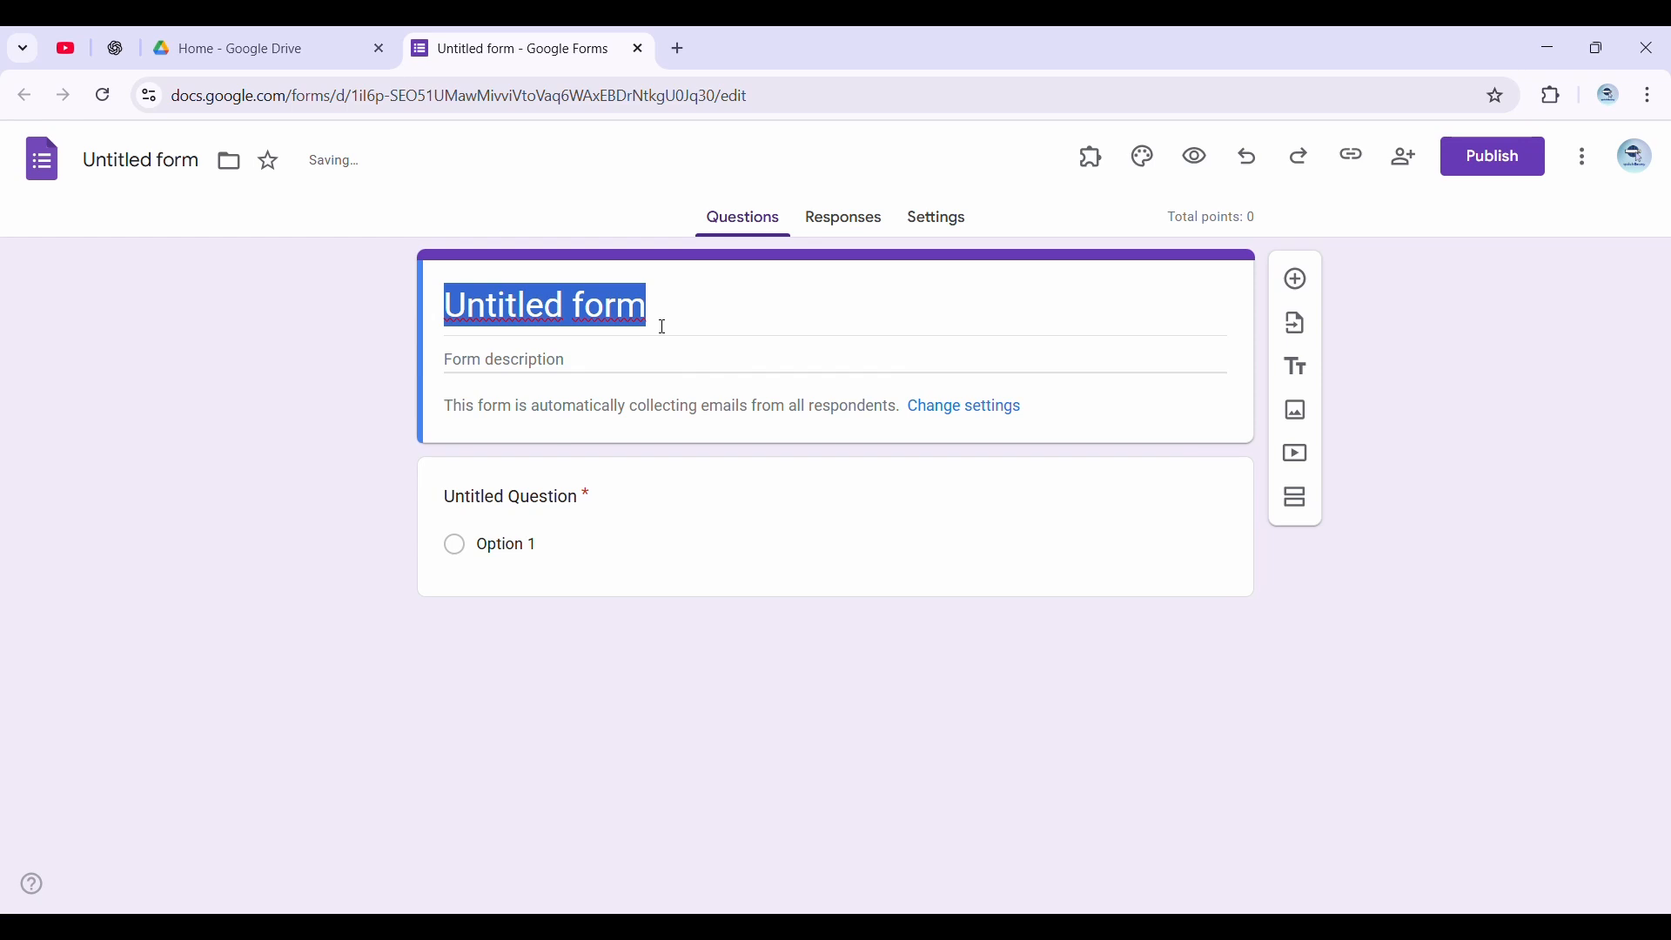
type("Google Workspace Quiz 2025")
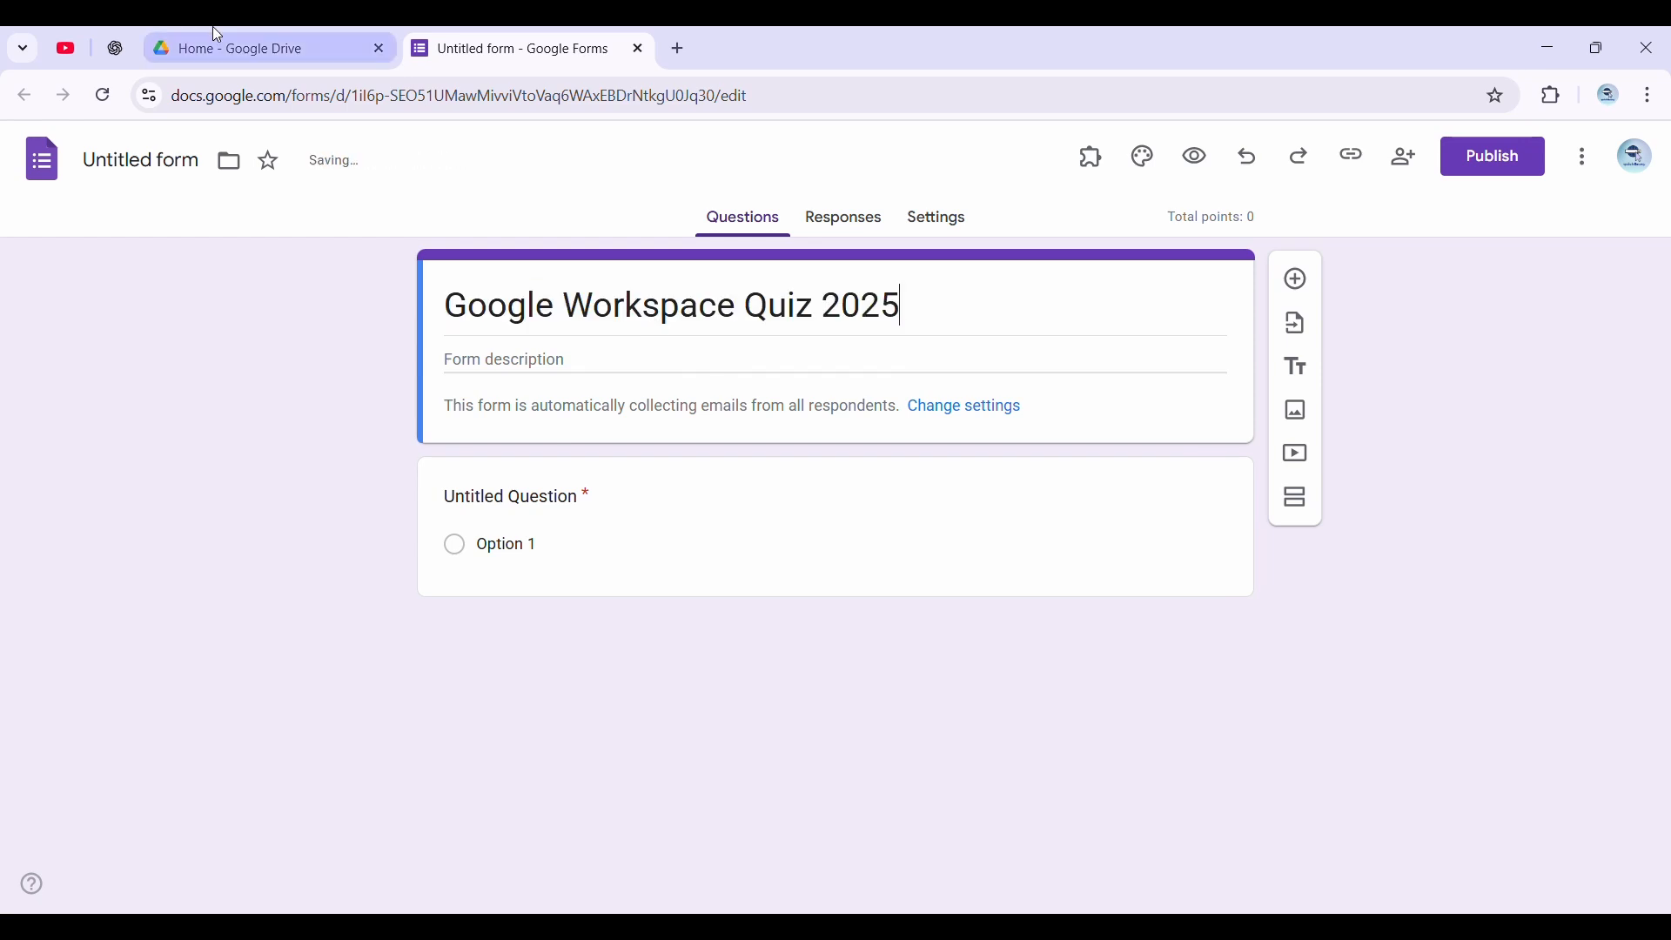
left_click(459, 373)
type("Test how well you know Google Drive tools like Forms, Sheets, and Docs — just like in our tutorials!")
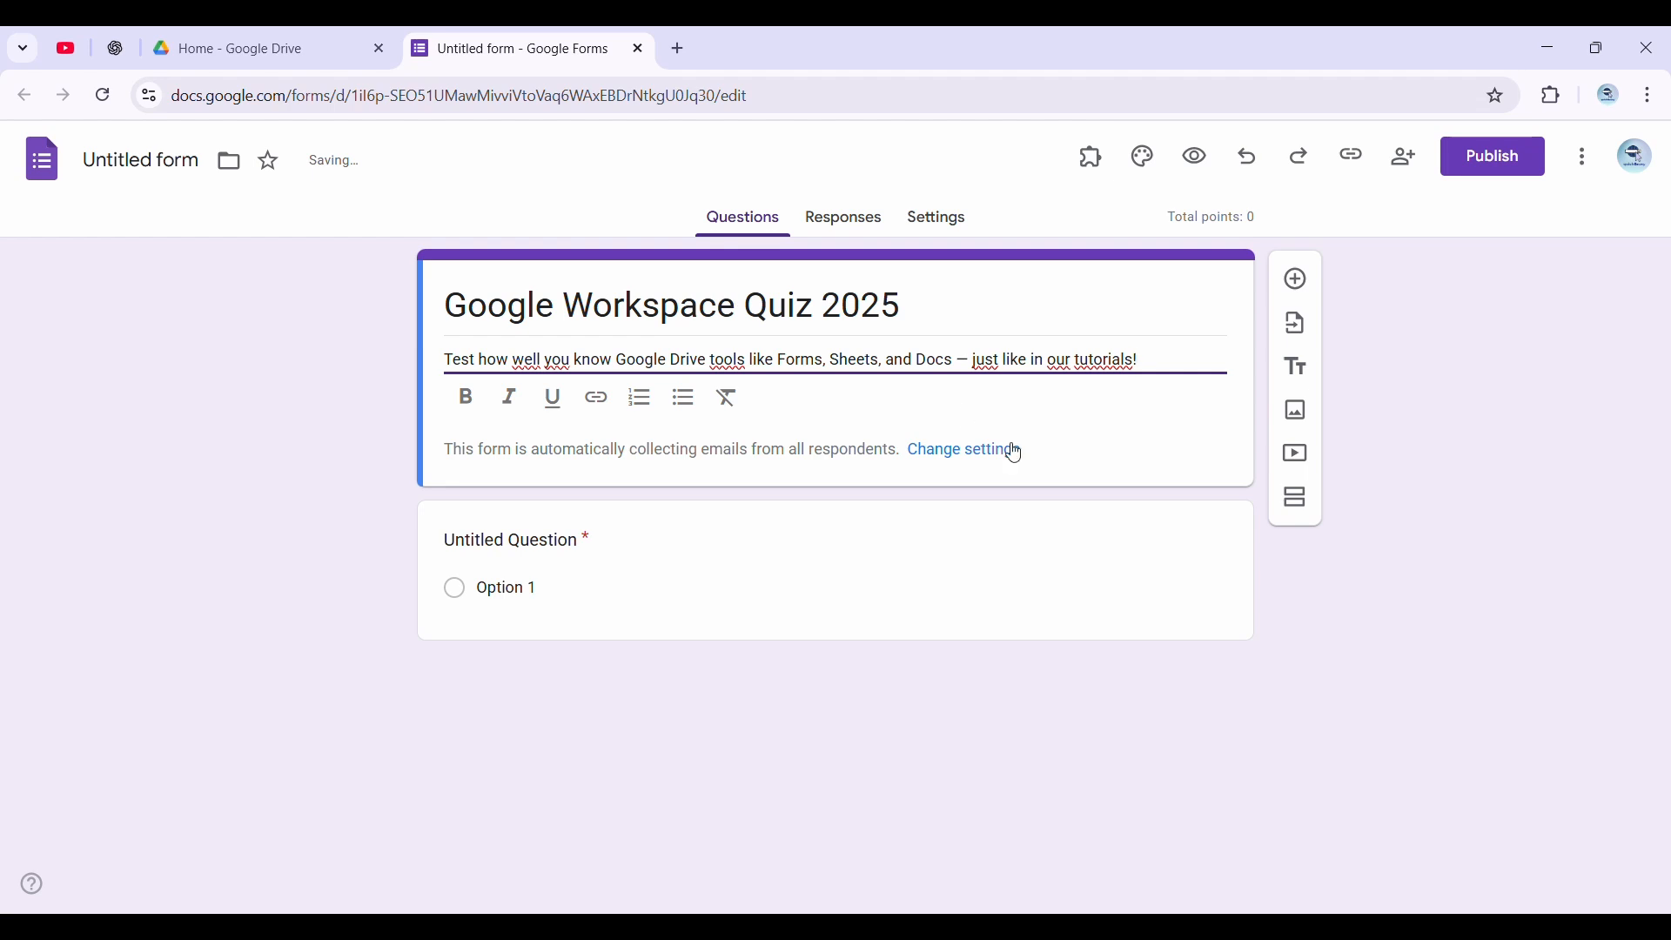
Set the first question's text to "Which Google Forms feature lets you limit submissions by time or number of responses?"
left_click(669, 543)
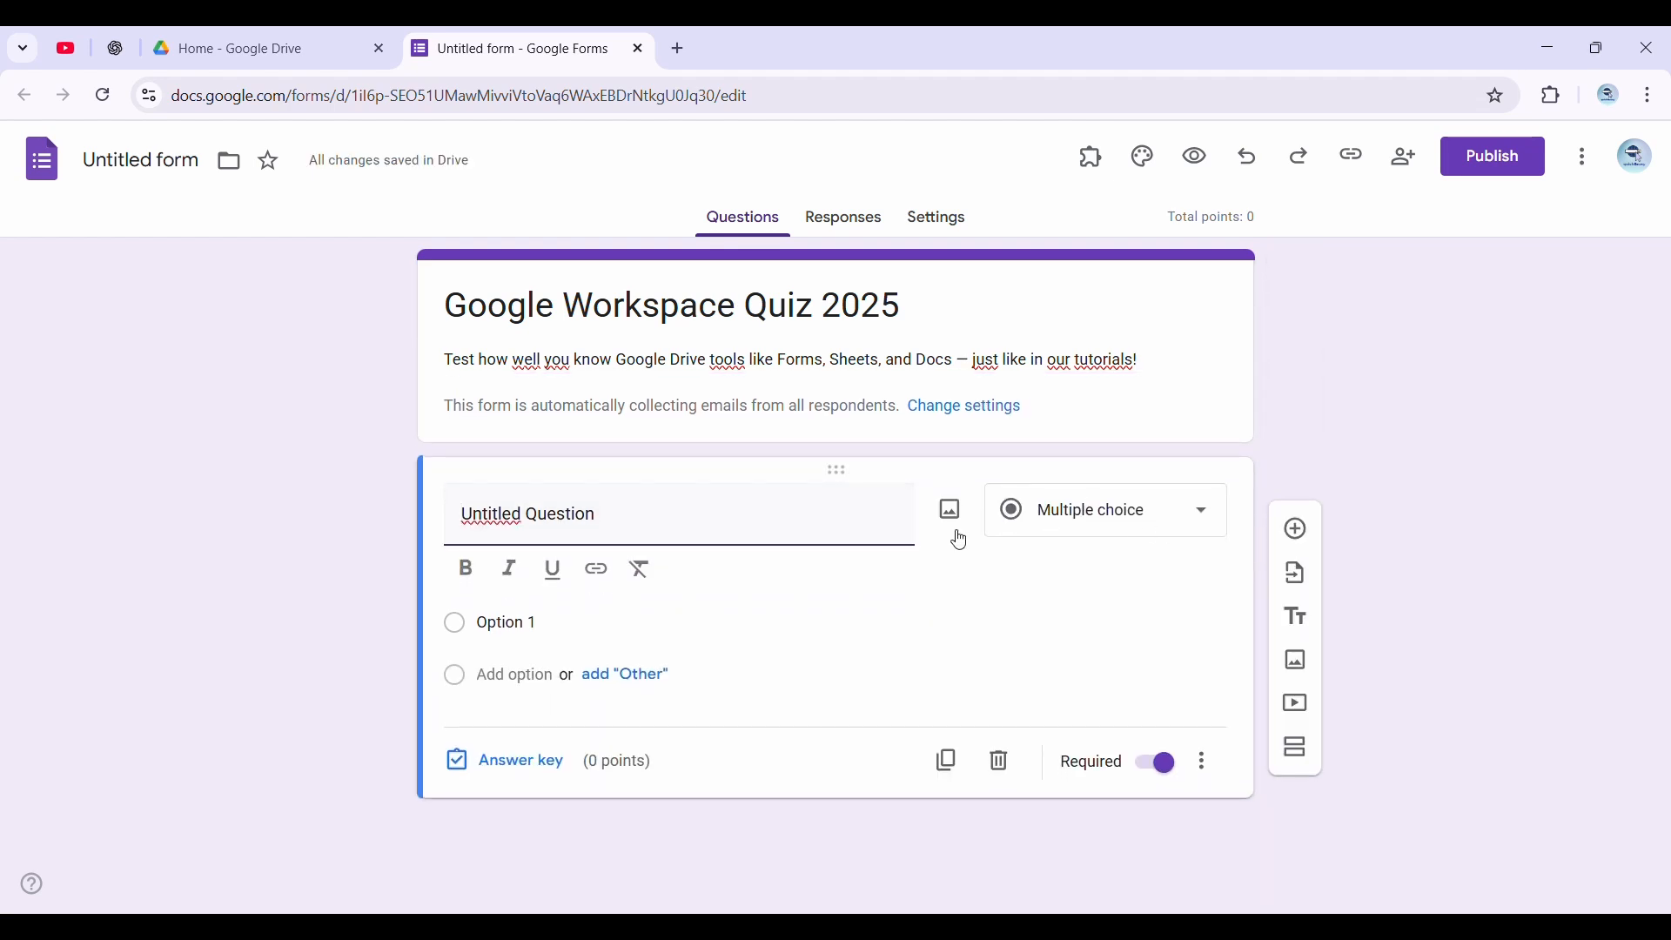
triple_click(607, 538)
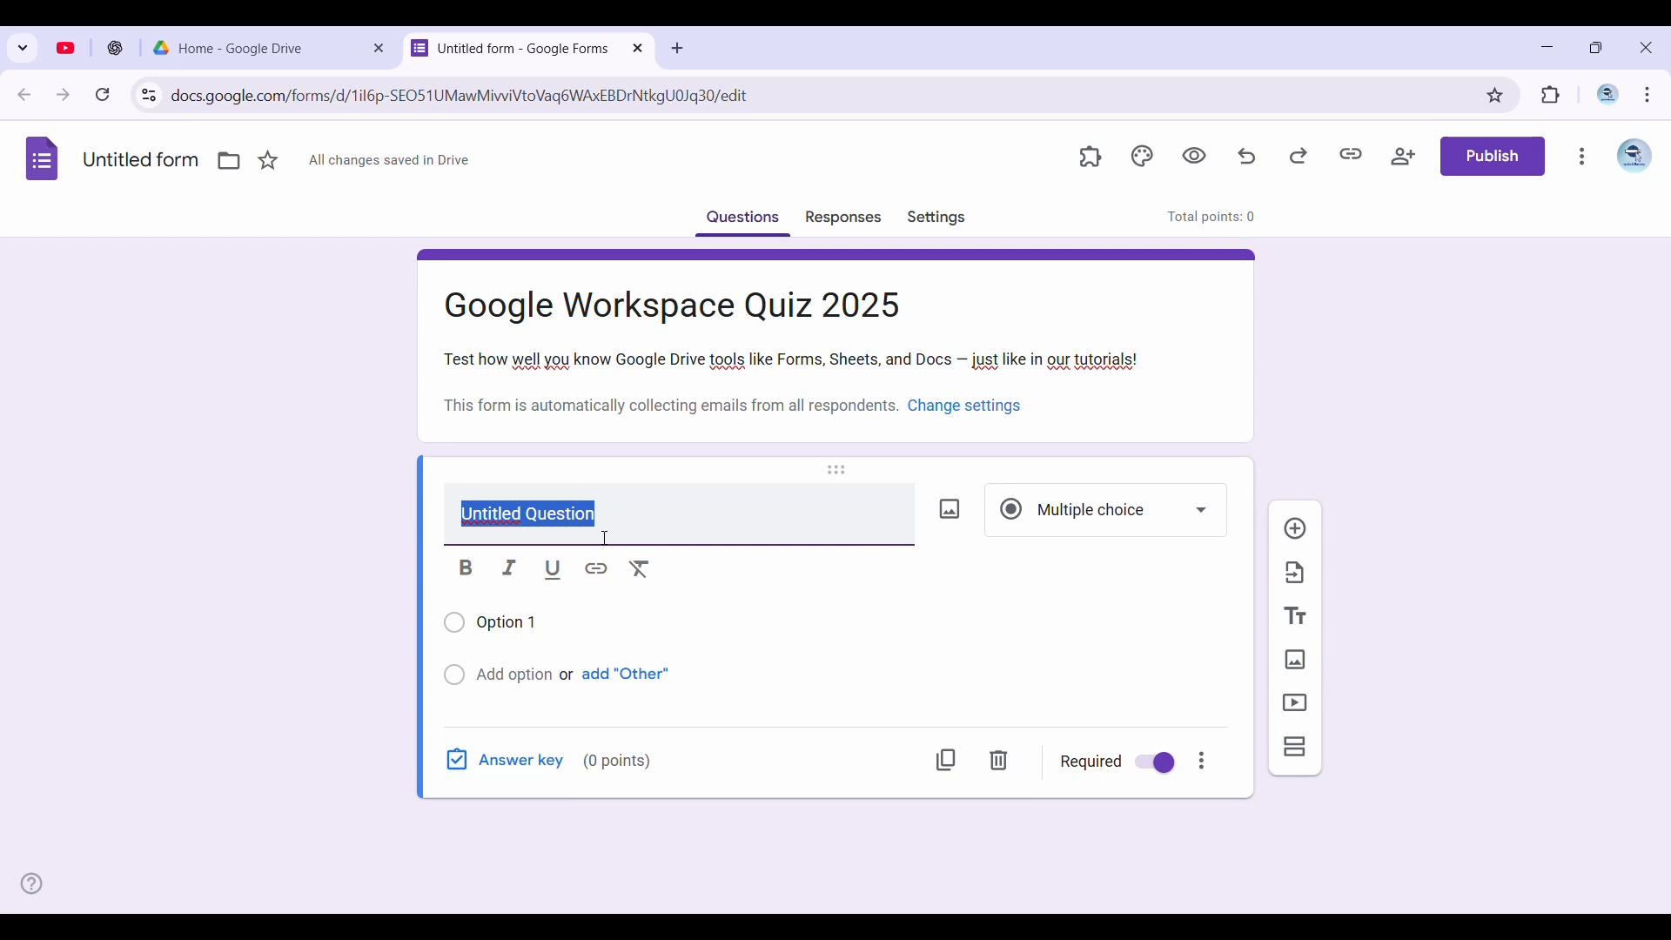
type("Which Google Forms feature lets you limit submissions by time or number of responses?")
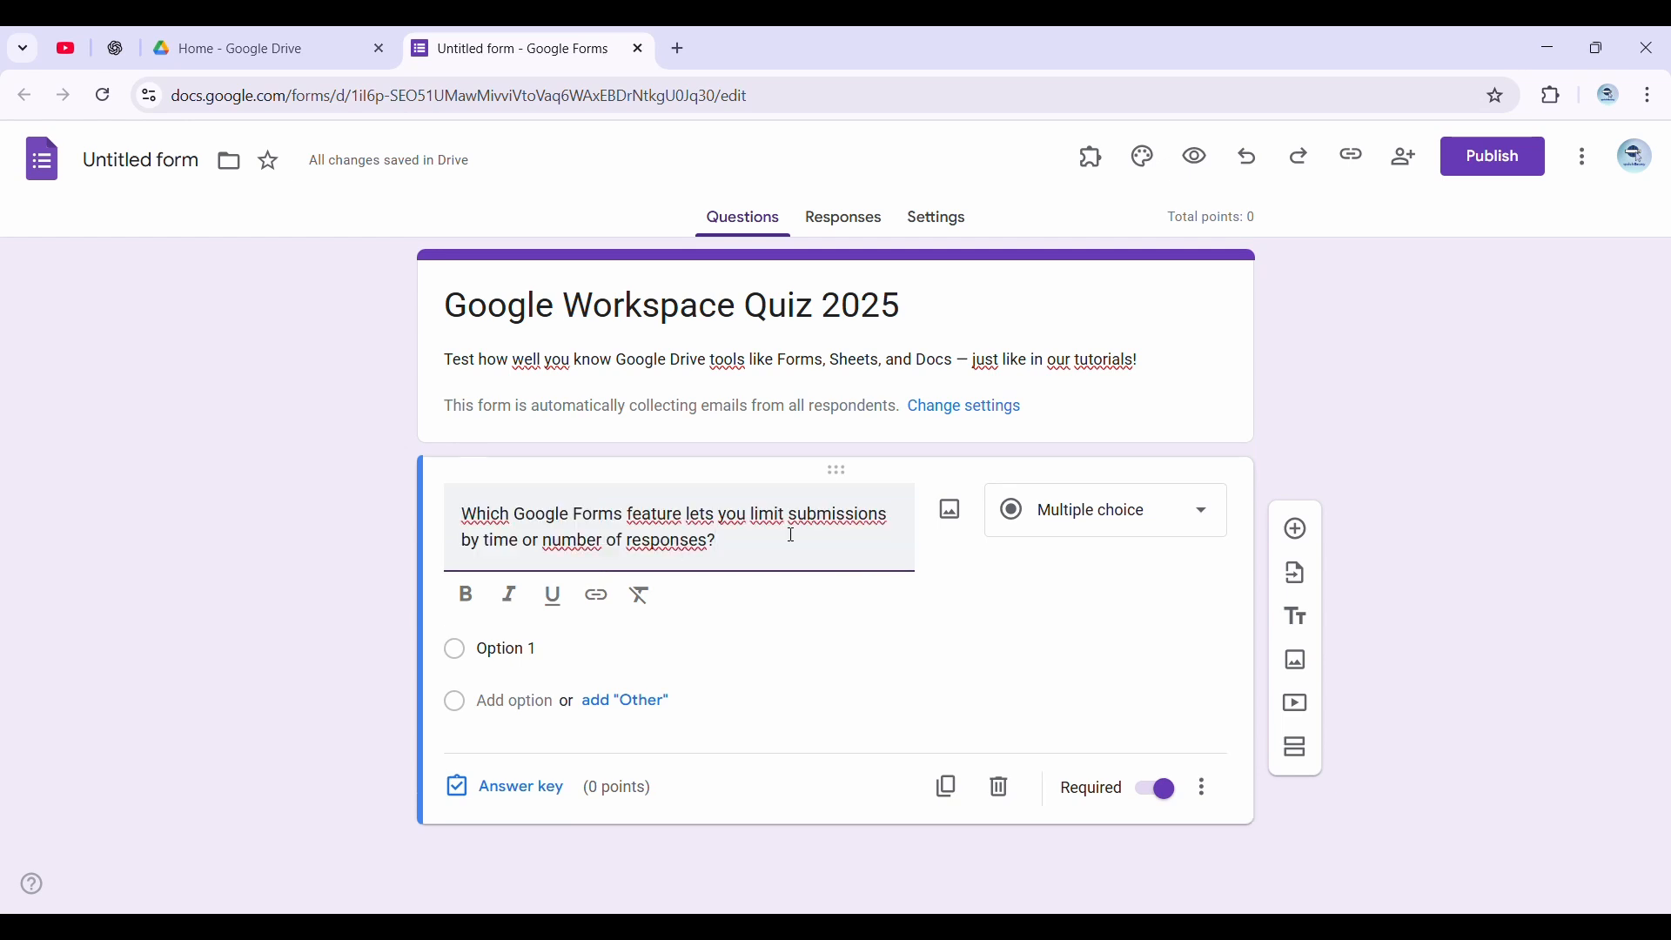
Give the question four options: "Response validation", "FormLimiter add-on", "Section logic" and "Shuffle question order"
left_click(503, 648)
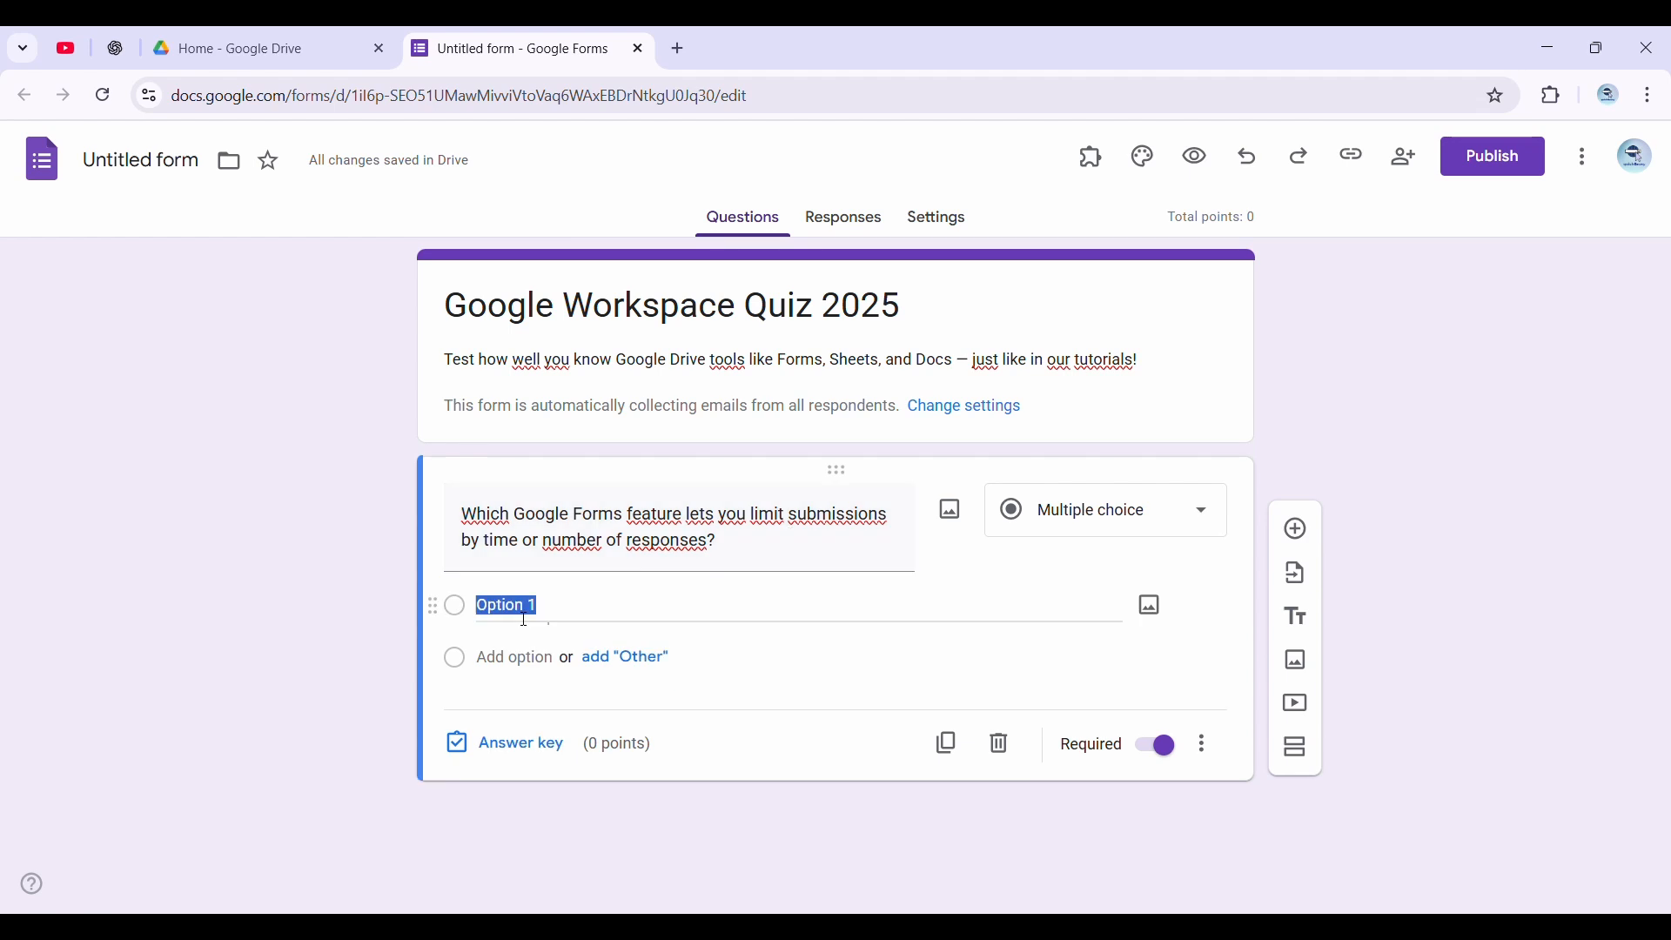
type("Response validation")
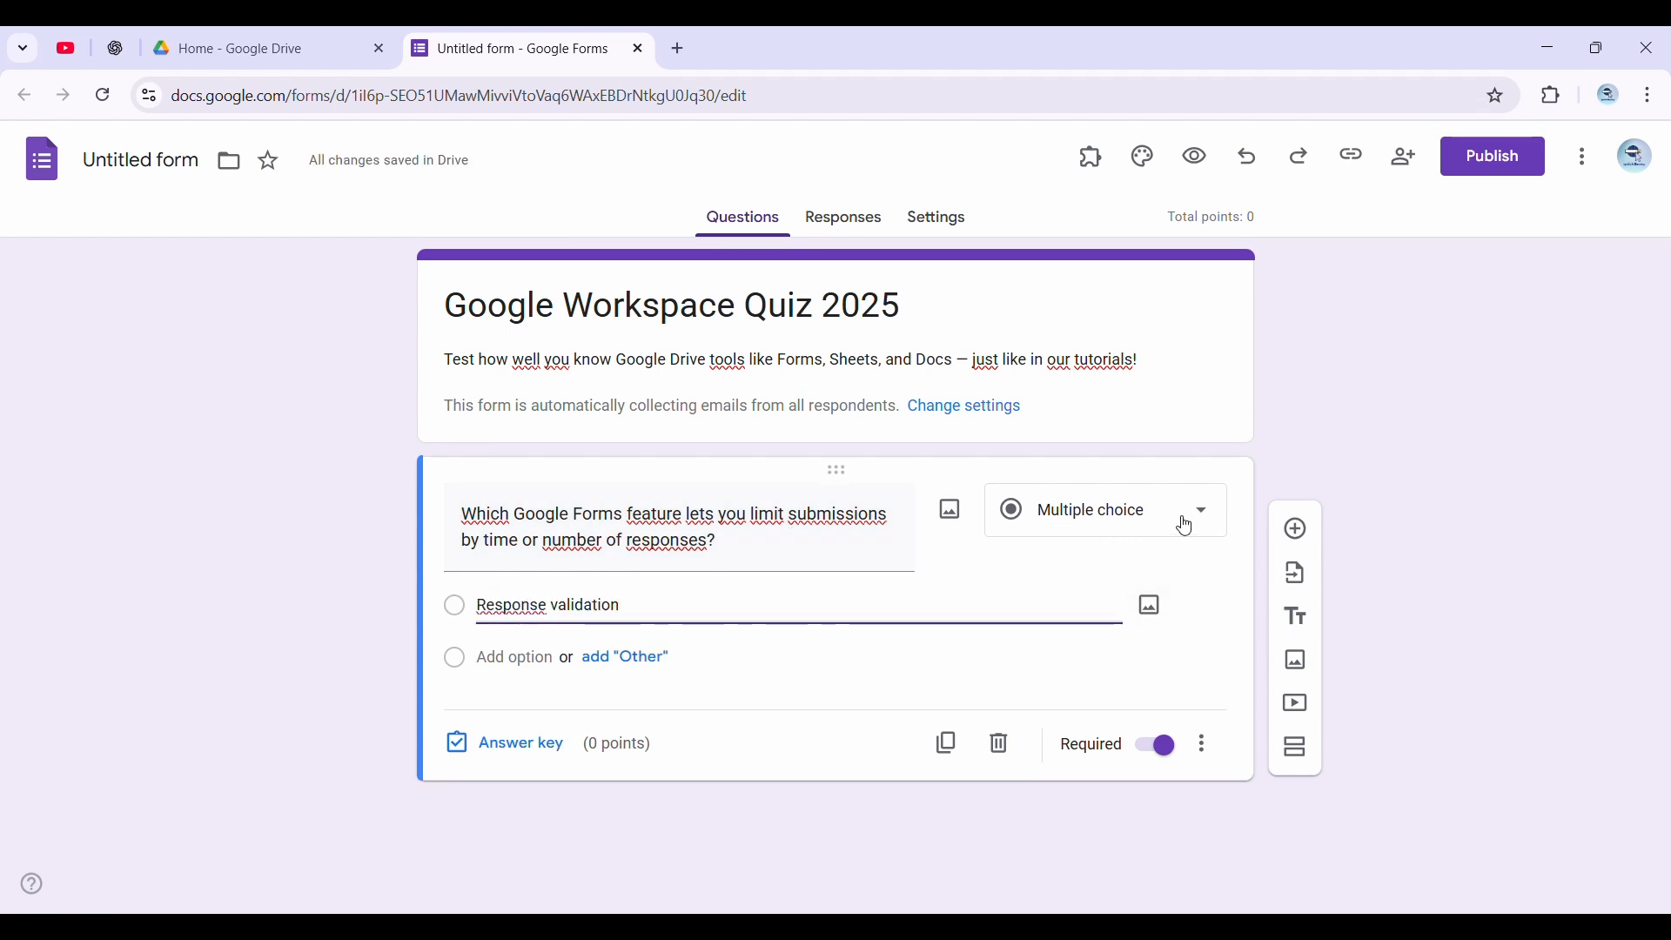
key("Return")
type("FormLimiter add-on Section logic Shuffle question order")
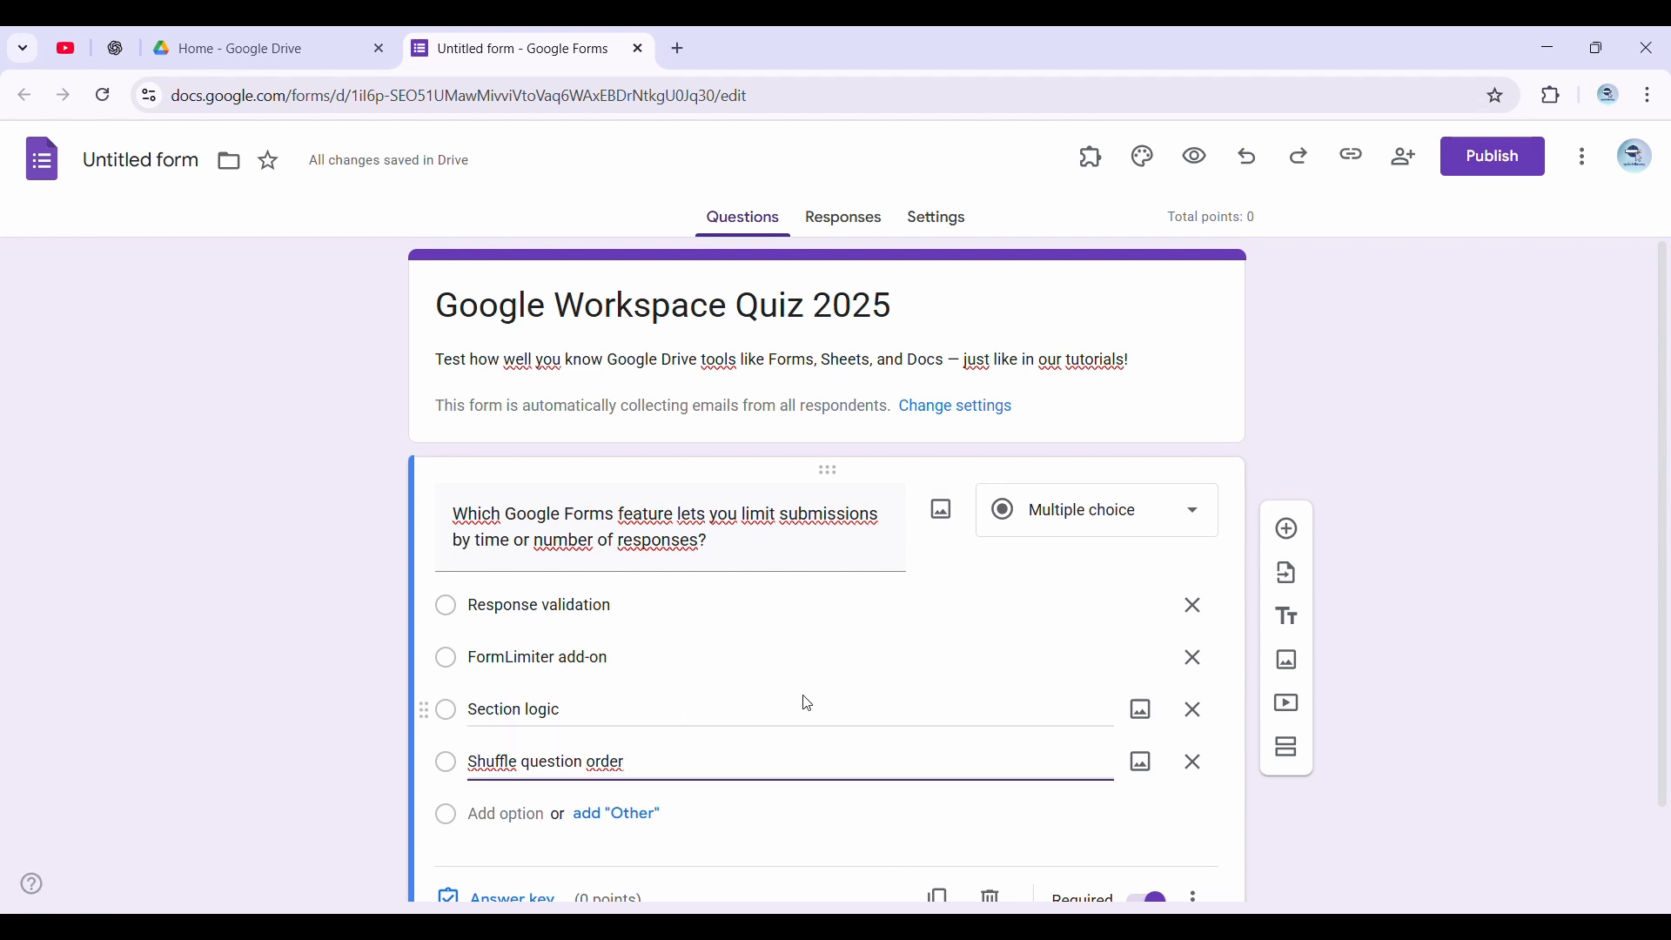
In the question's answer key, assign 5 points and mark "FormLimiter add-on" as the correct answer
scroll(809, 714, "down", 2)
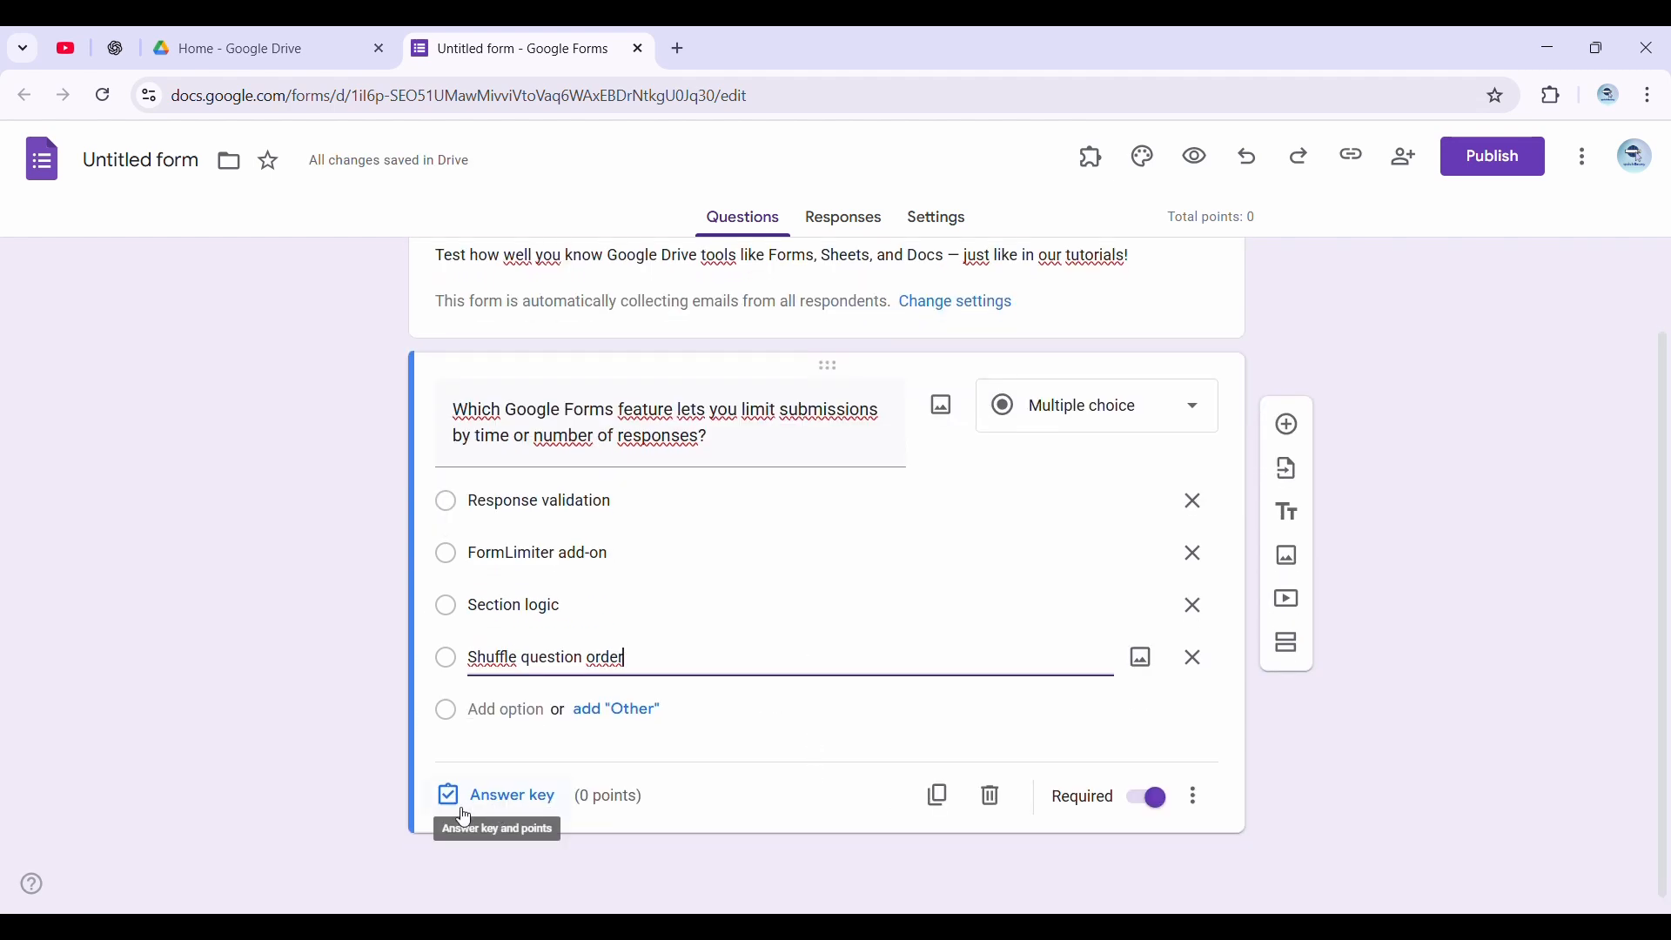
left_click(548, 808)
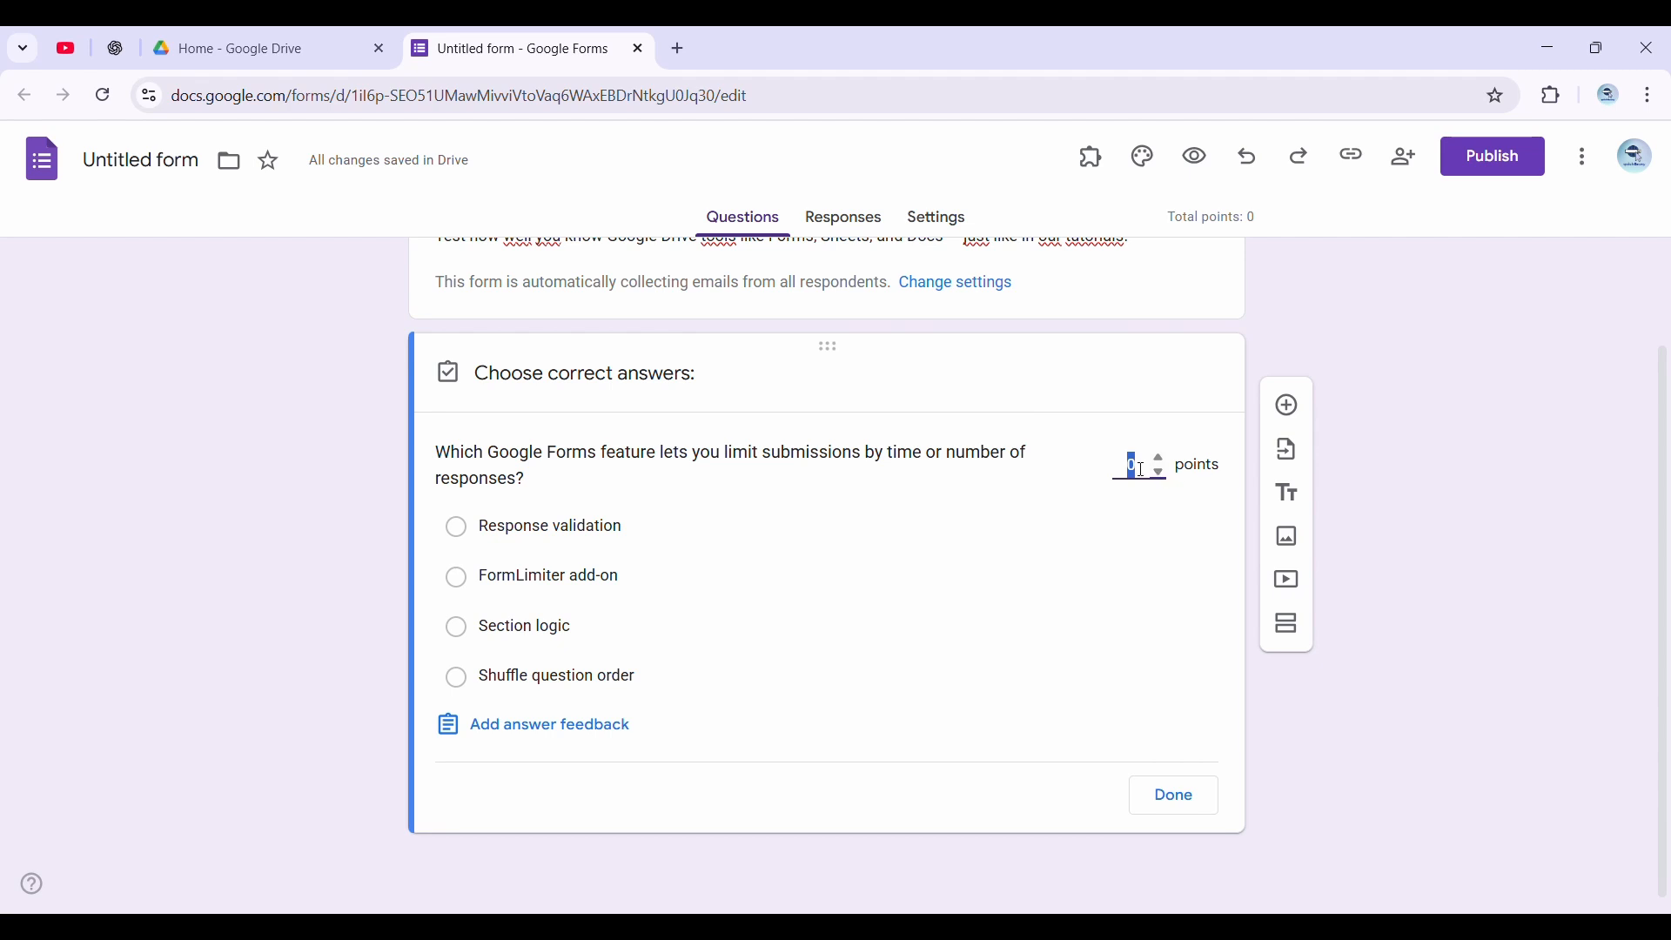
type("5")
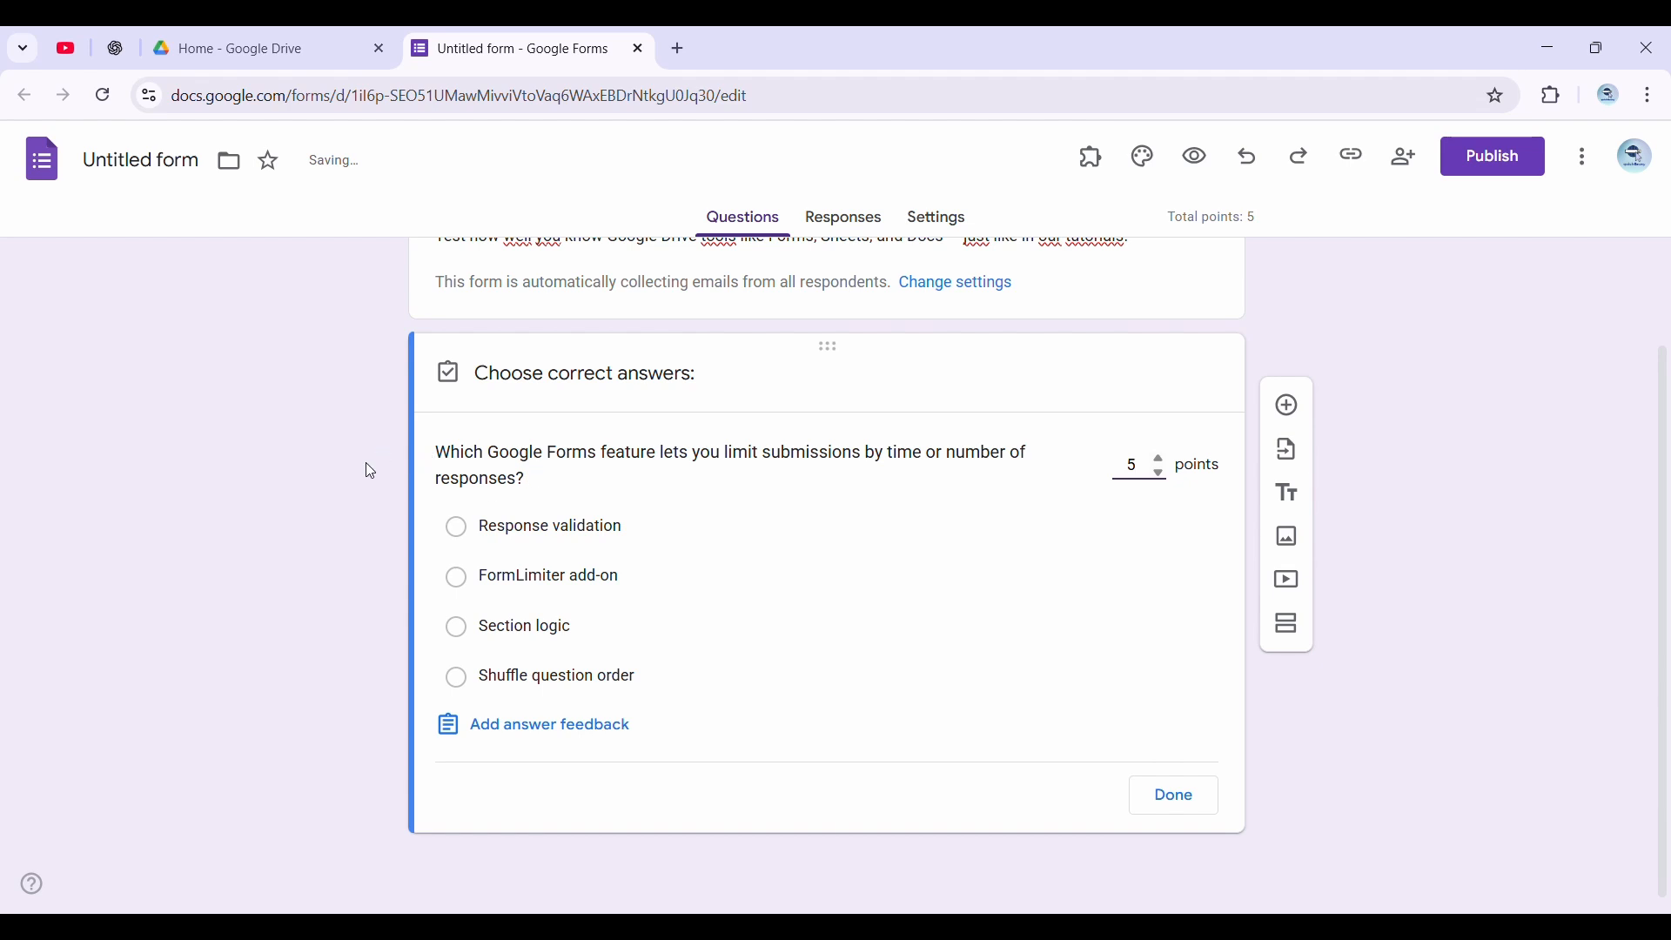
left_click(502, 585)
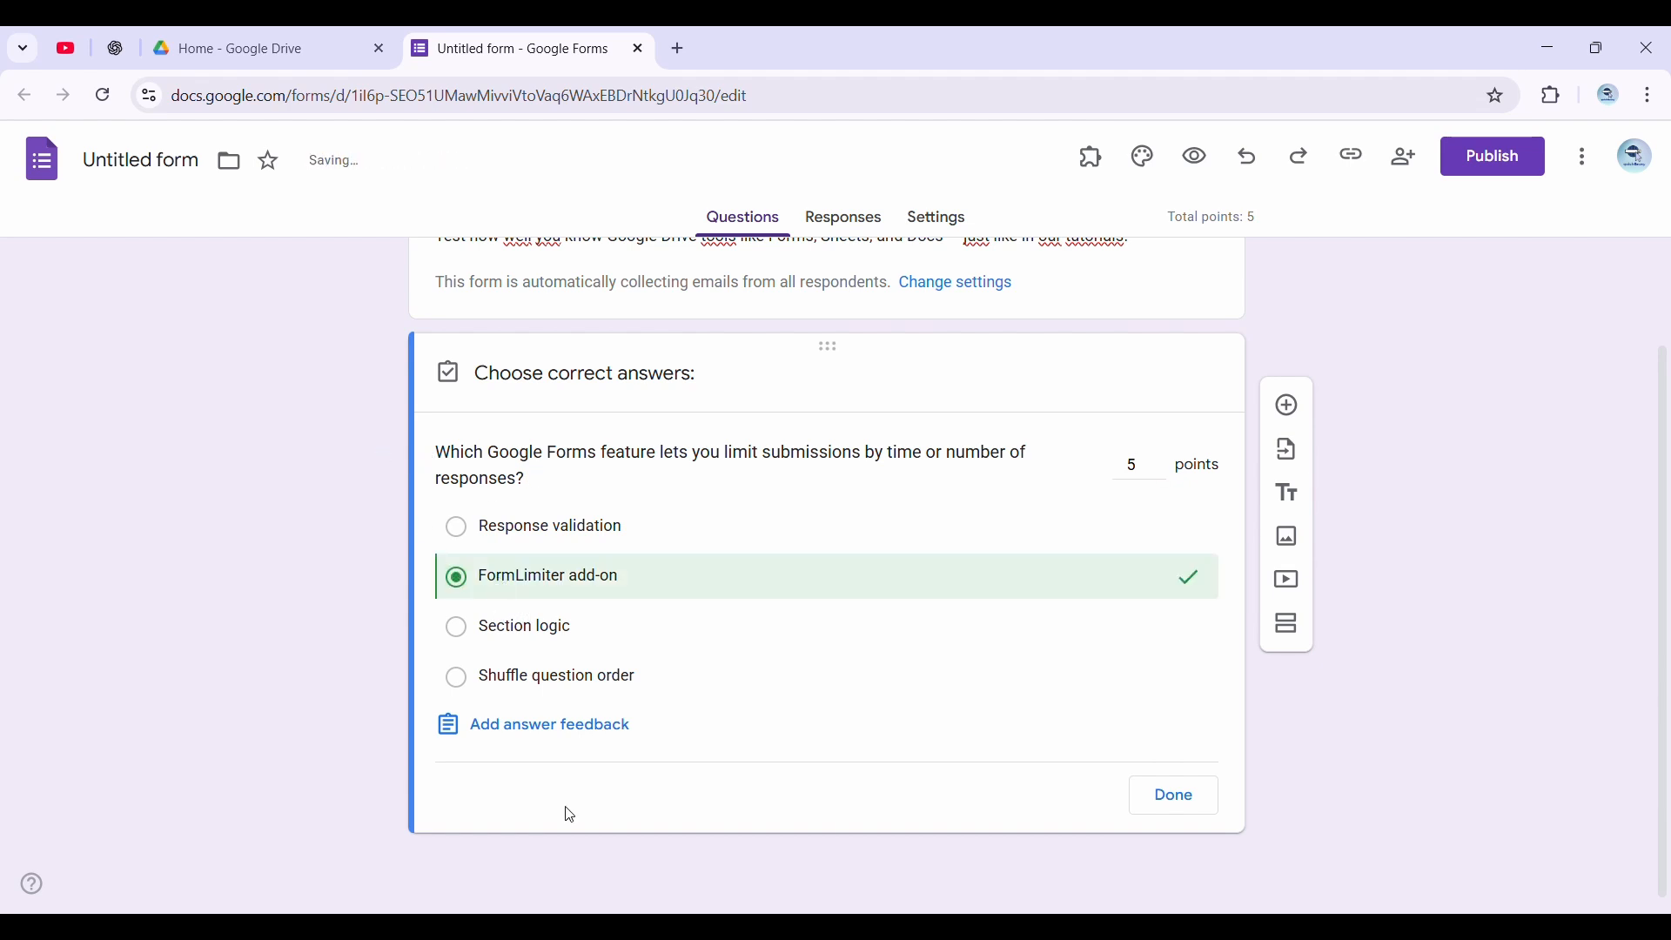
Enter the incorrect-answer feedback "😅 Oops — not that one! Watch this video to know the correct answer 👉"
left_click(558, 735)
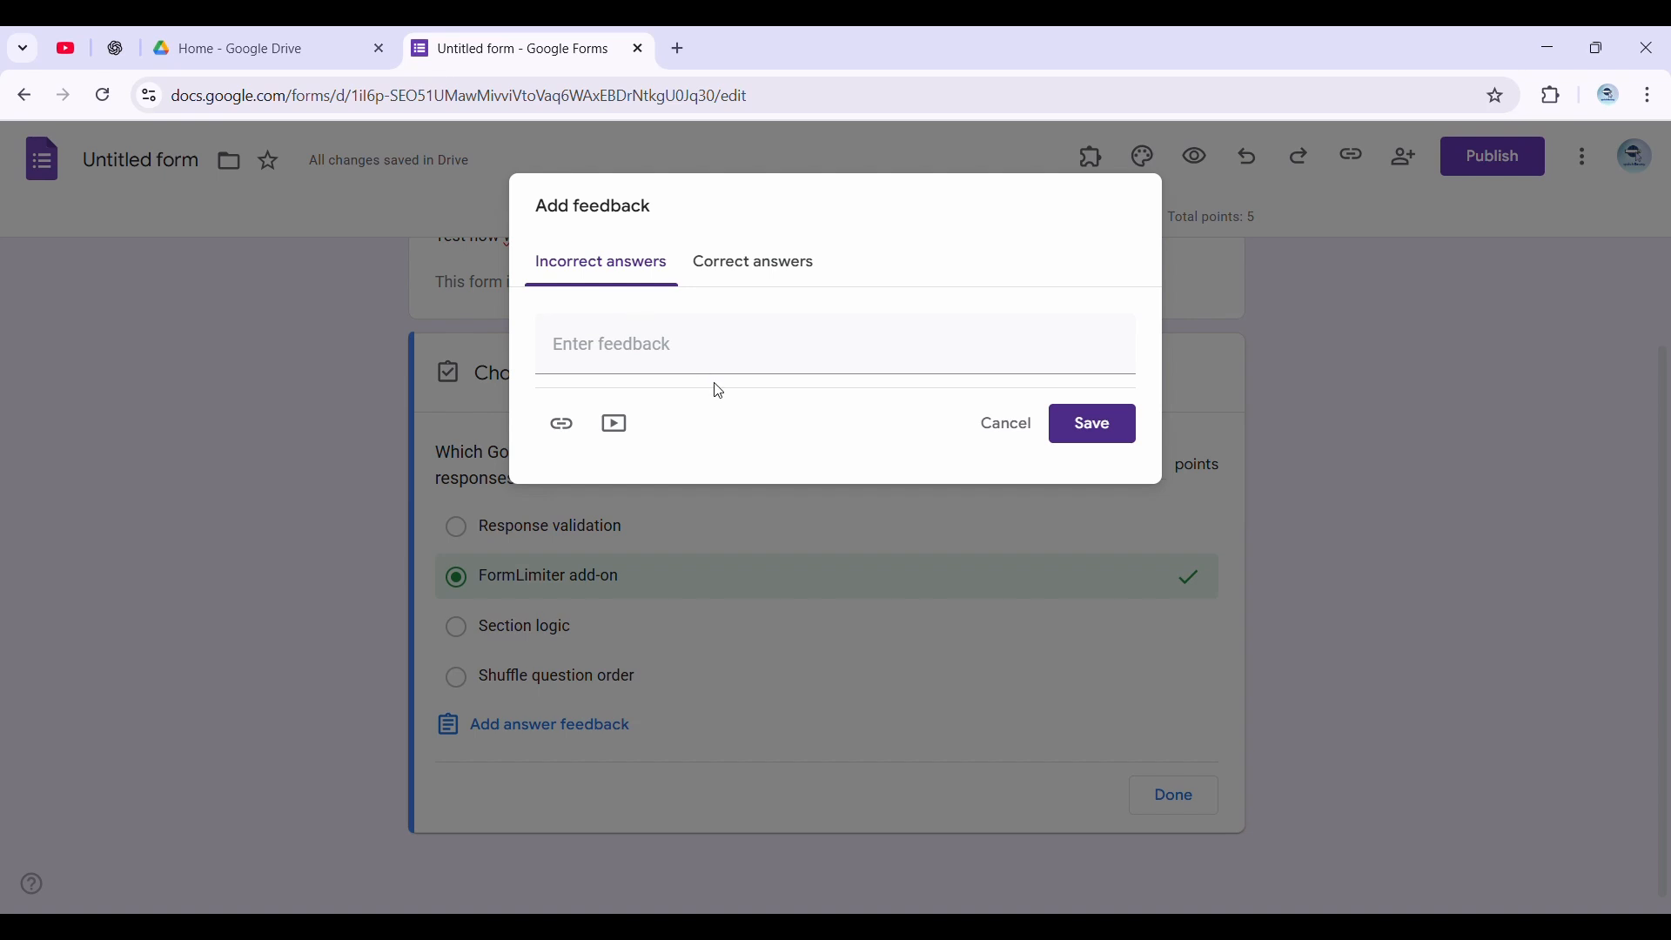
left_click(708, 356)
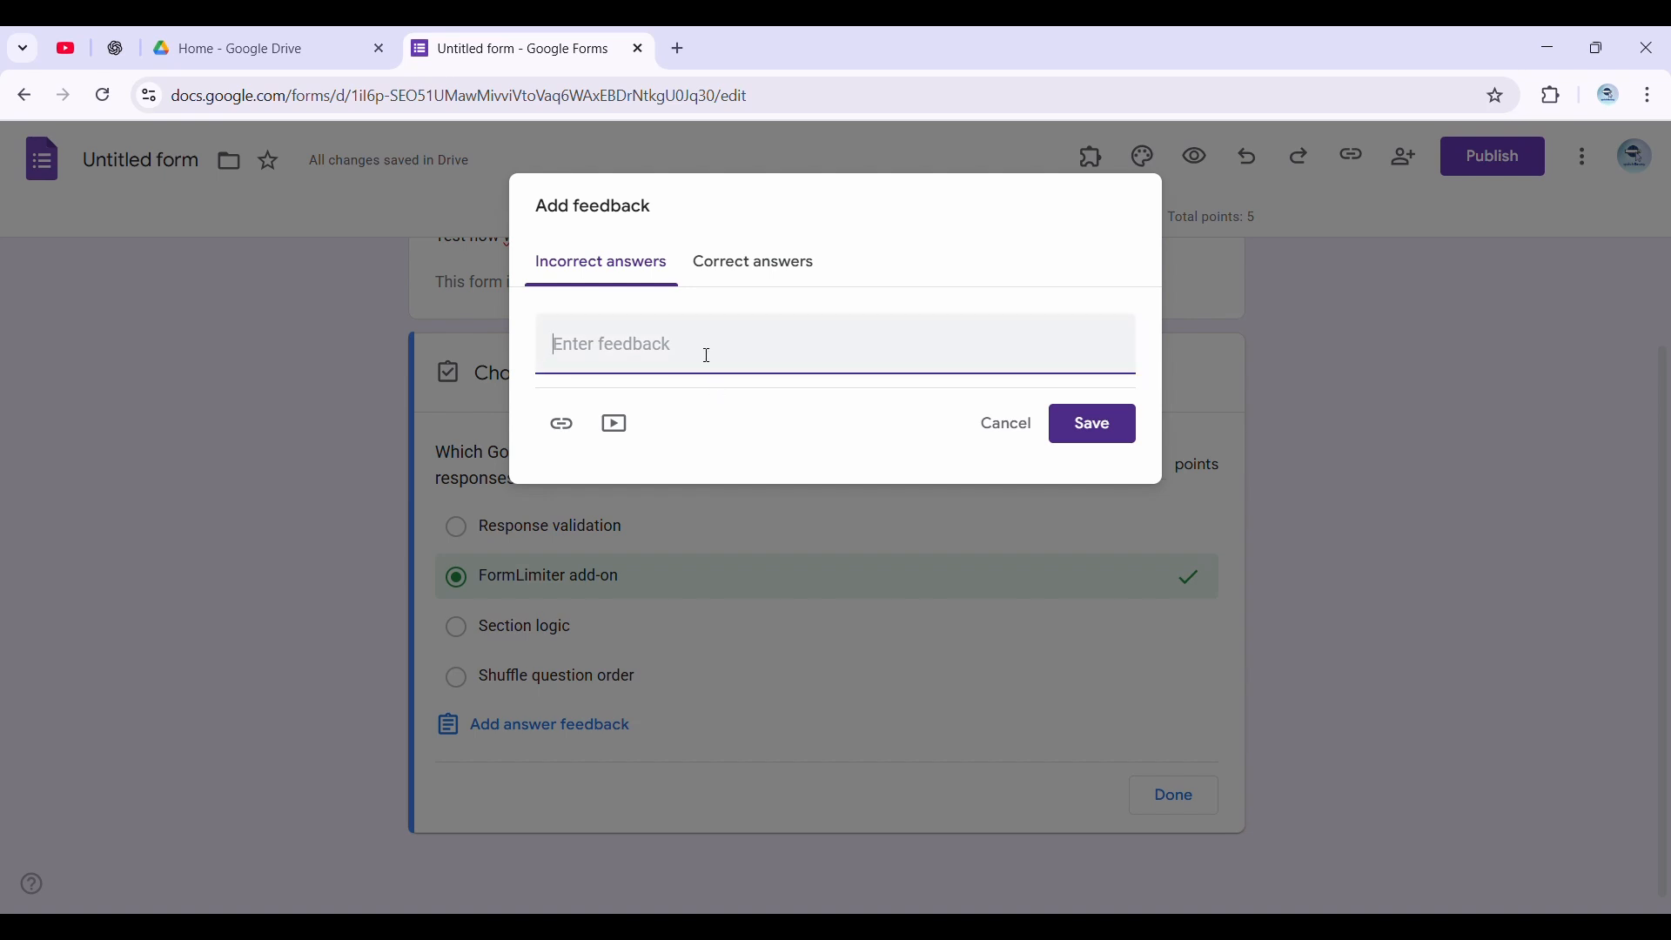
type("😅 Oops — not that one! Watch this video to know the correct answer 👉")
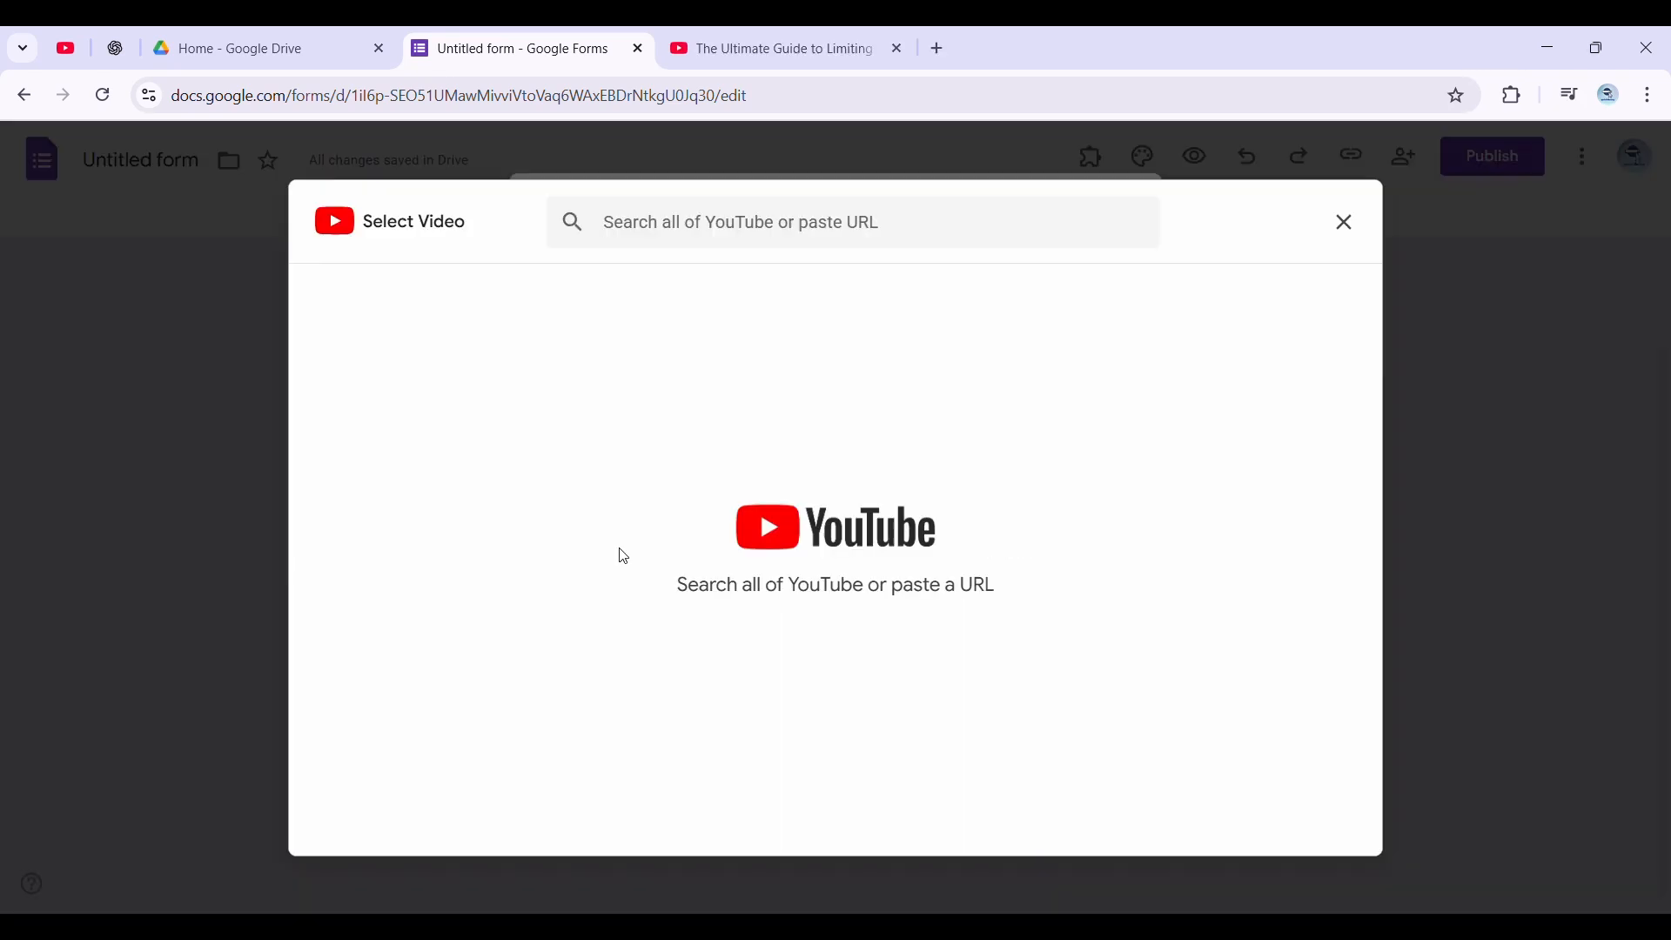
left_click(671, 223)
type("https://www.youtube.com/watch?v=fCAvQo48dU0")
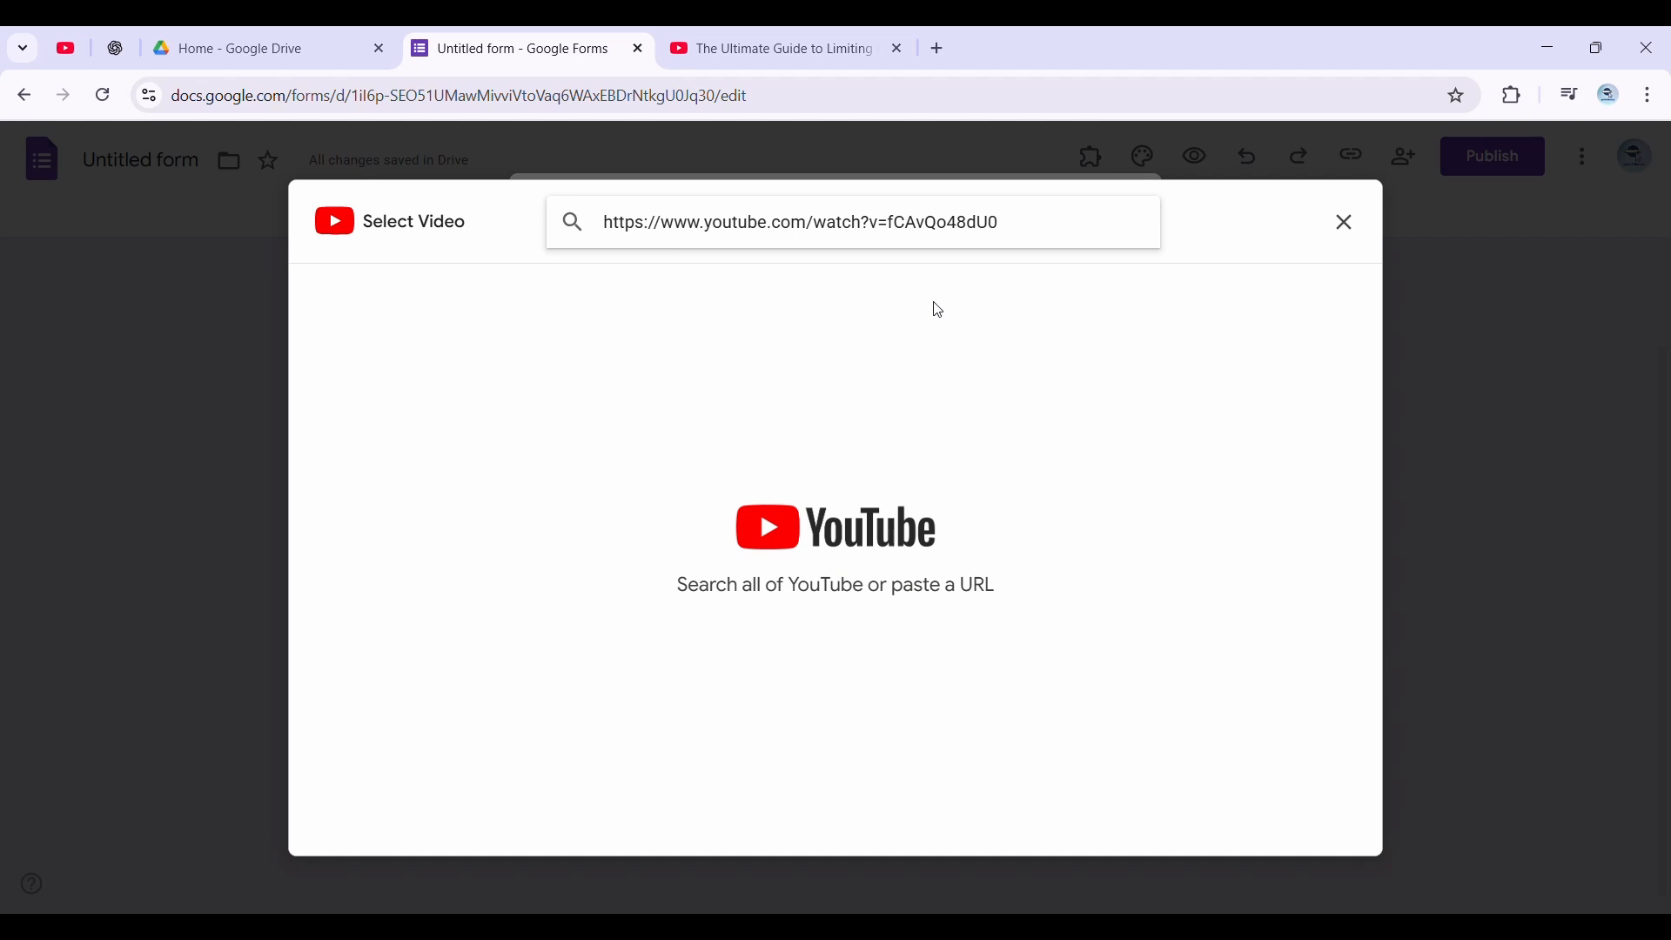
key("Return")
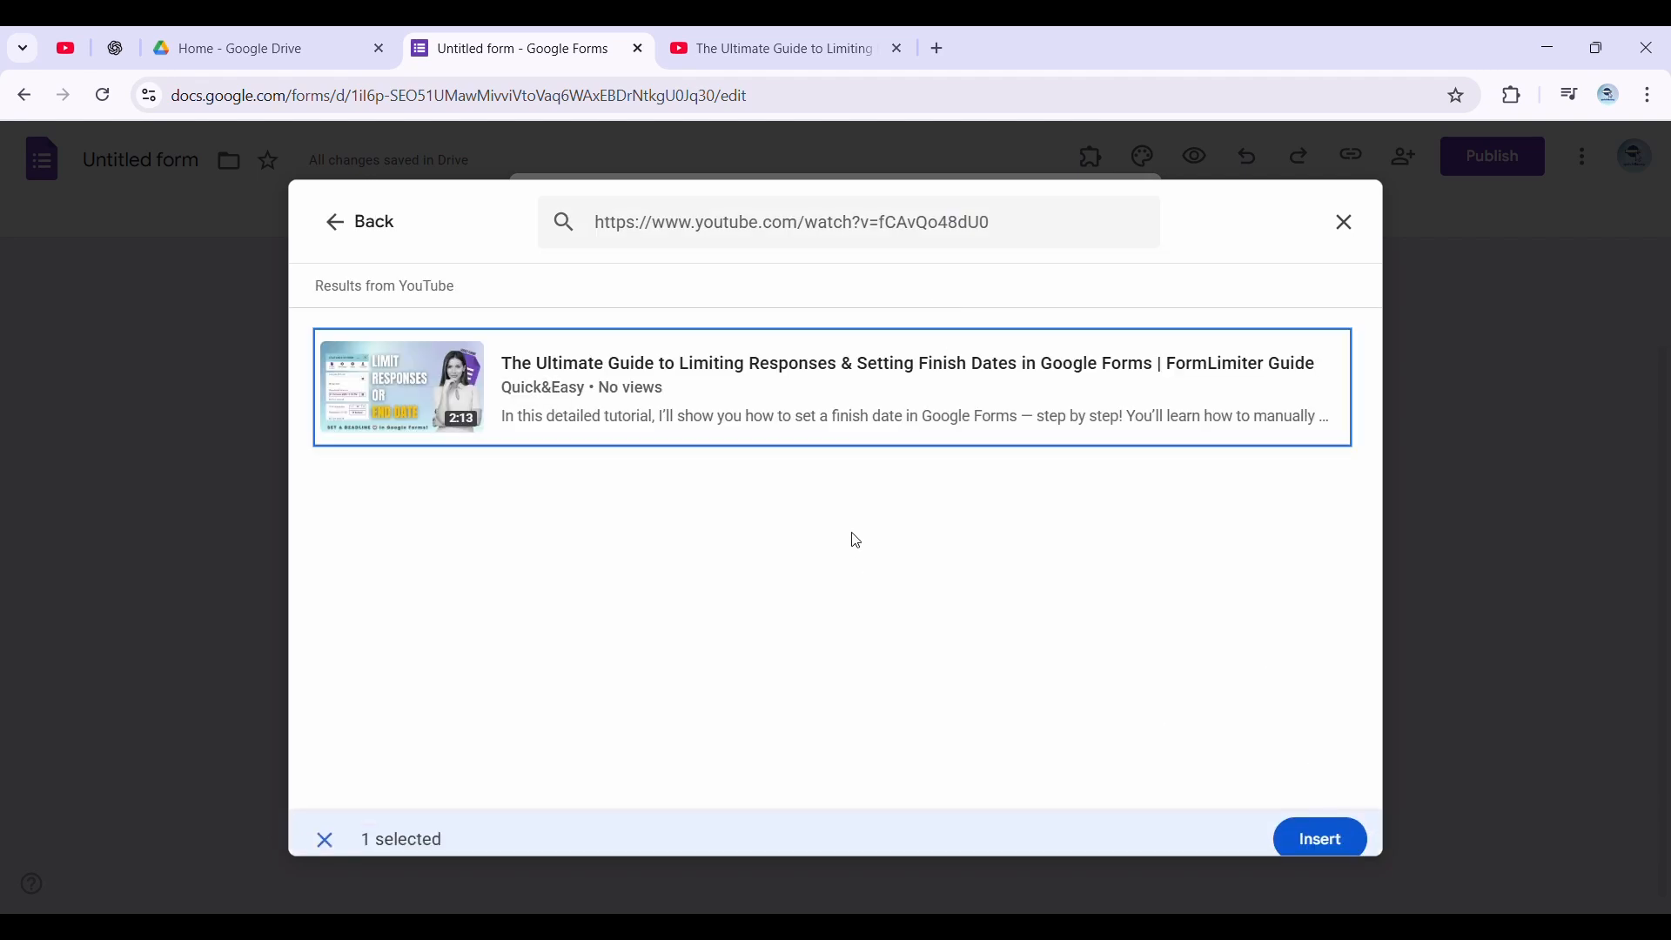
left_click(1324, 839)
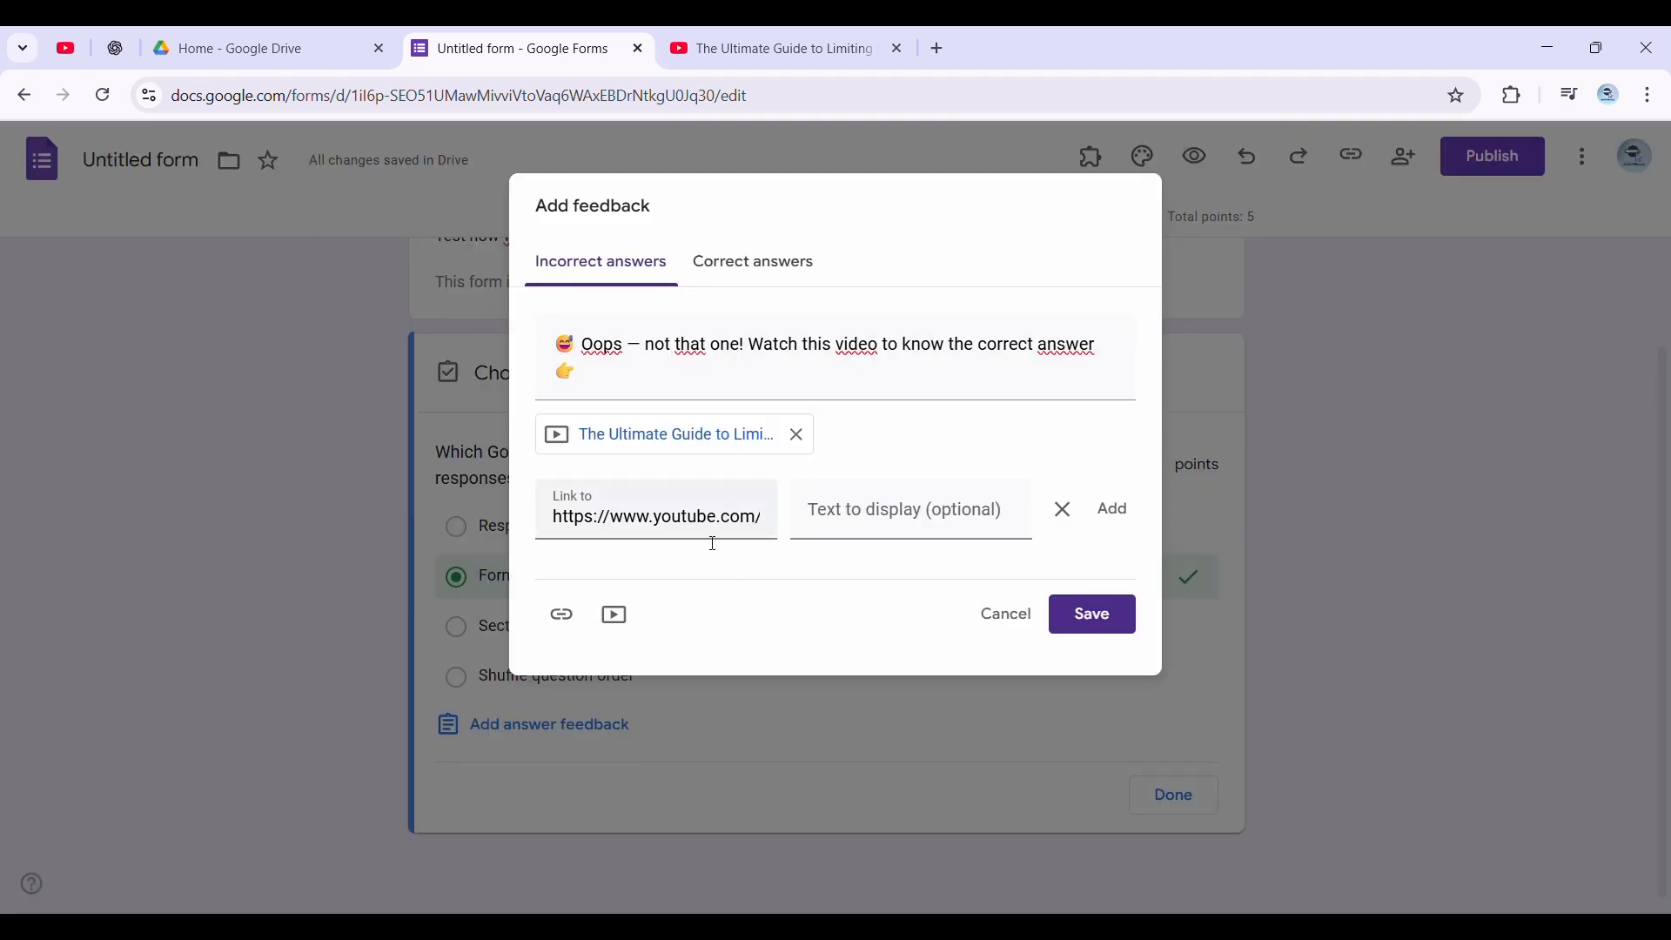
triple_click(696, 518)
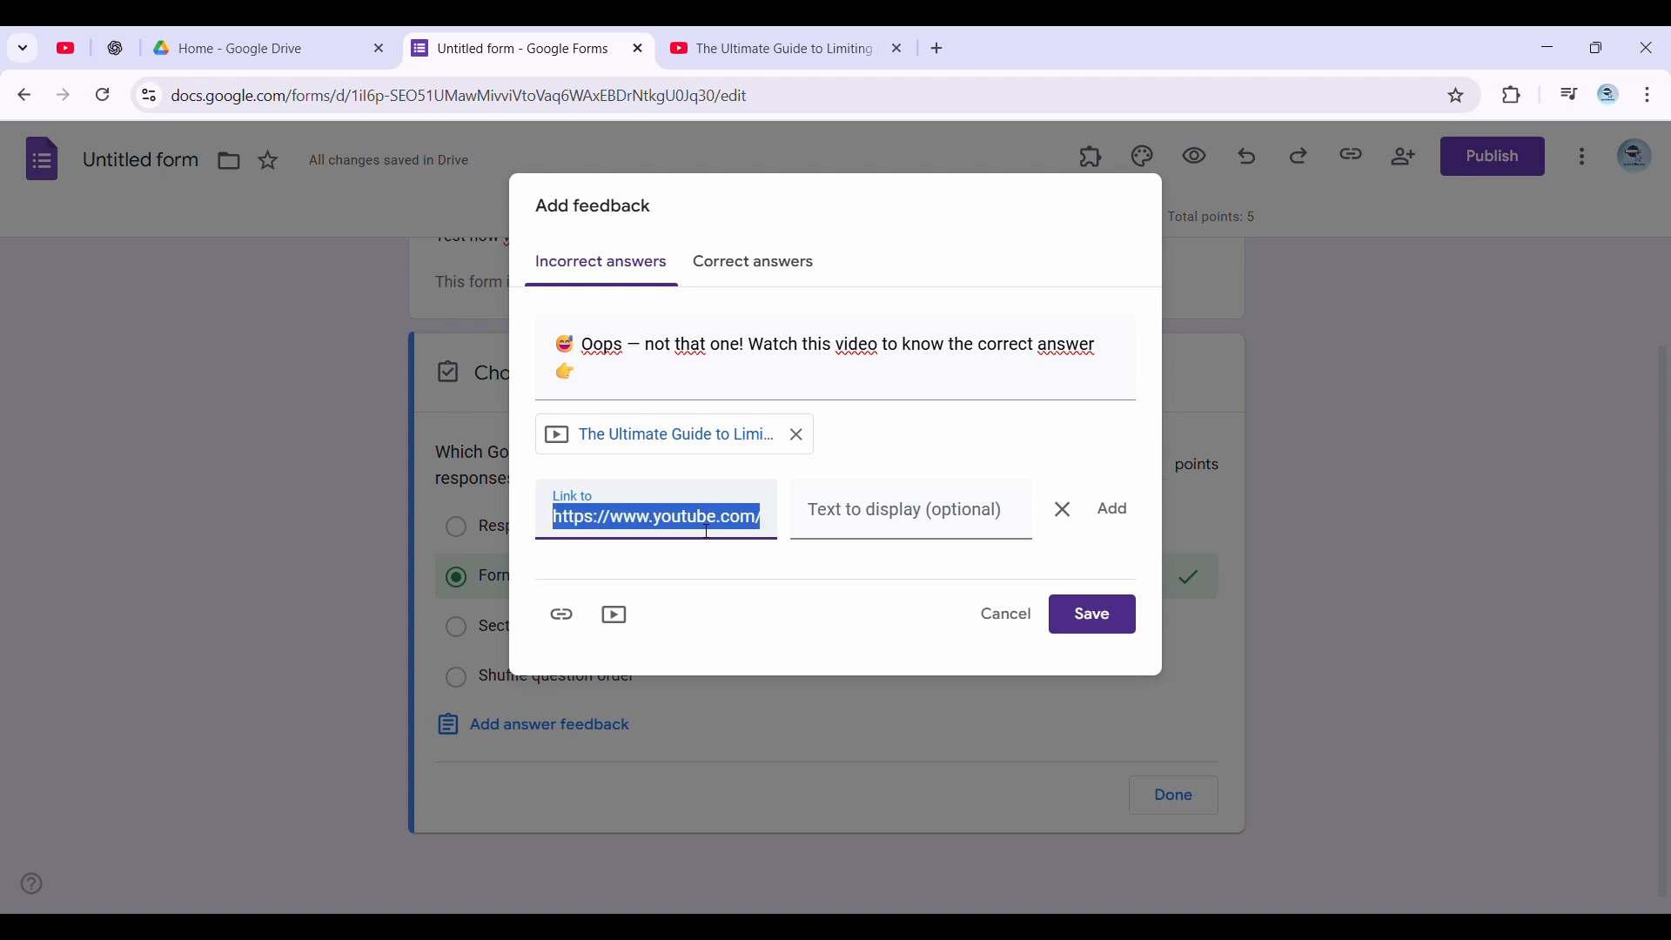
key("BackSpace")
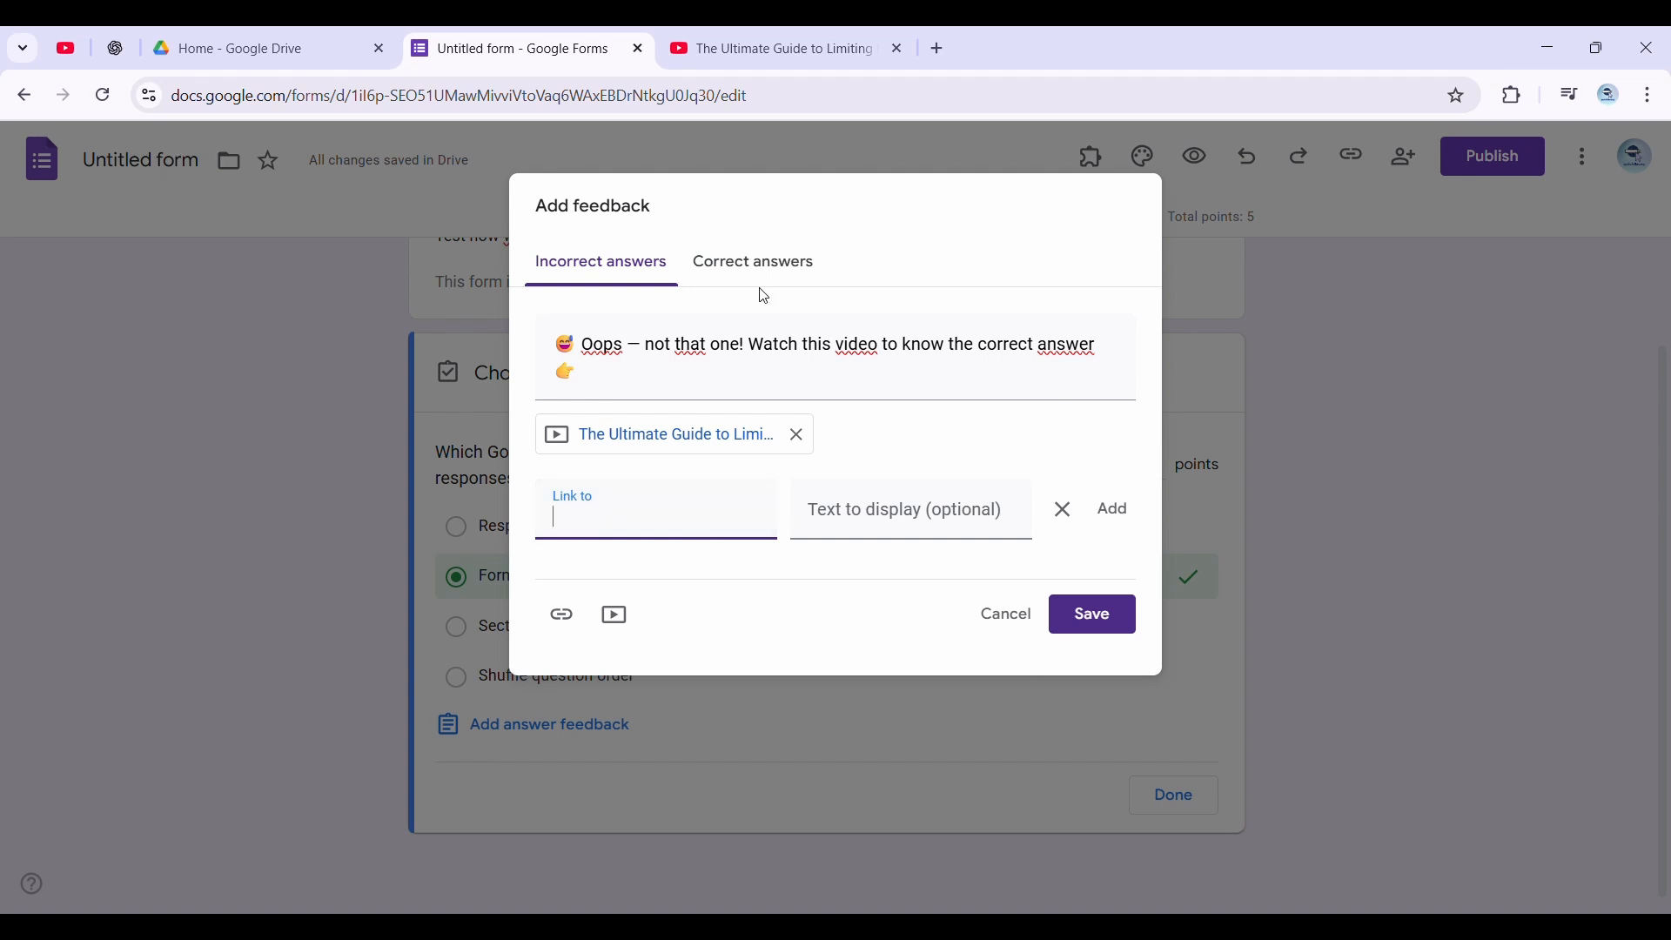
Add the YouTube video "The Ultimate Guide to Limiting Responses & Setting Finish Dates in Google Forms" to the correct-answer feedback
left_click(786, 261)
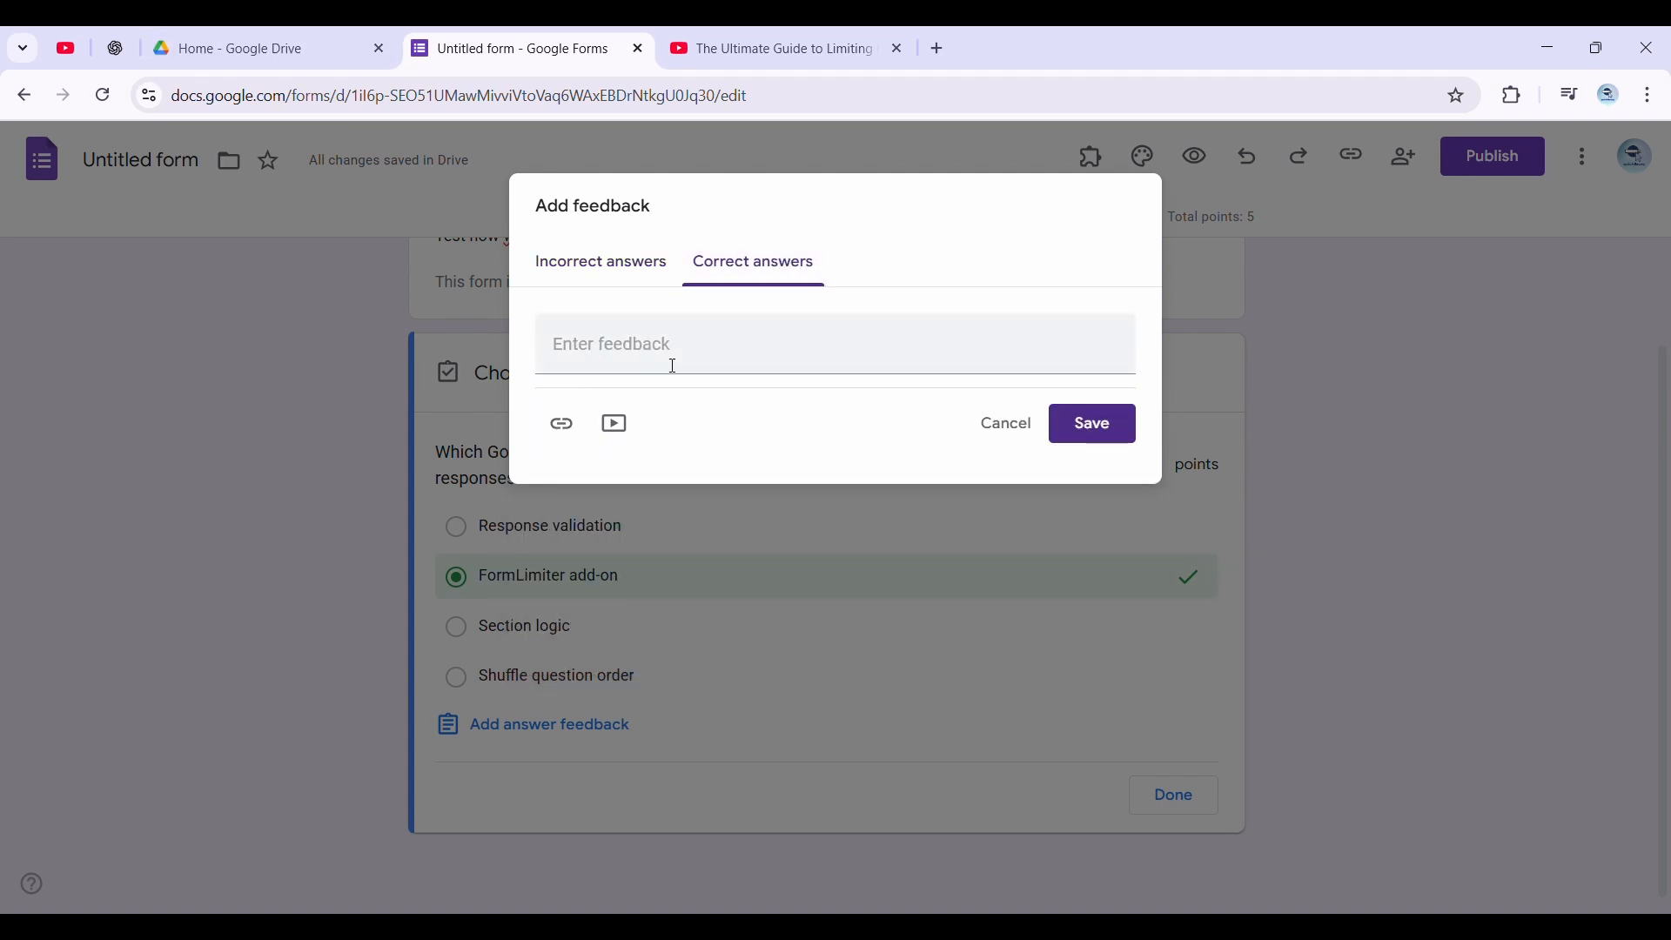
left_click(616, 424)
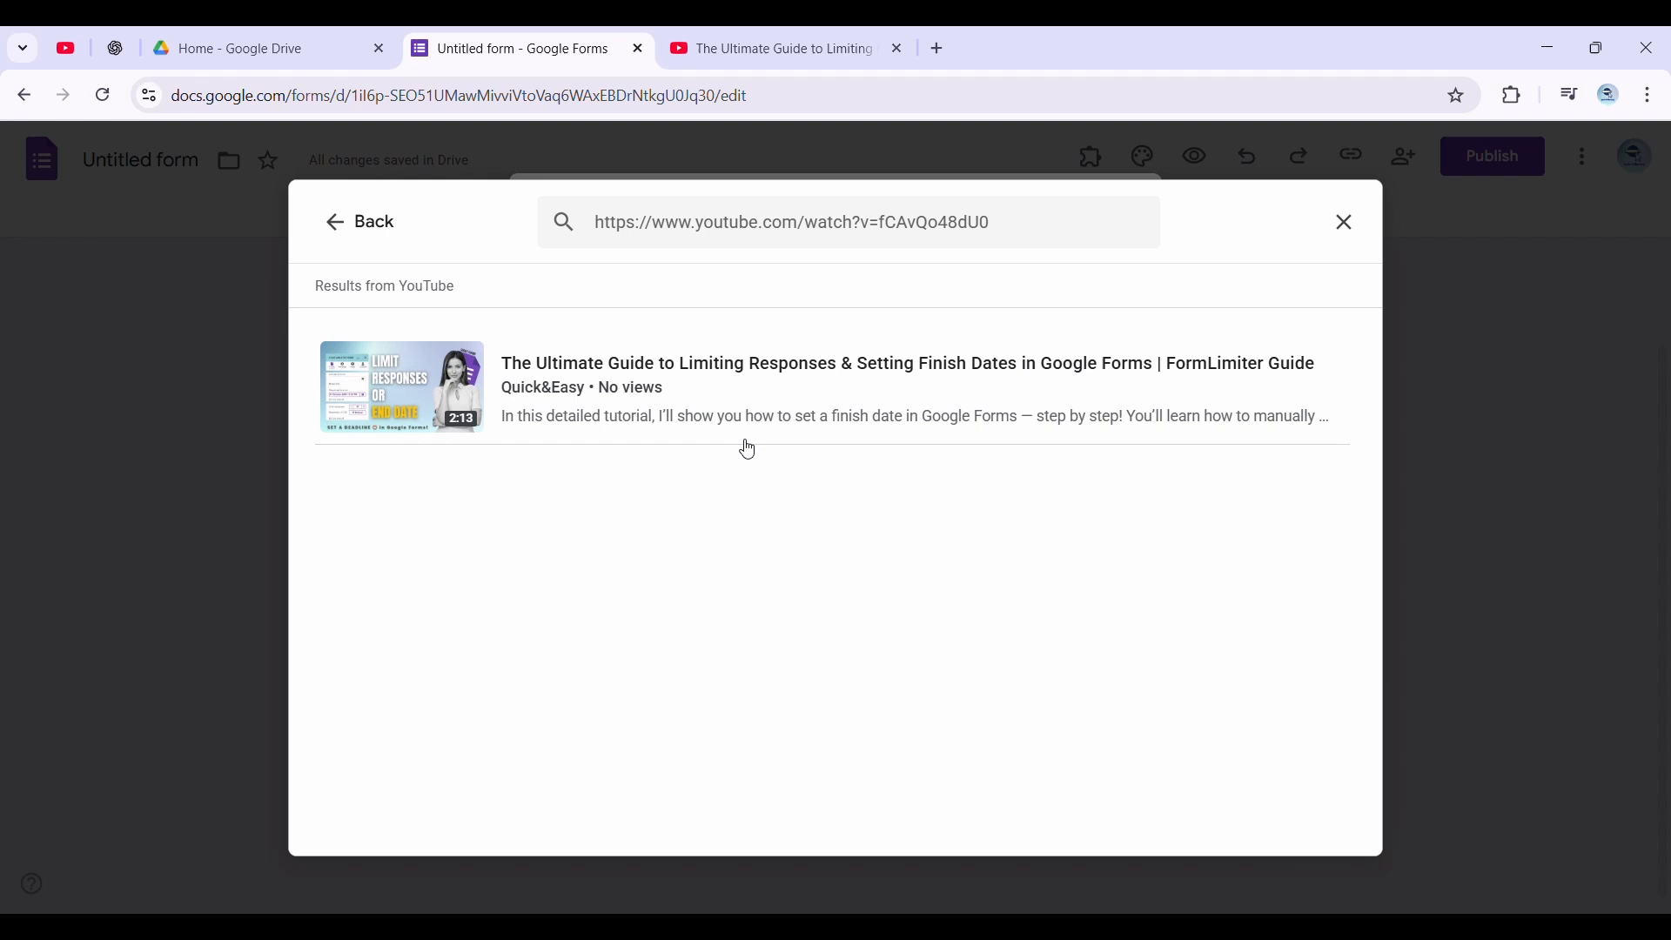
left_click(784, 440)
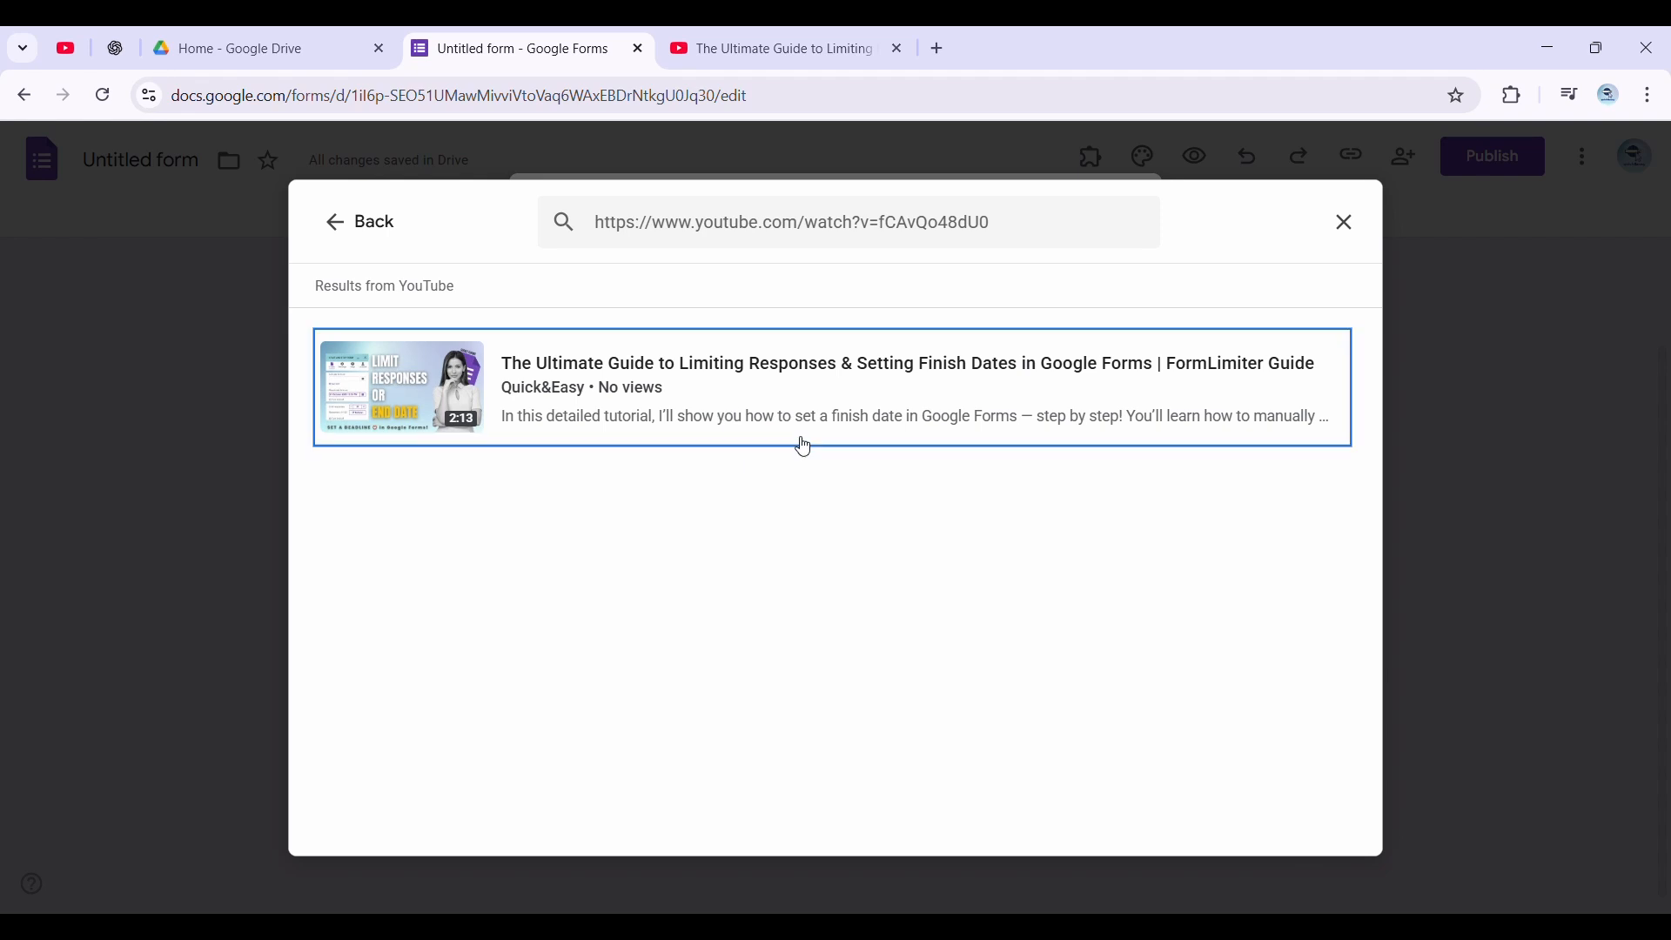
left_click(1292, 831)
Enter correct-answer feedback starting "🎯 Nailed it! The FormLimiter add-on is the magic switch", save the feedback and finish the answer key
left_click(781, 356)
type("🎯 Nailed it! The FormLimiter add-on is the magic switch that automatically closes your form ⏰ after a specific date or number of responses. Watch how to use it step-by-step 👉")
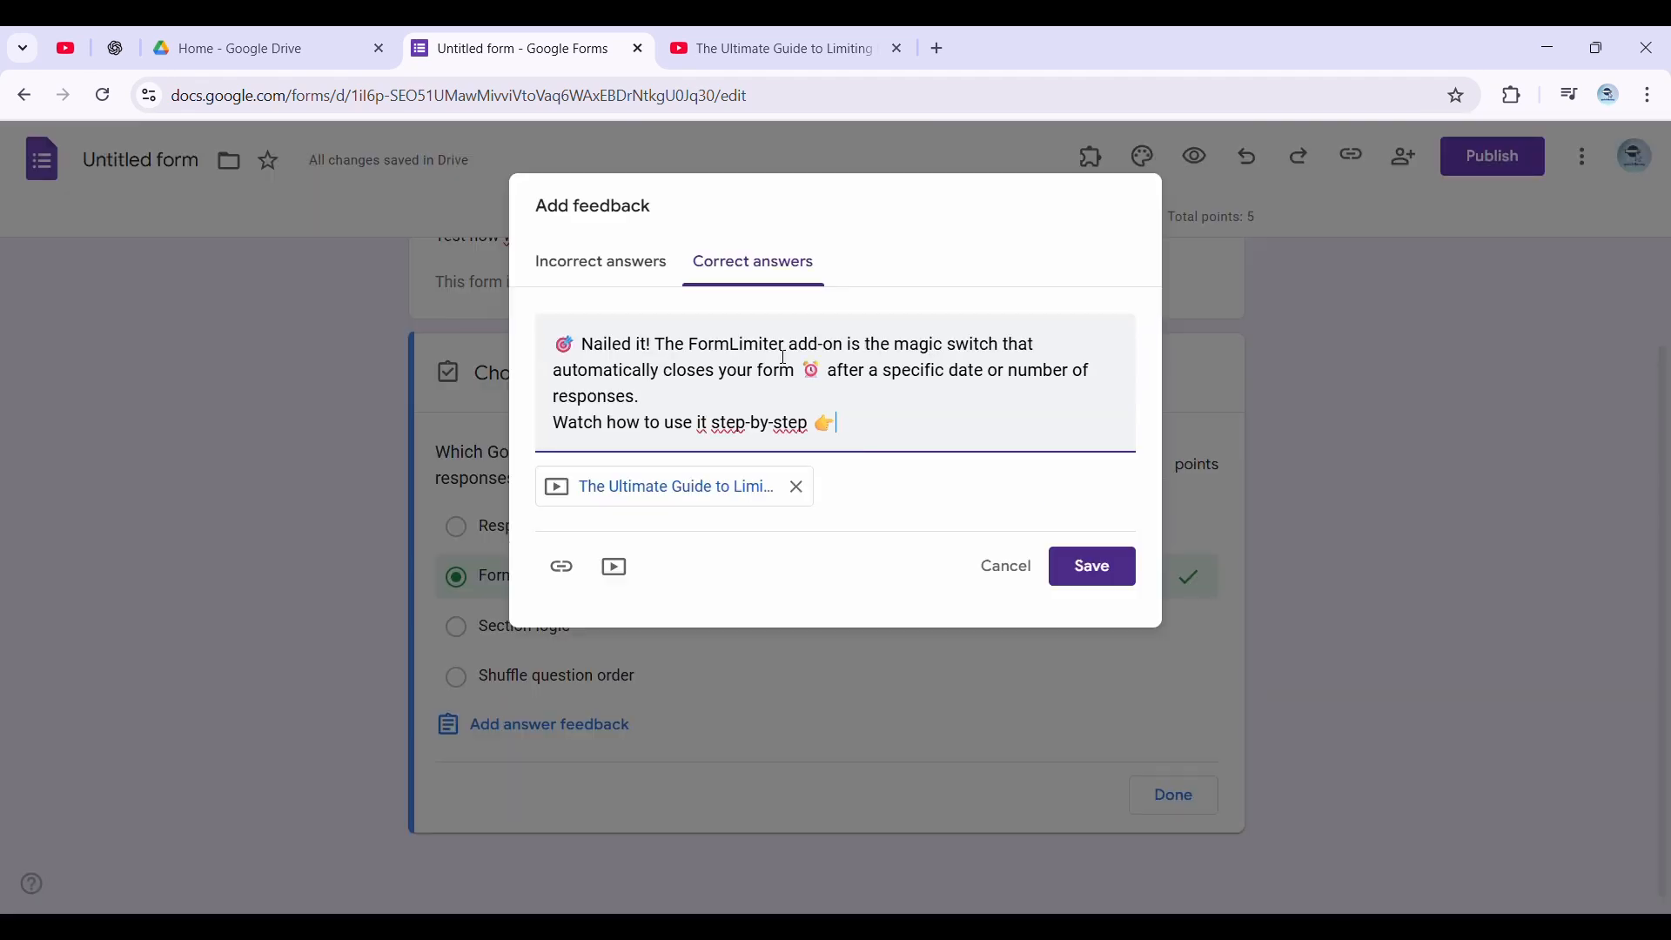
left_click(1093, 567)
scroll(847, 538, "down", 3)
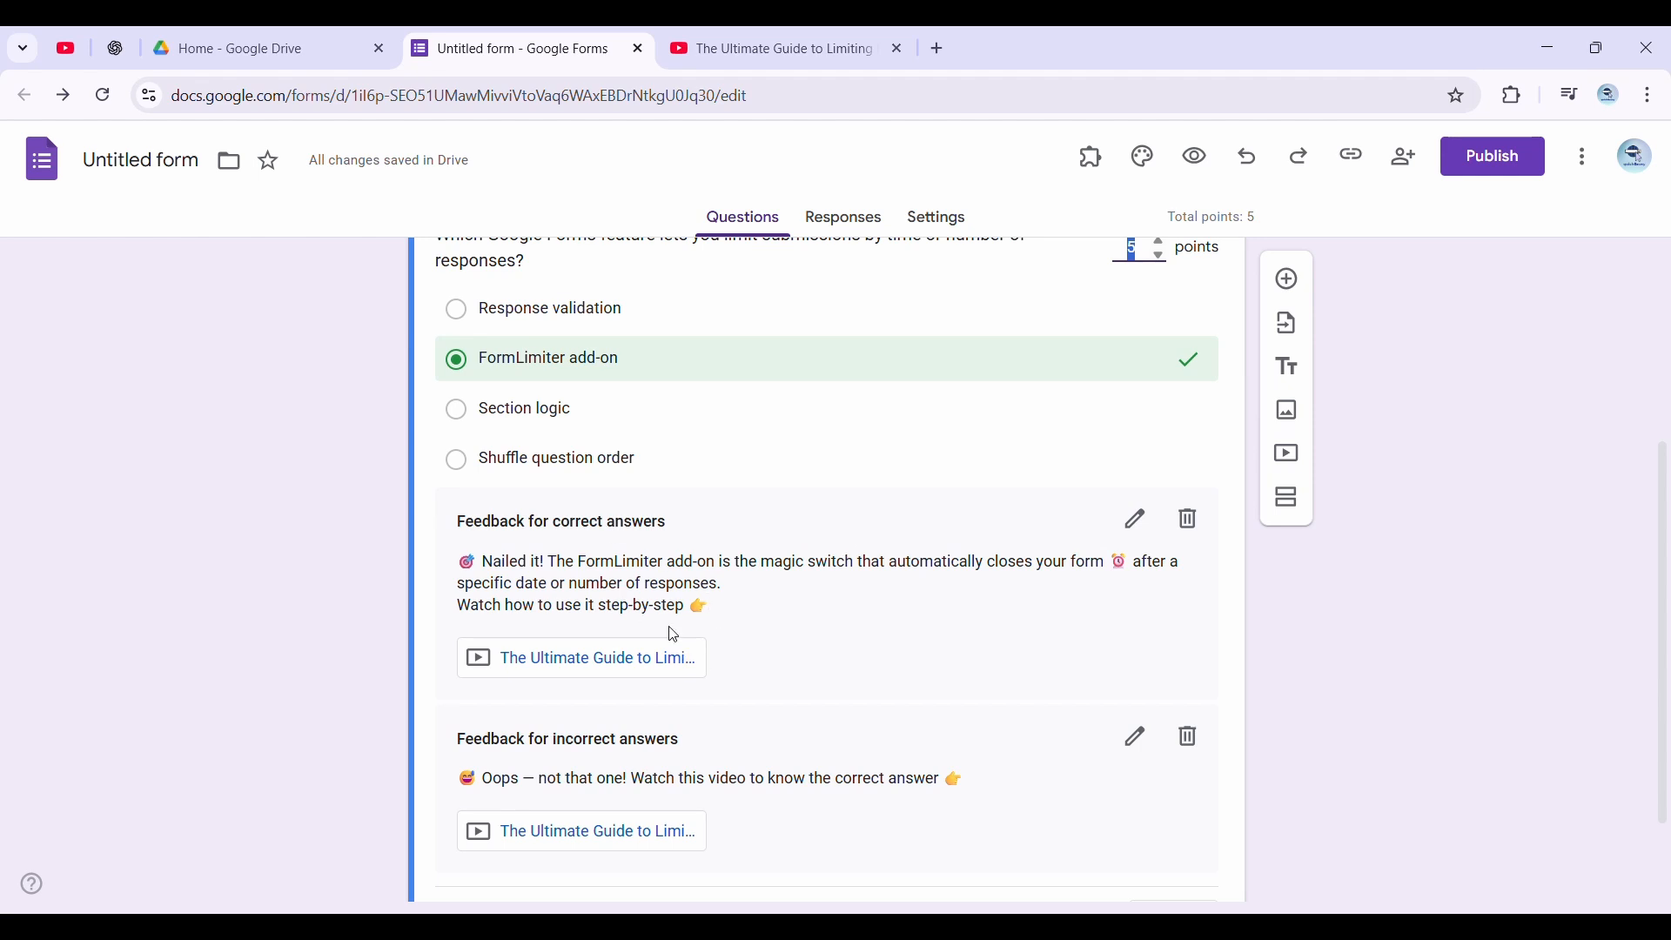
scroll(675, 635, "down", 2)
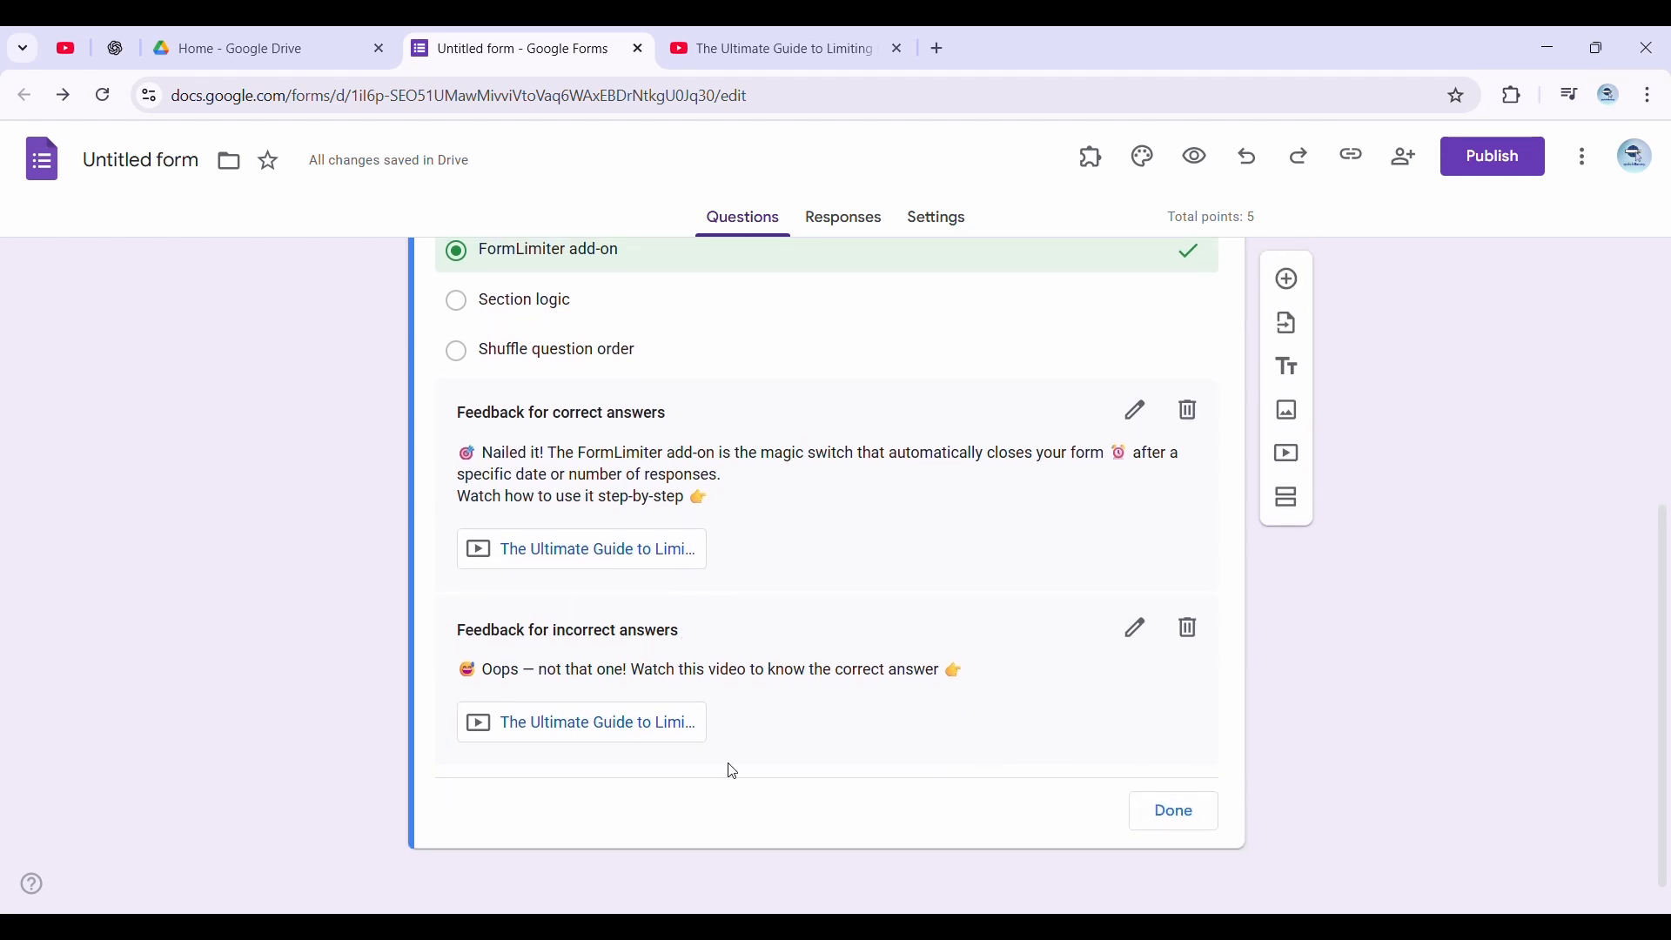
scroll(1103, 618, "up", 5)
scroll(770, 666, "down", 1)
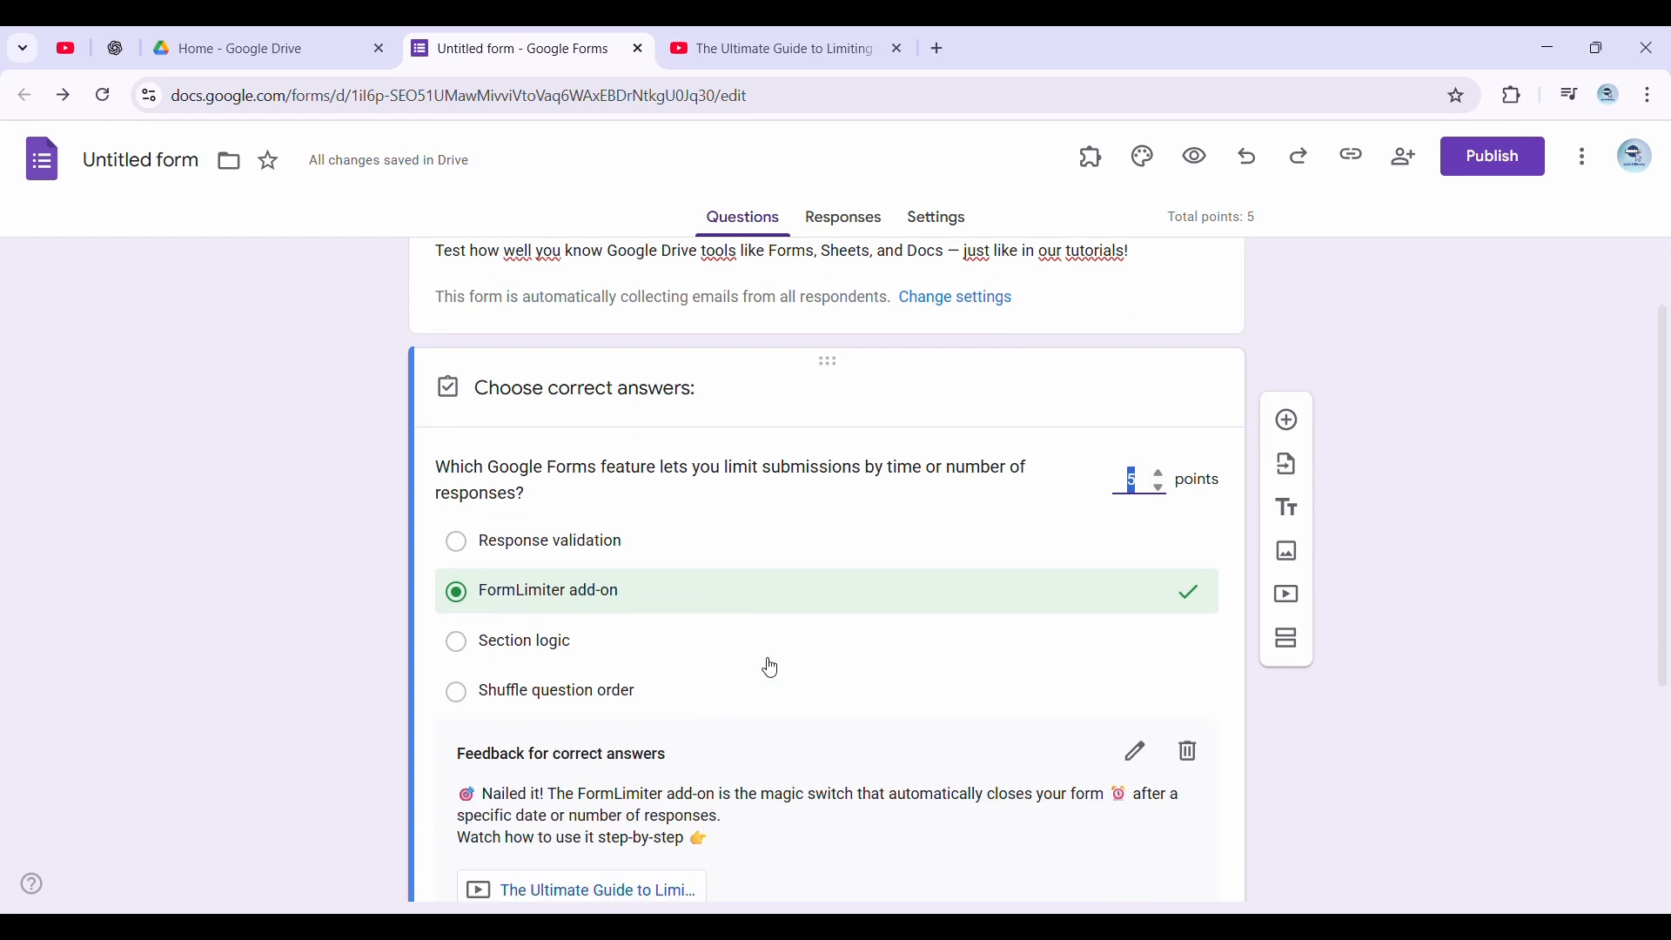
scroll(771, 667, "down", 3)
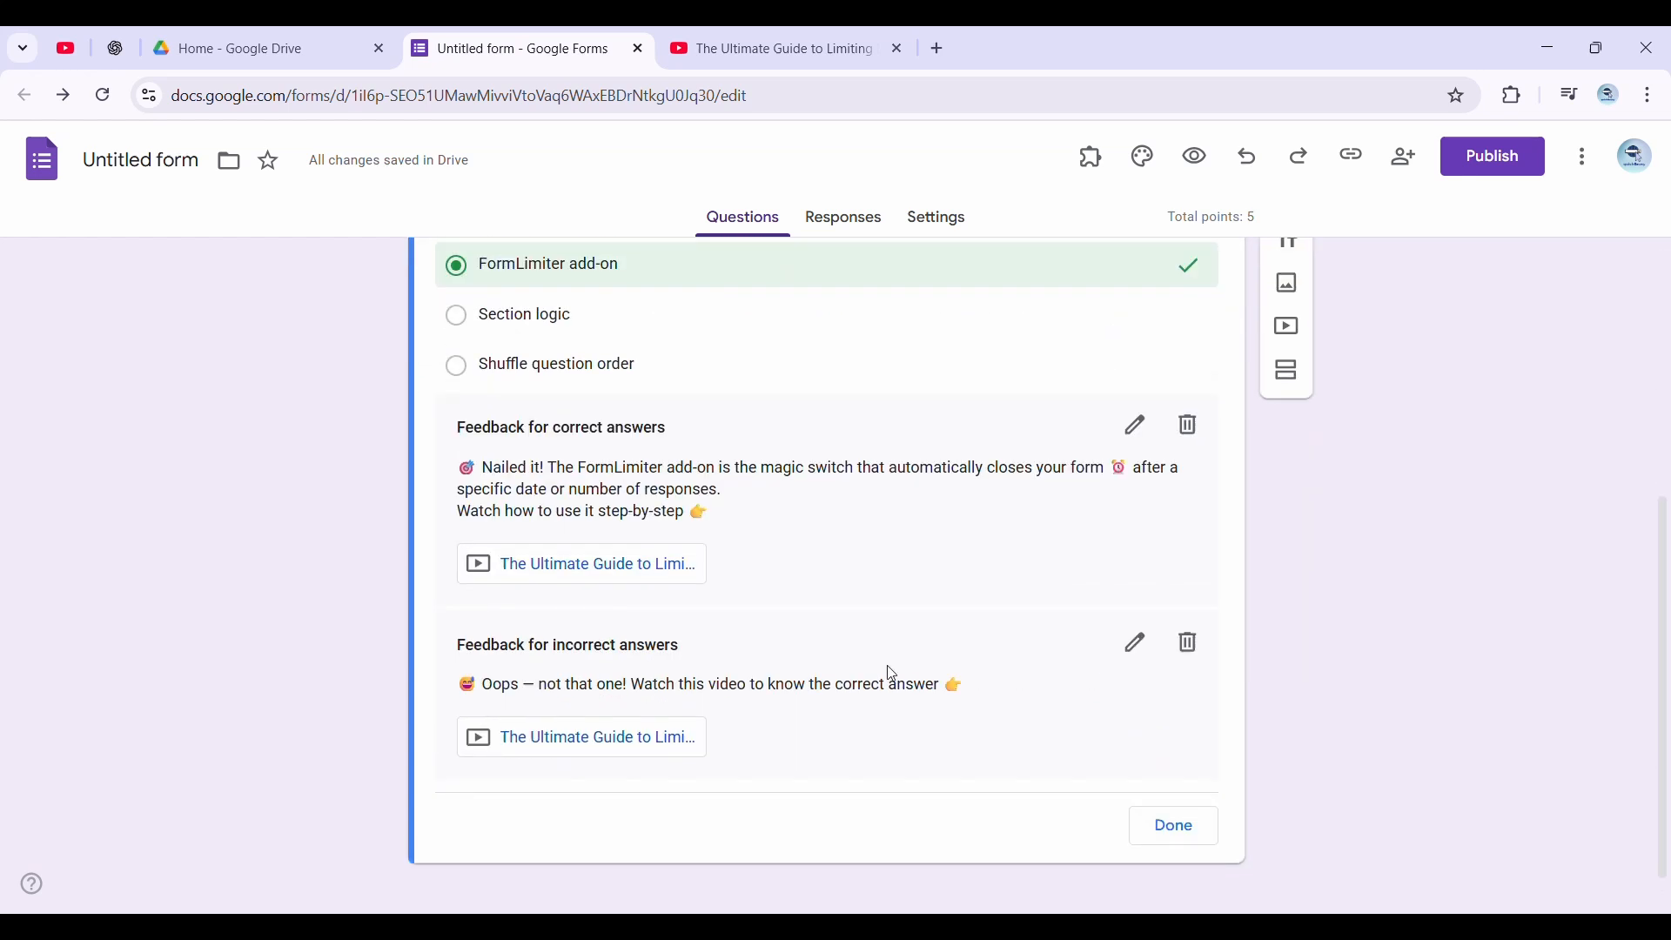
left_click(1204, 843)
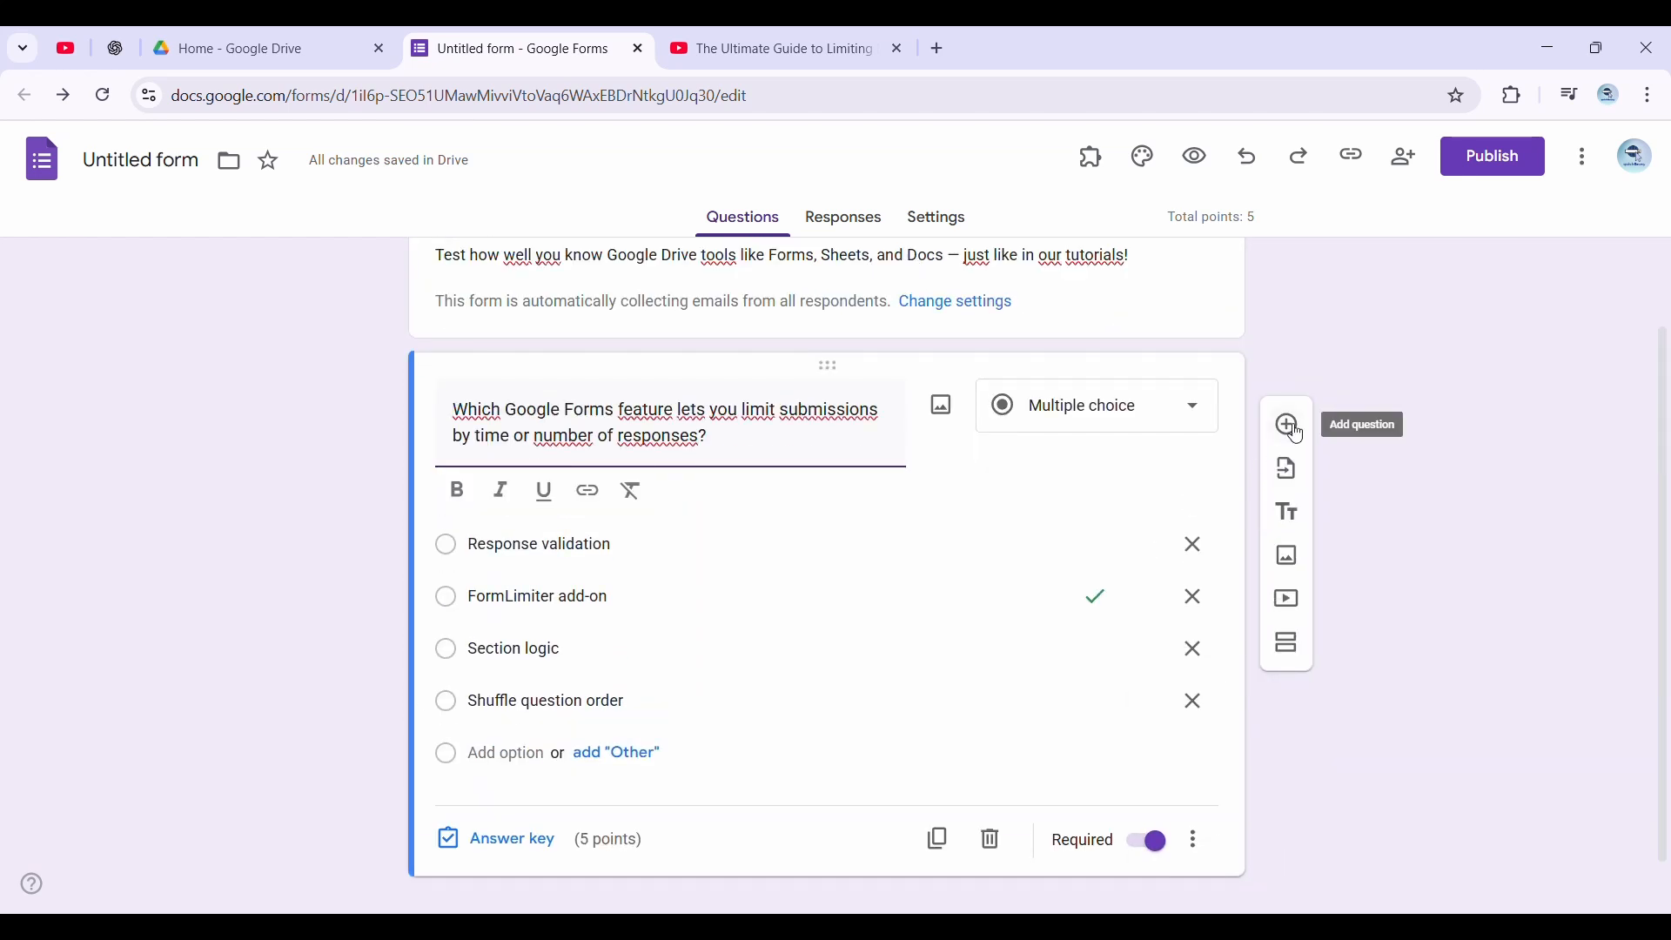
Add a checkboxes question titled "Which of these features are available in Google Sheets?"
left_click(1295, 428)
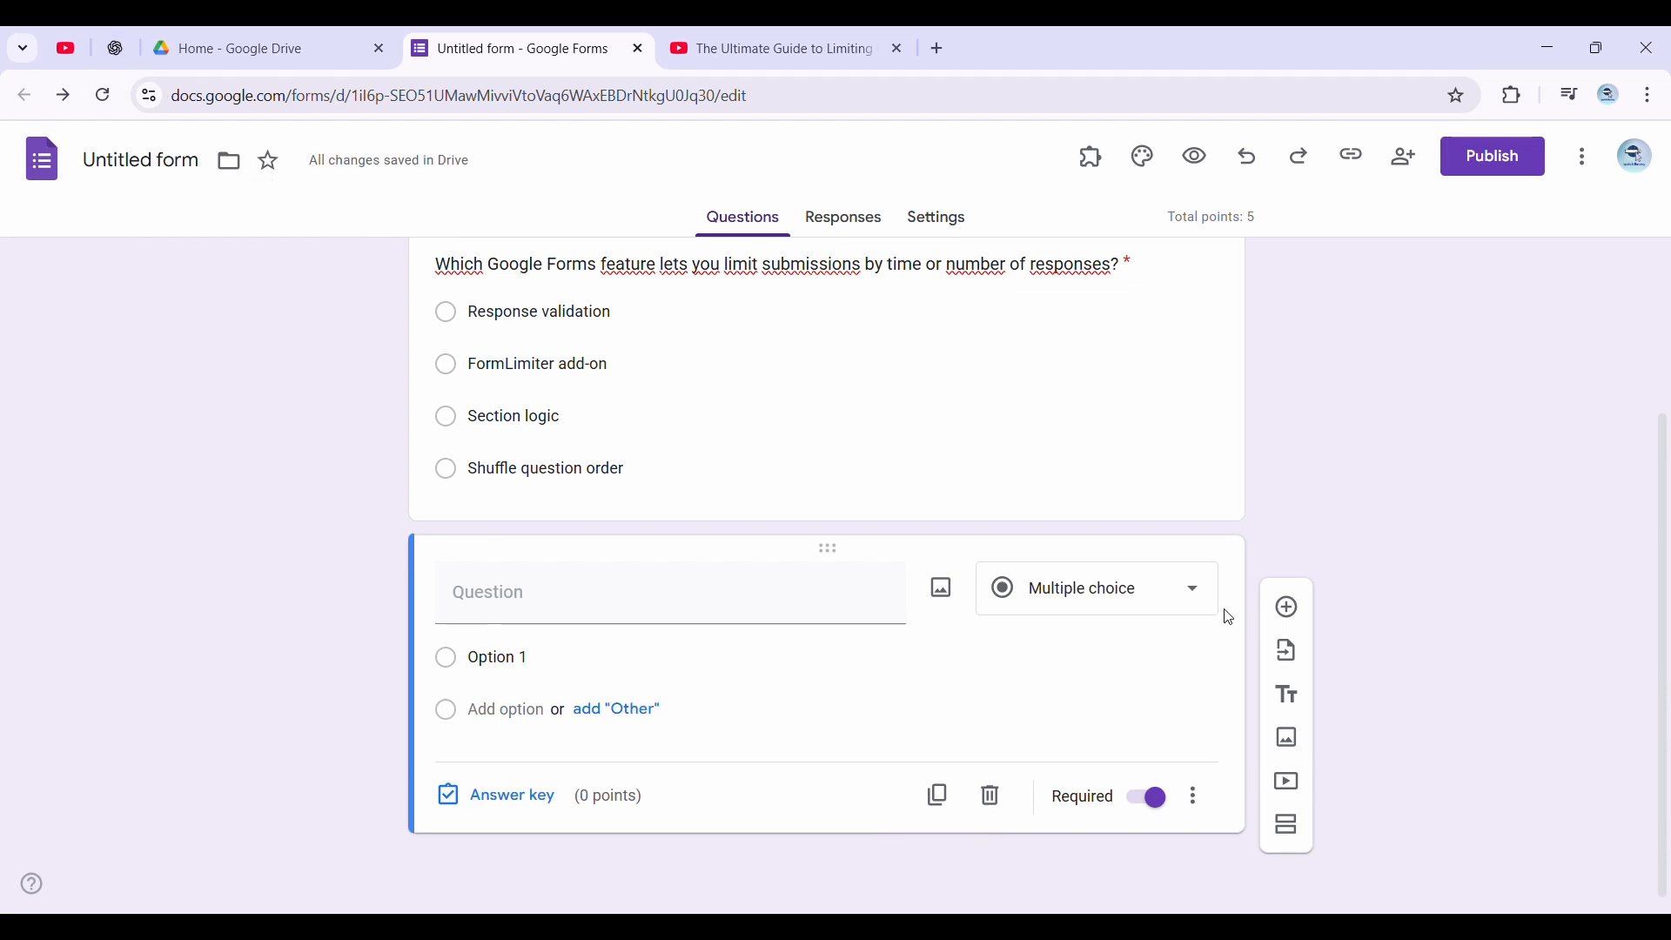
left_click(1032, 589)
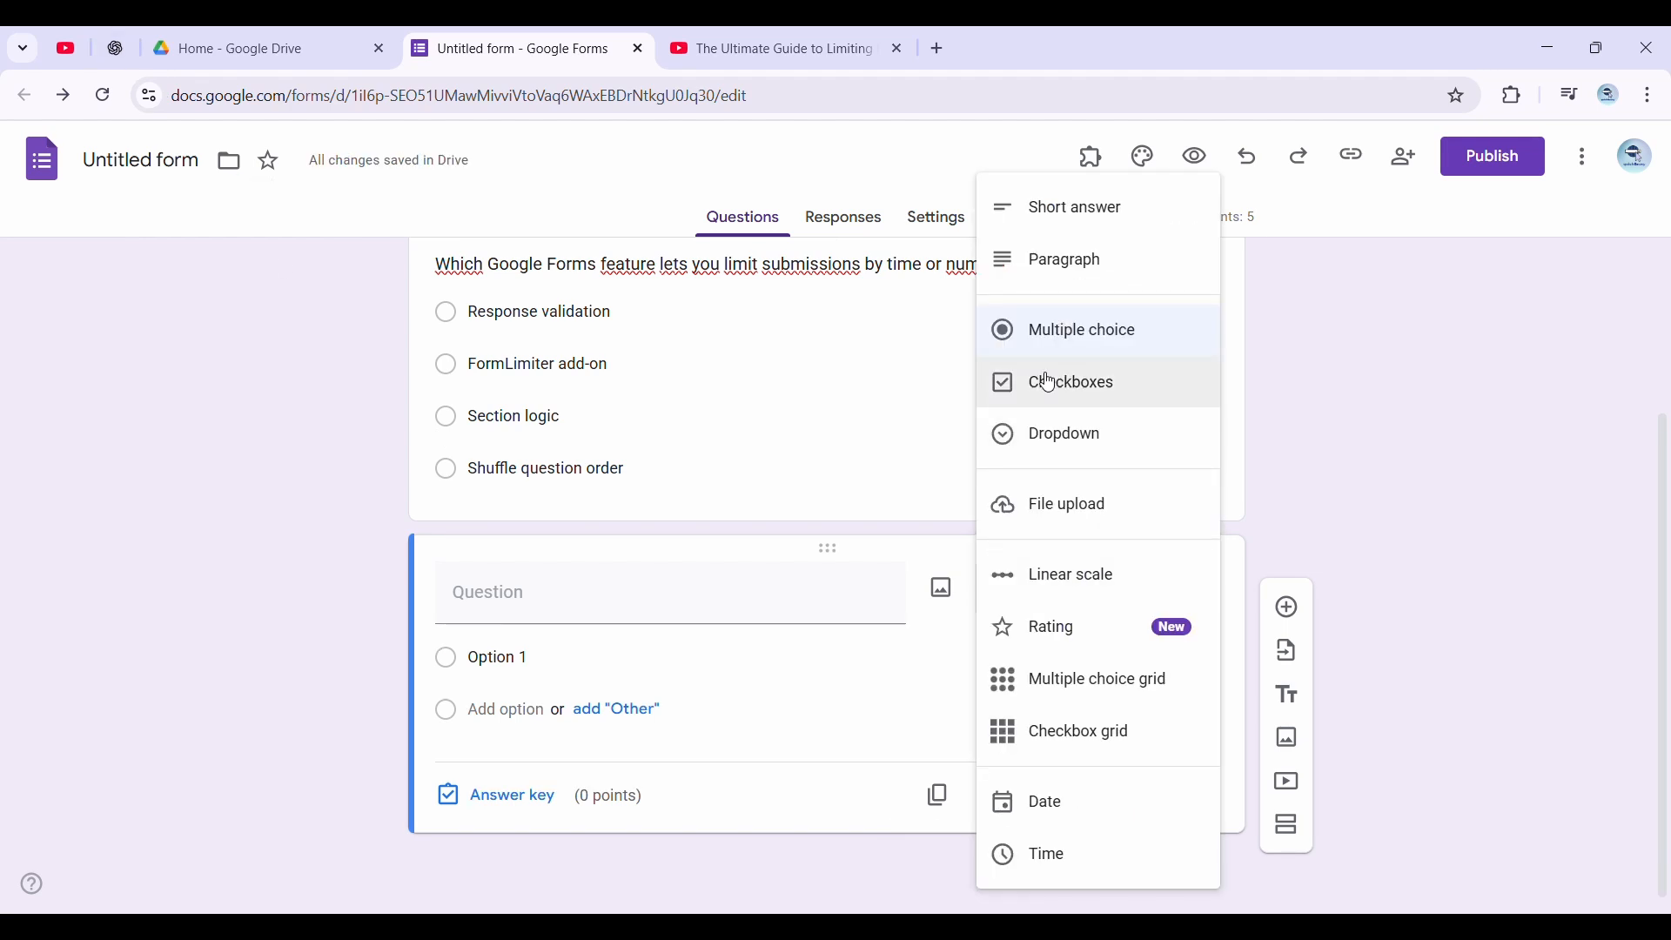
left_click(1052, 383)
type("Which of these features are available in Google Sheets?")
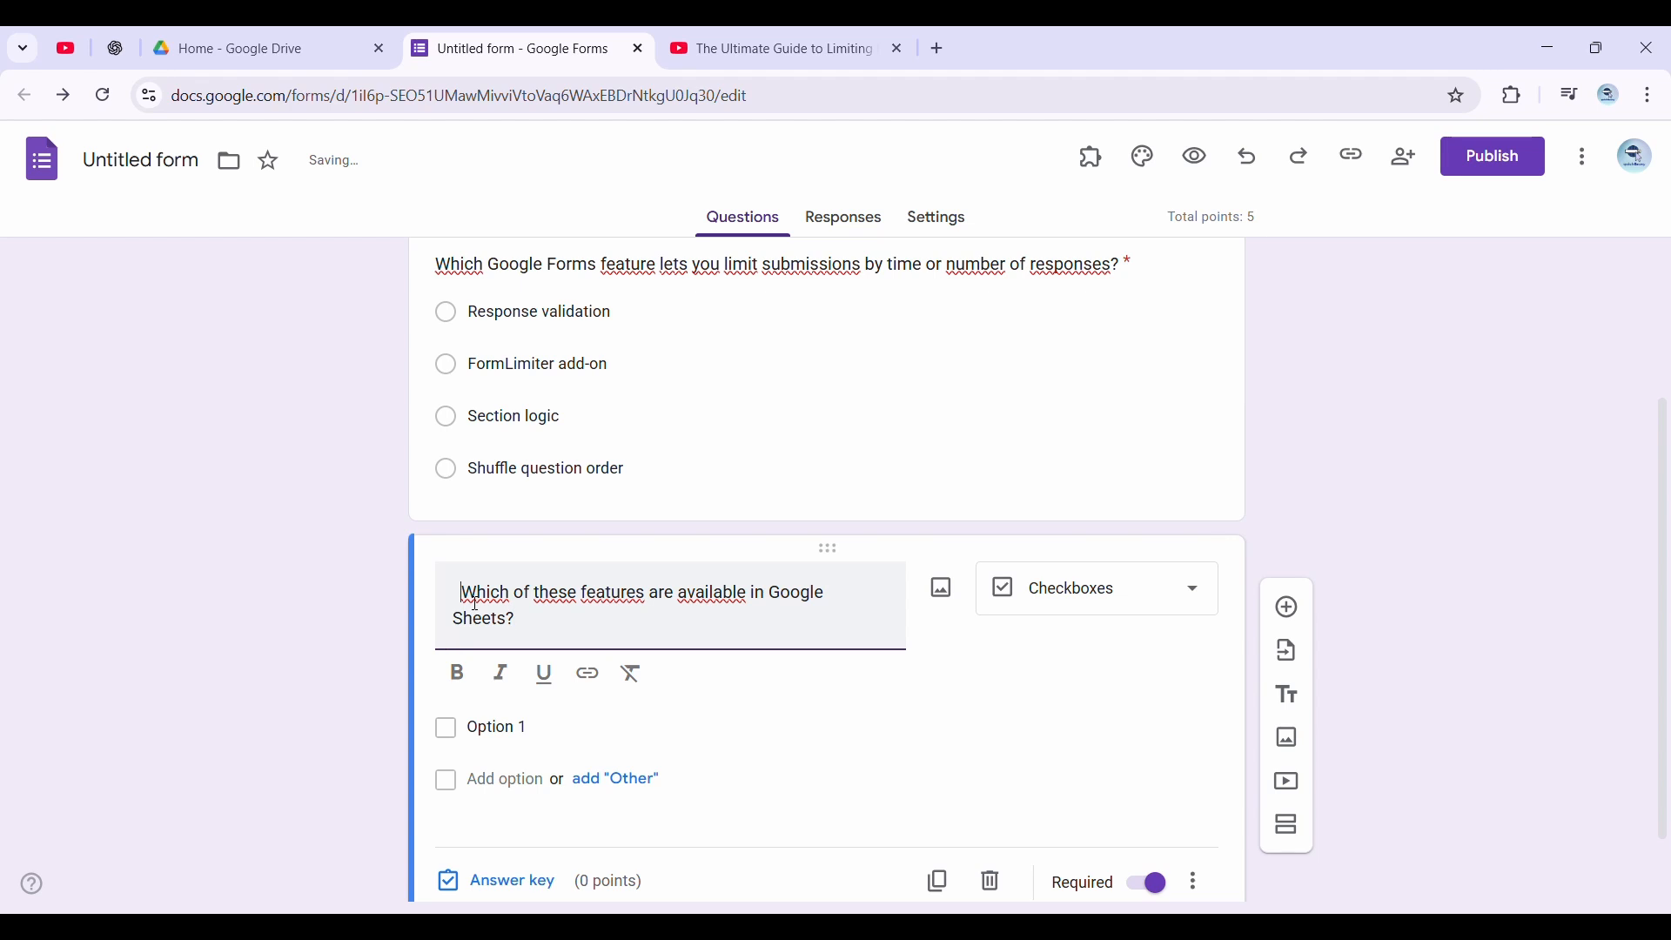
Give the checkboxes question four options: "Remove duplicates", "Conditional formatting", "Multiple choice questions" and "Add-ons"
left_click(516, 728)
double_click(516, 686)
type("Remove duplicates")
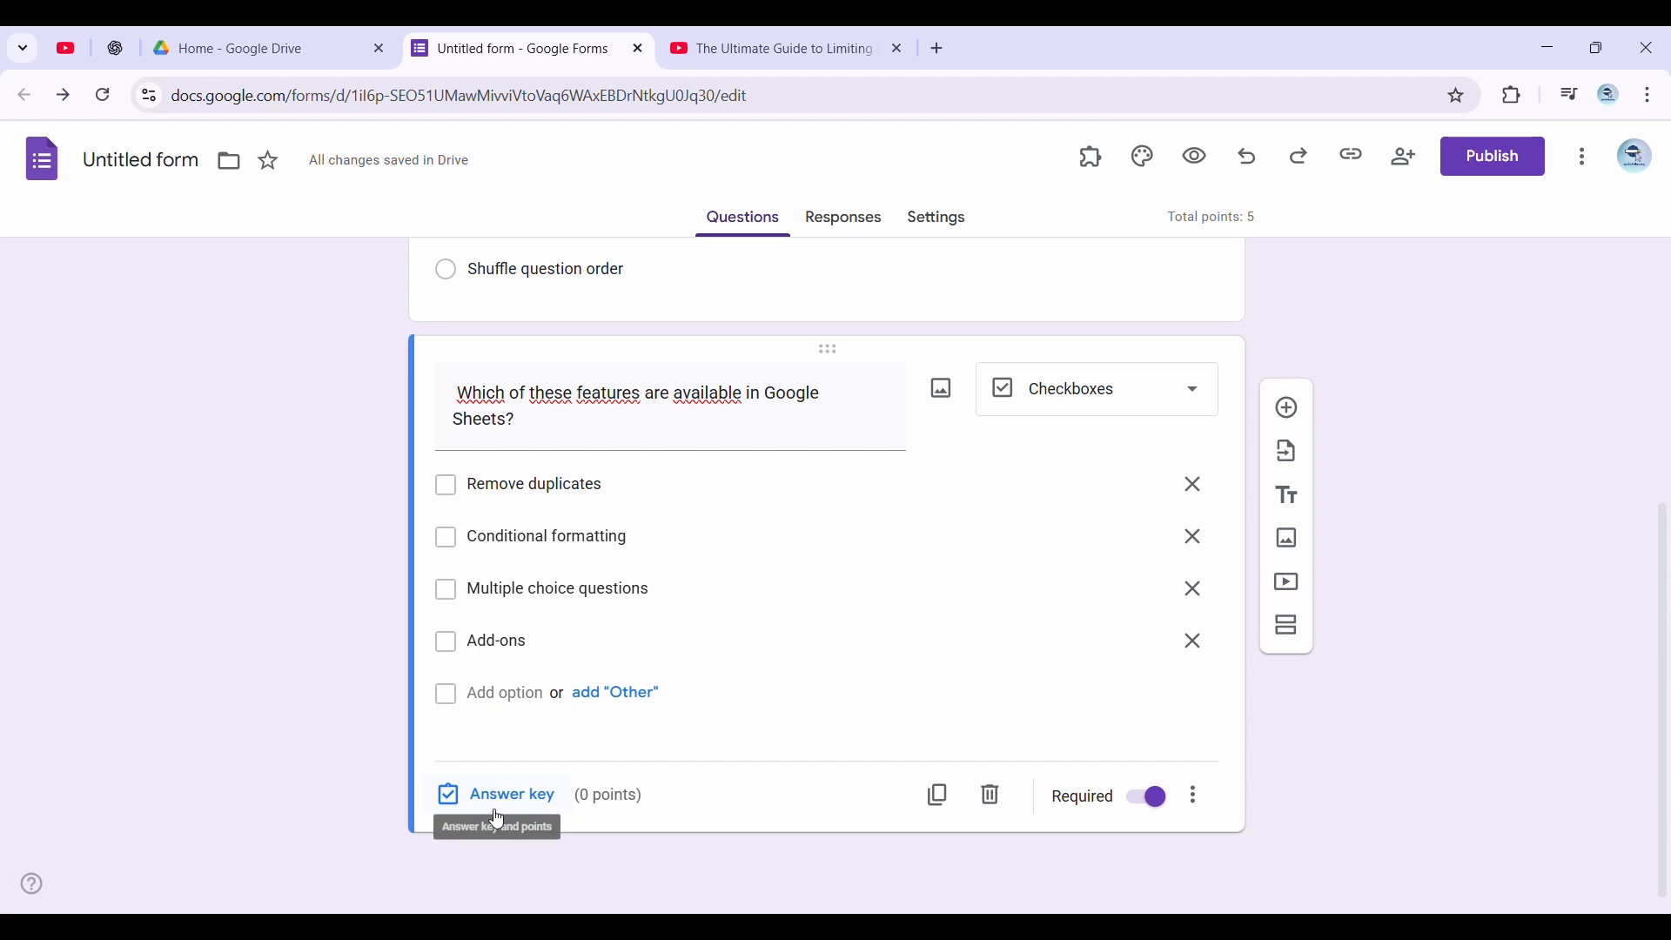
In the Google Sheets question's answer key, mark "Remove duplicates", "Conditional formatting" and "Add-ons" as correct and assign 3 points
left_click(496, 812)
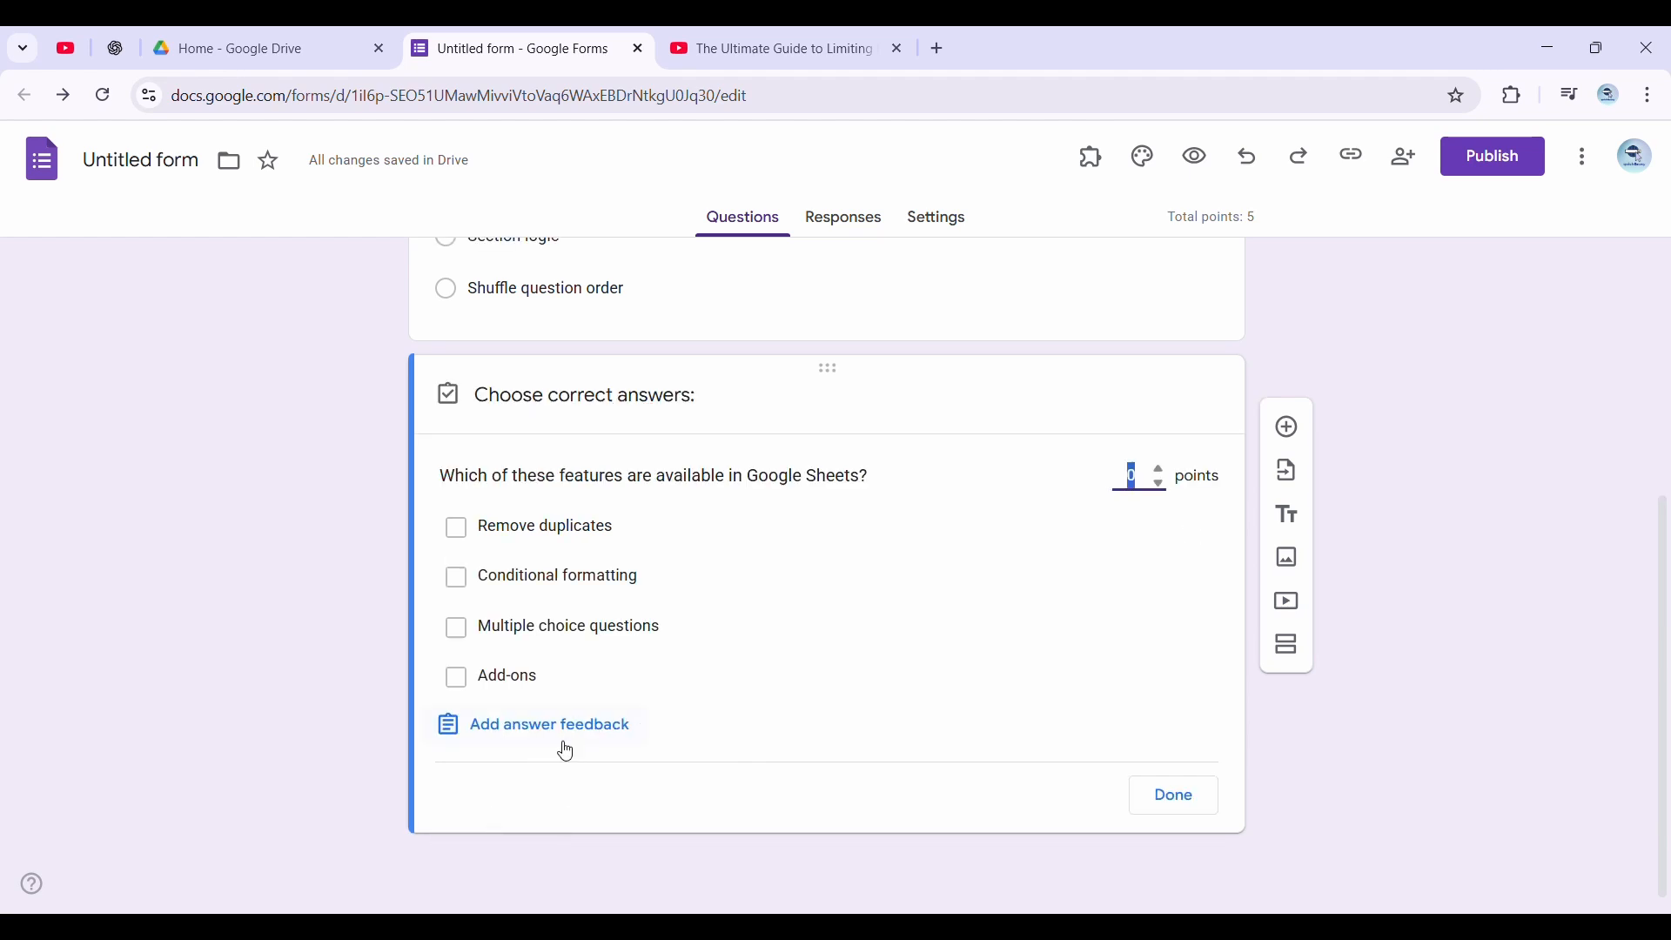
left_click(473, 540)
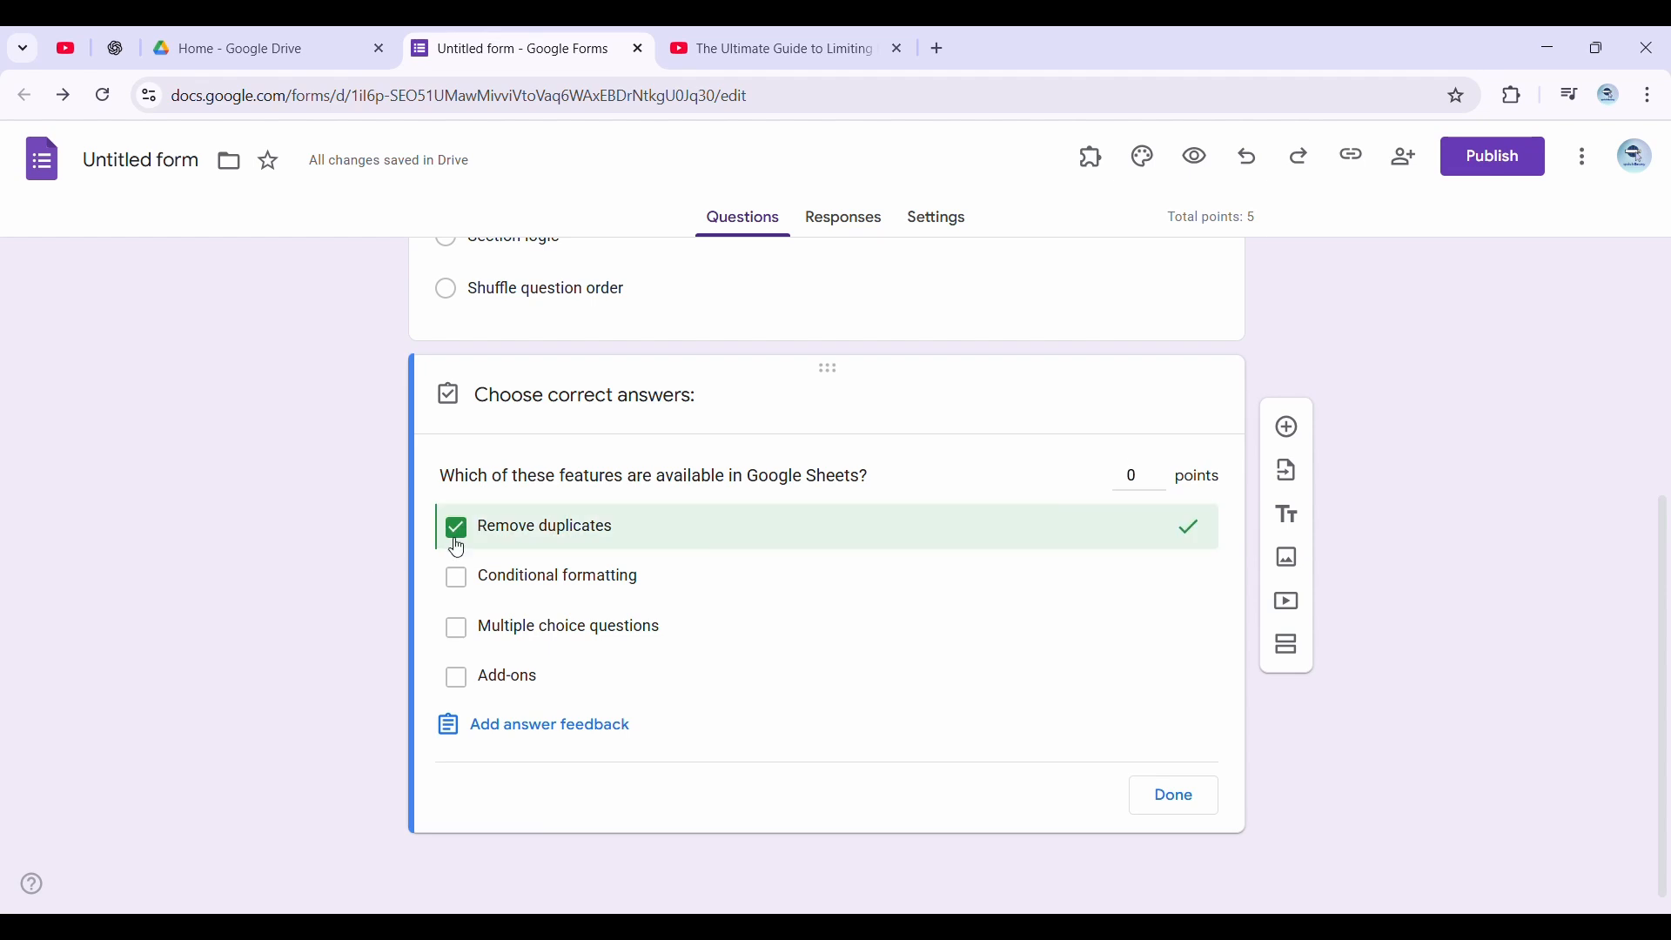
left_click(471, 590)
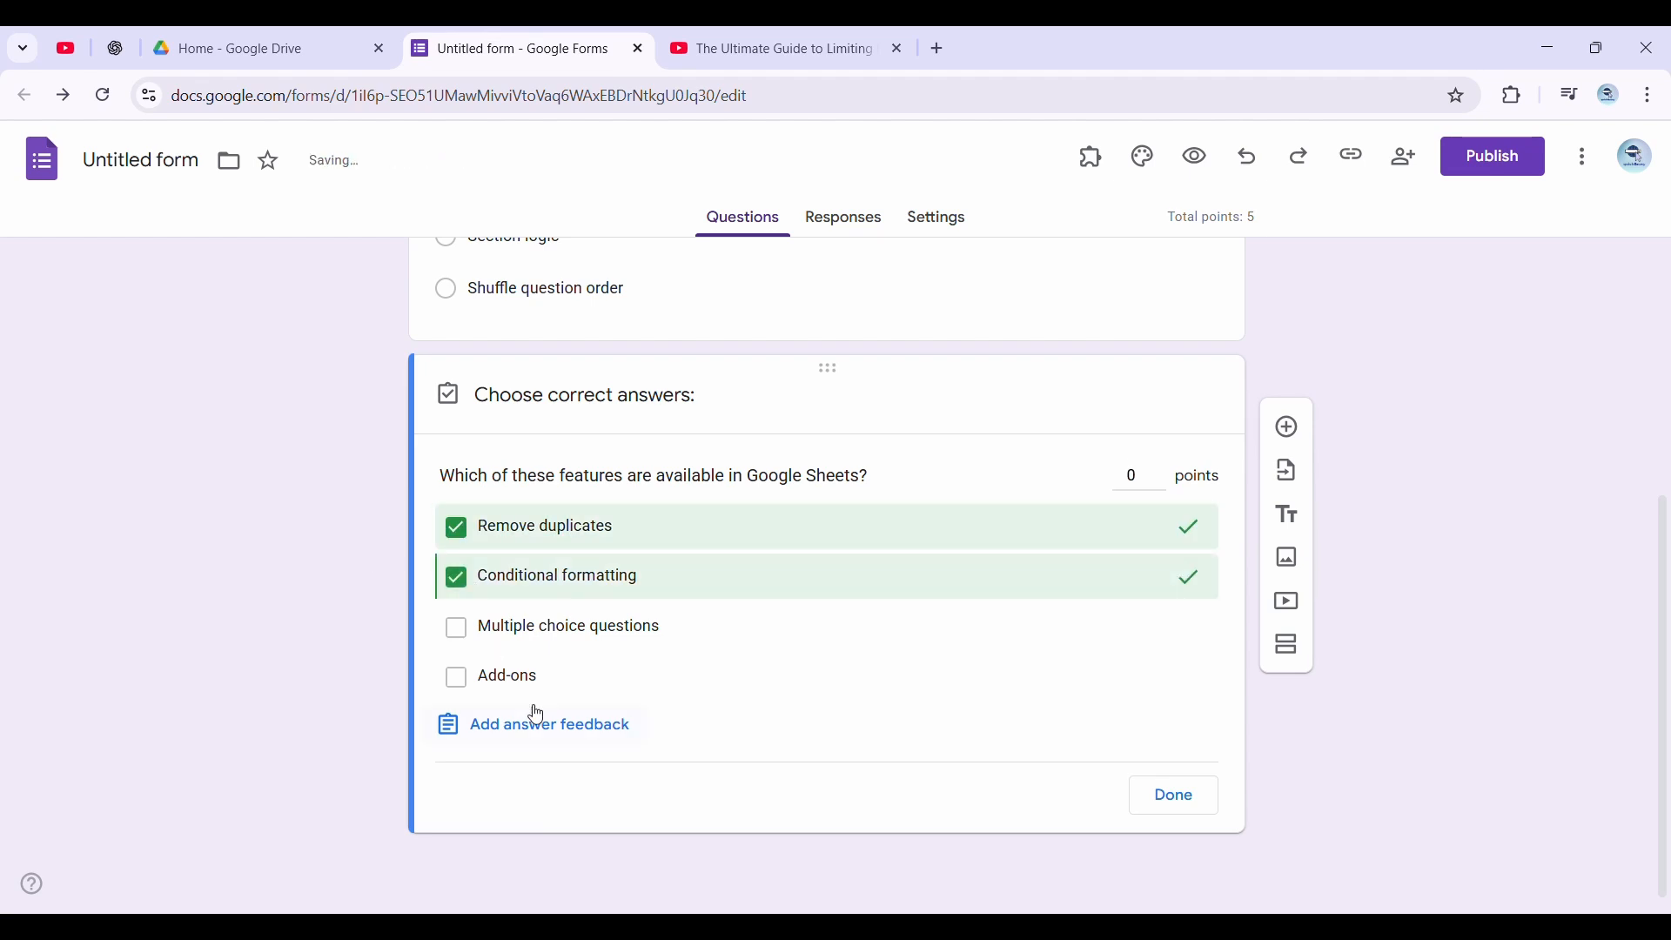
left_click(463, 682)
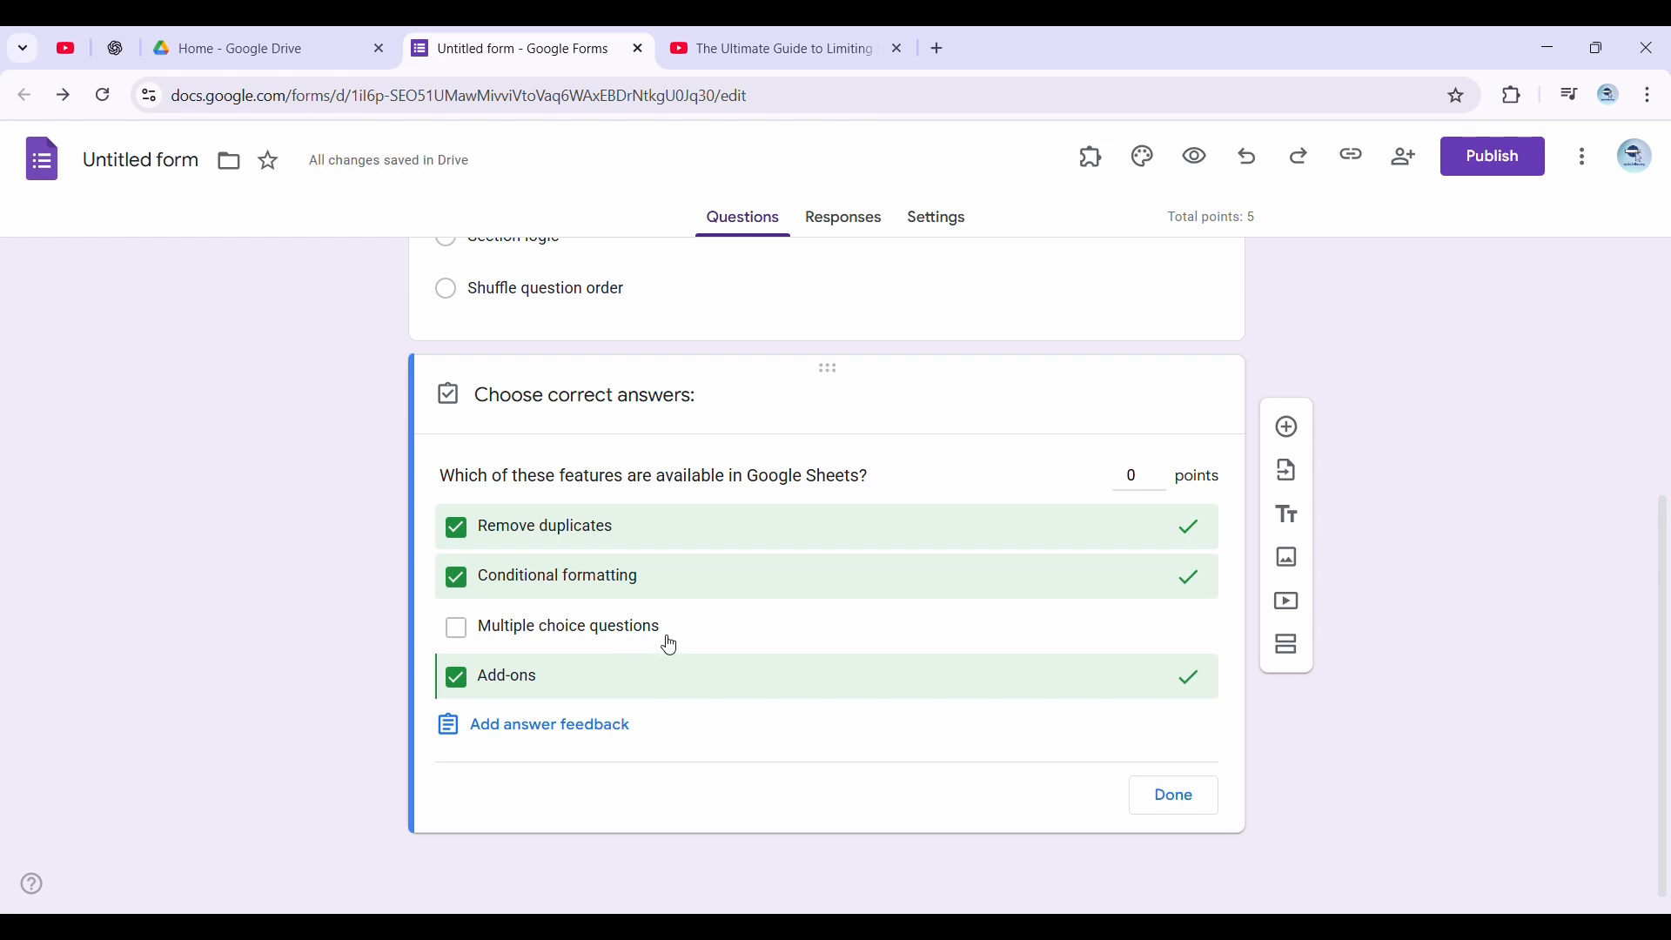
left_click(1140, 478)
double_click(1137, 477)
type("3")
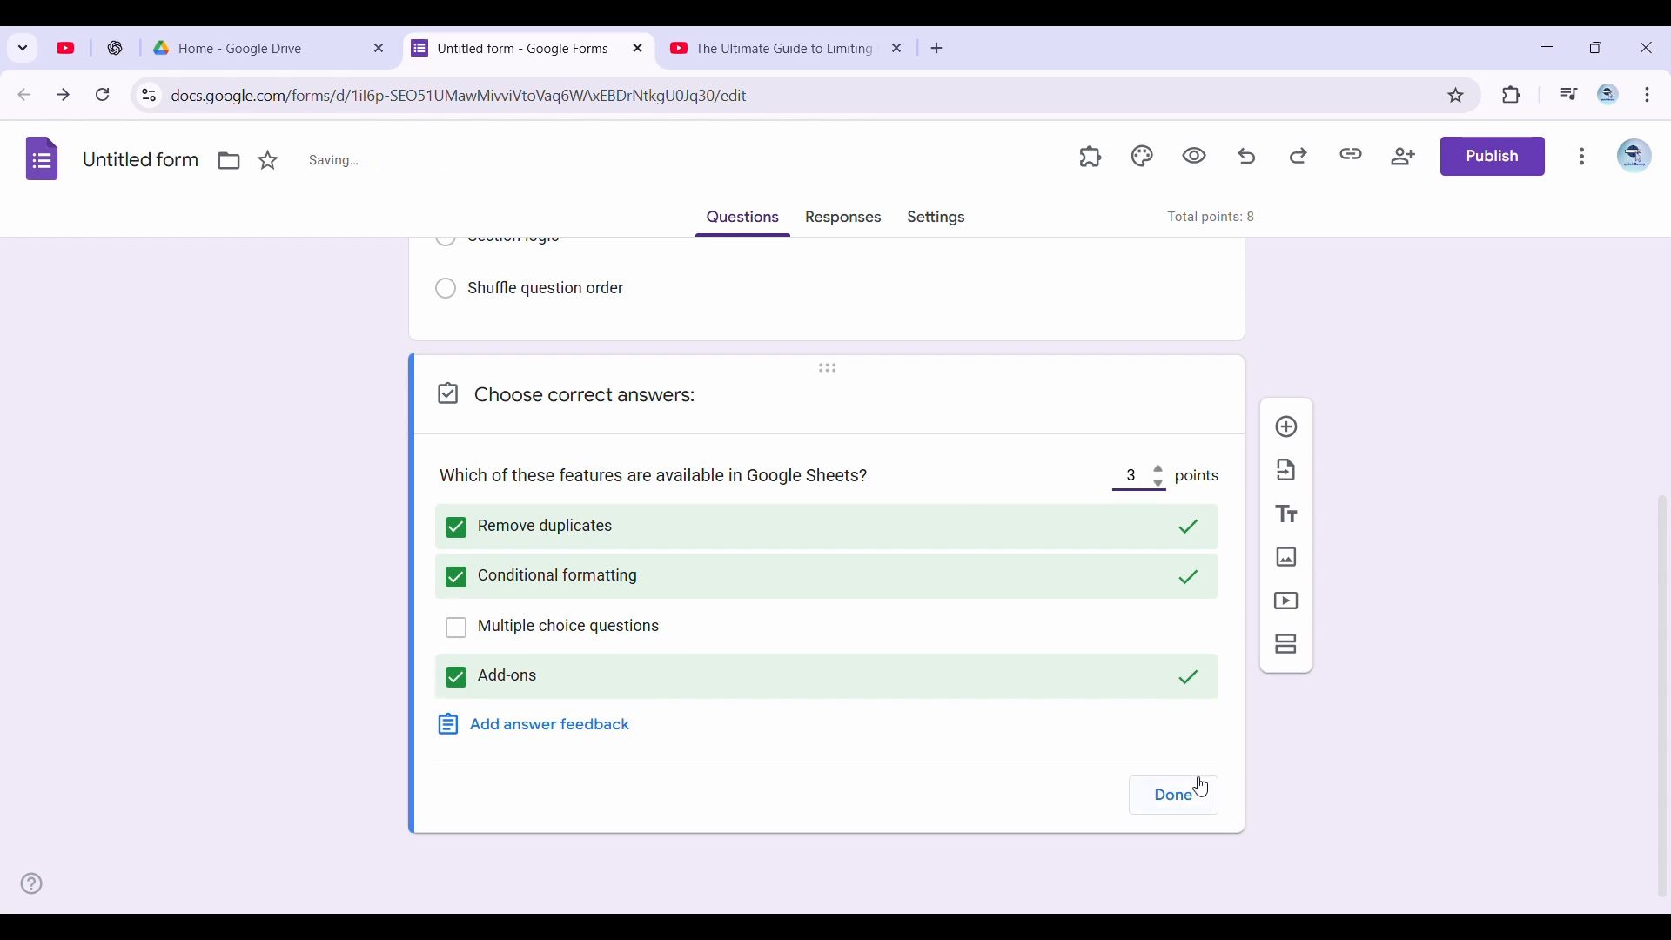
left_click(1179, 799)
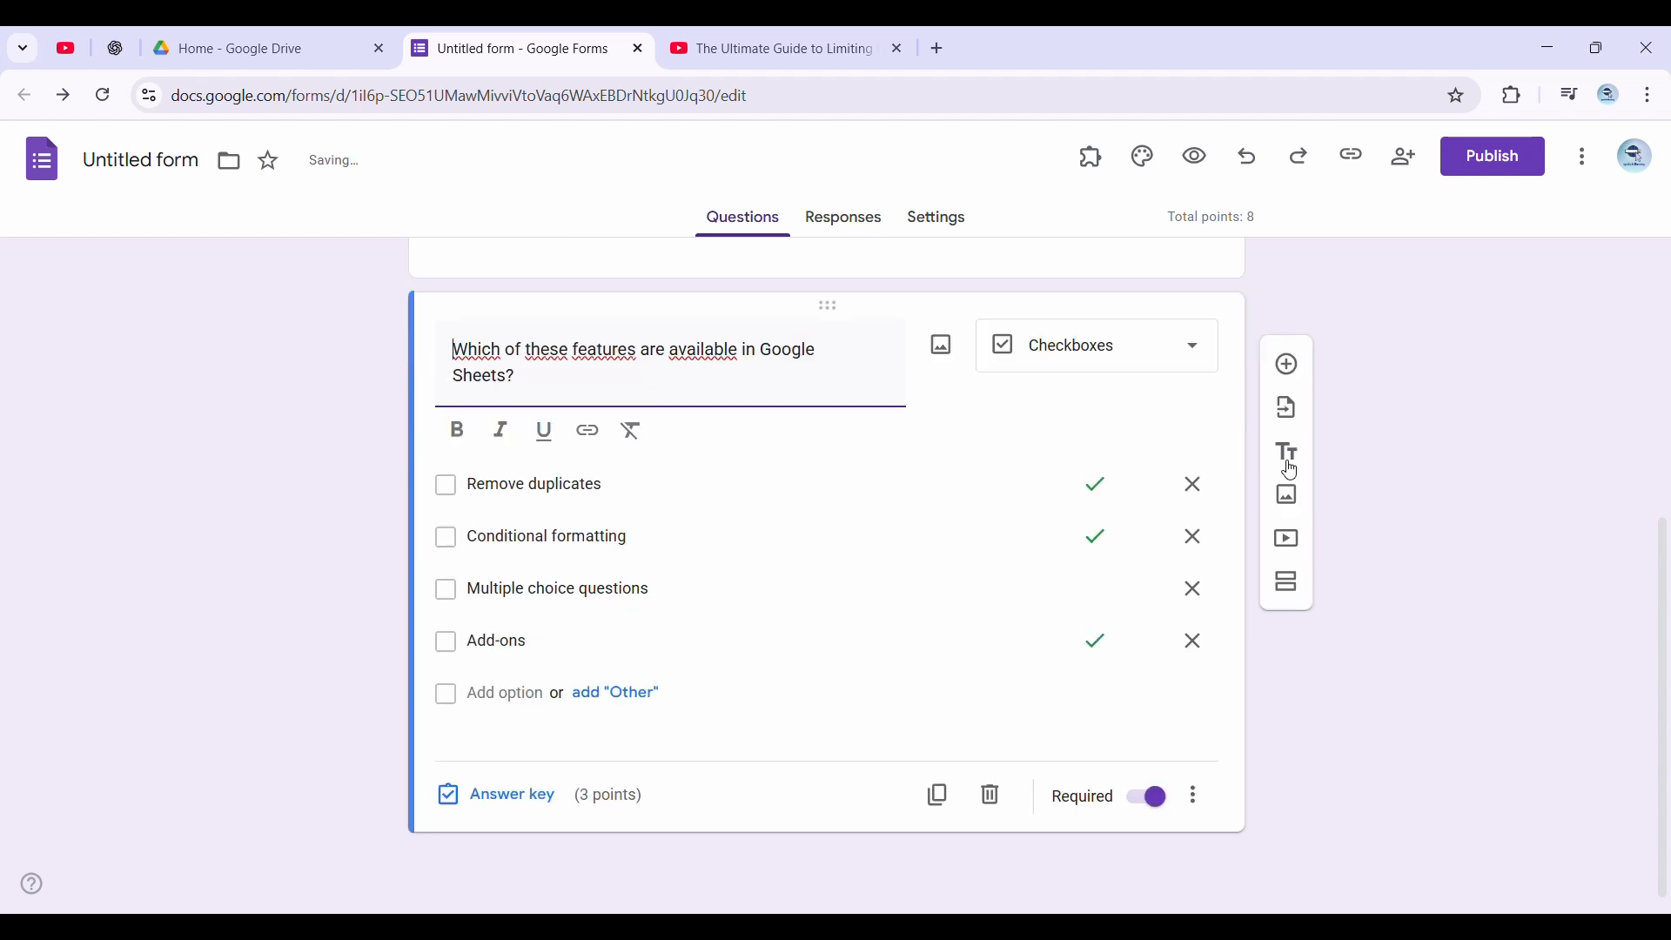
Add a short-answer question titled "What's the shortcut to create a new Google Doc instantly?"
left_click(1290, 364)
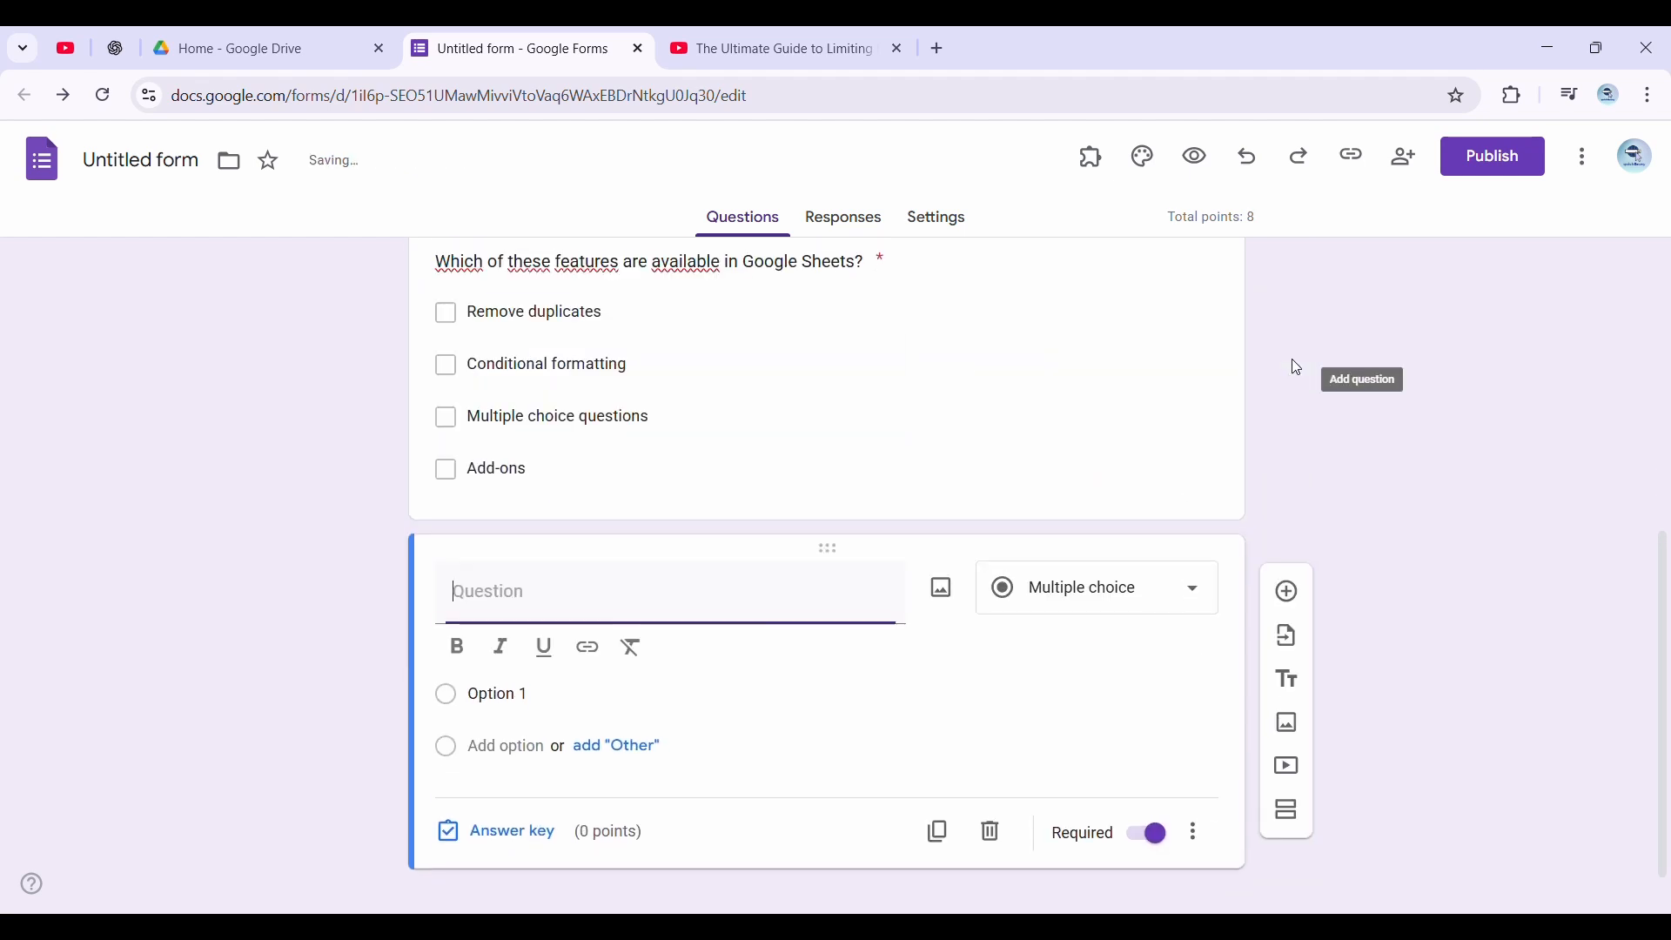
left_click(1089, 597)
left_click(1079, 226)
left_click(514, 634)
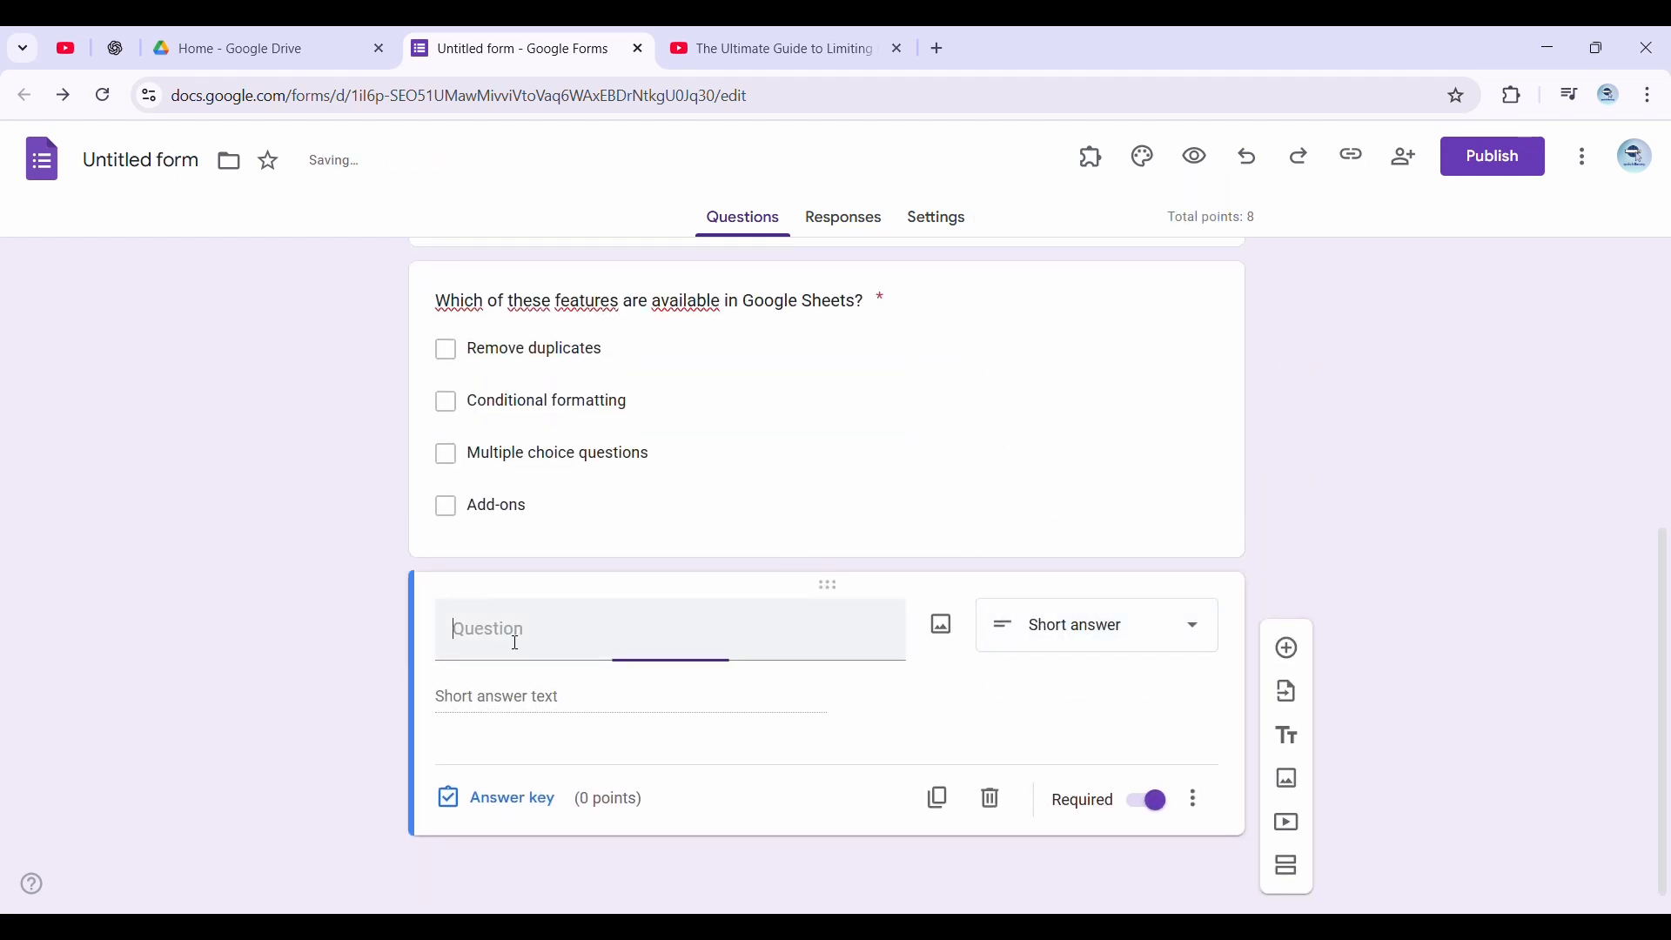
type("What's the shortcut to create a new Google Doc instantly?")
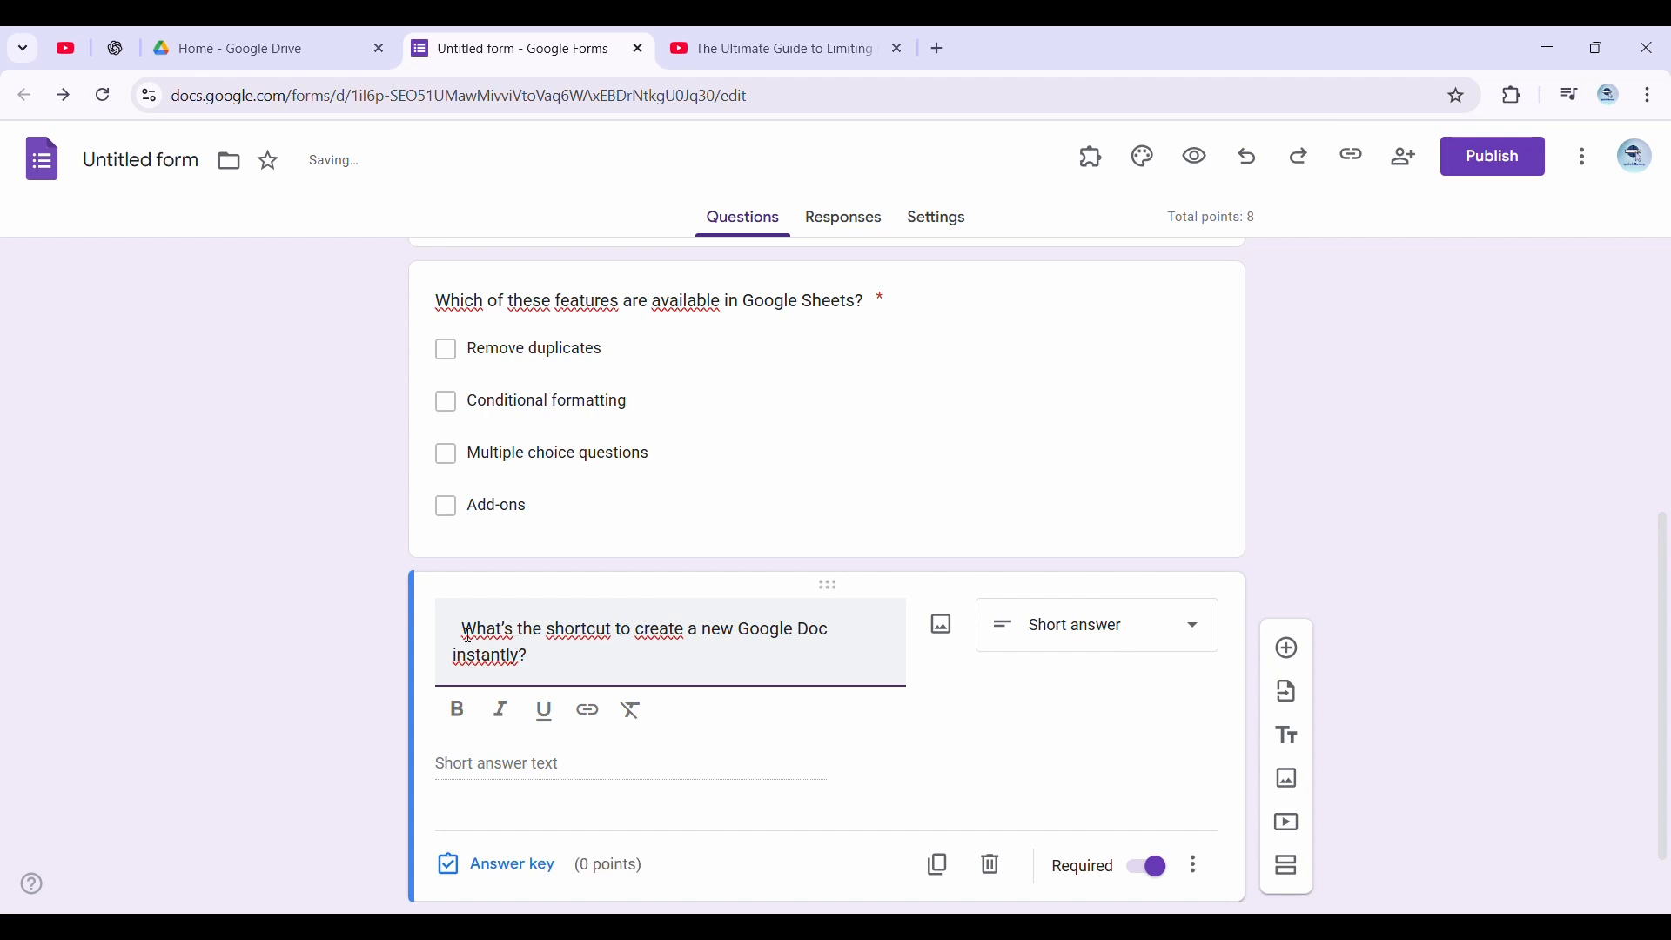
left_click(460, 632)
key("Delete")
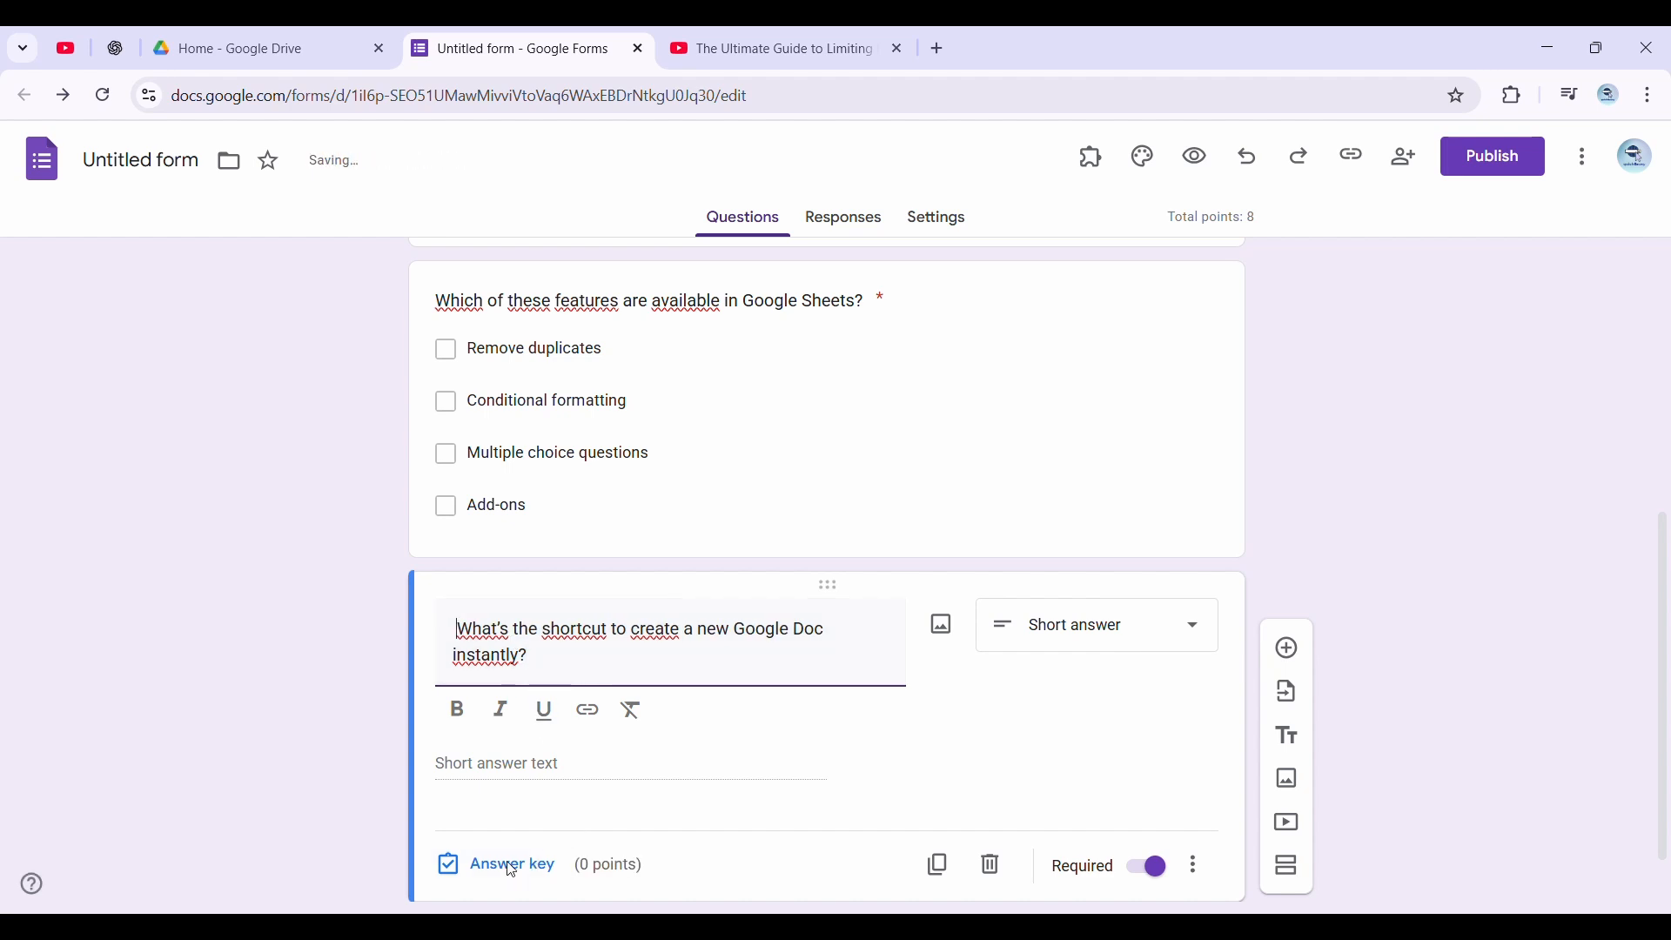
In the short-answer question's answer key, list "Doc.new" as the correct answer and assign 1 point
left_click(509, 865)
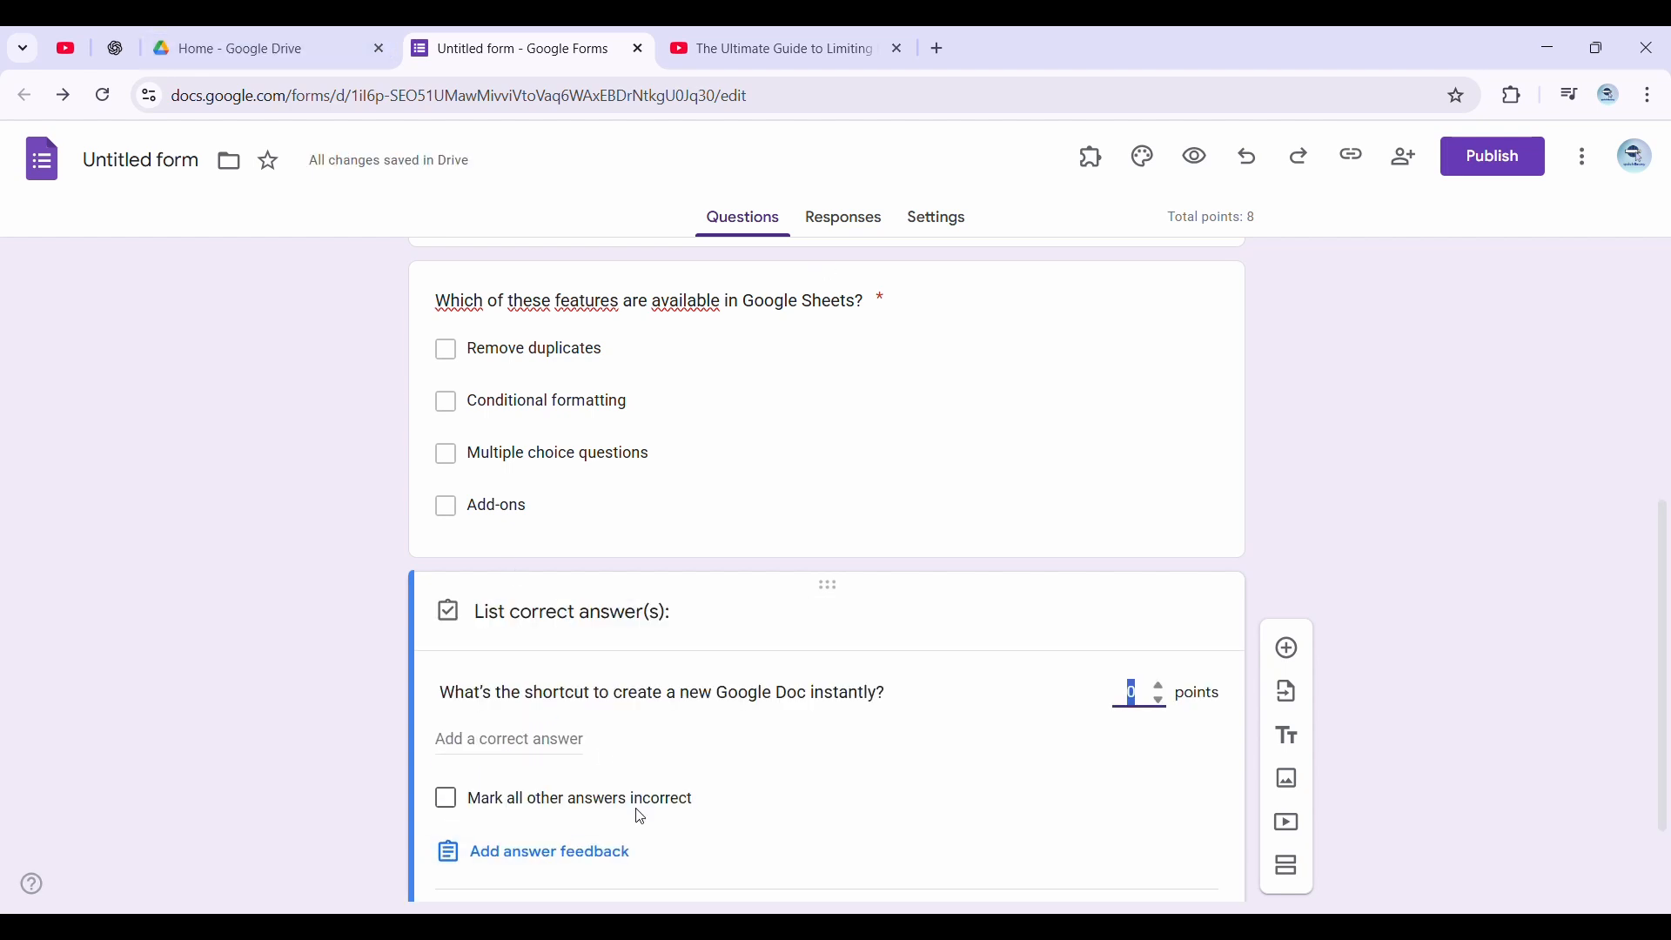
left_click(510, 739)
type("Doc.new")
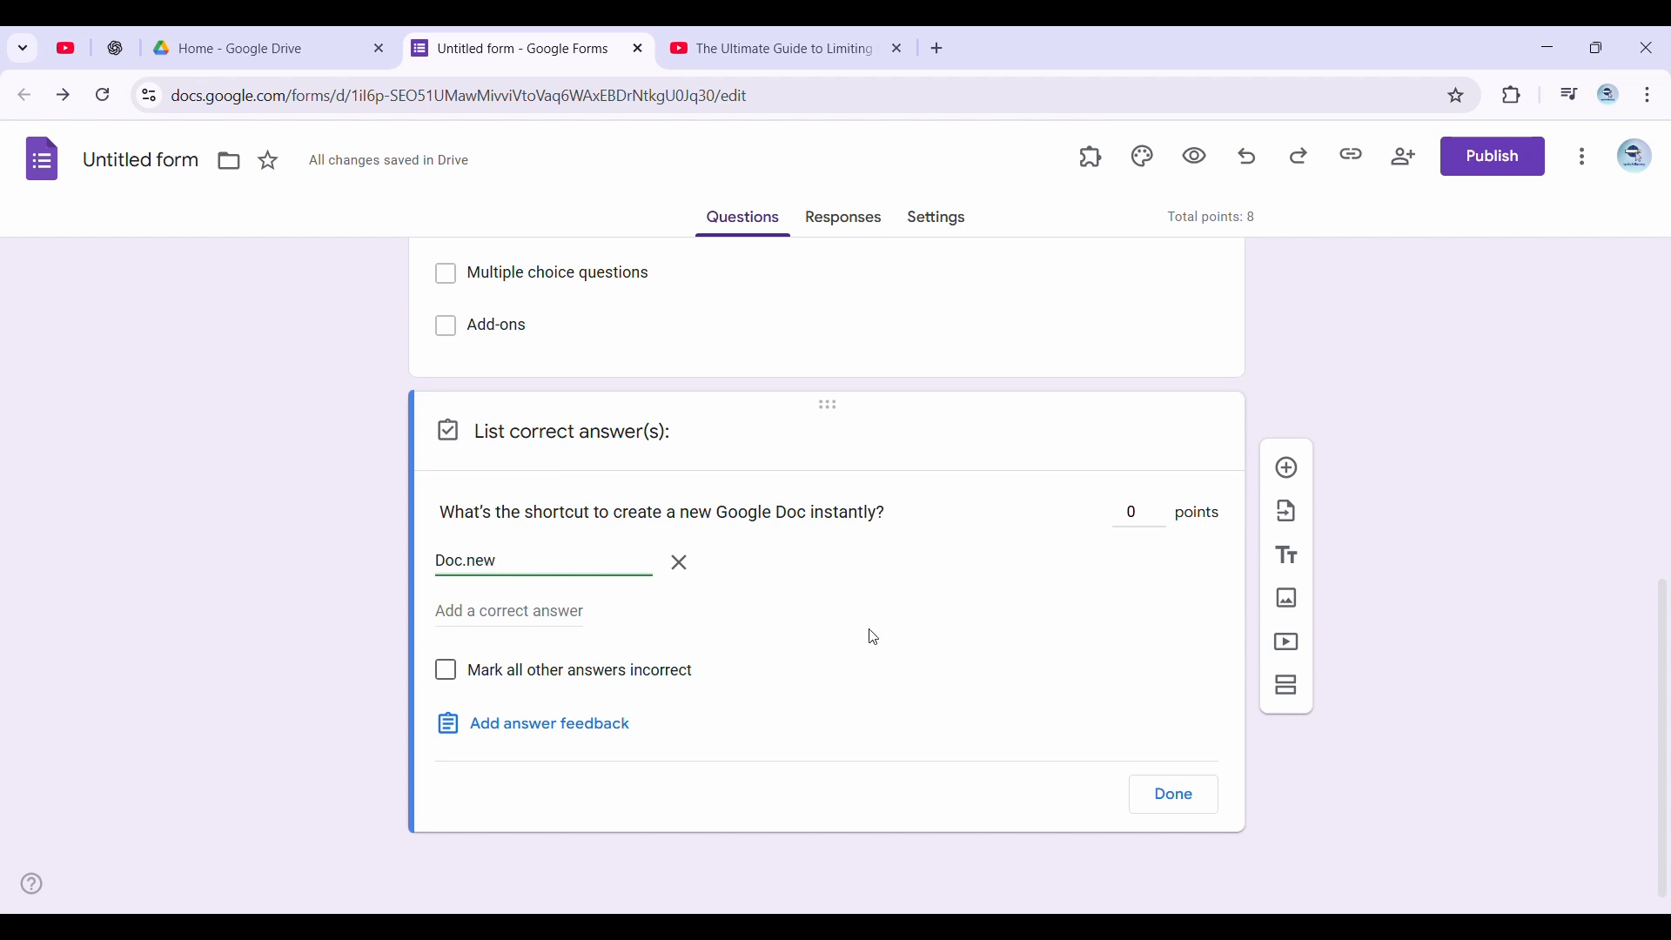
left_click(1147, 521)
type("1")
left_click(1191, 801)
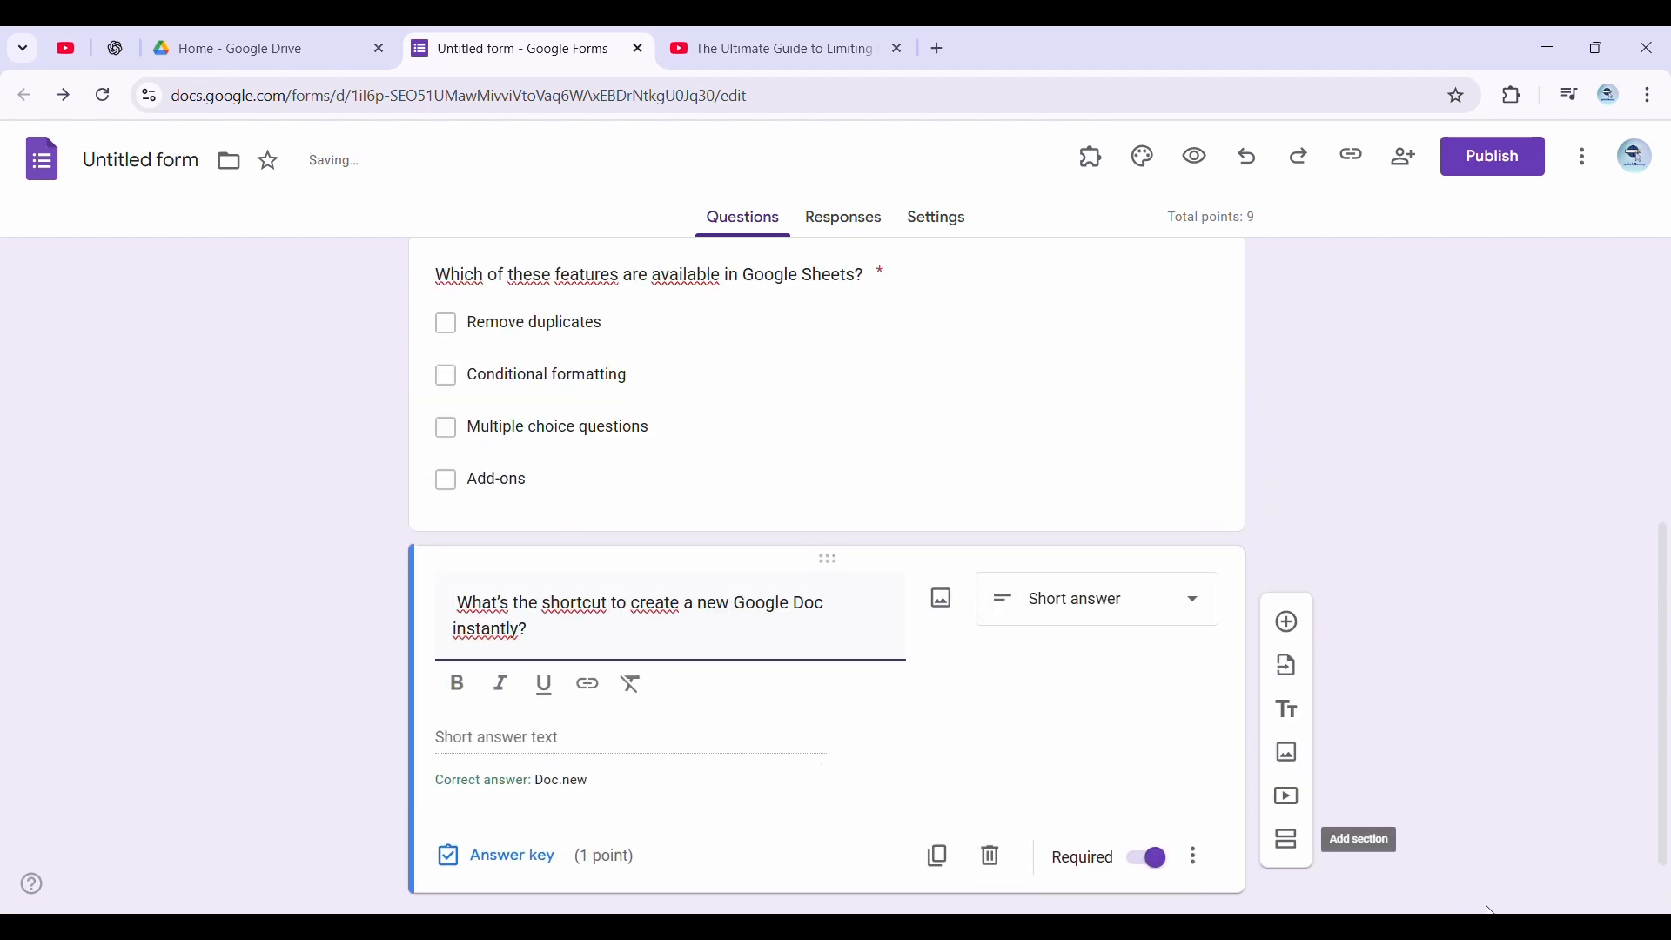
Add a new multiple-choice question and insert the green Google Sheets logo image into it
left_click(1289, 624)
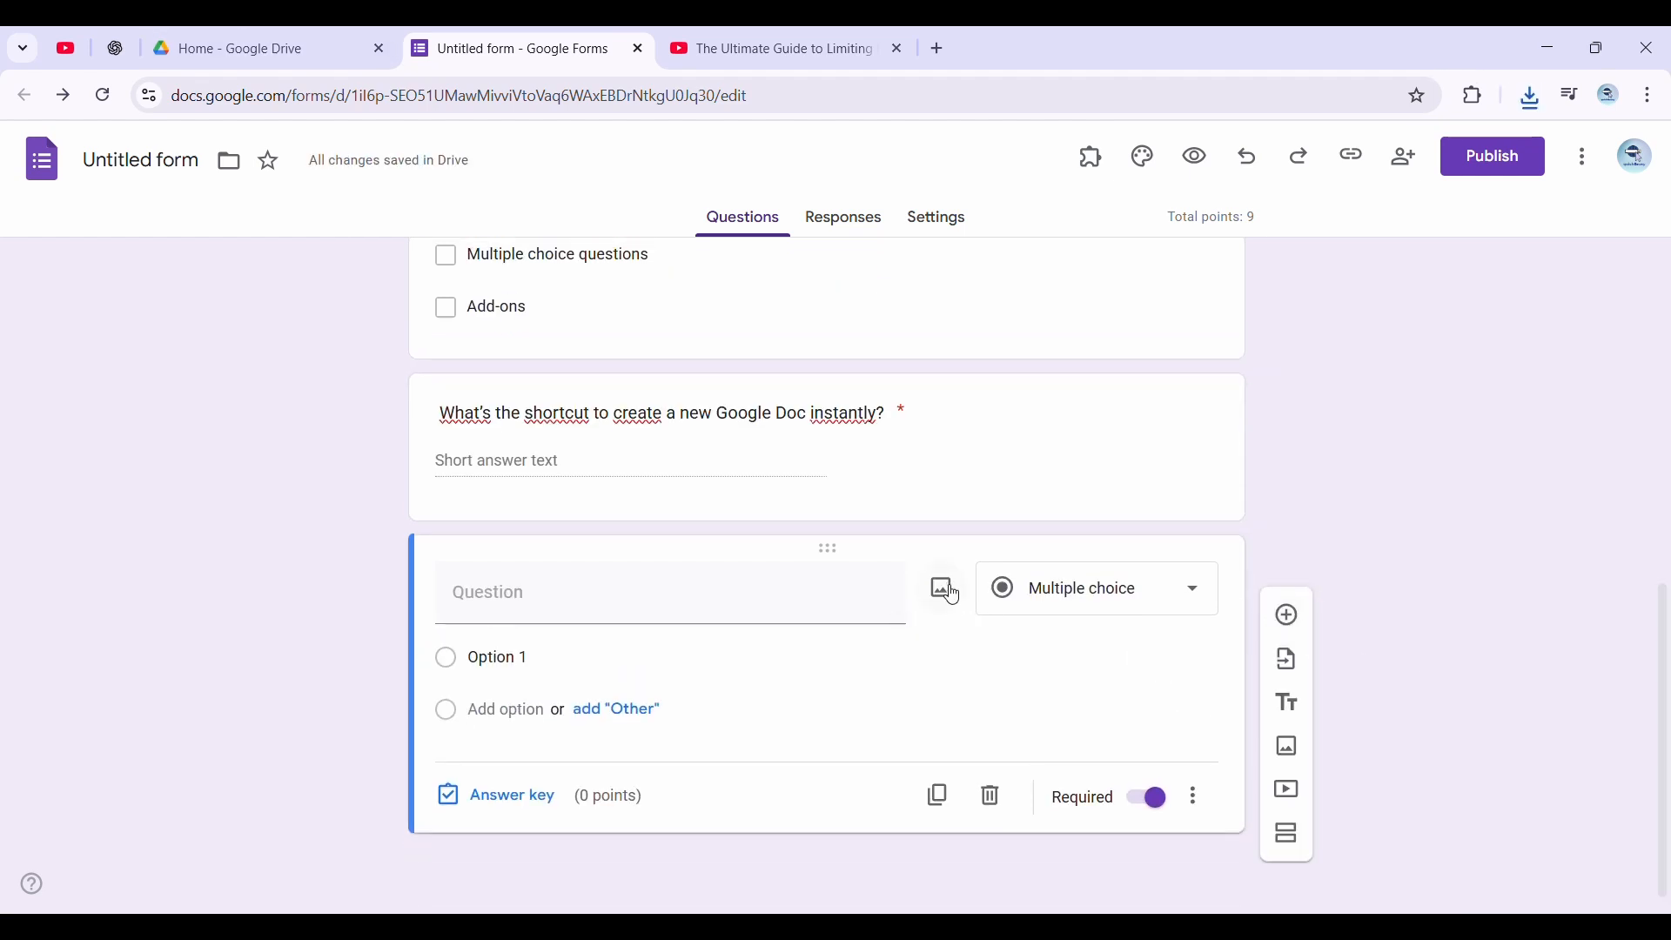
left_click(947, 590)
left_click(858, 684)
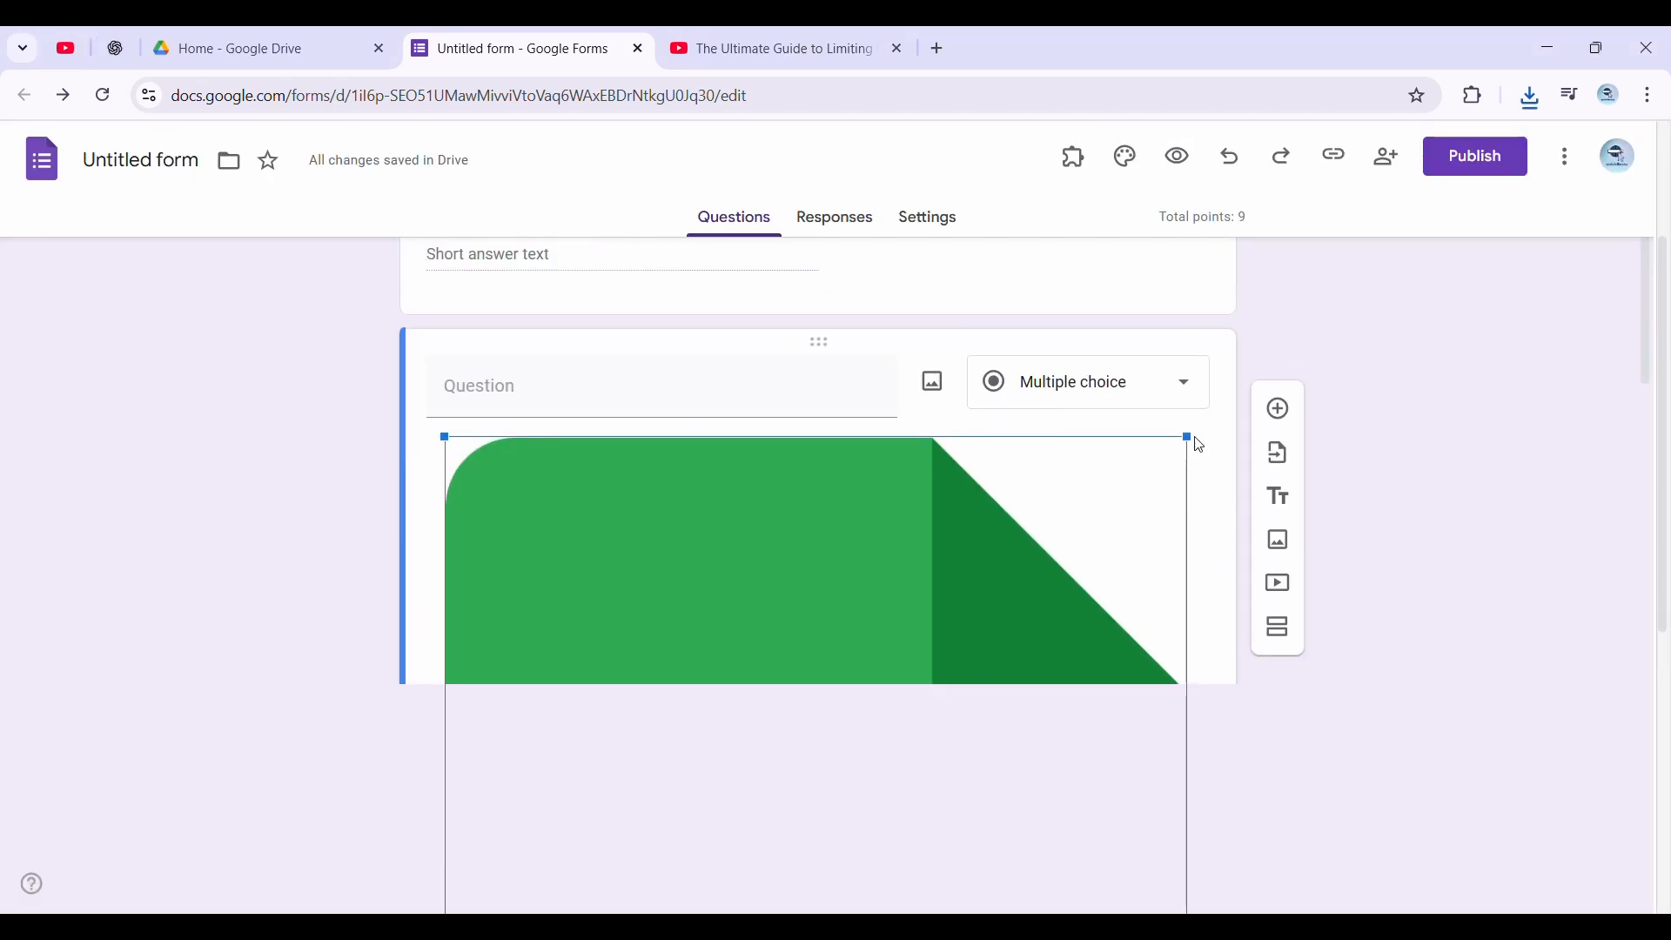
Shrink the logo image to about a quarter of the question card's width and center align it
left_click(1508, 646)
left_click(975, 665)
left_click_drag(1190, 659, 929, 880)
scroll(940, 857, "down", 4)
scroll(1031, 513, "up", 1)
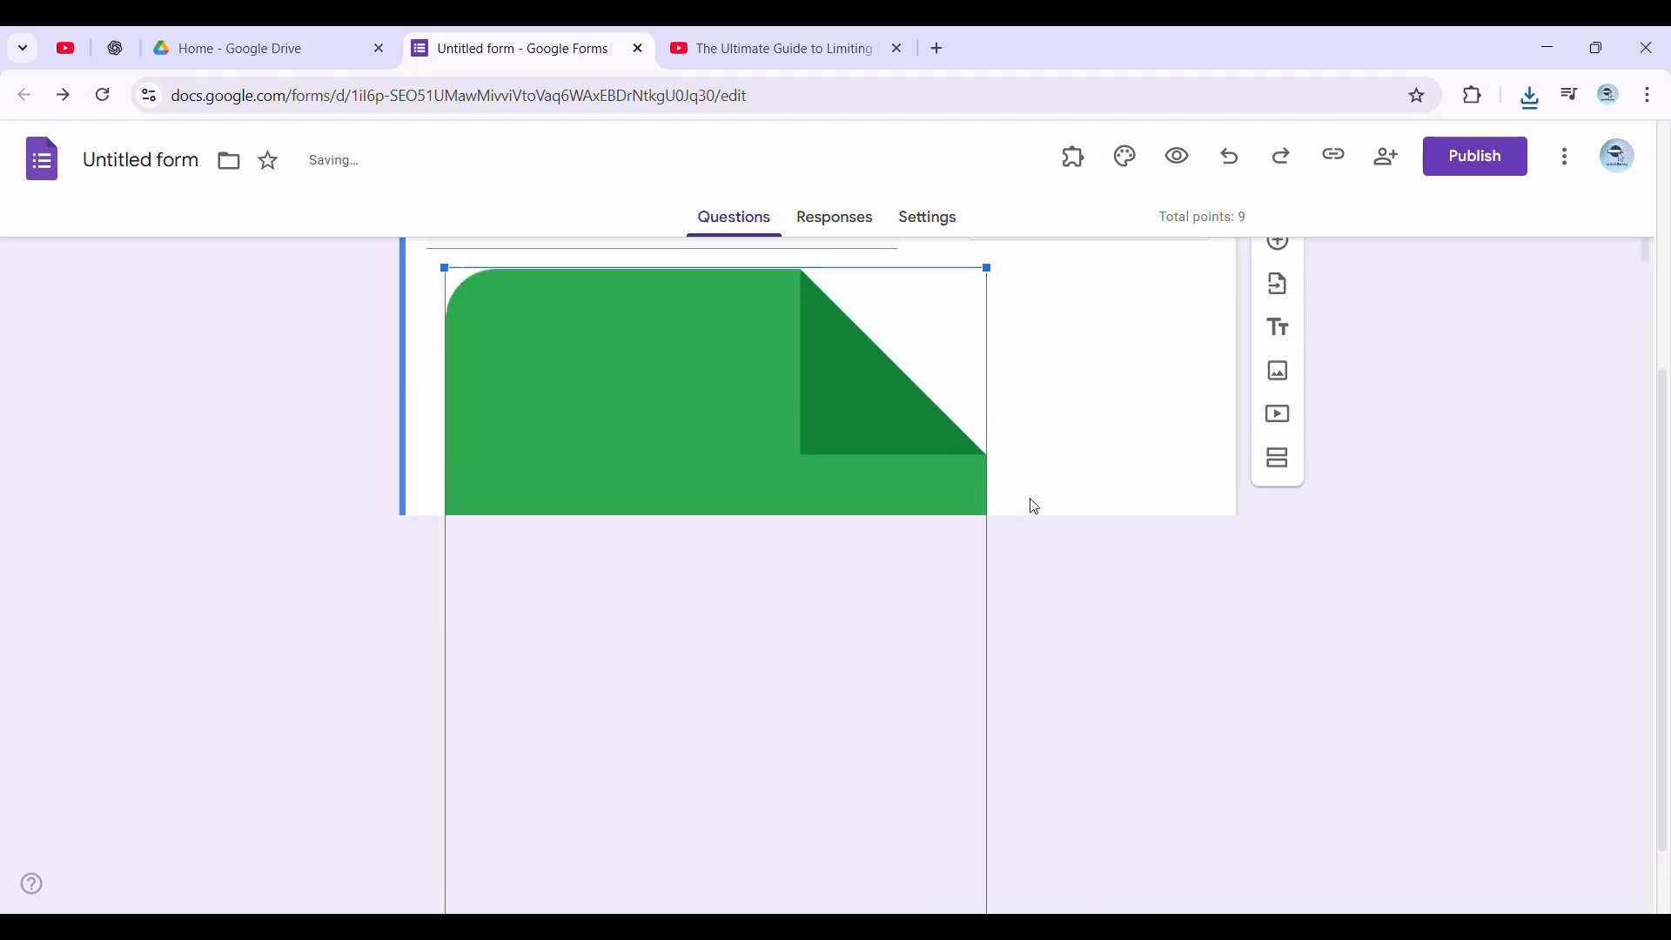
left_click_drag(993, 335, 670, 660)
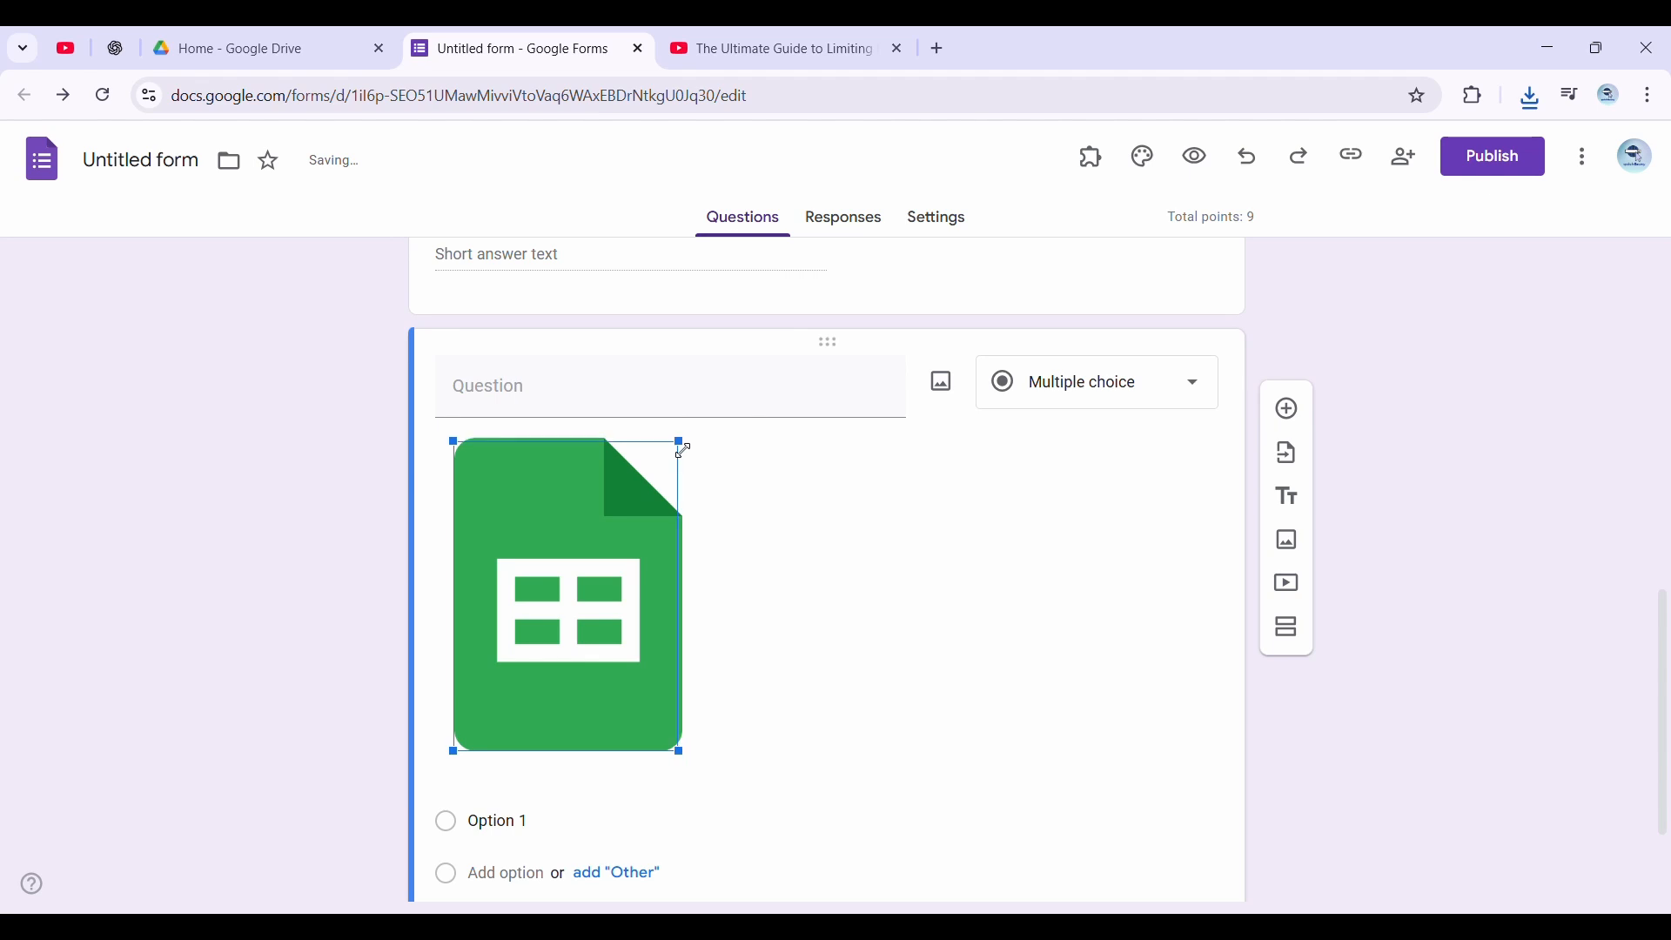
left_click_drag(682, 437, 665, 436)
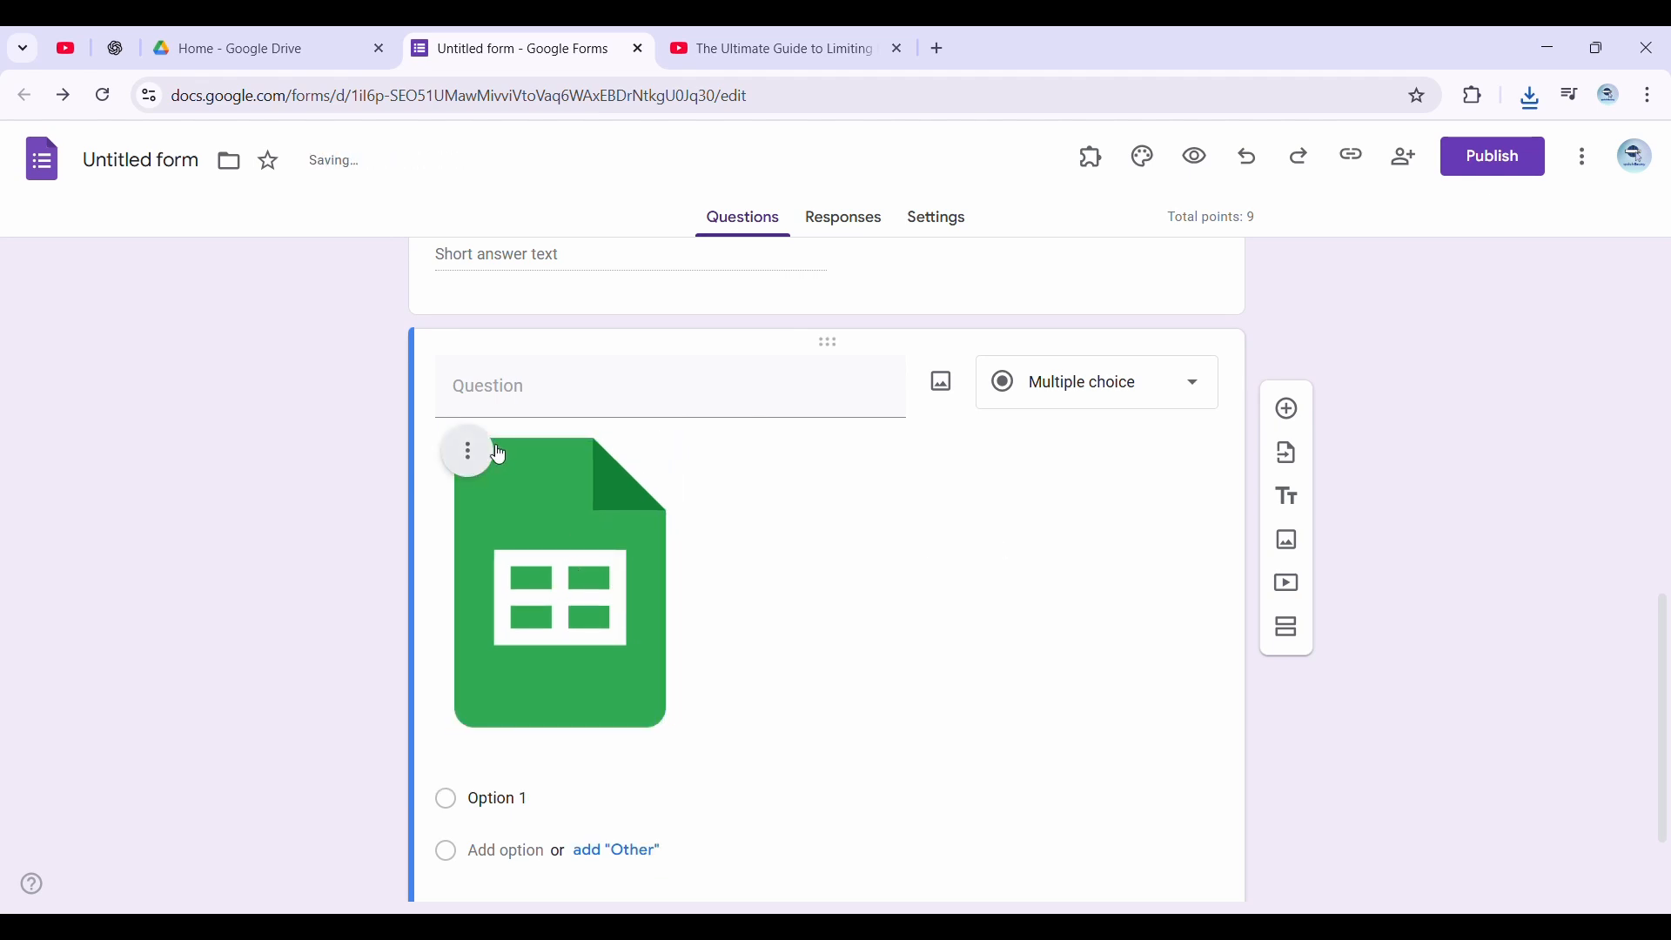
left_click(467, 452)
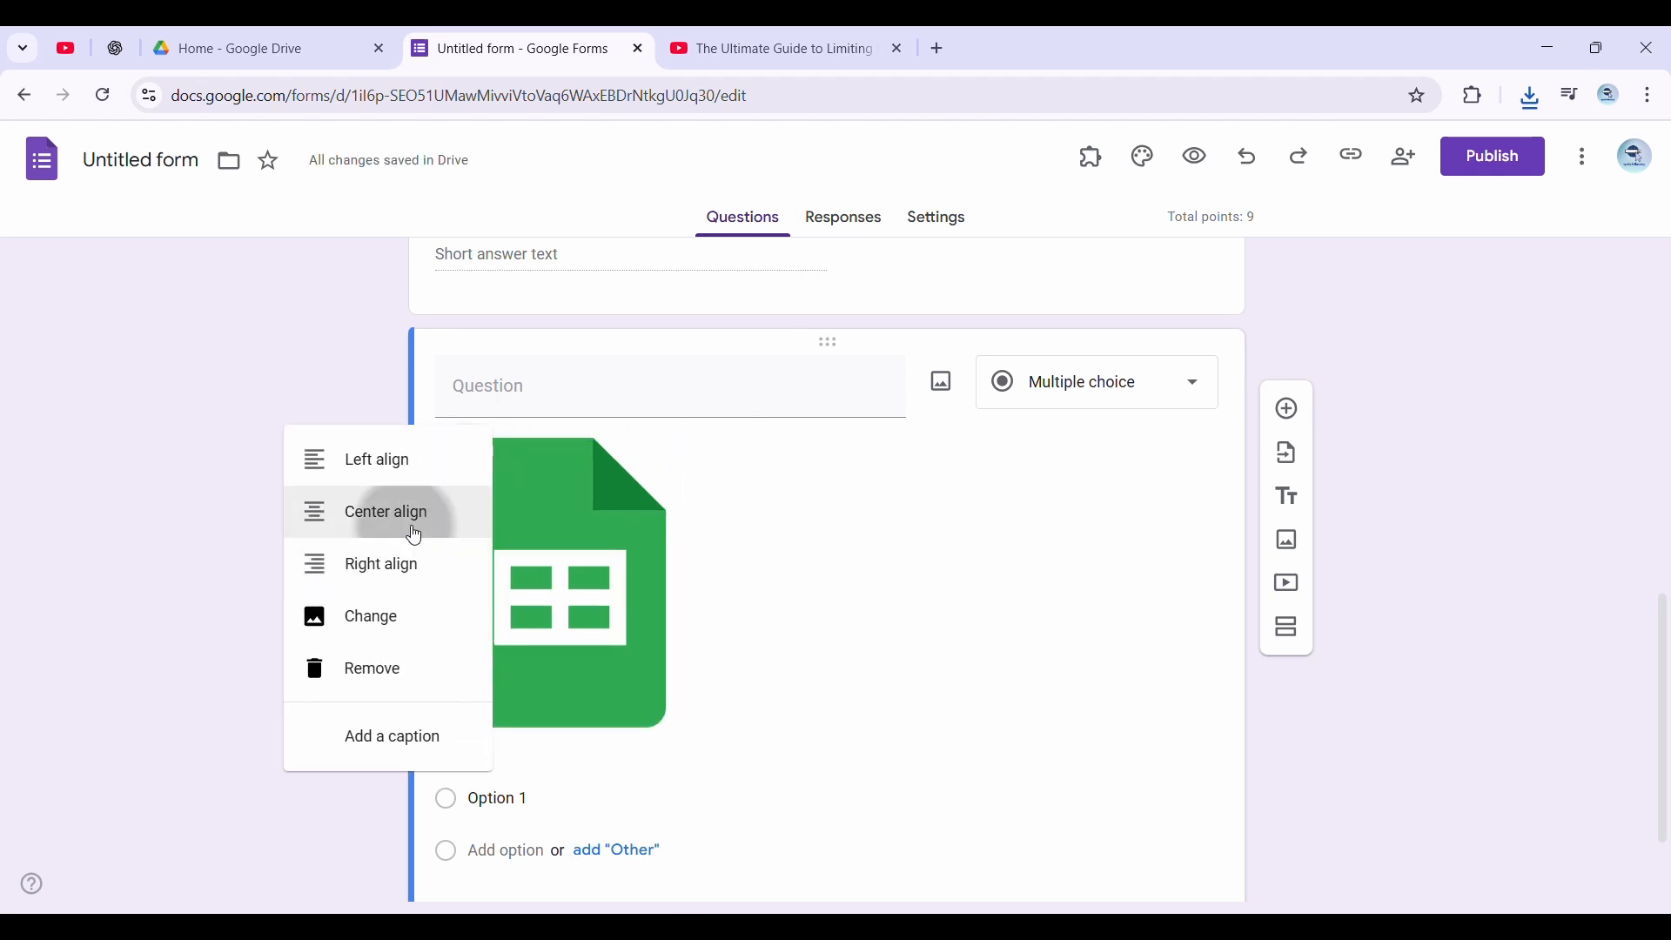
left_click(414, 536)
Title the logo question "Identify this logo:" and give it the options "Google Slide", "Google Docs" and "Google Sheets"
left_click(616, 416)
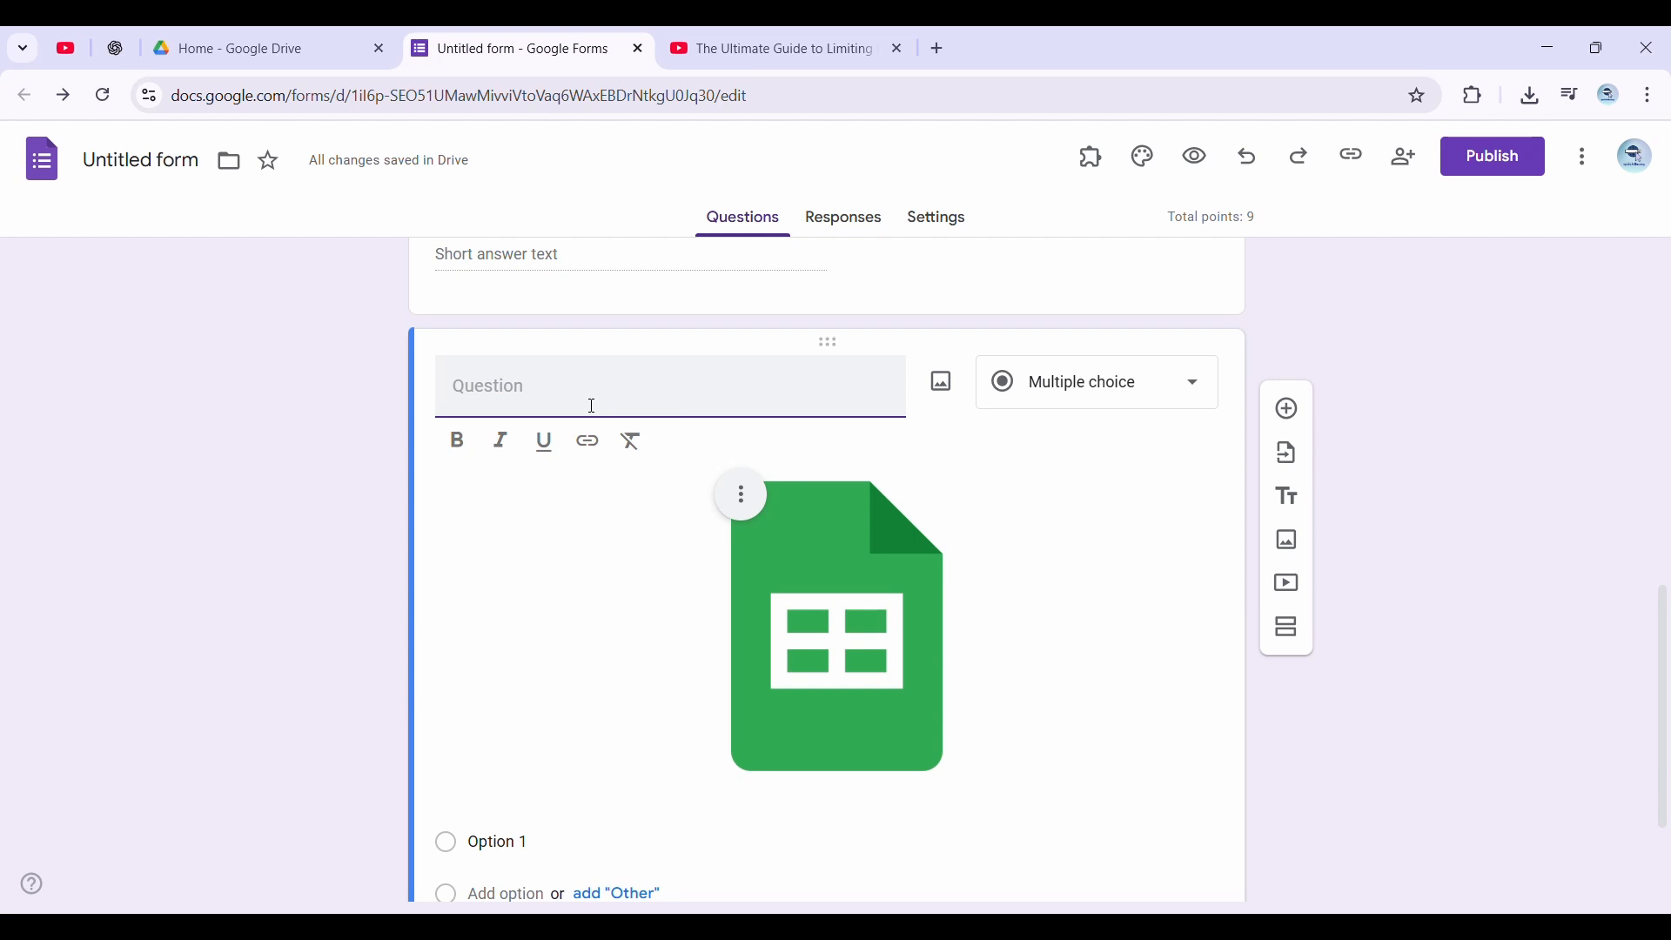
type("Identify this logo:")
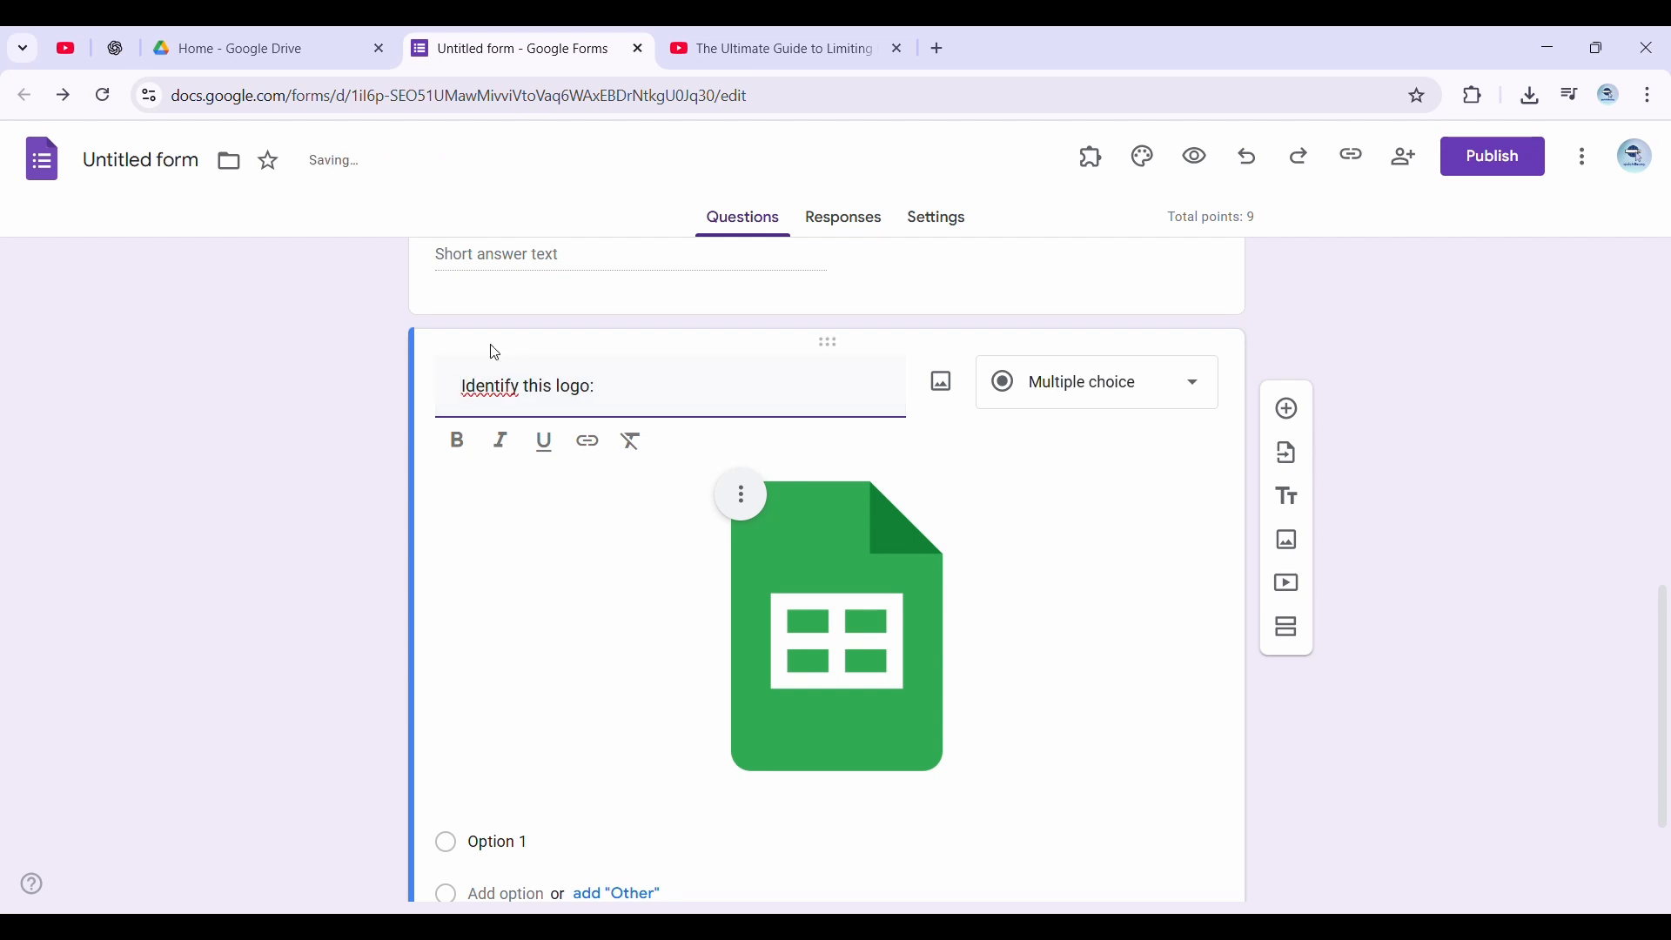
scroll(610, 696, "down", 2)
scroll(615, 739, "up", 1)
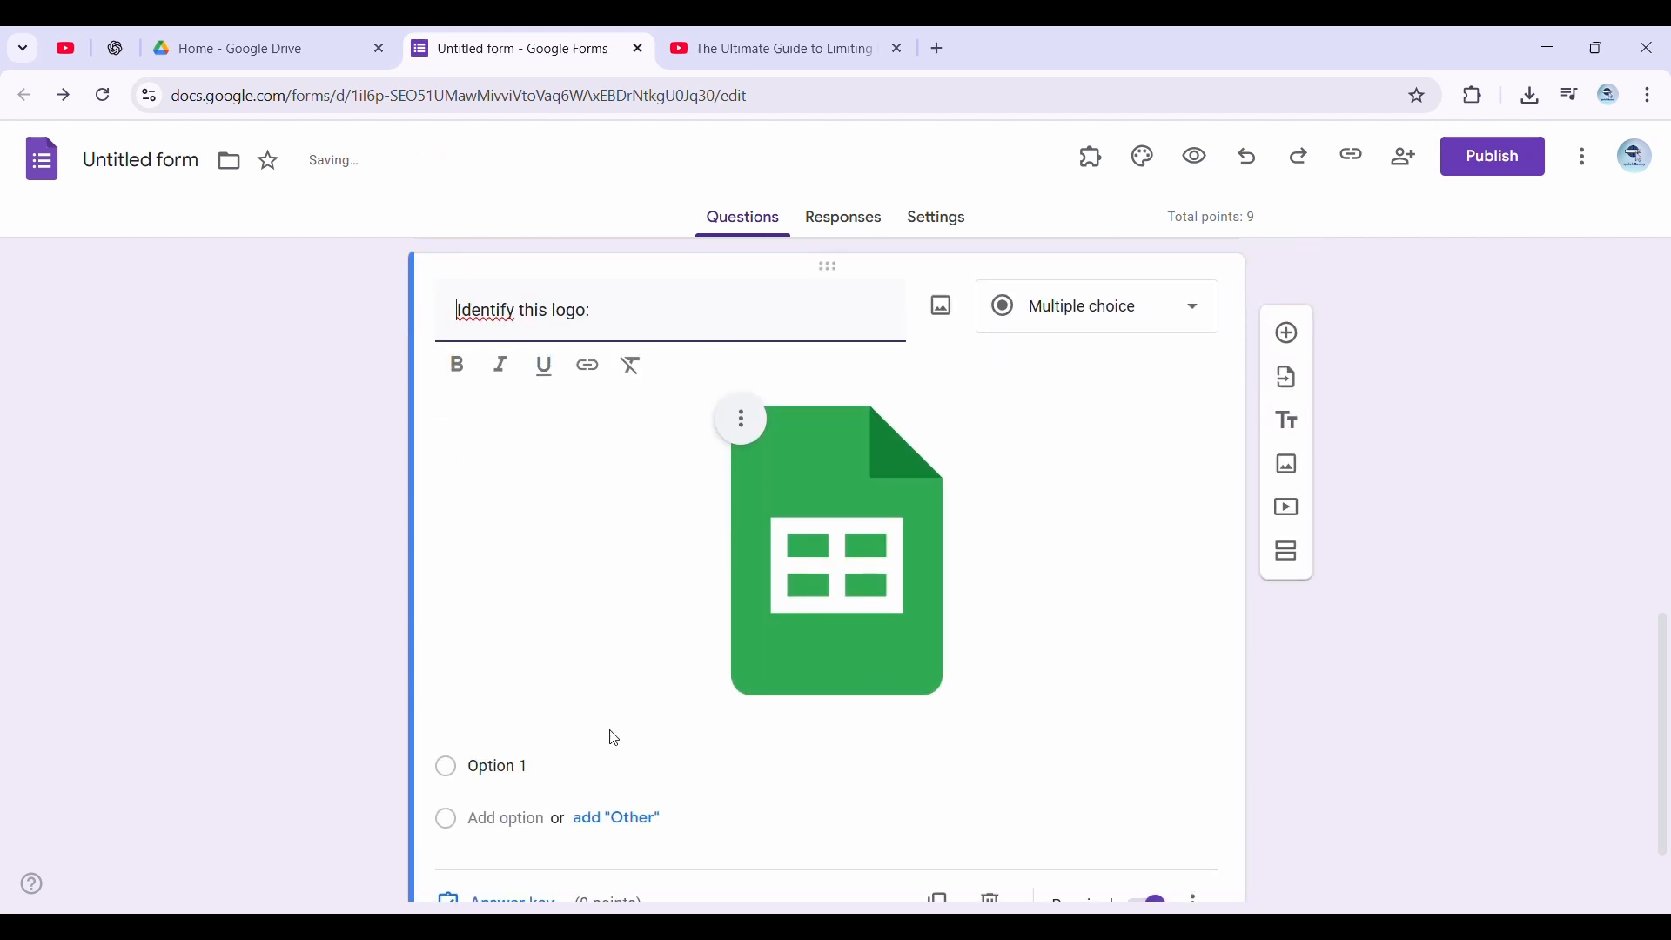
left_click(557, 766)
type("Google Slide Google Docs Google Sheets")
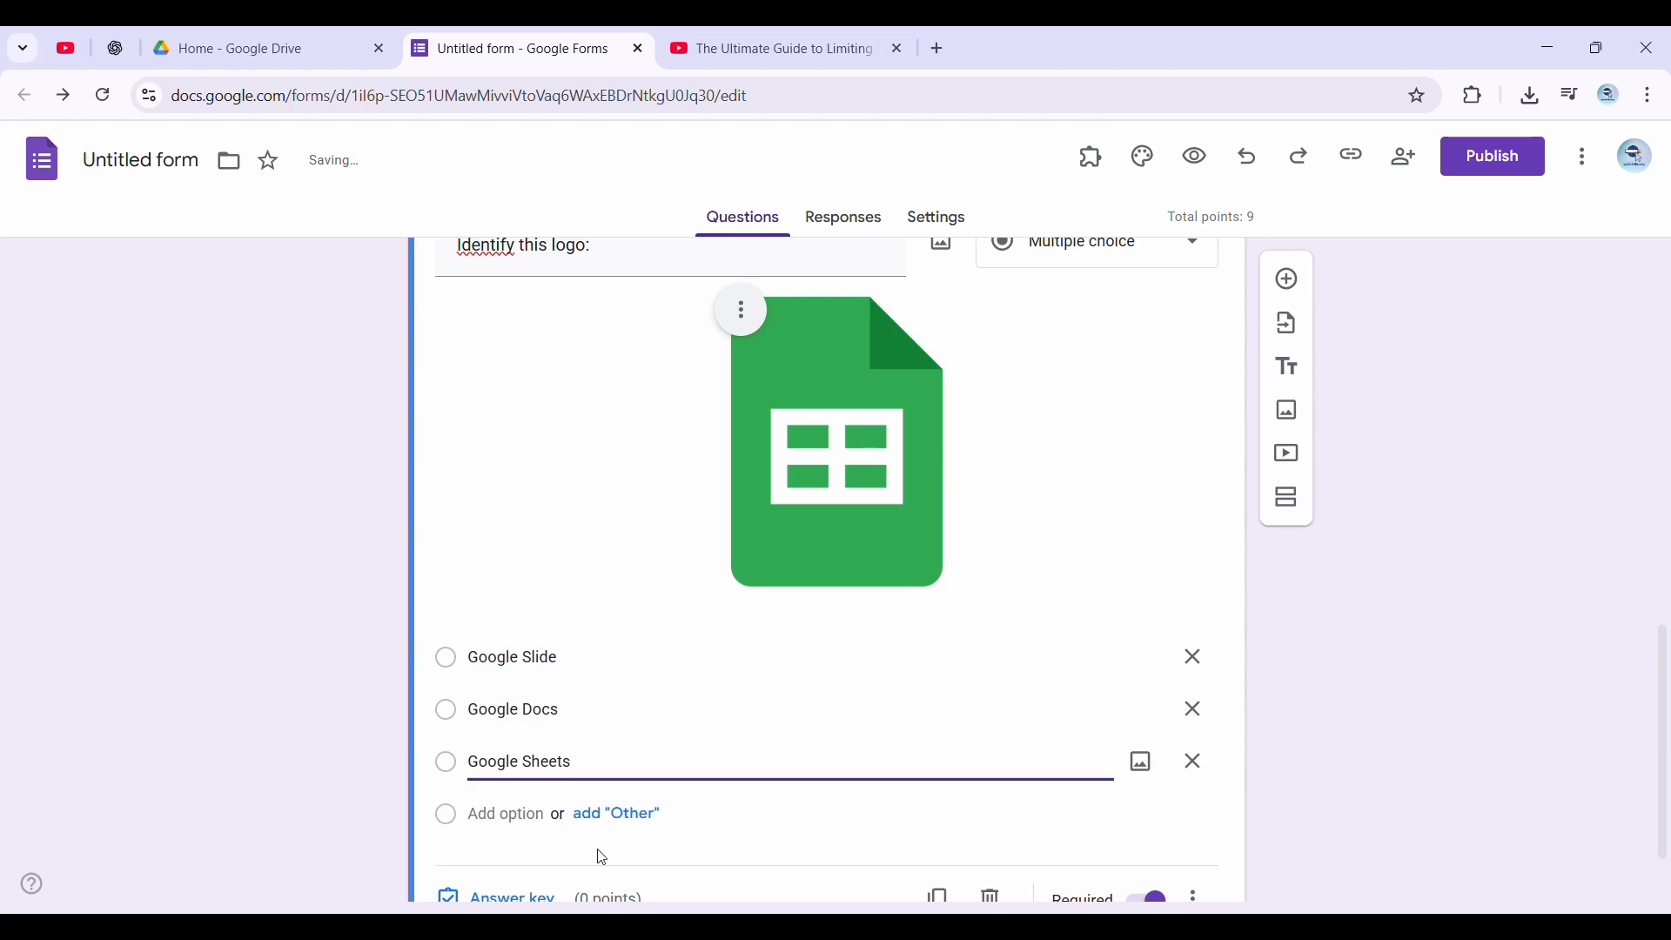
In the logo question's answer key, mark "Google Sheets" as the correct answer and assign 1 point
scroll(874, 817, "down", 1)
left_click(537, 803)
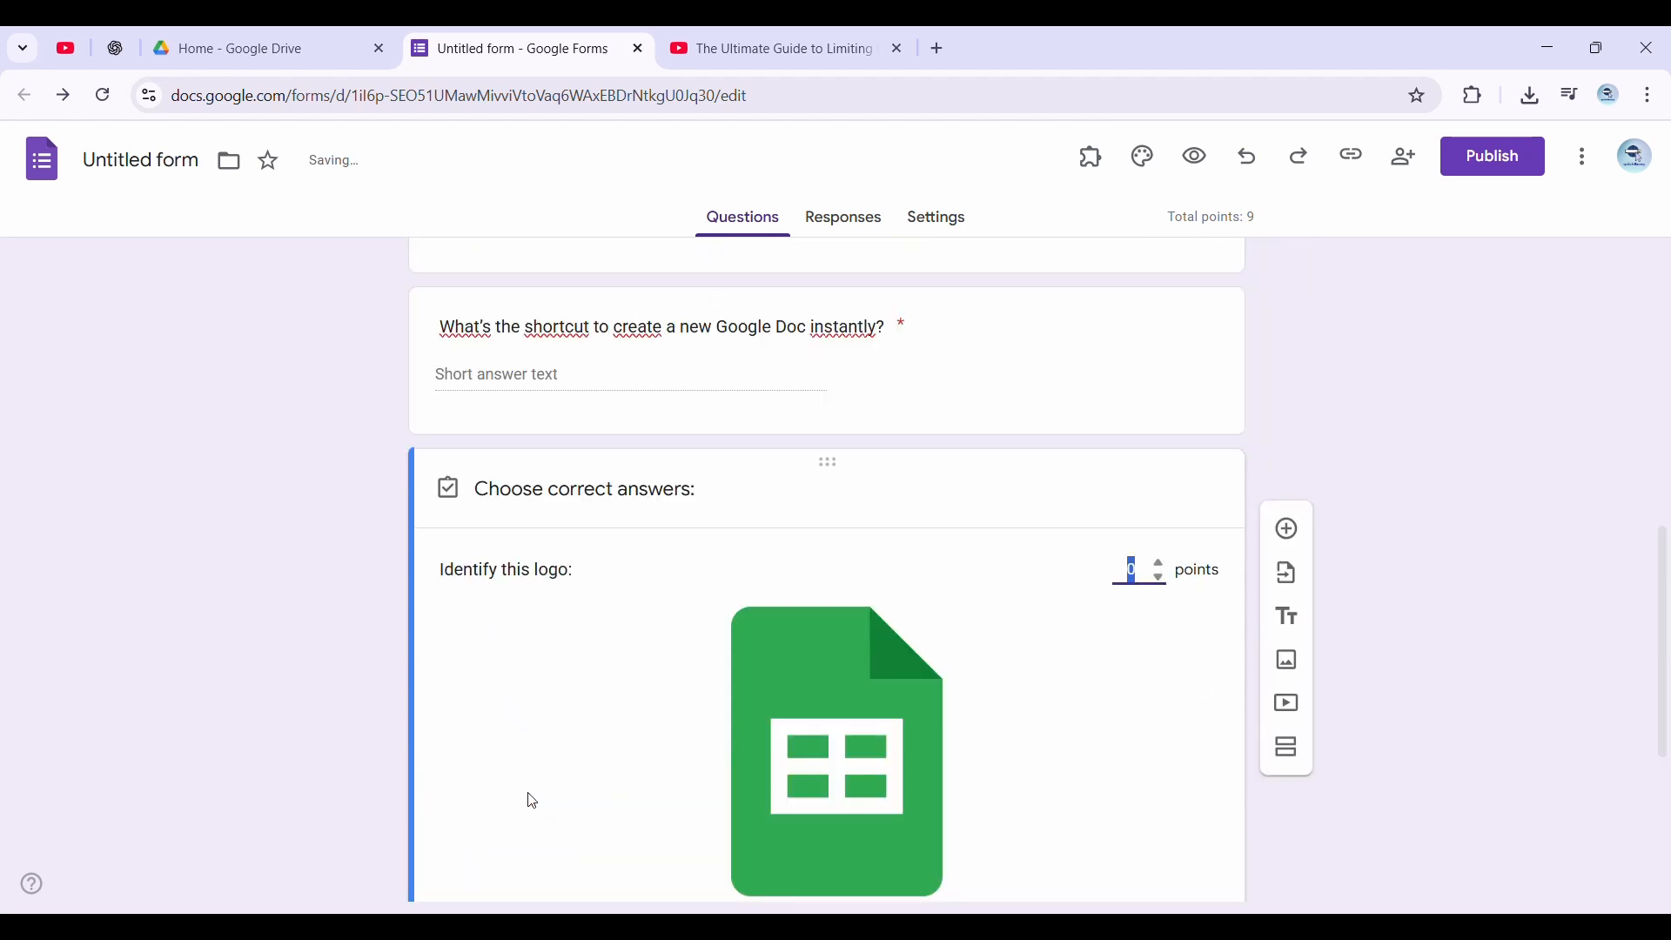
left_click(511, 679)
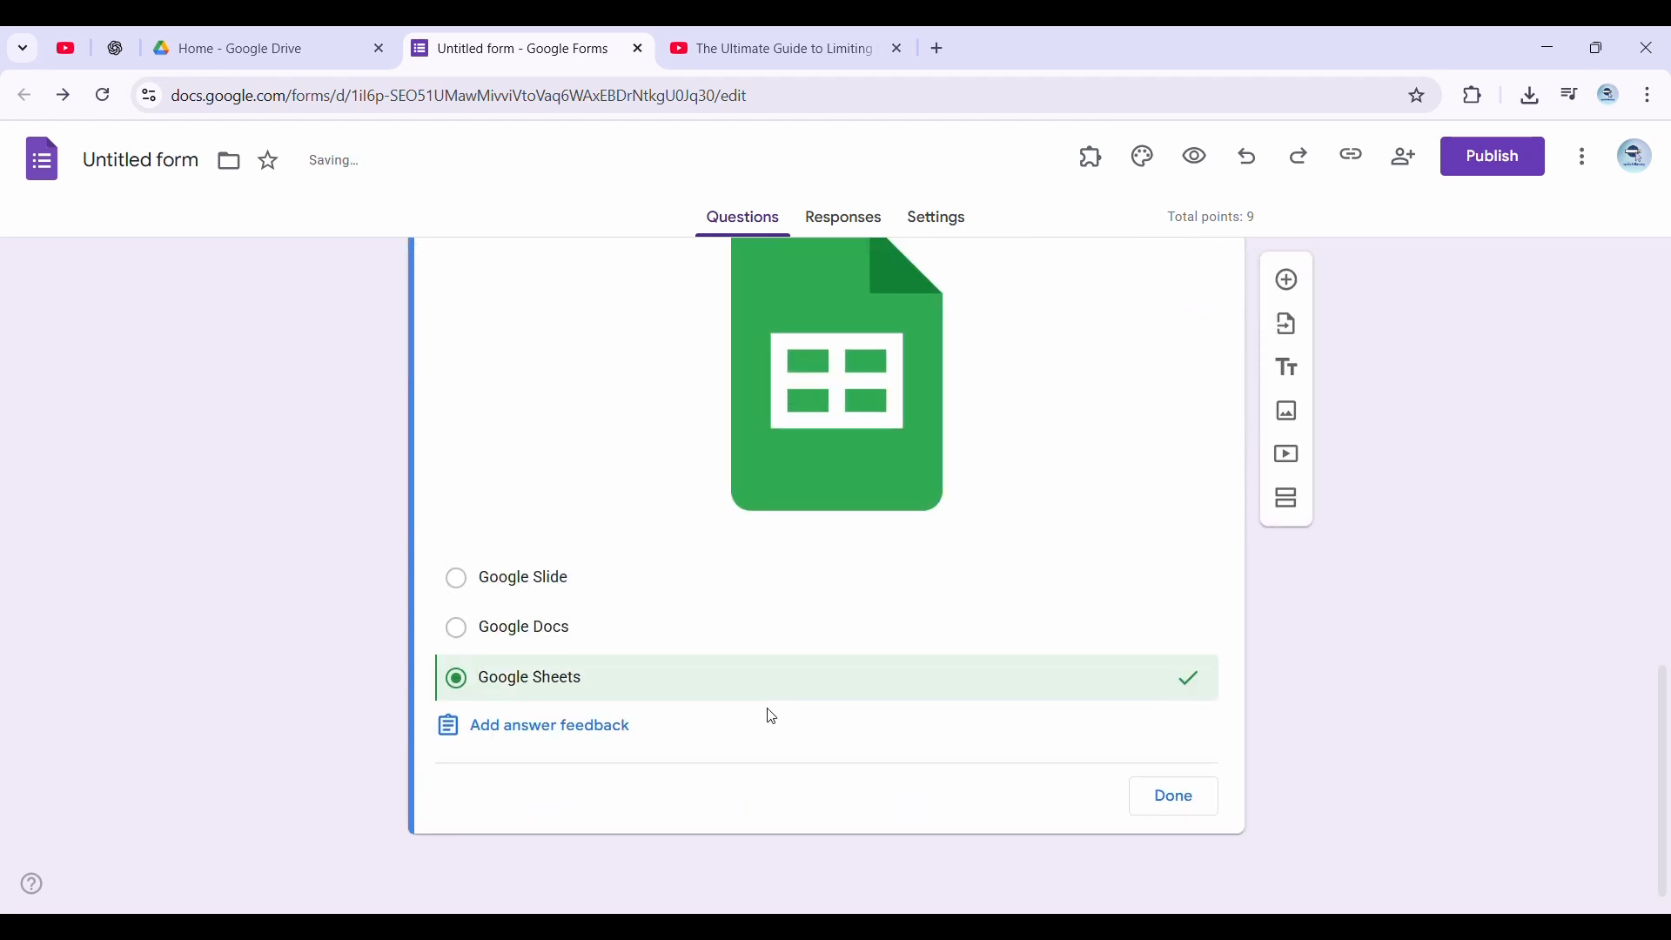
scroll(958, 705, "up", 6)
left_click(1158, 738)
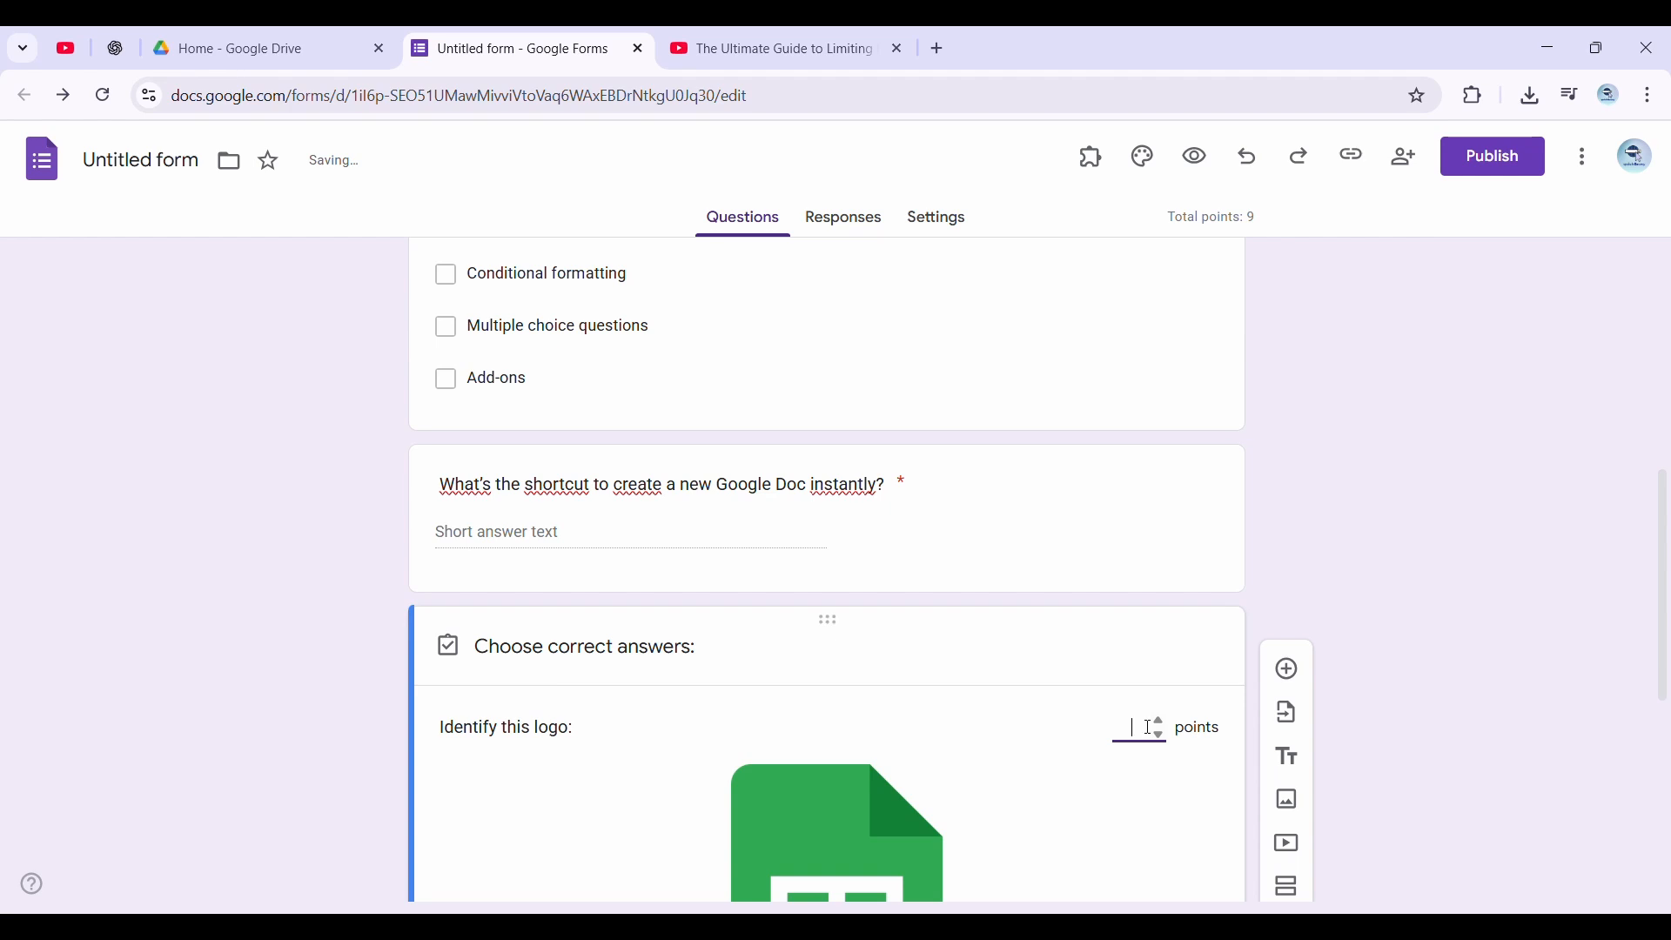
scroll(1000, 657, "down", 6)
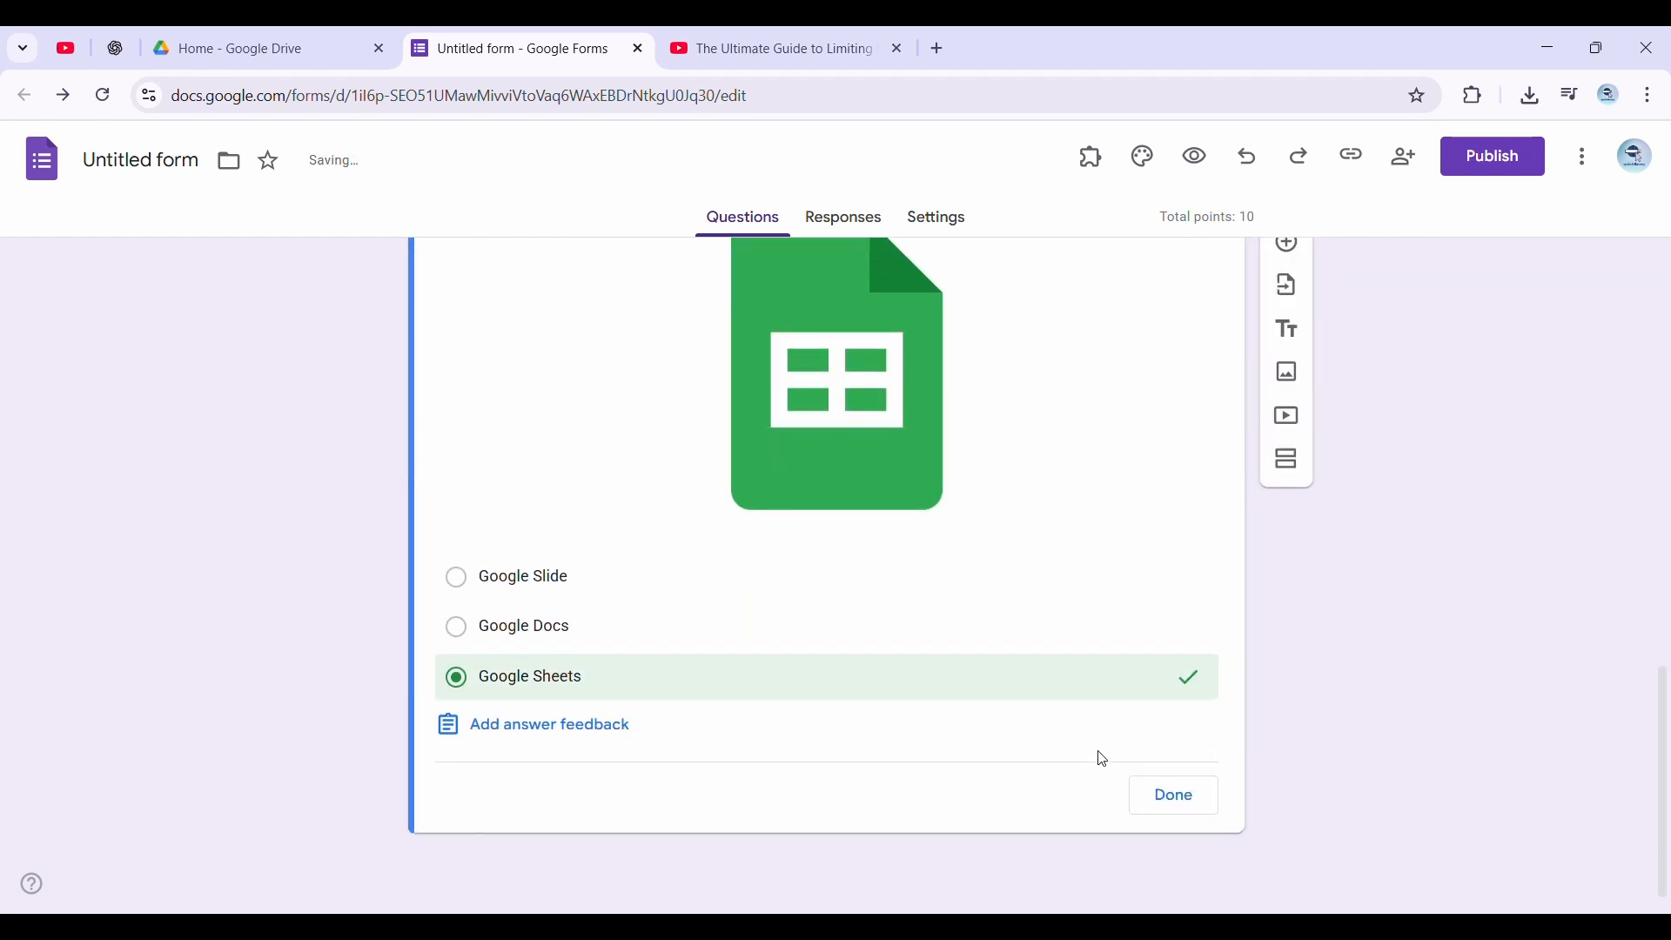
left_click(1175, 797)
scroll(1515, 406, "down", 2)
scroll(1310, 321, "up", 2)
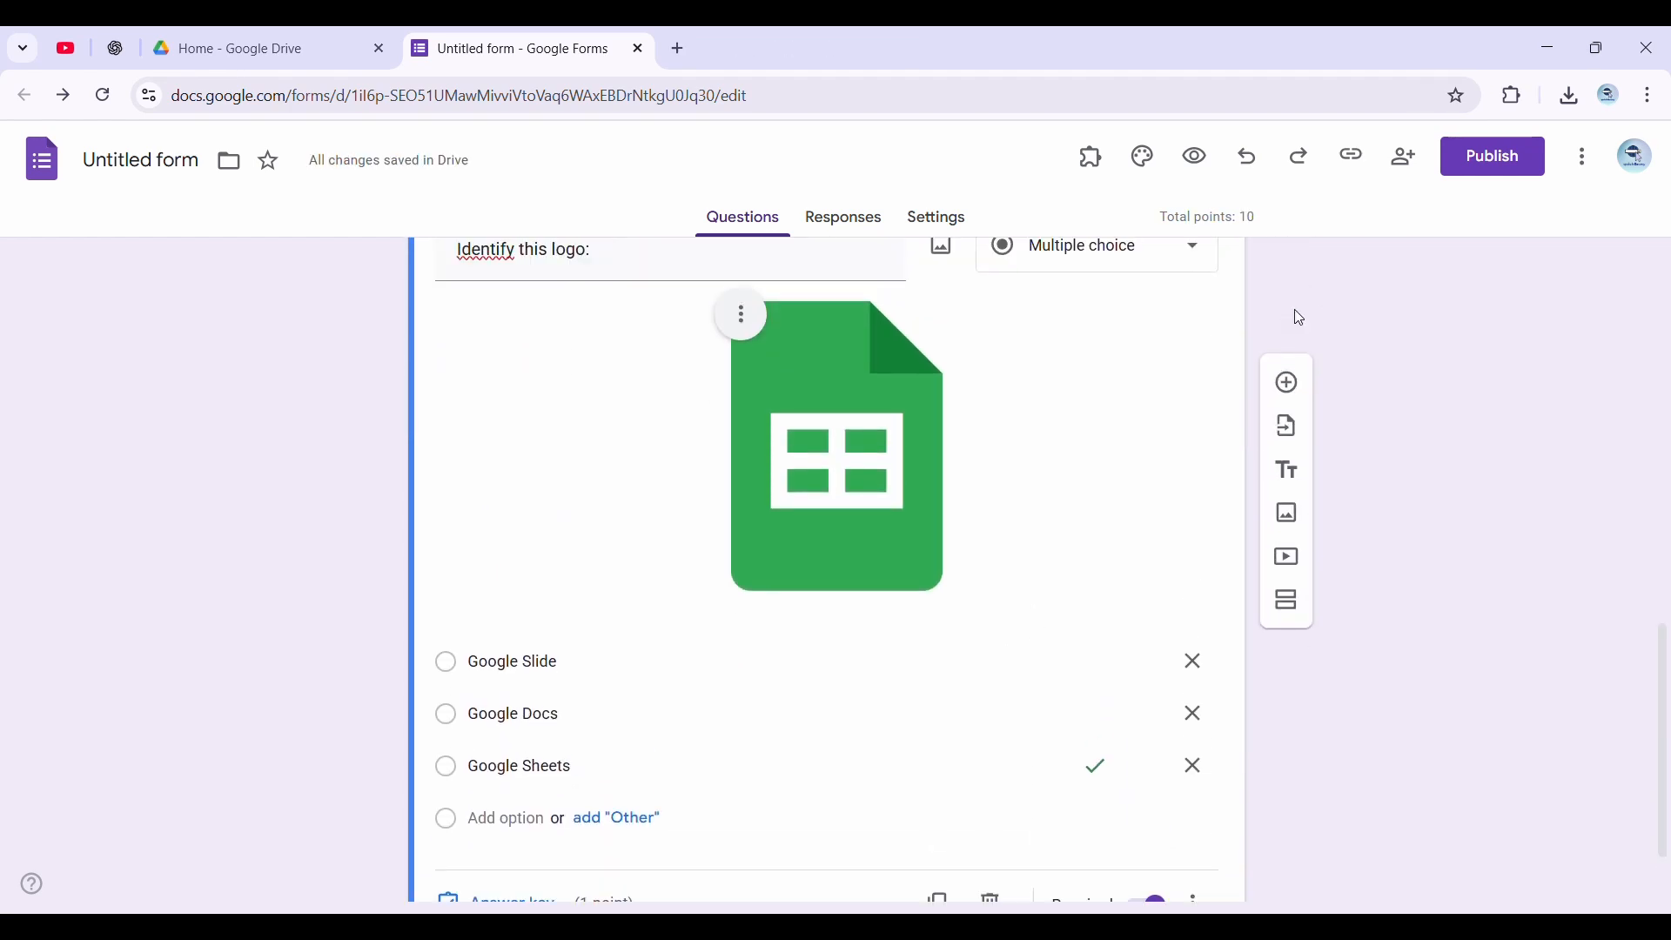
left_click(1290, 285)
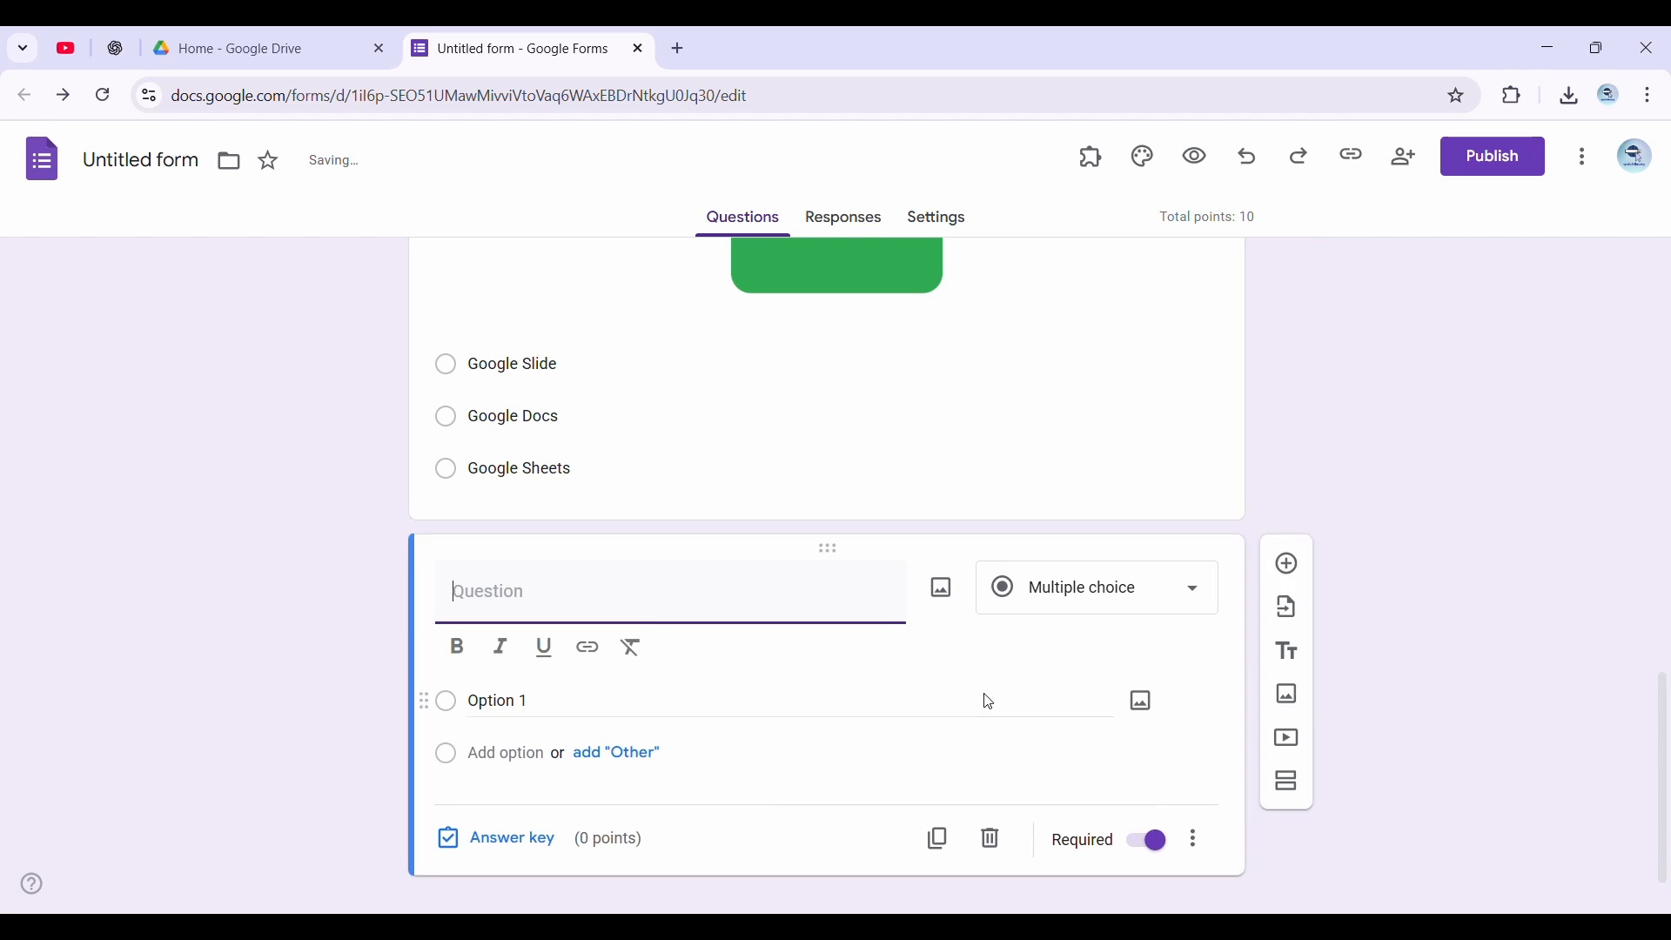
left_click(1296, 742)
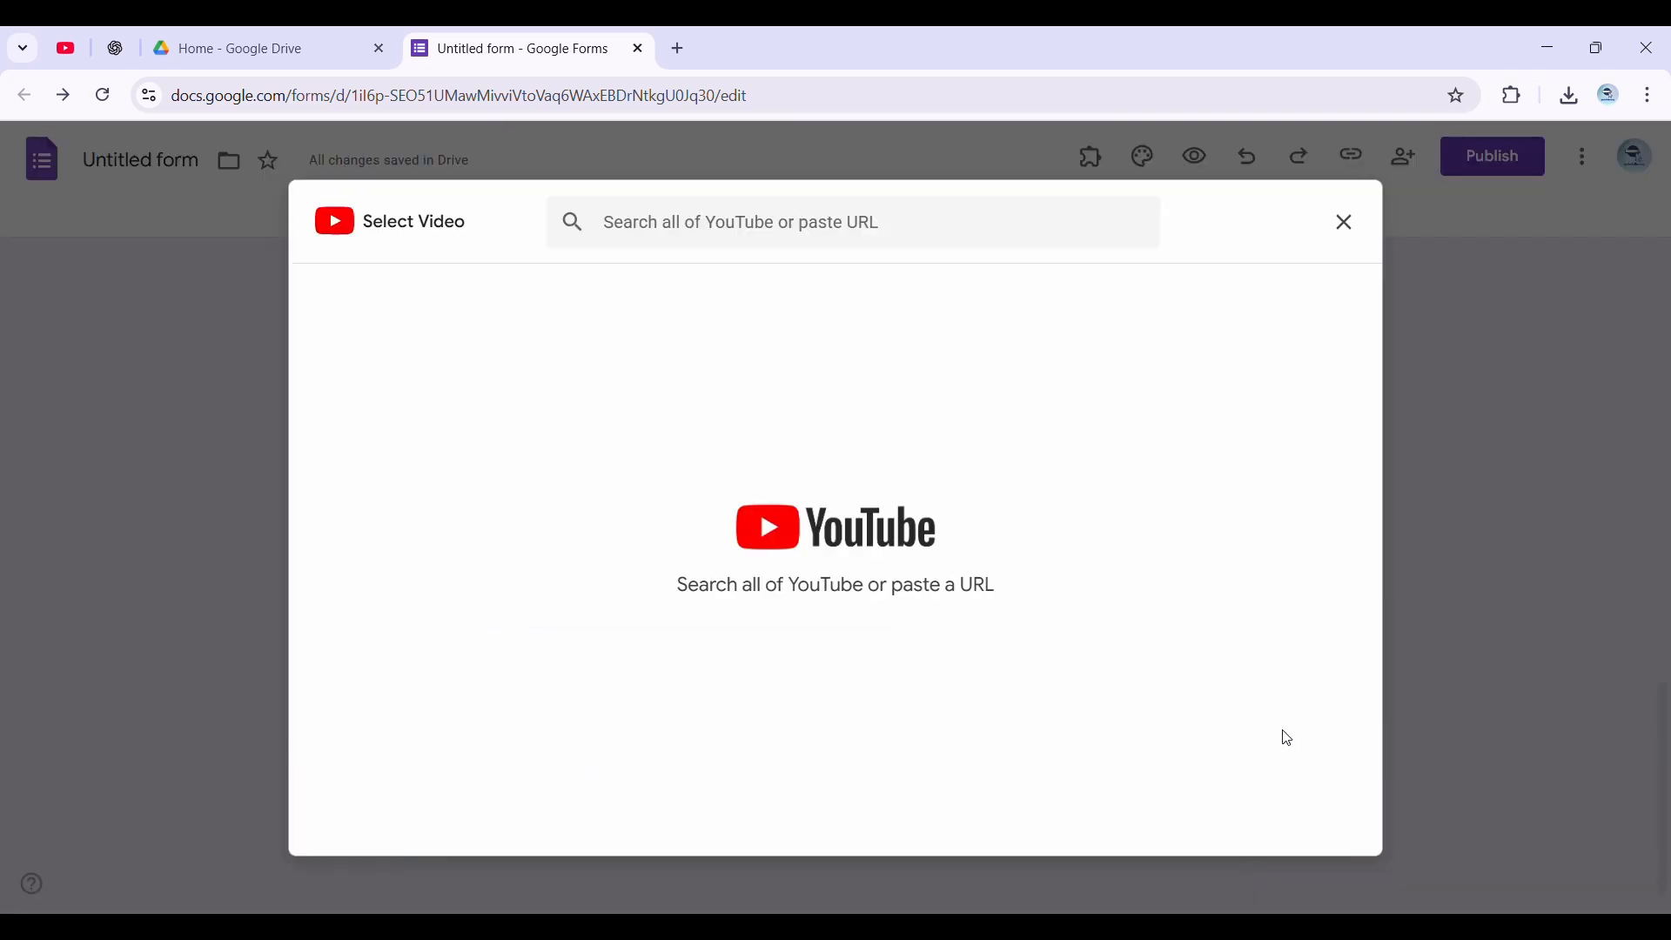
type("https://www.youtube.com/watch?v=CGzQdp3_2mU")
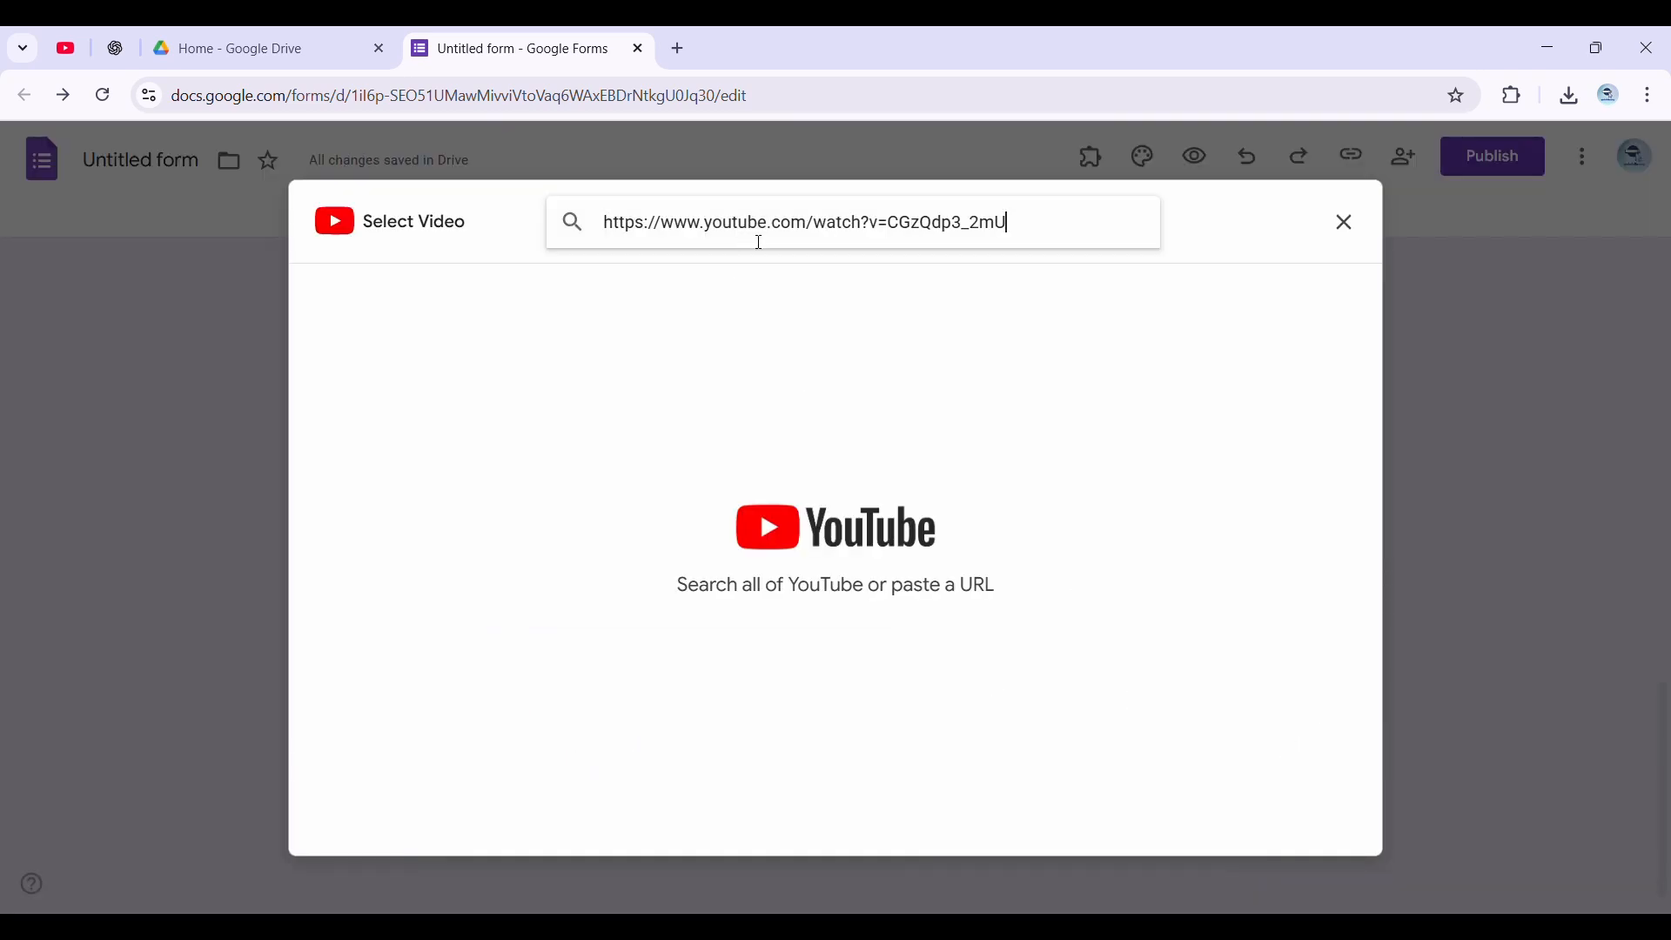
key("Return")
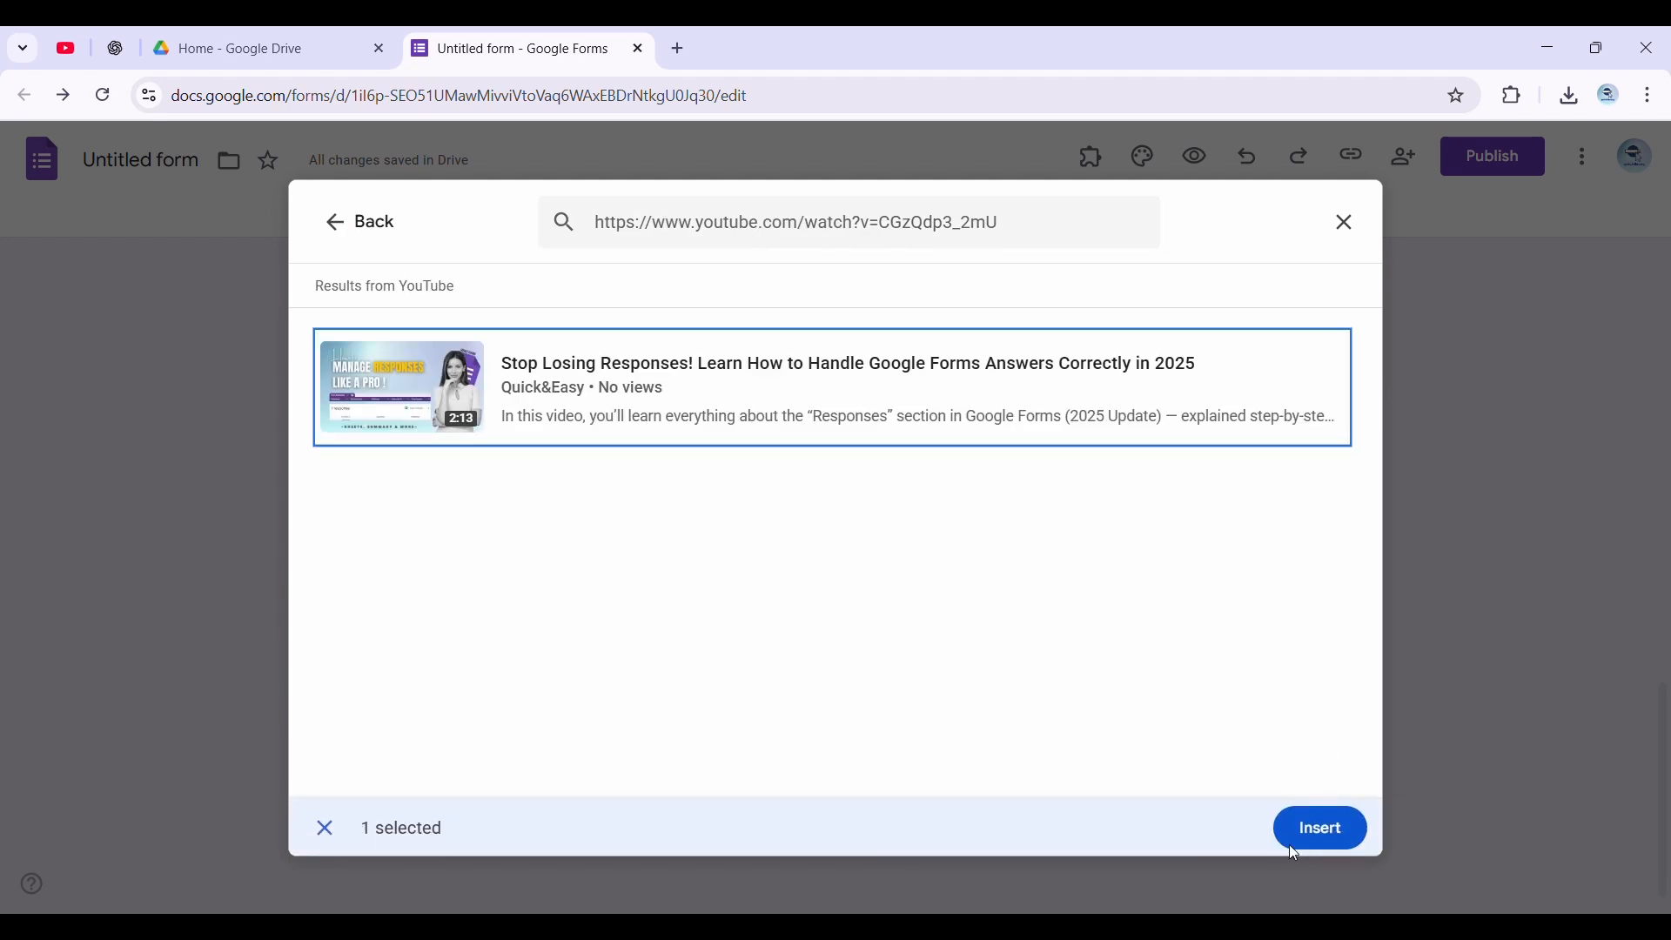
left_click(1319, 827)
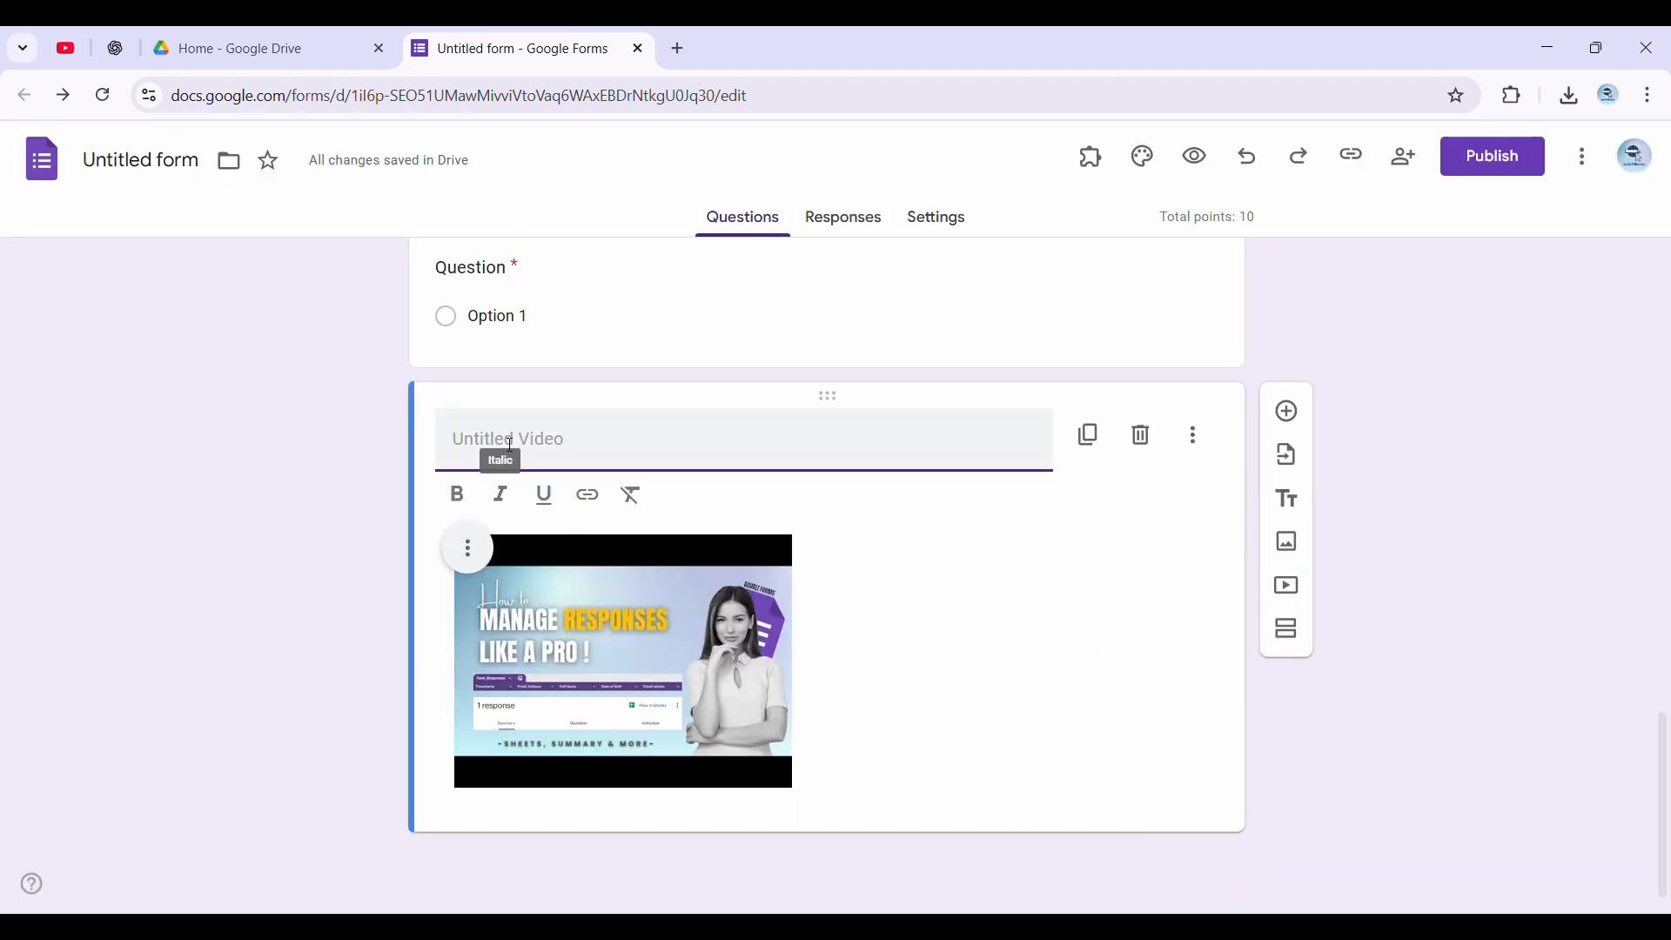
type("Watch this short video about Google Forms responses")
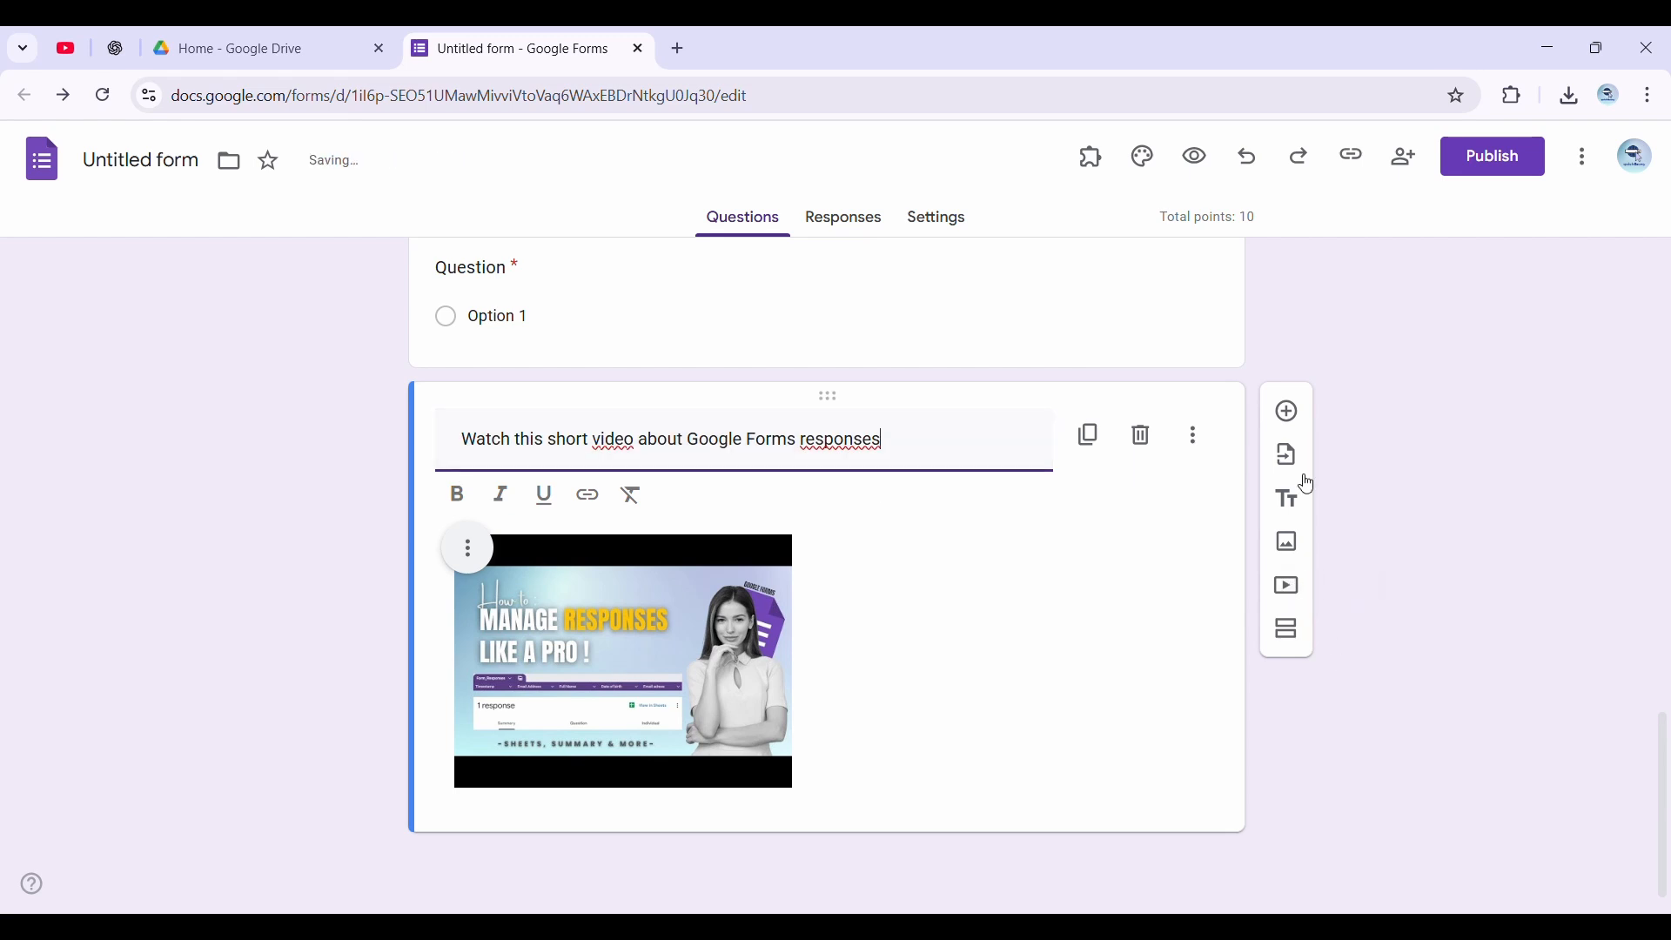
Add a blank question below the video, then center align the video and enlarge it to about half the card's width
left_click(1286, 412)
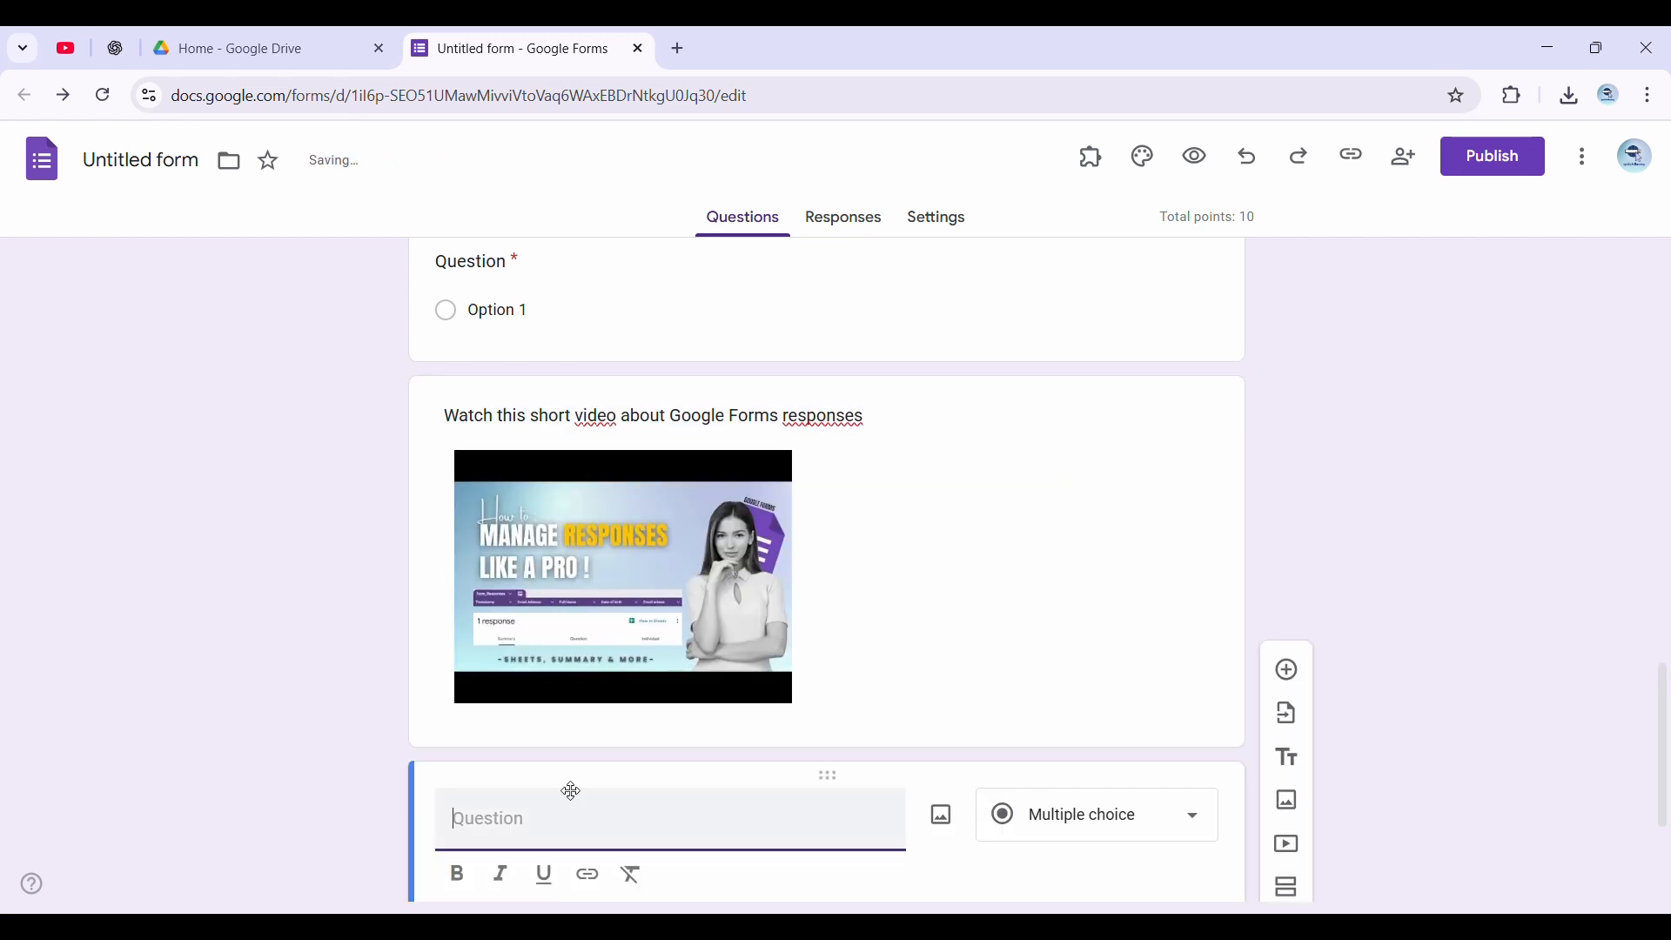
left_click(606, 747)
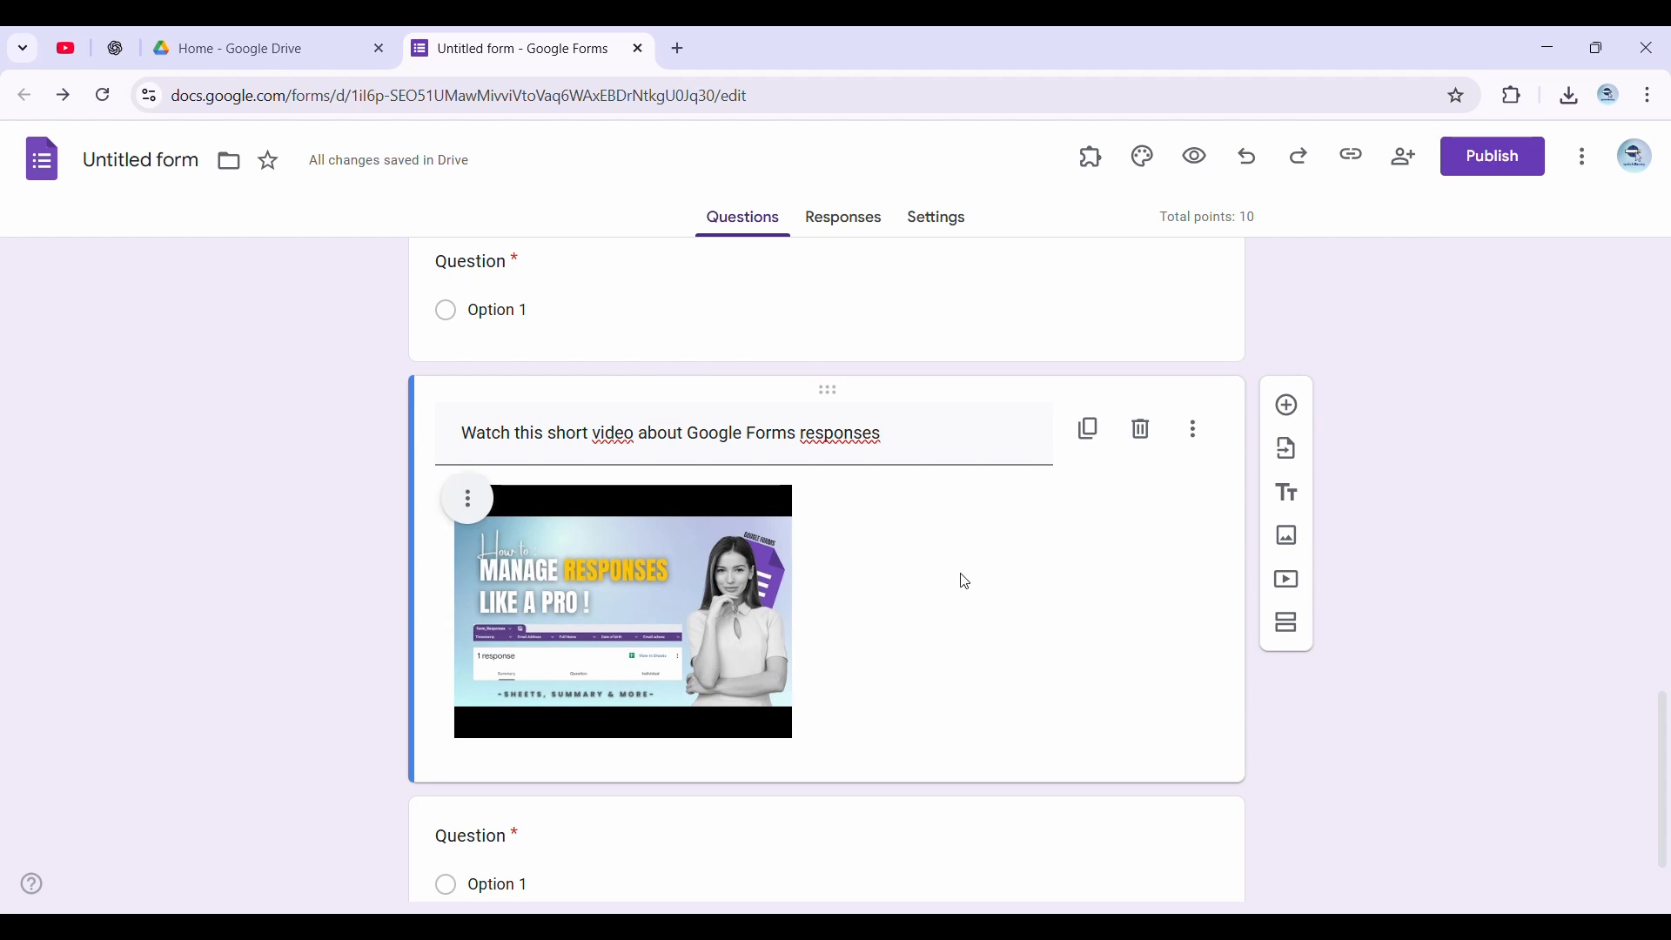
left_click(468, 501)
left_click(409, 562)
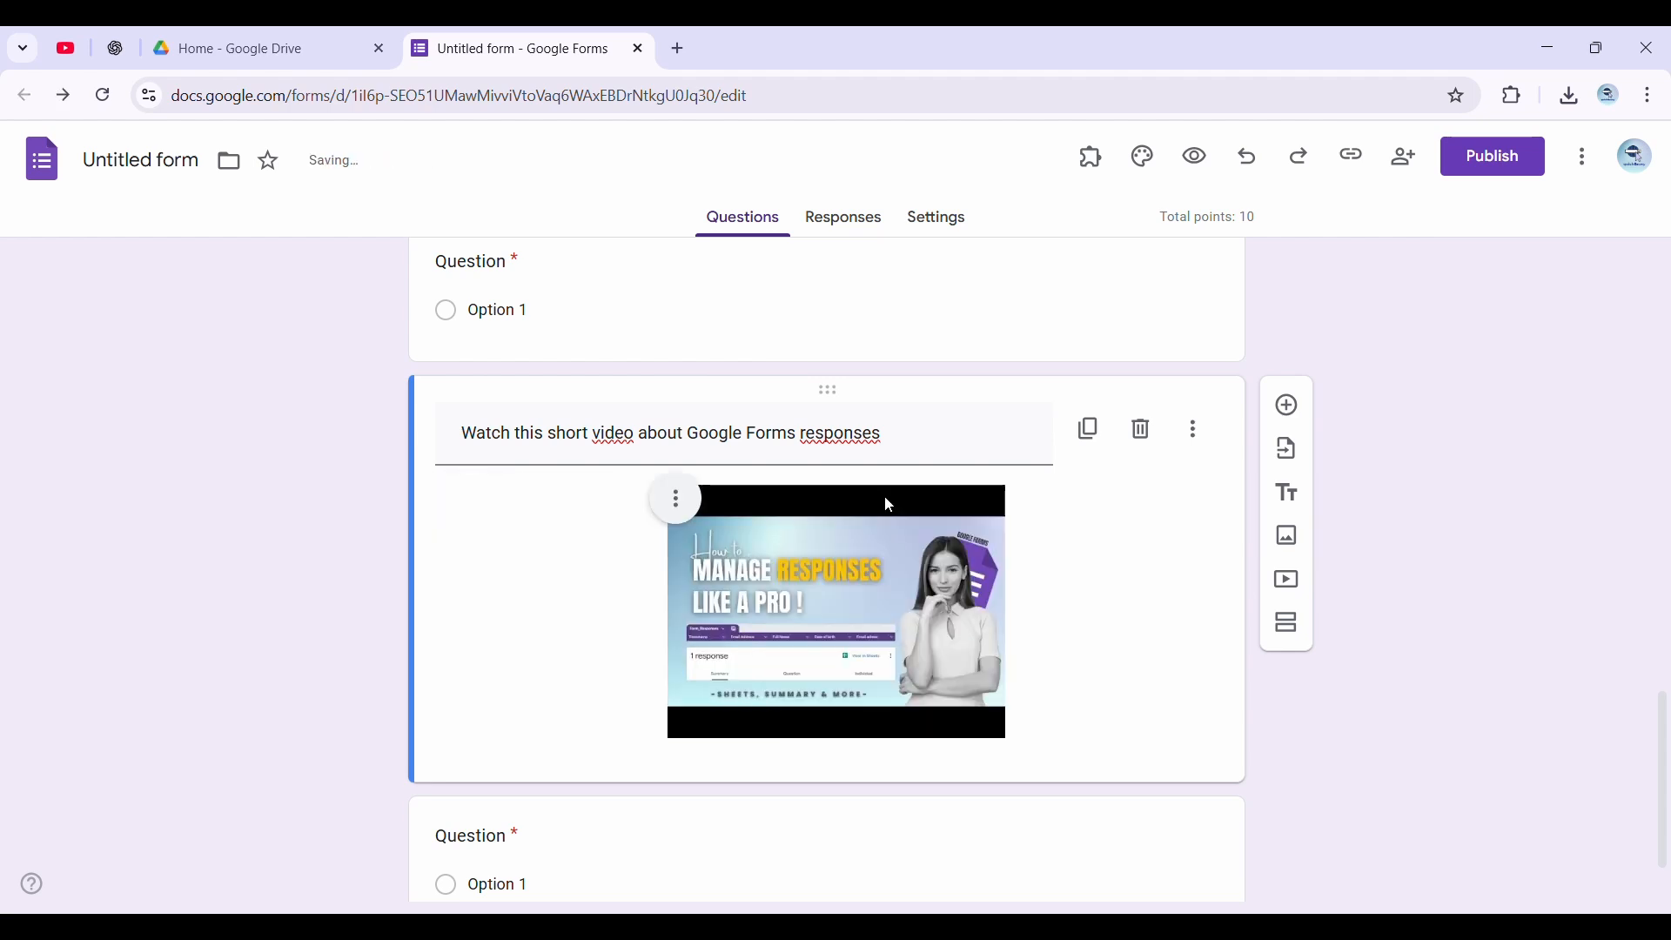
left_click_drag(1006, 486, 1091, 482)
left_click(1116, 633)
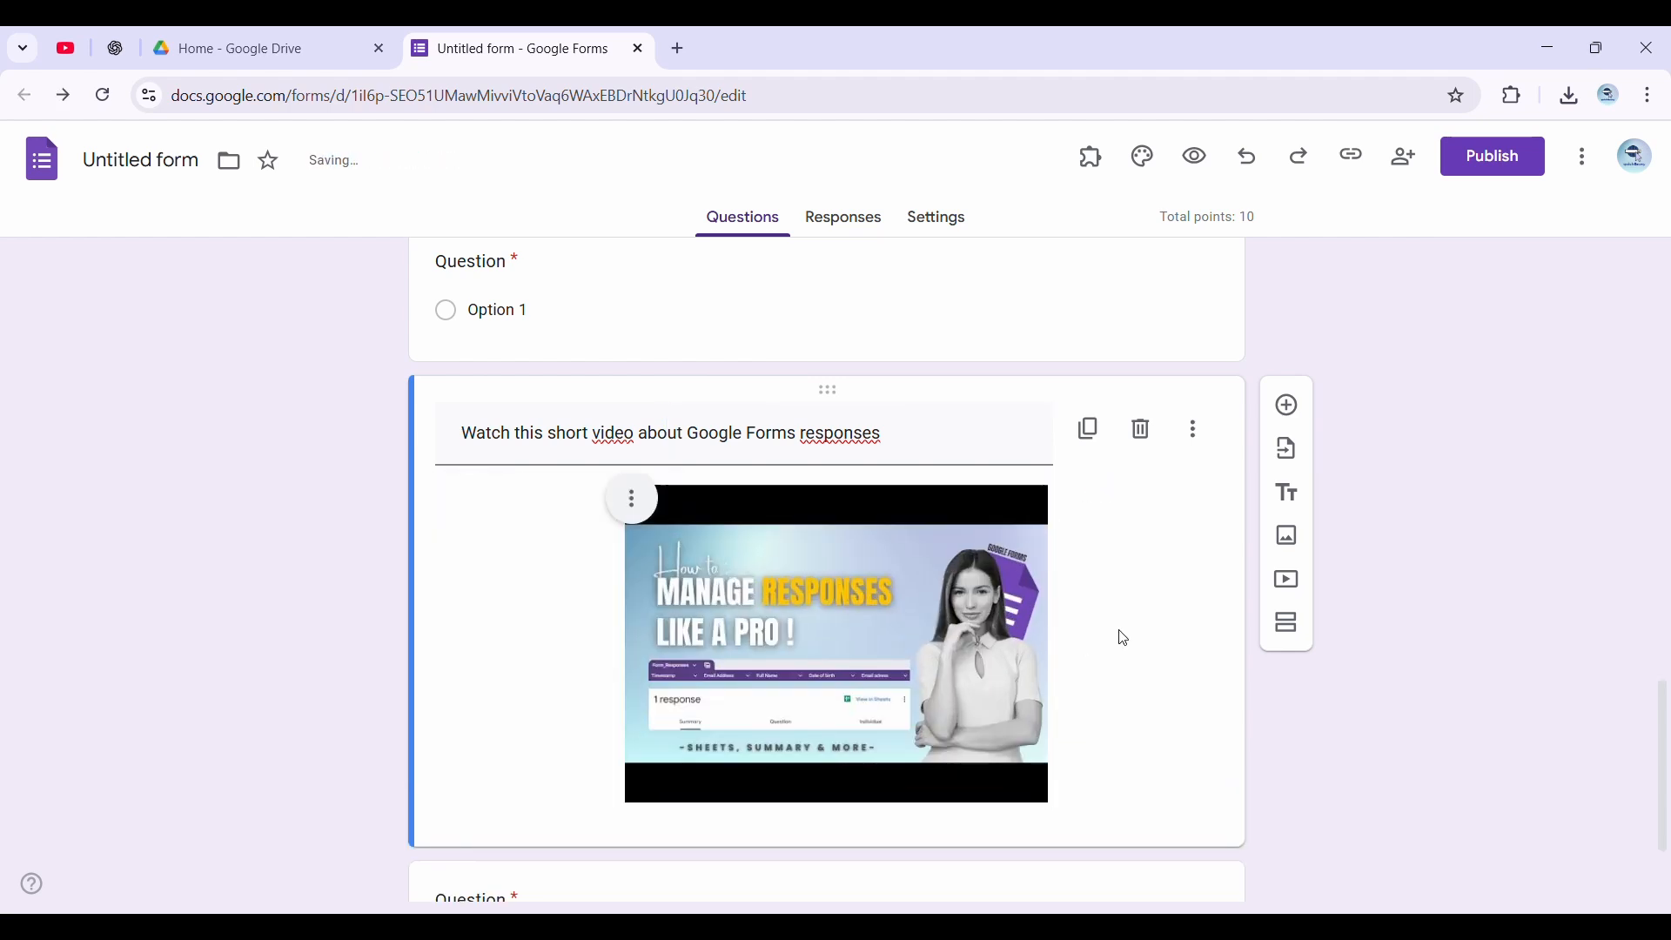
Title the question below the video "Where can you view all the answers collected from a form?"
left_click(550, 743)
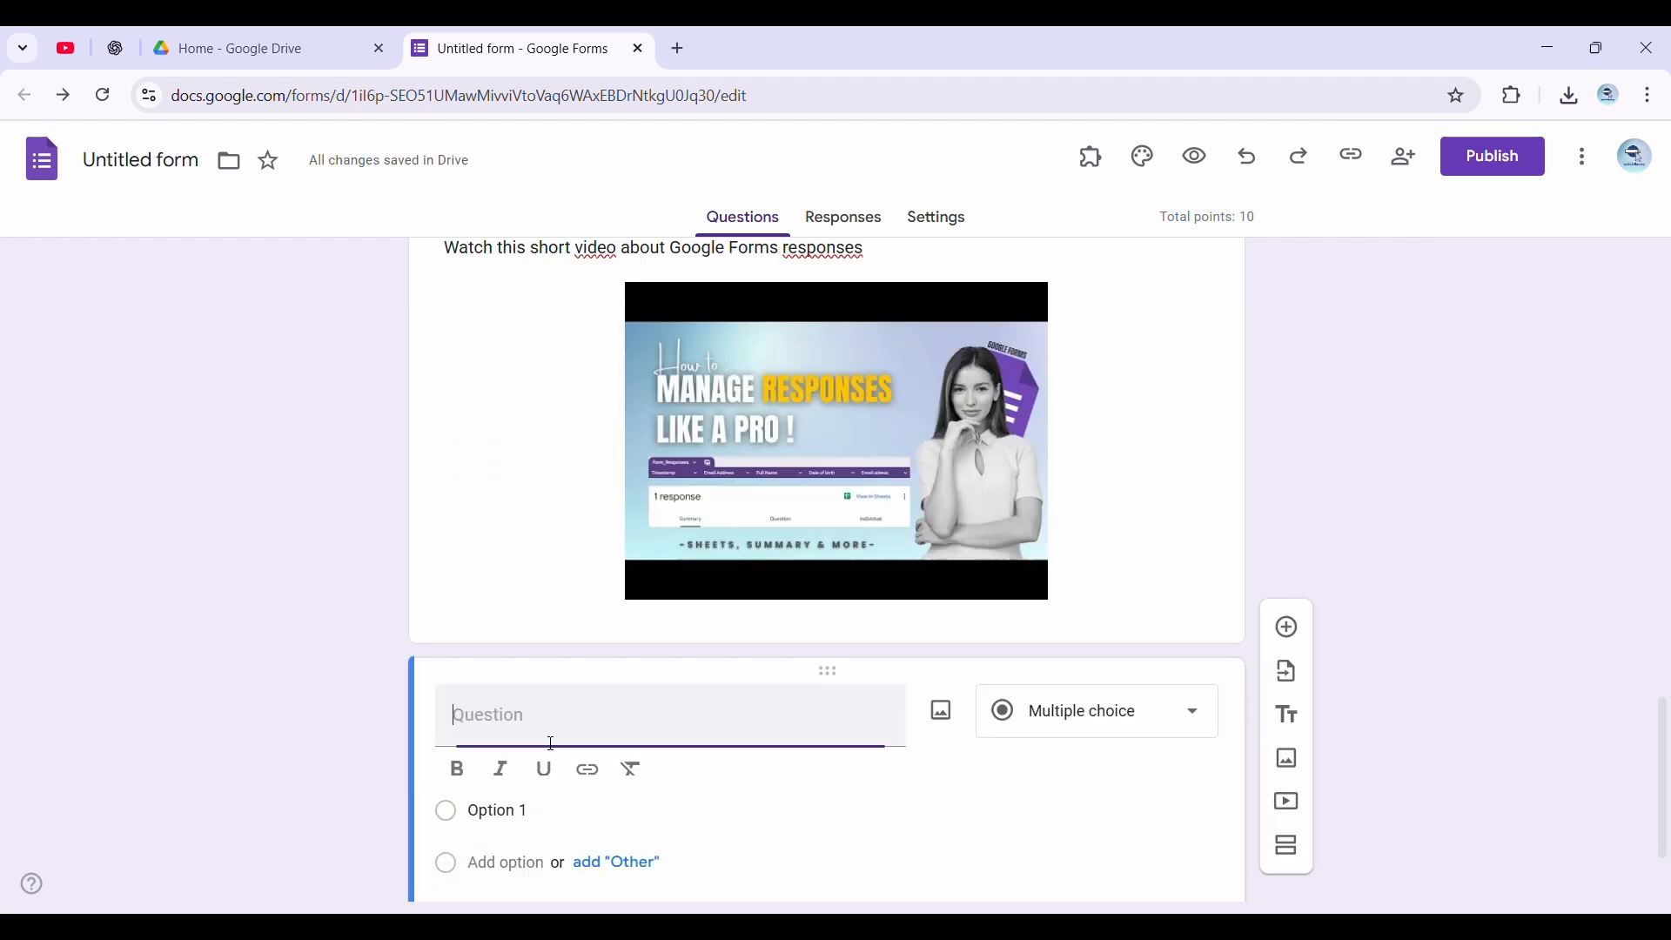
type("Where can you view all the answers collected from a form?")
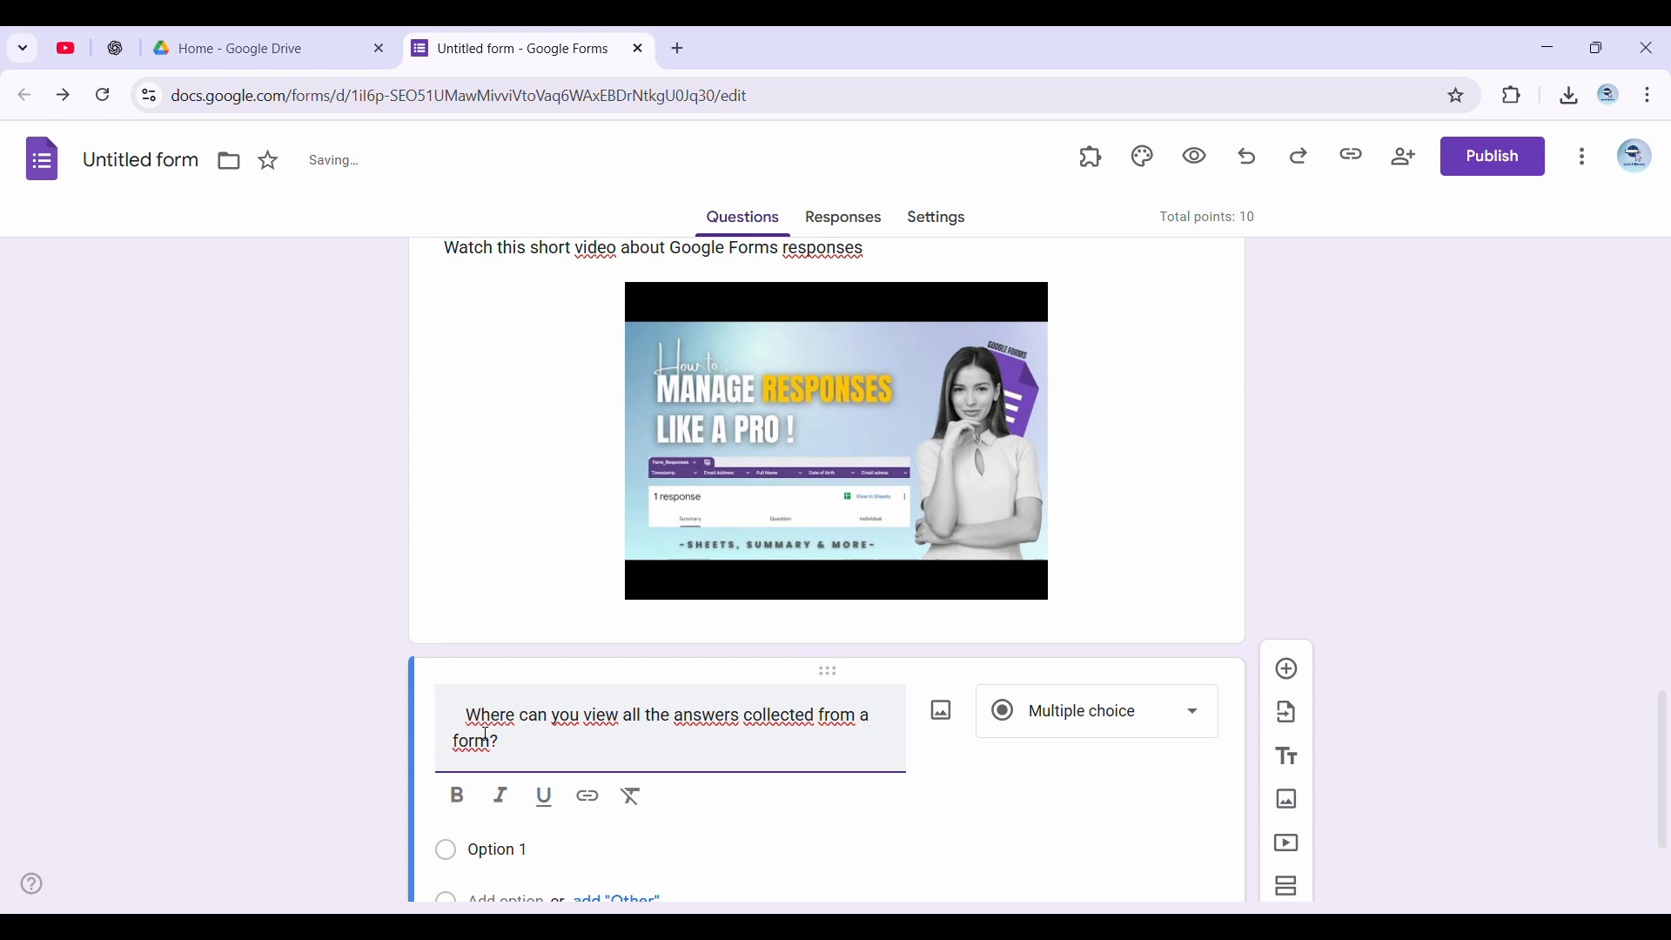
key("BackSpace")
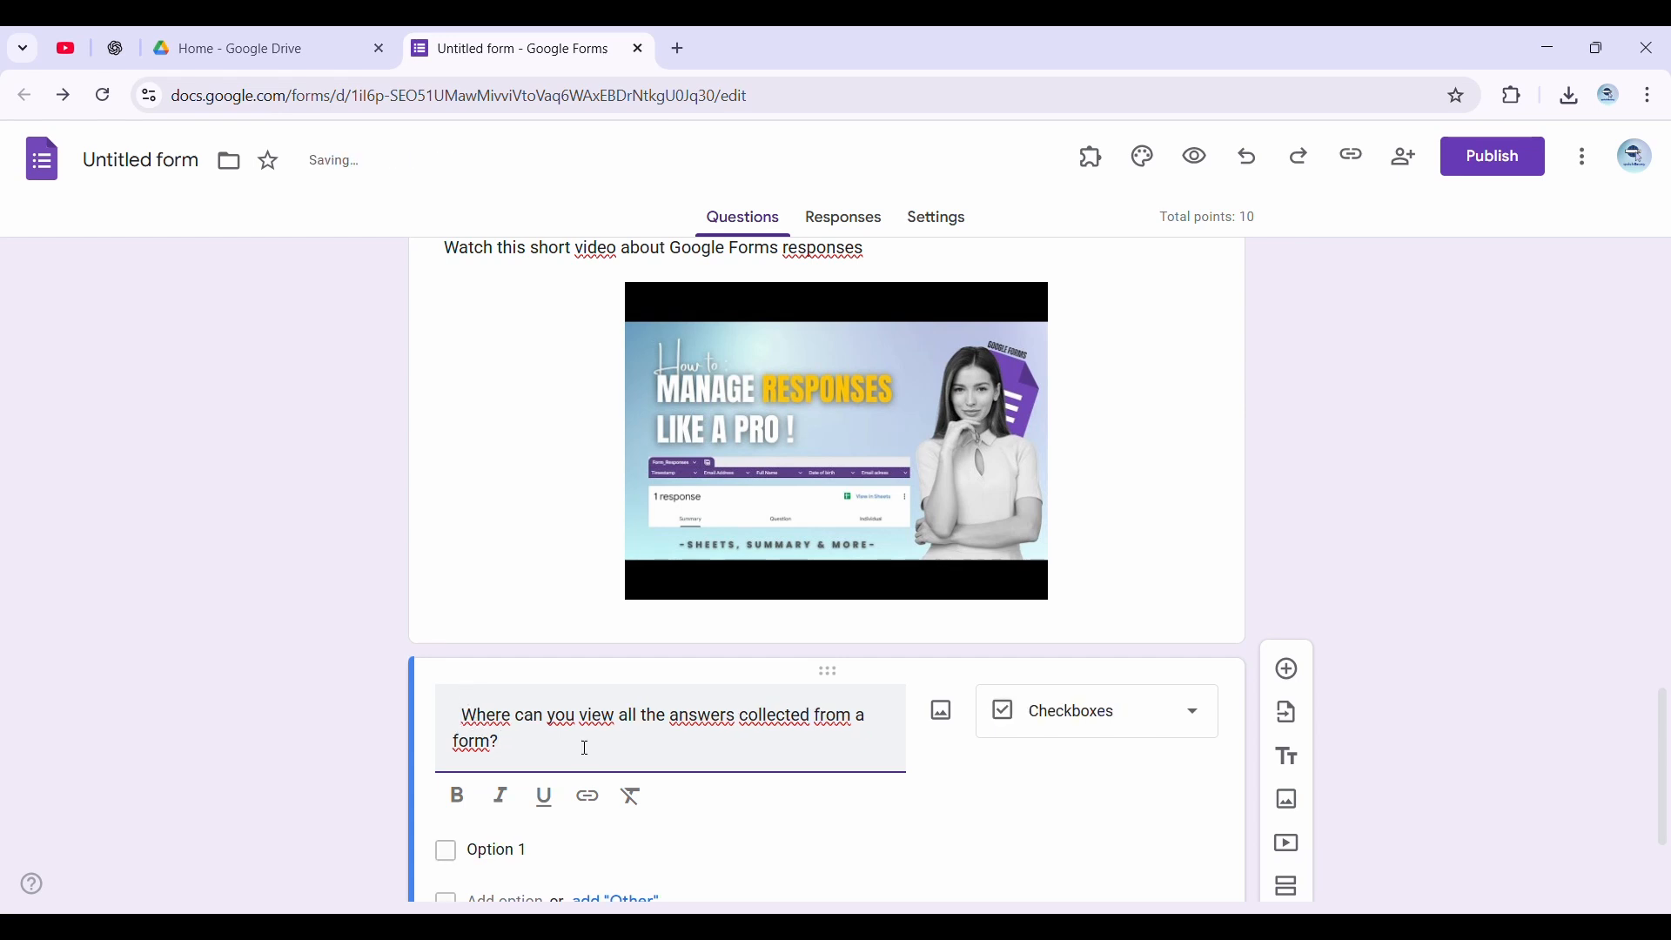
Make it multiple choice with the options The “Responses” tab, The “Settings” tab, The “Questions” tab and In Google Drive directly
left_click(1088, 710)
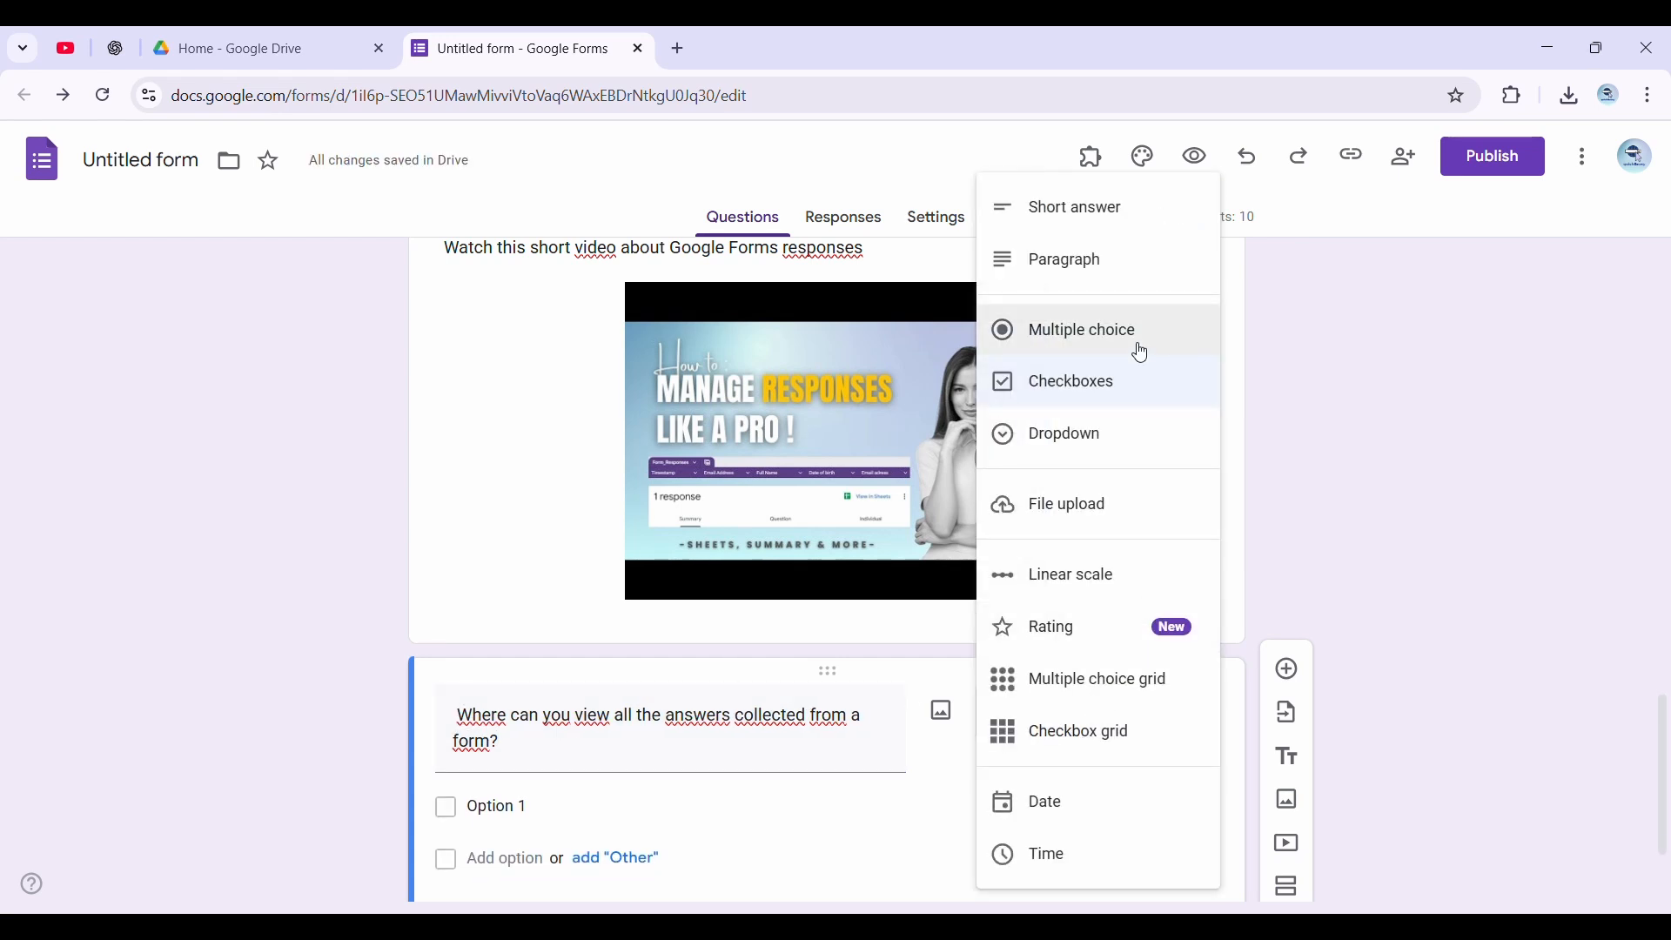
left_click(1037, 342)
scroll(810, 606, "down", 2)
scroll(697, 772, "down", 2)
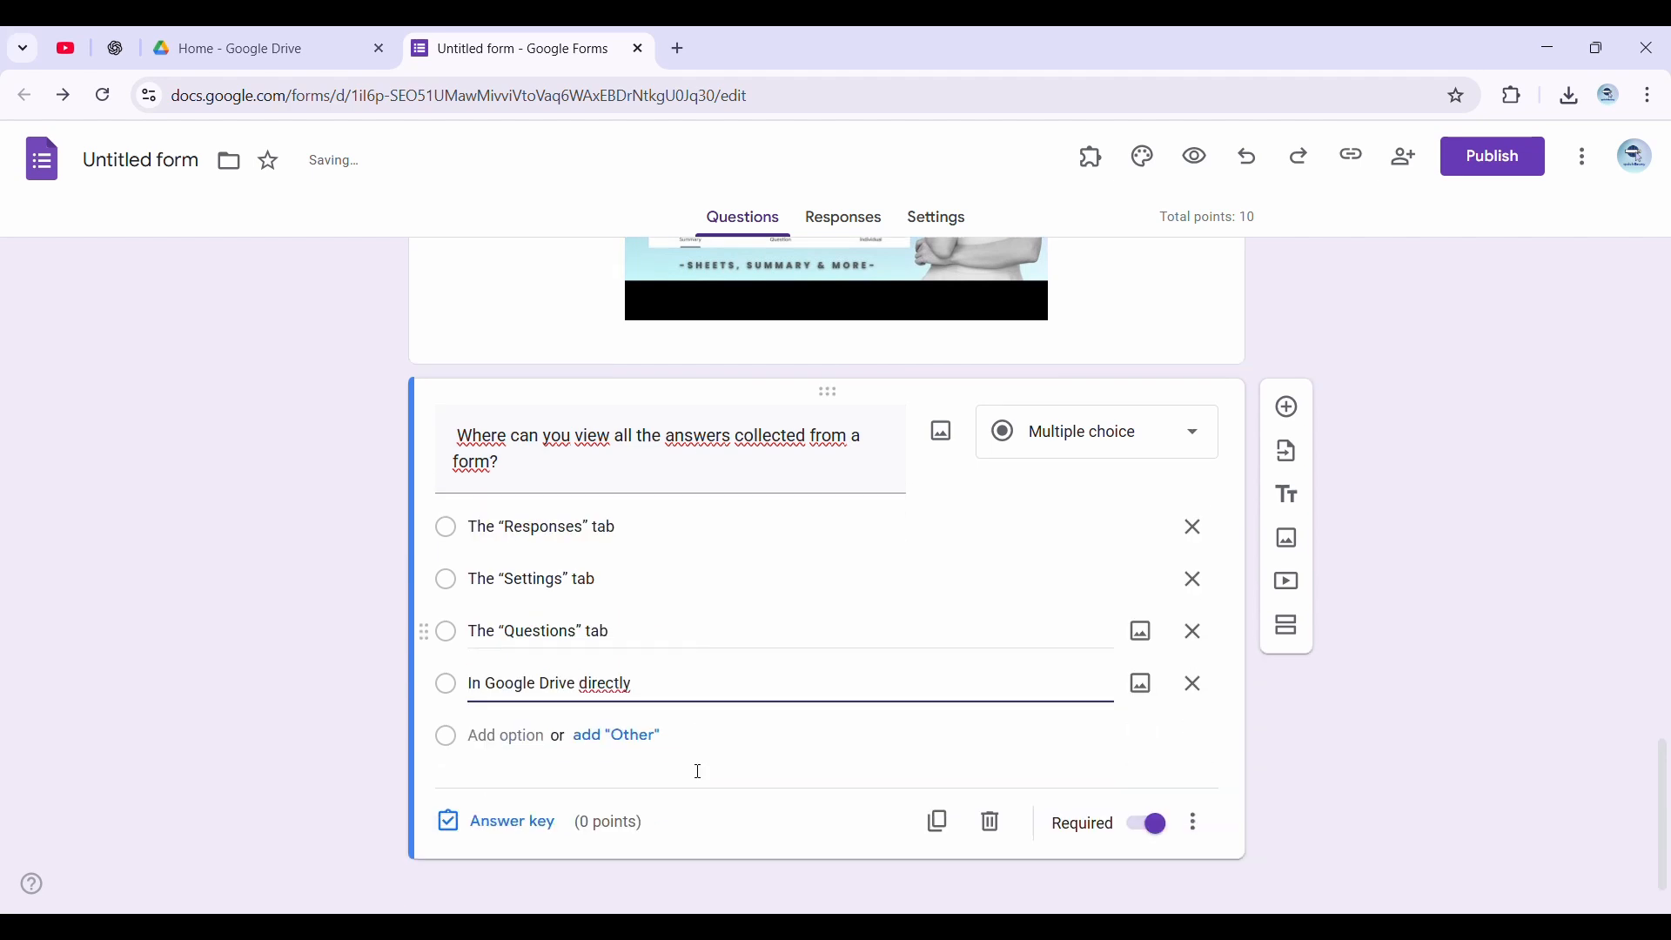
In this question's answer key, mark The “Responses” tab as the correct answer and assign 2 points
left_click(522, 799)
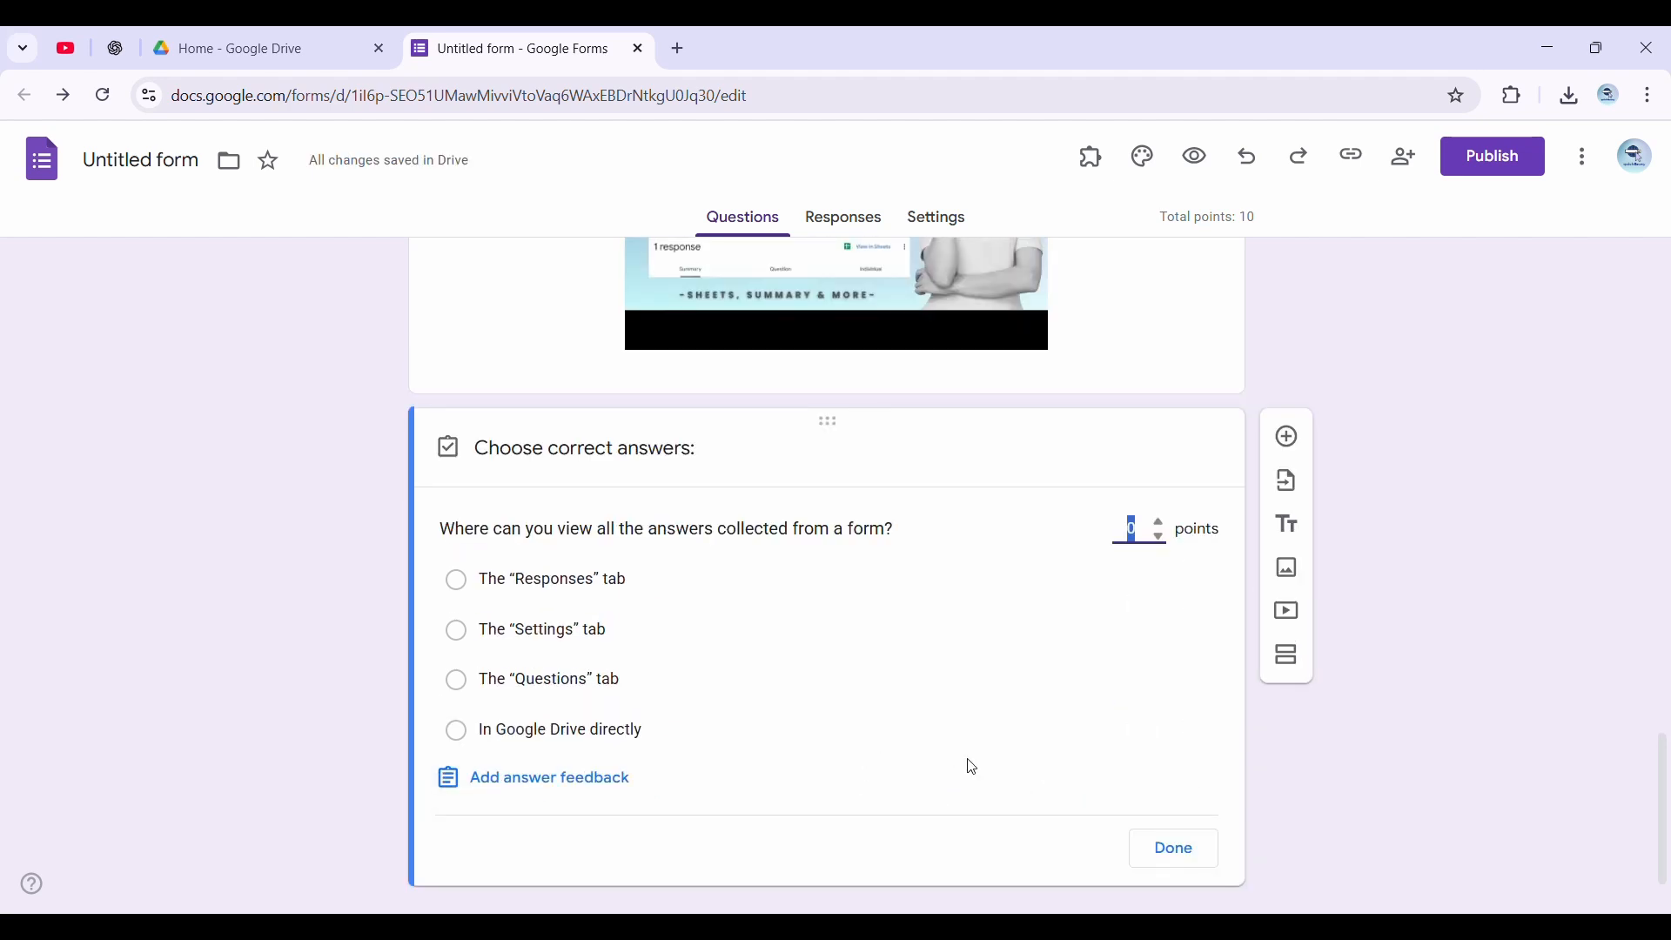
left_click(575, 591)
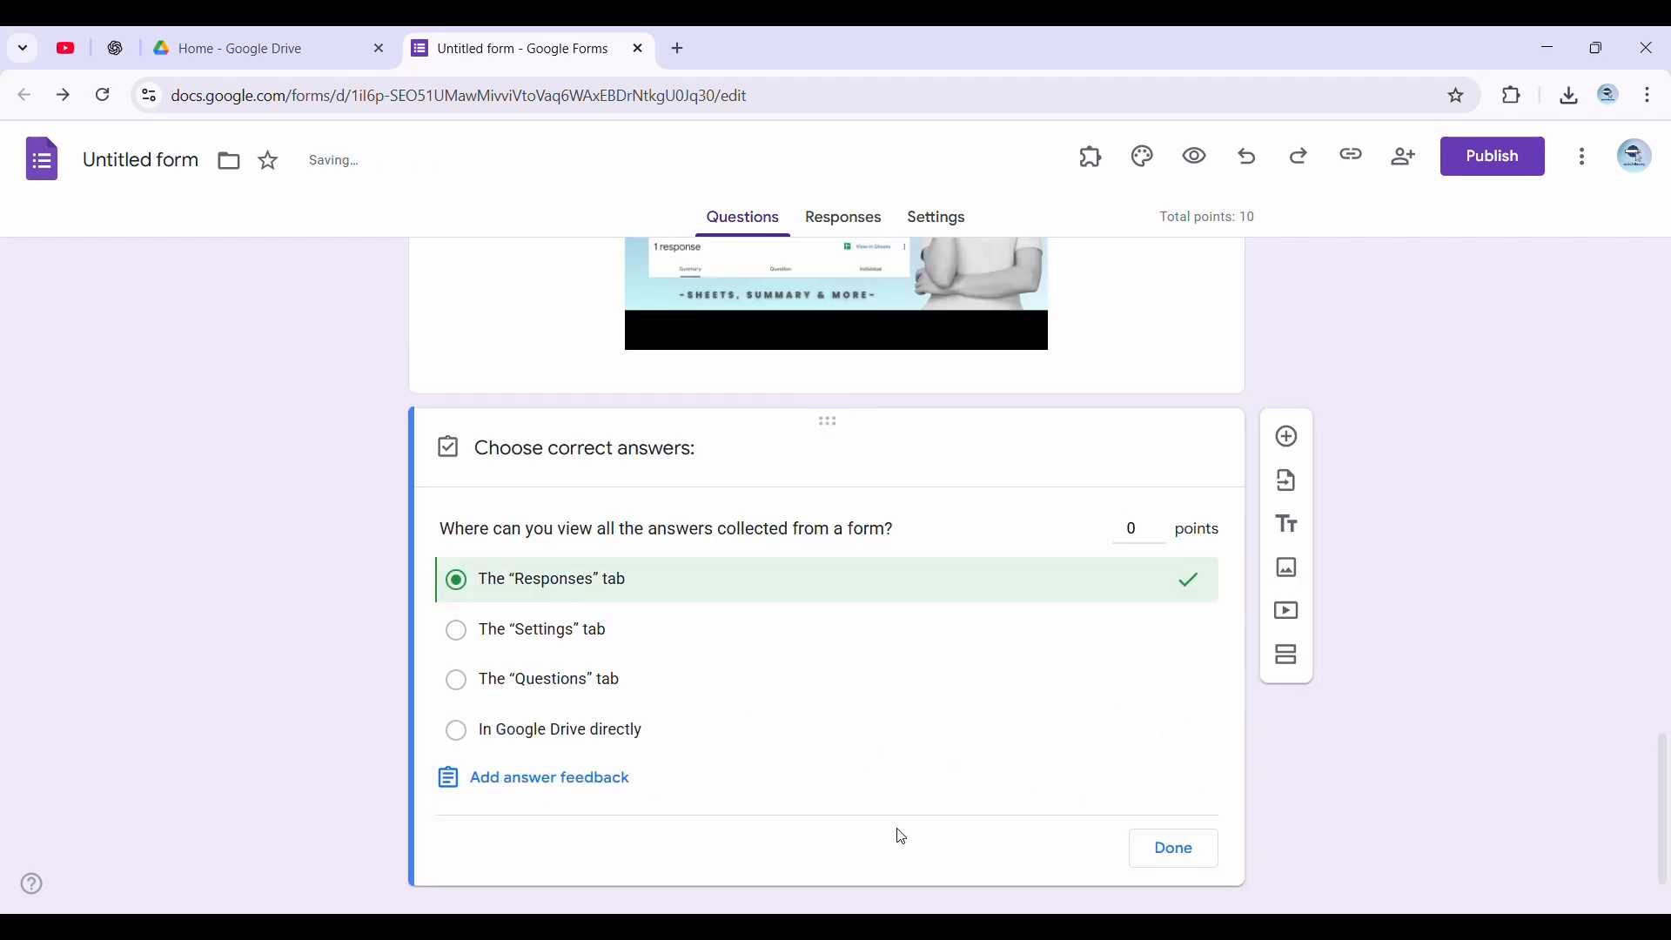
left_click(1157, 539)
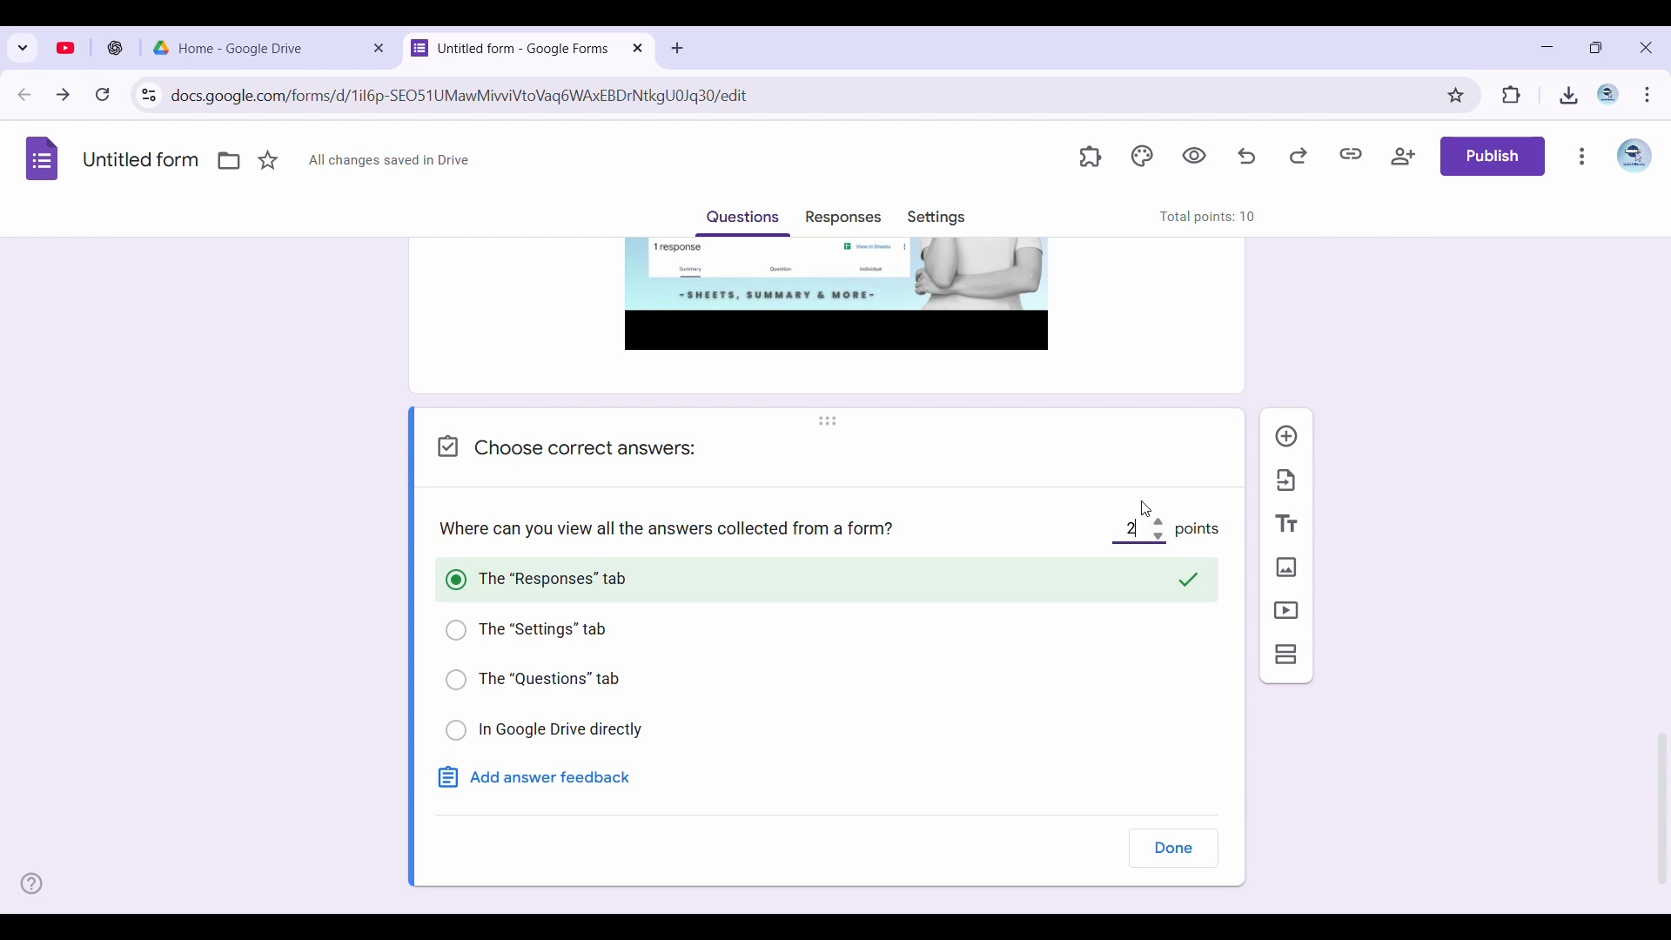
type("2")
left_click(1207, 840)
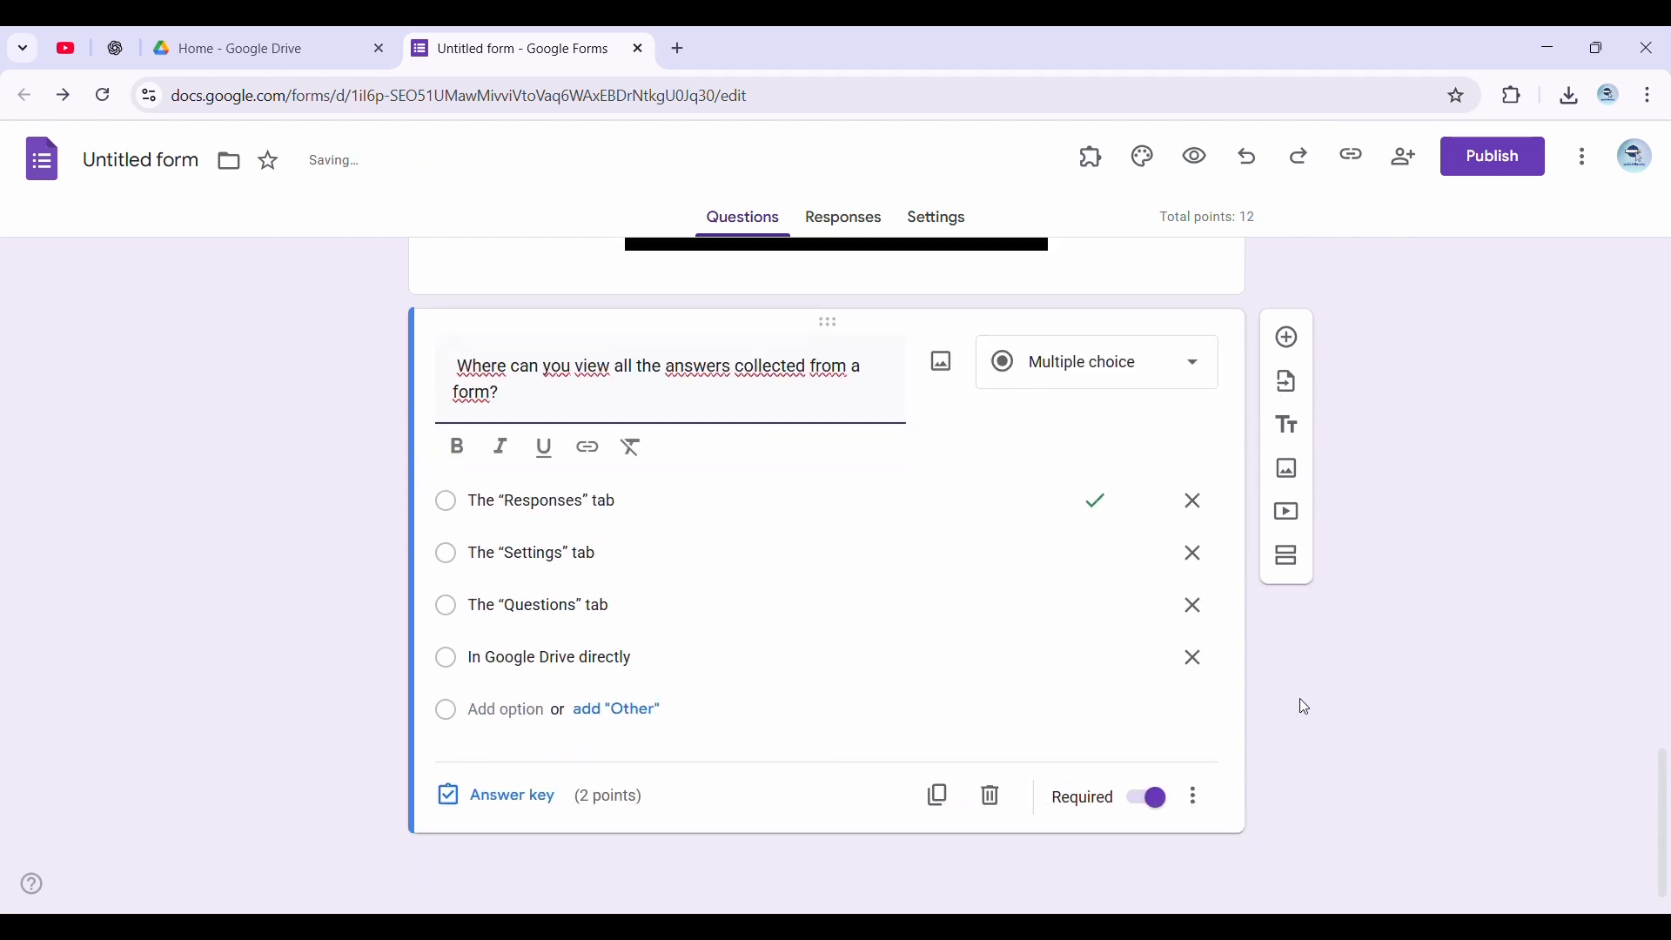
Open the quiz preview and look through all its questions from the respondent's view
scroll(1030, 589, "up", 15)
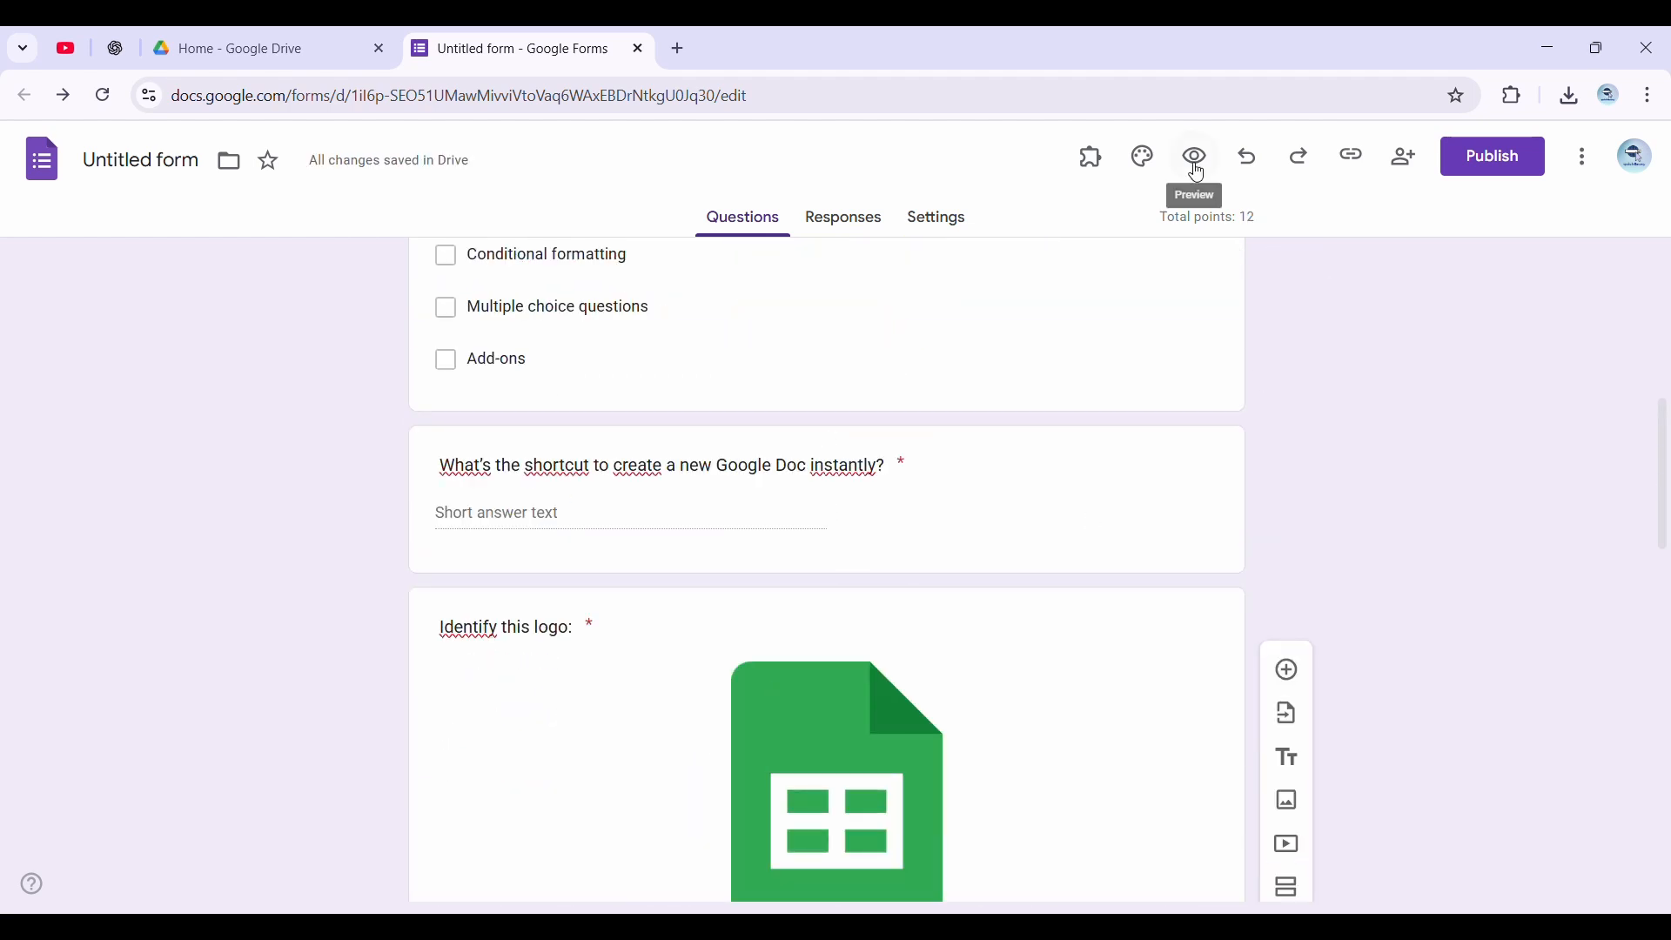
left_click(1198, 161)
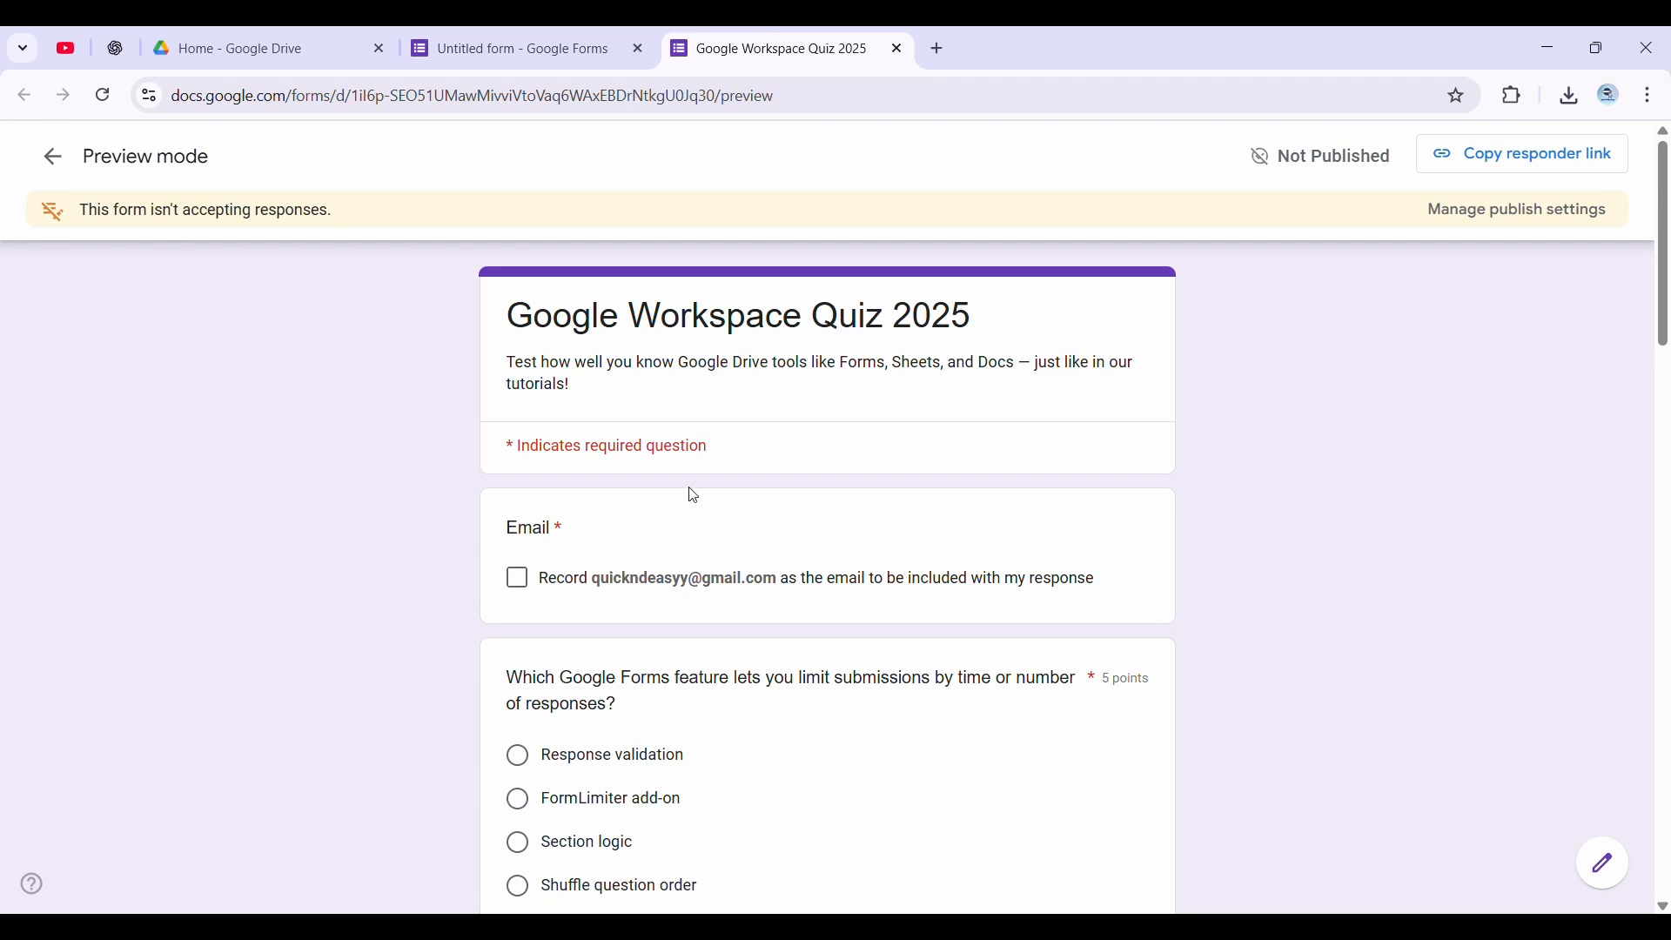
scroll(694, 497, "down", 20)
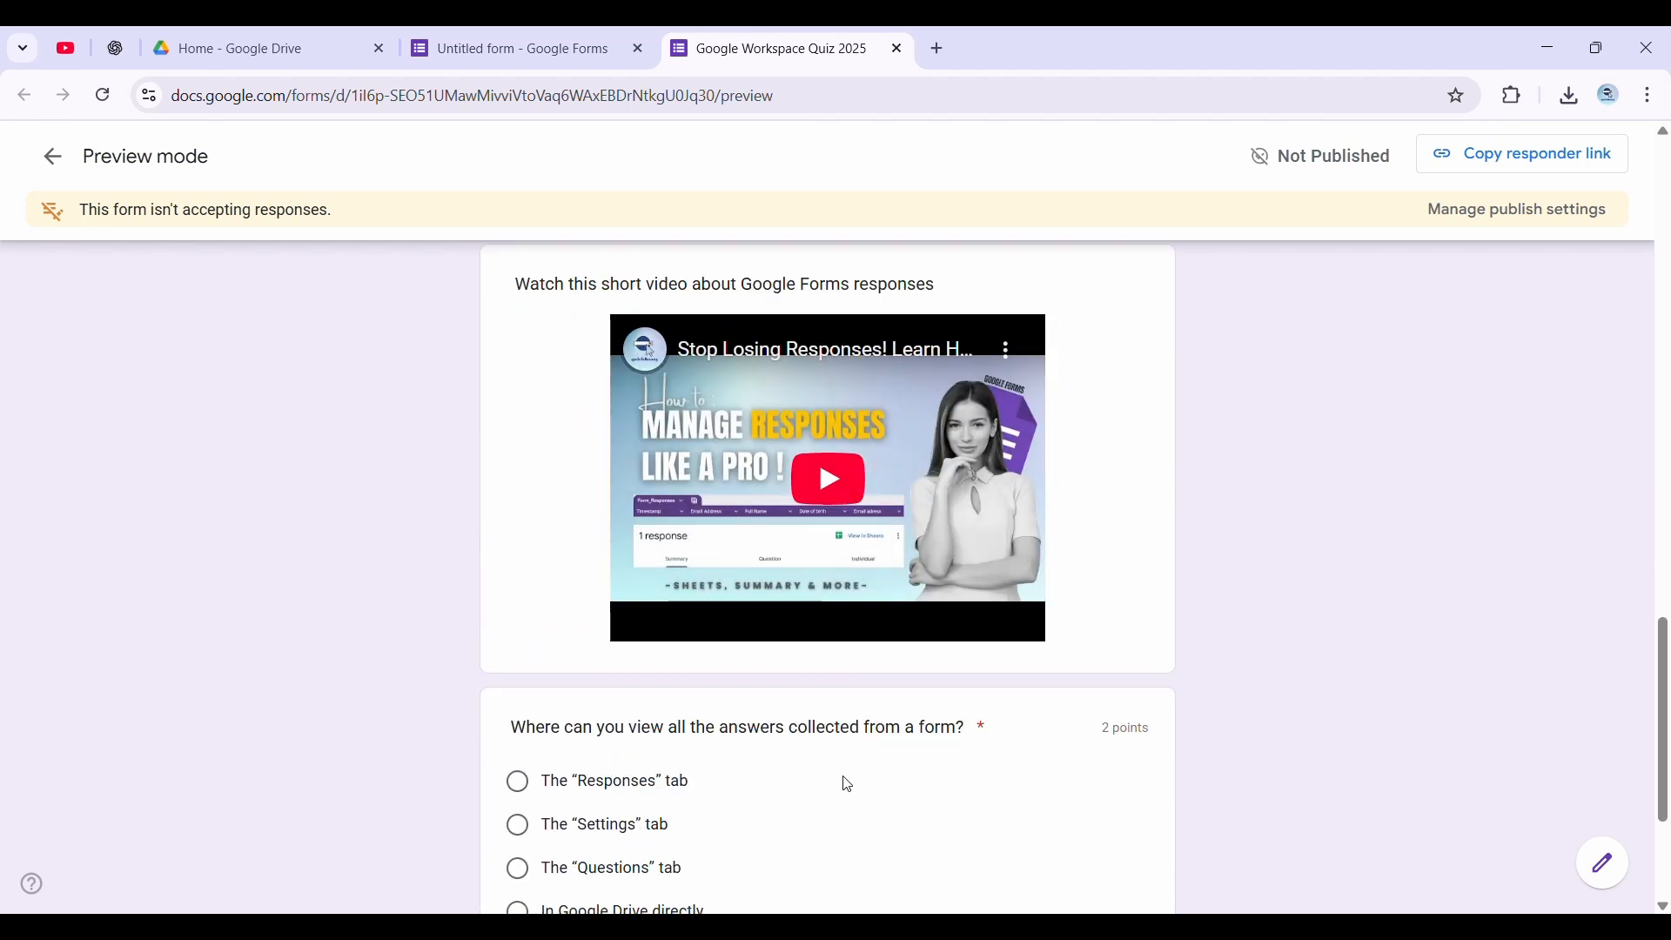
scroll(836, 748, "down", 3)
scroll(818, 748, "up", 15)
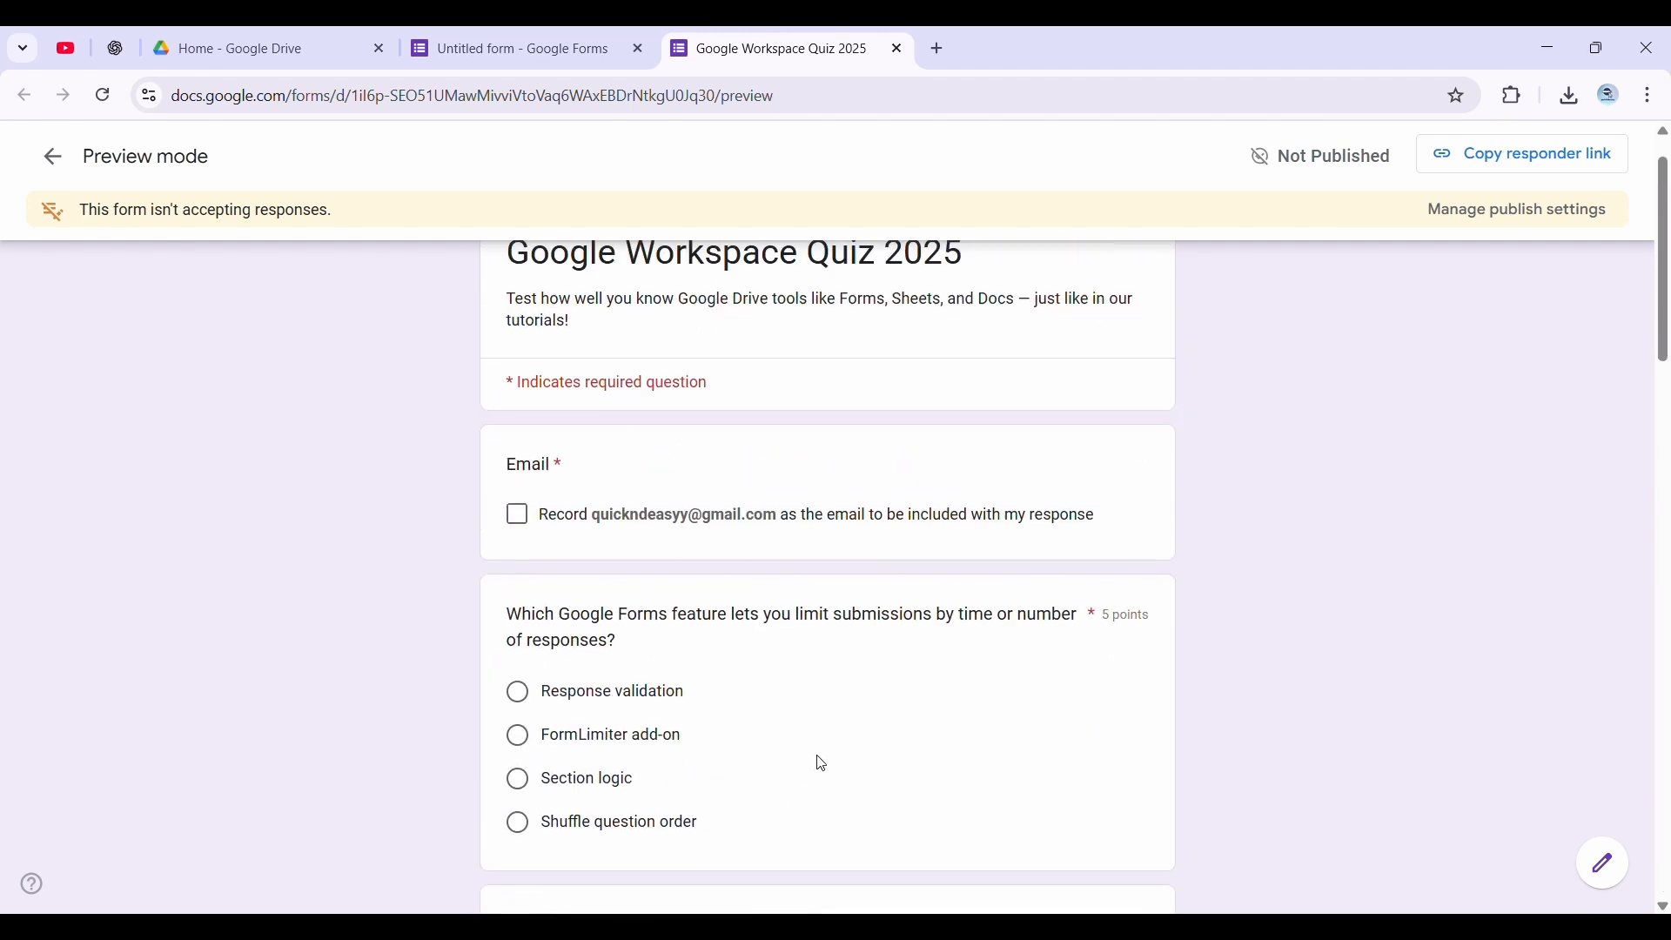
scroll(822, 766, "down", 3)
Try answering in the preview with "Response validation" for the first question and "Conditional formatting" and "Multiple choice questions" for the second
left_click(589, 487)
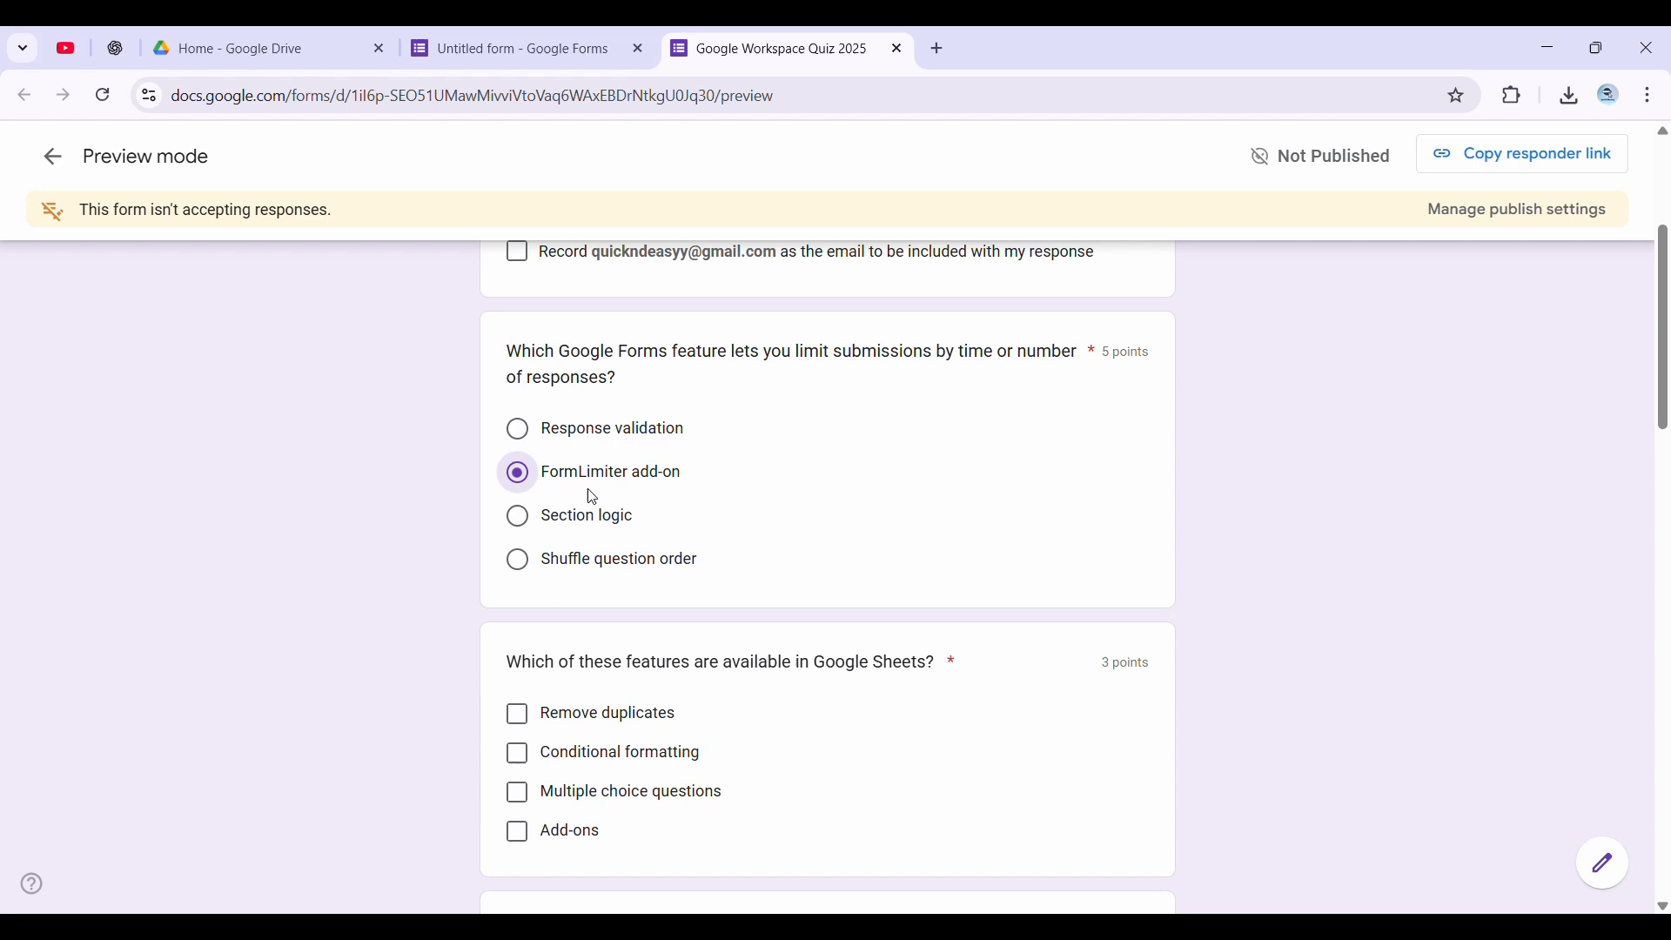
left_click(600, 433)
scroll(599, 453, "down", 1)
left_click(620, 646)
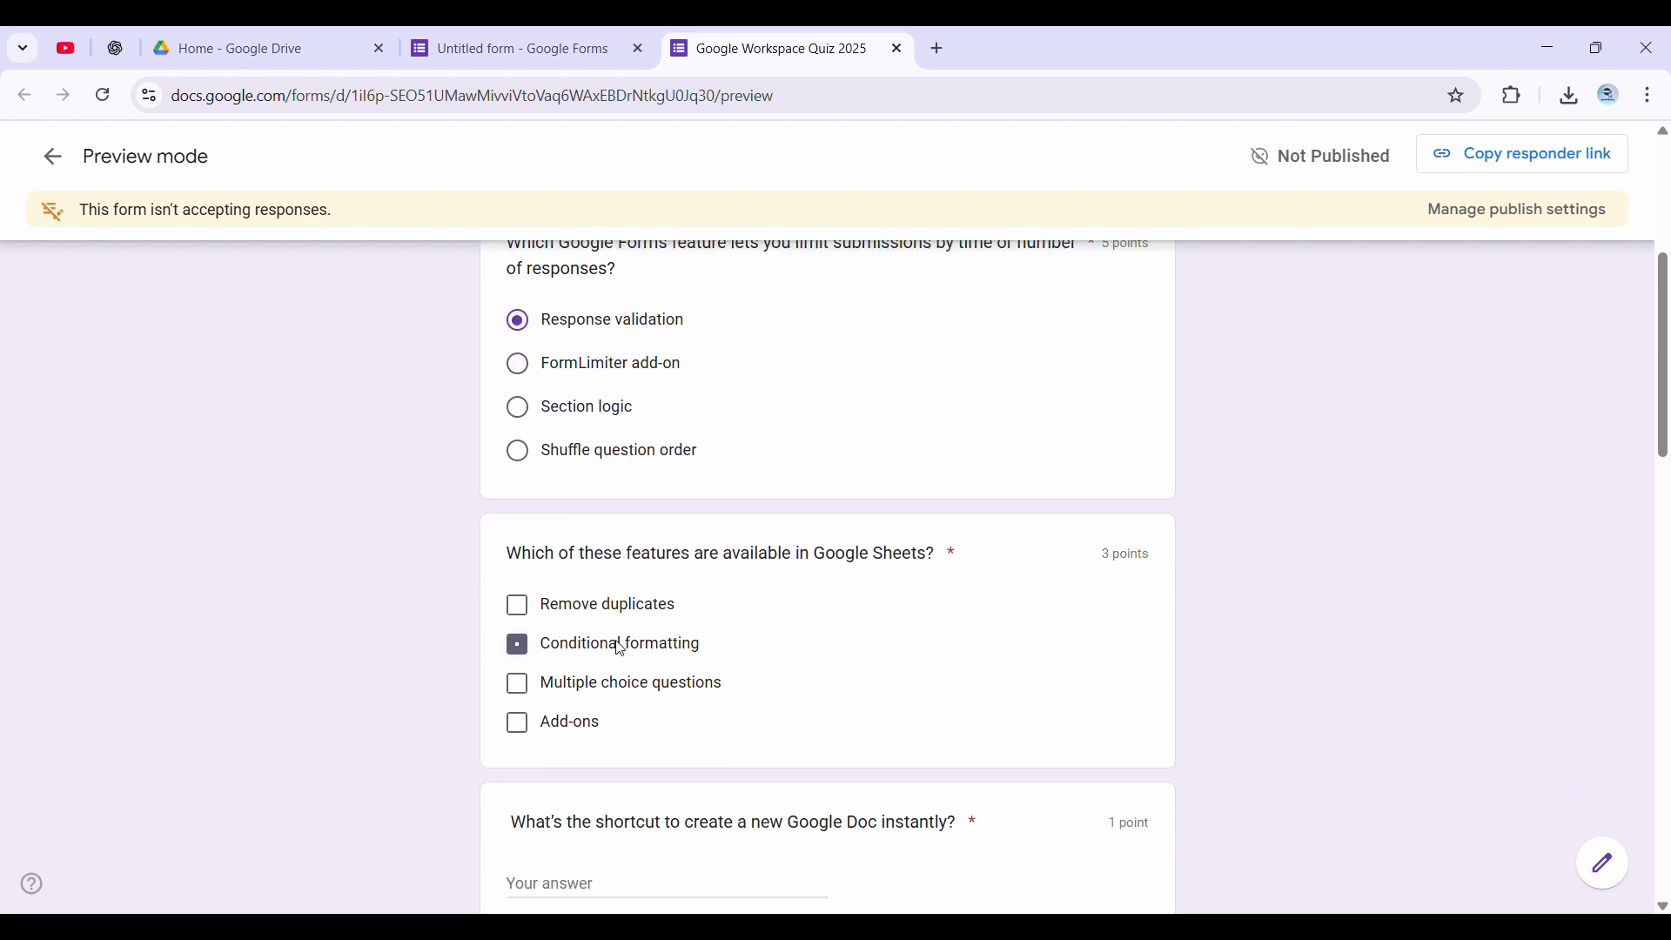
left_click(631, 685)
scroll(653, 684, "down", 3)
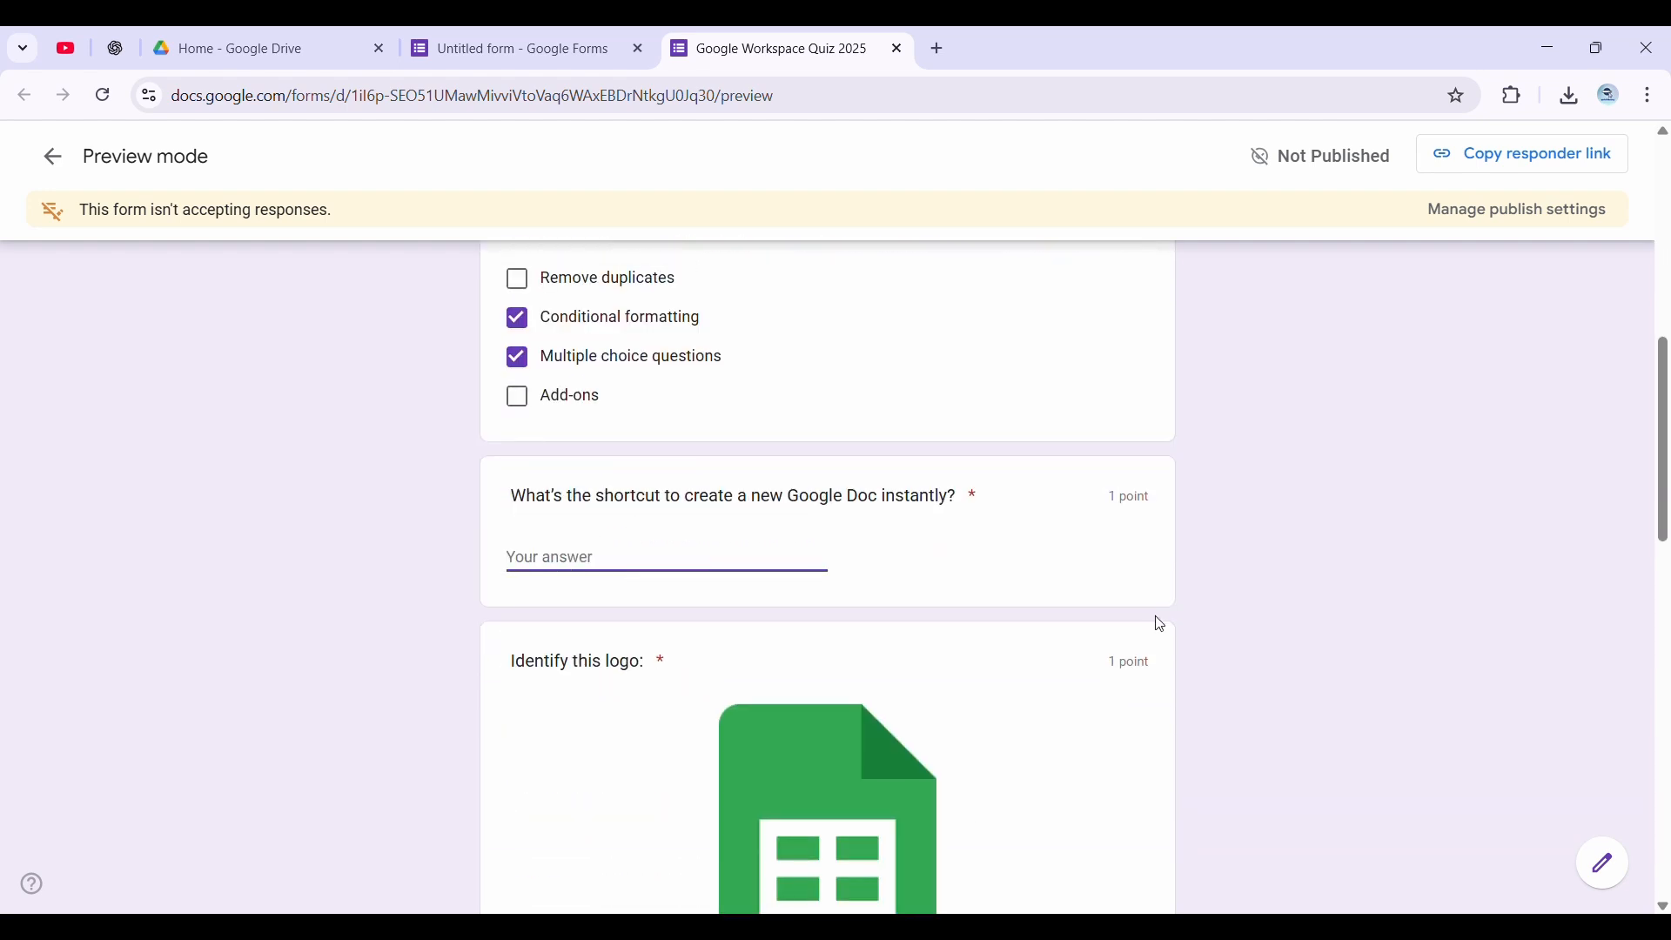
scroll(1137, 675, "up", 4)
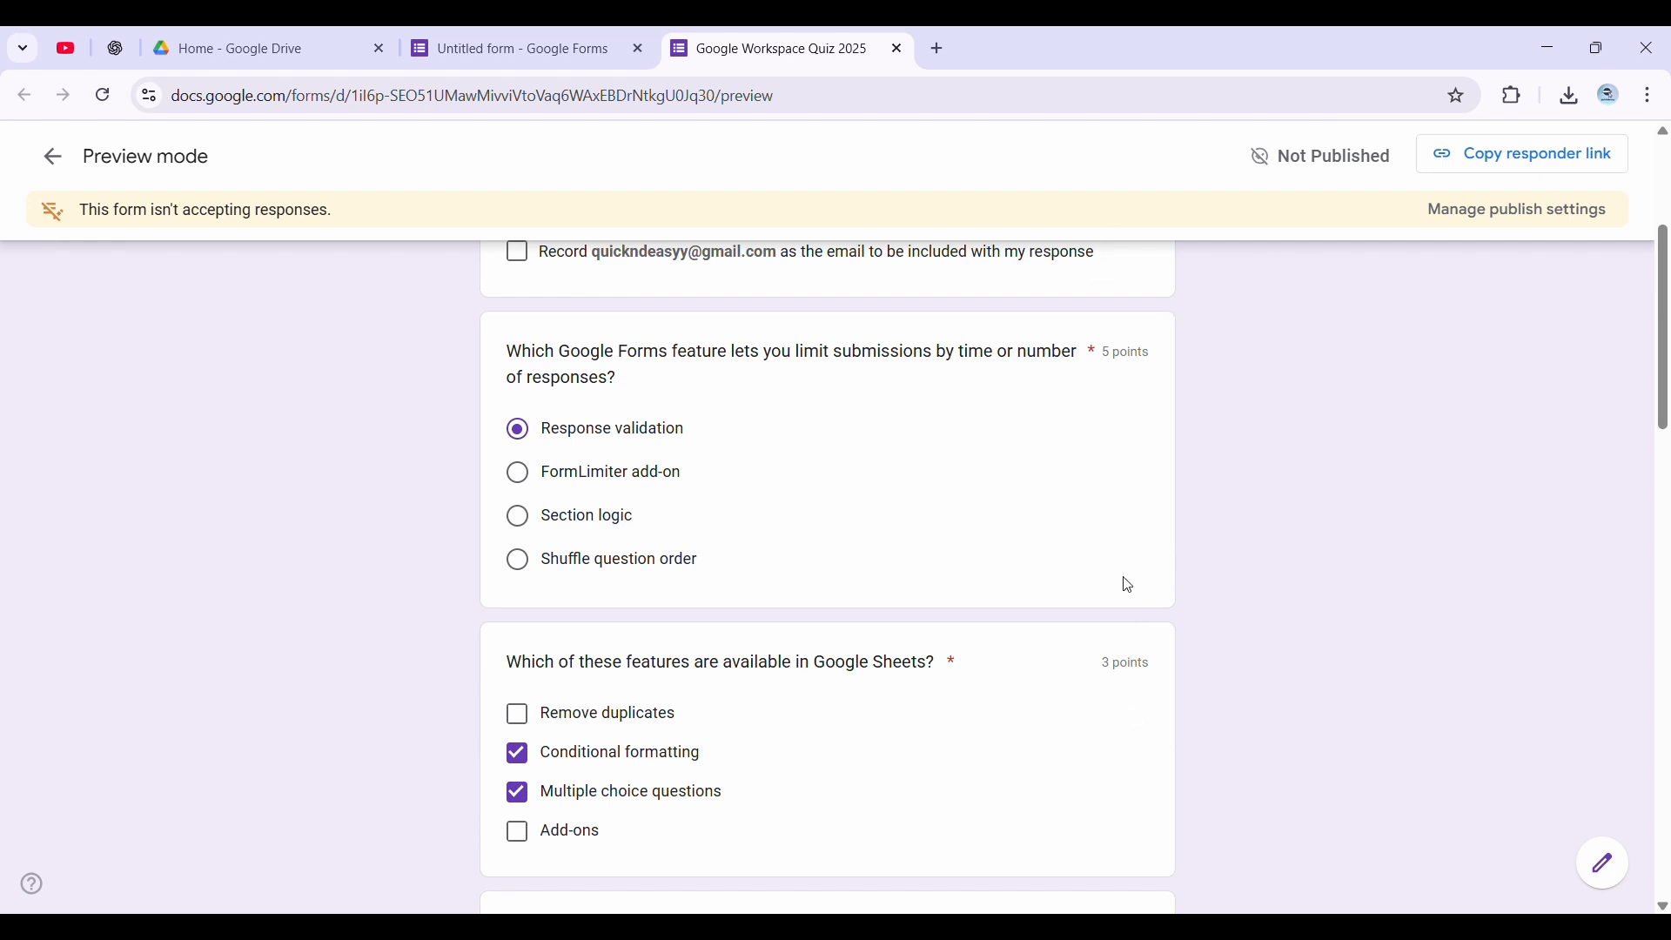
Turn off the Point values respondent setting in the form's quiz settings, then reload the quiz preview
left_click(514, 48)
left_click(952, 222)
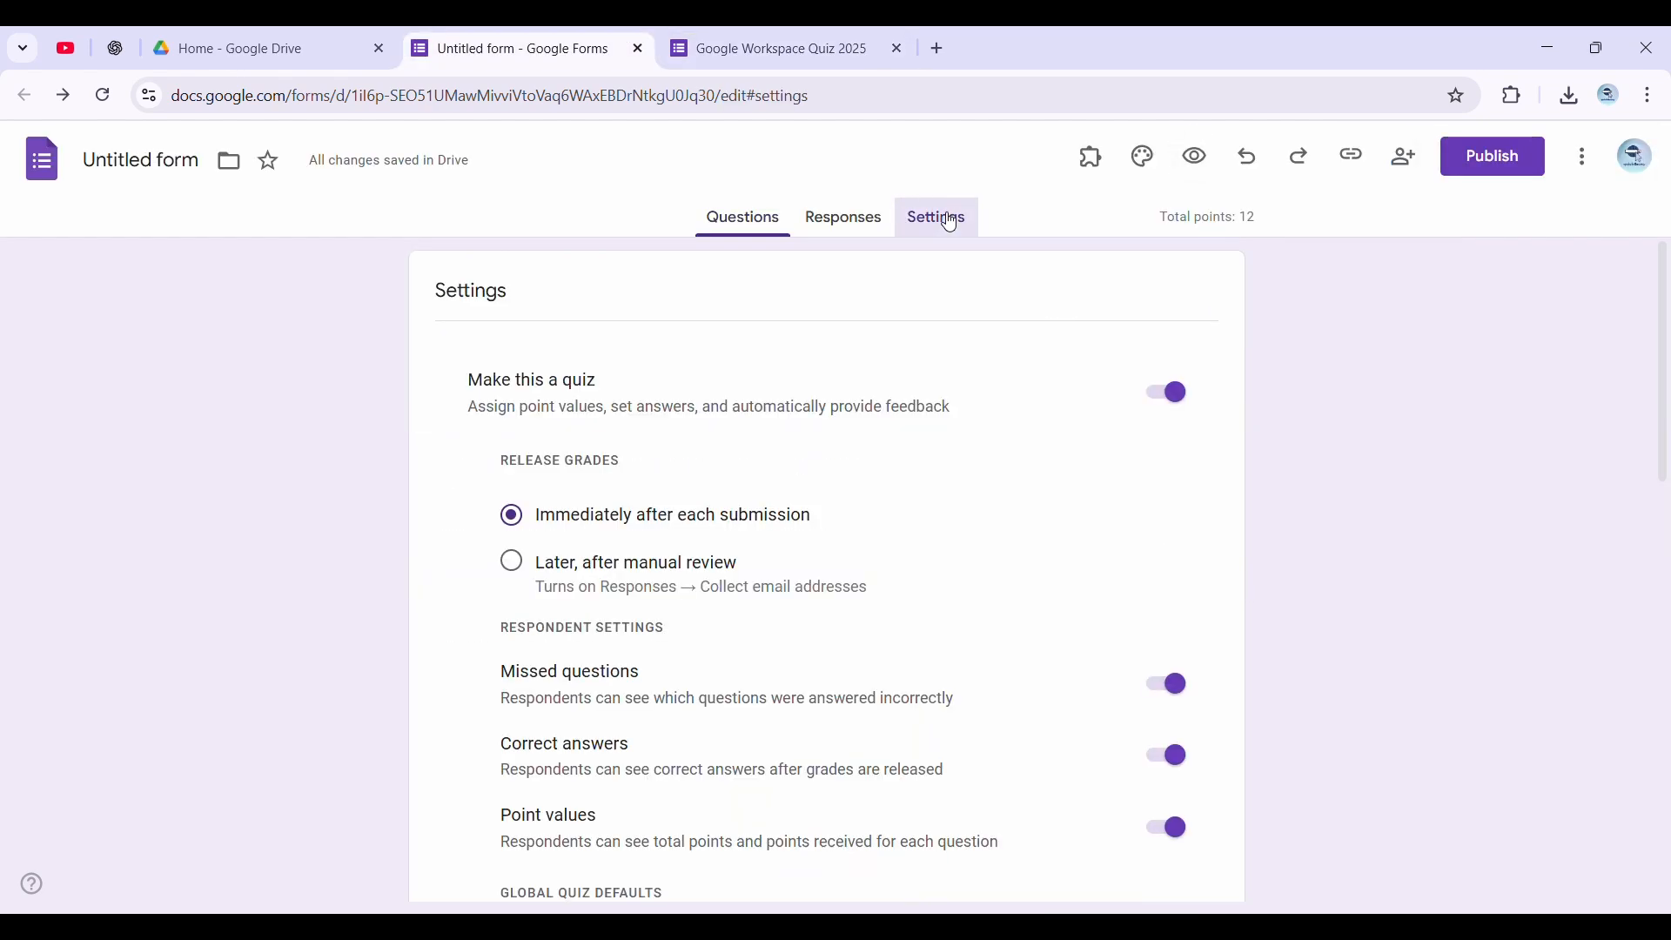
scroll(1044, 571, "down", 2)
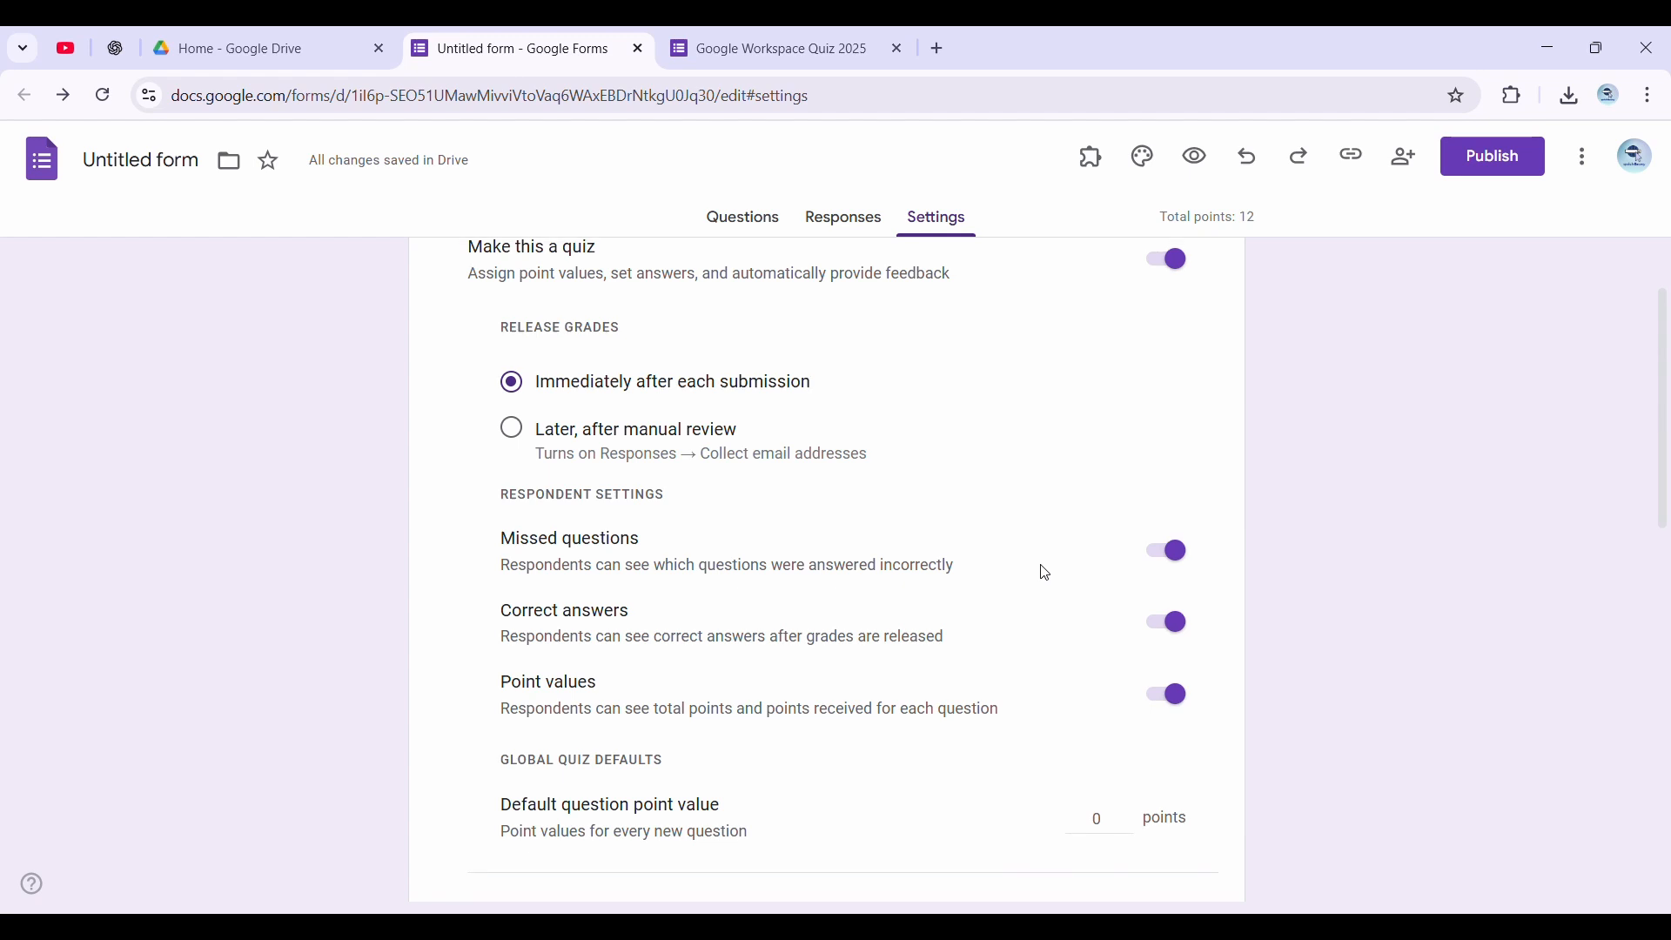
scroll(1041, 571, "down", 1)
left_click(1171, 609)
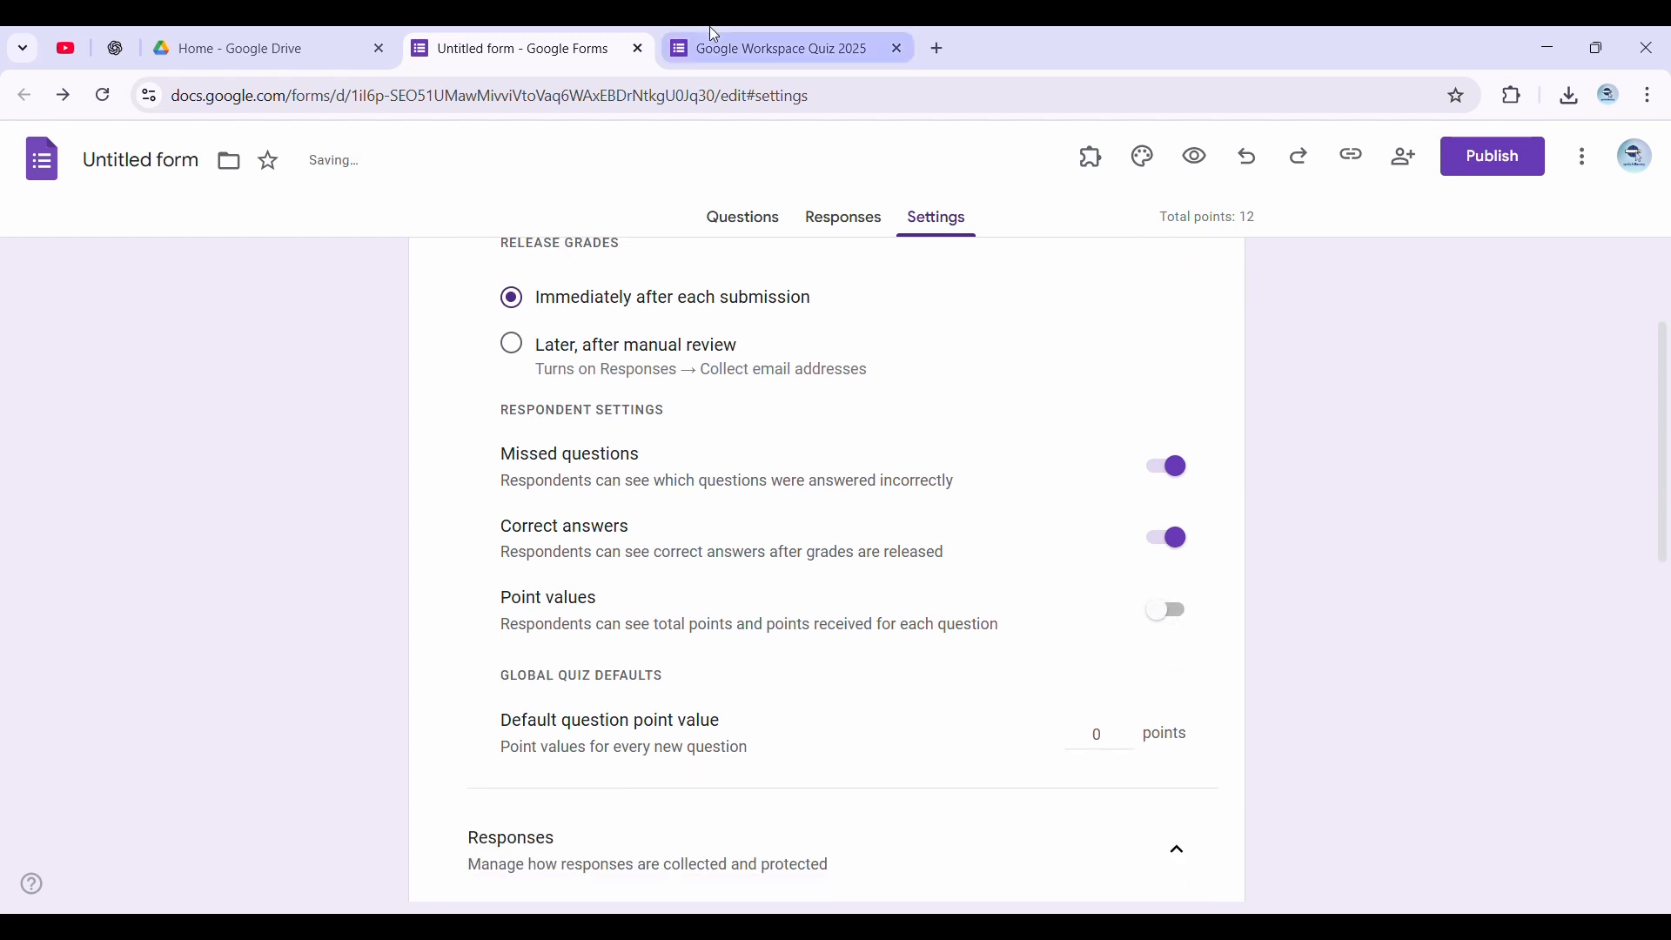
key("ctrl+Tab")
left_click(117, 110)
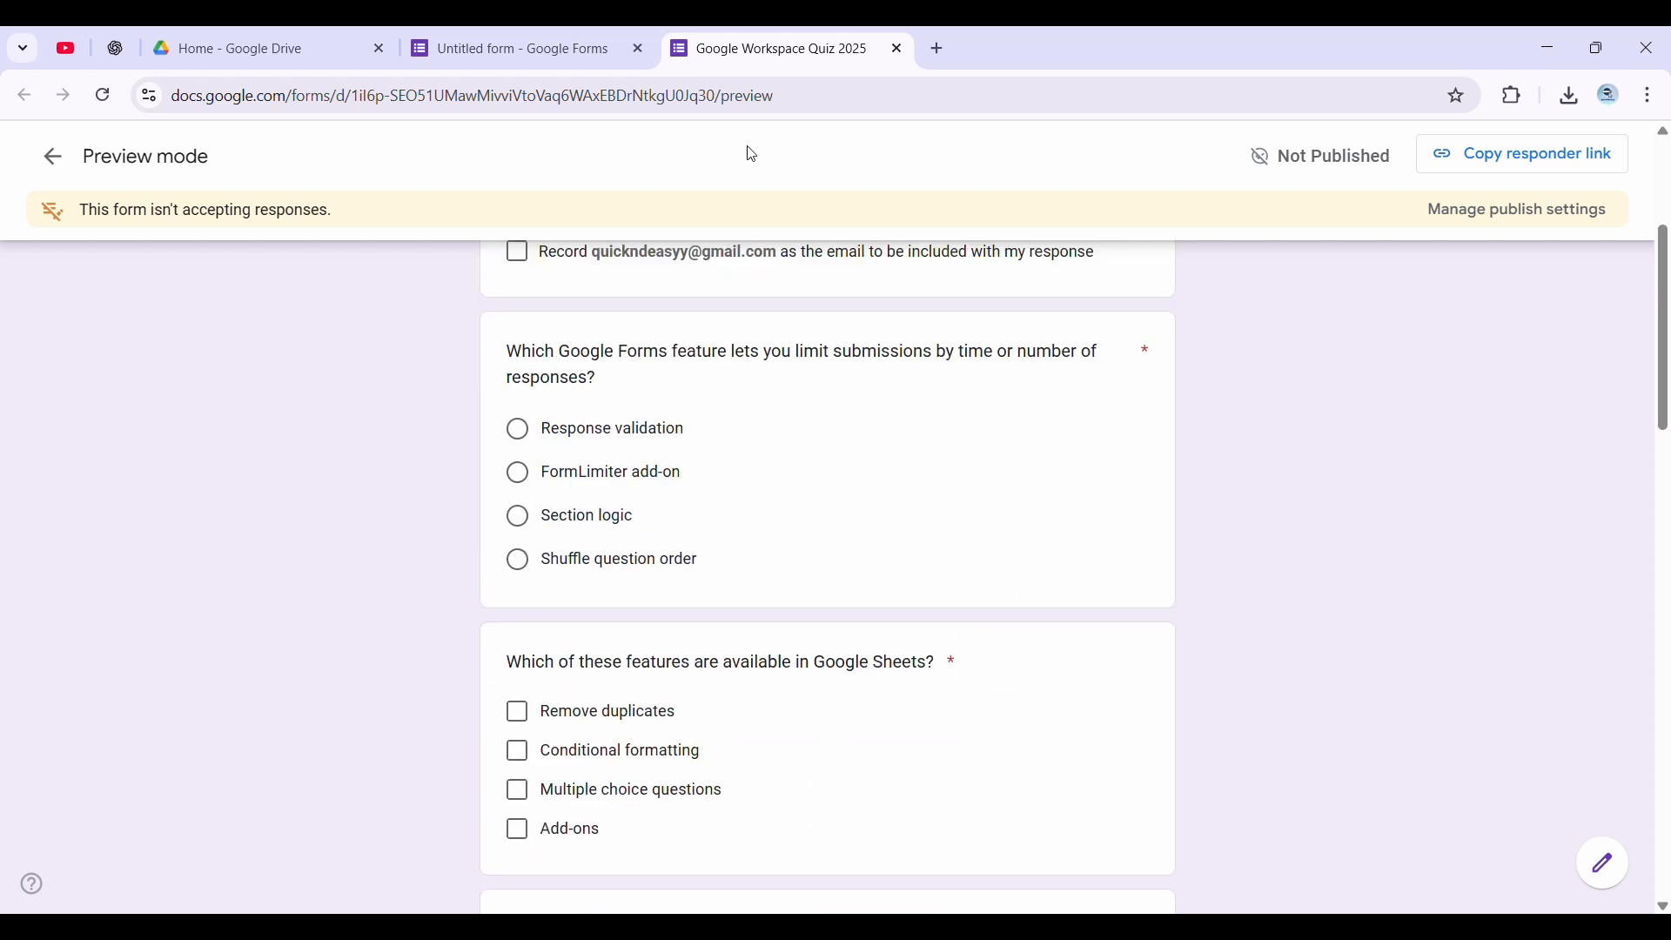
Return to the quiz's questions in the form editor and publish the form to anyone with the link
left_click(509, 37)
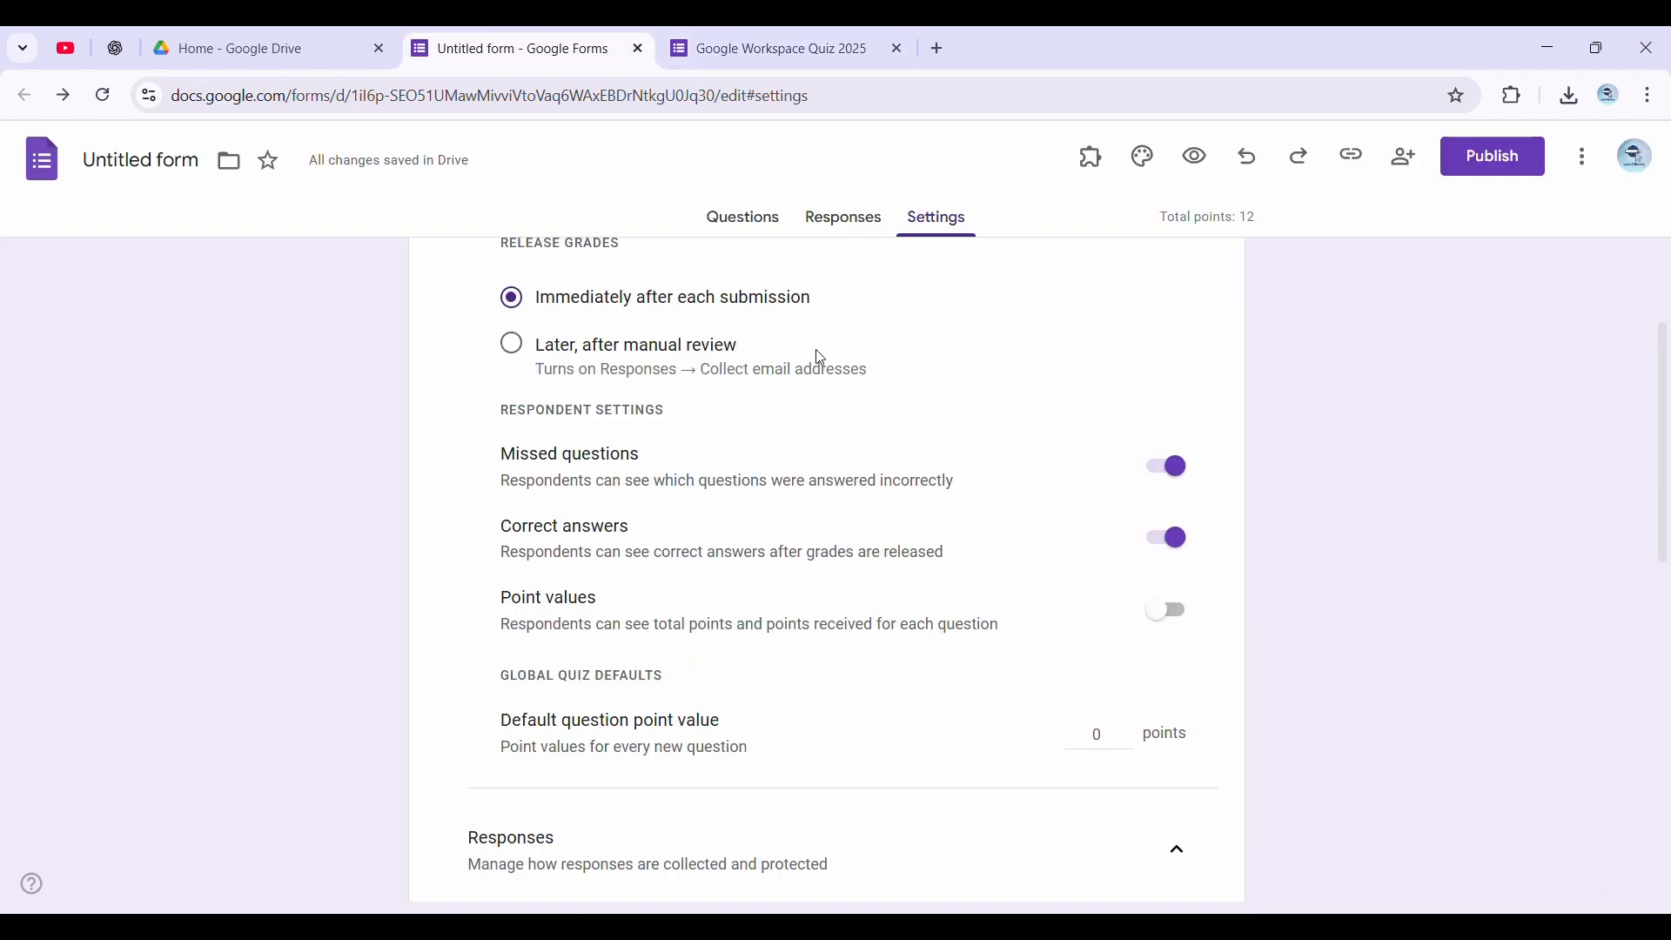
left_click(740, 219)
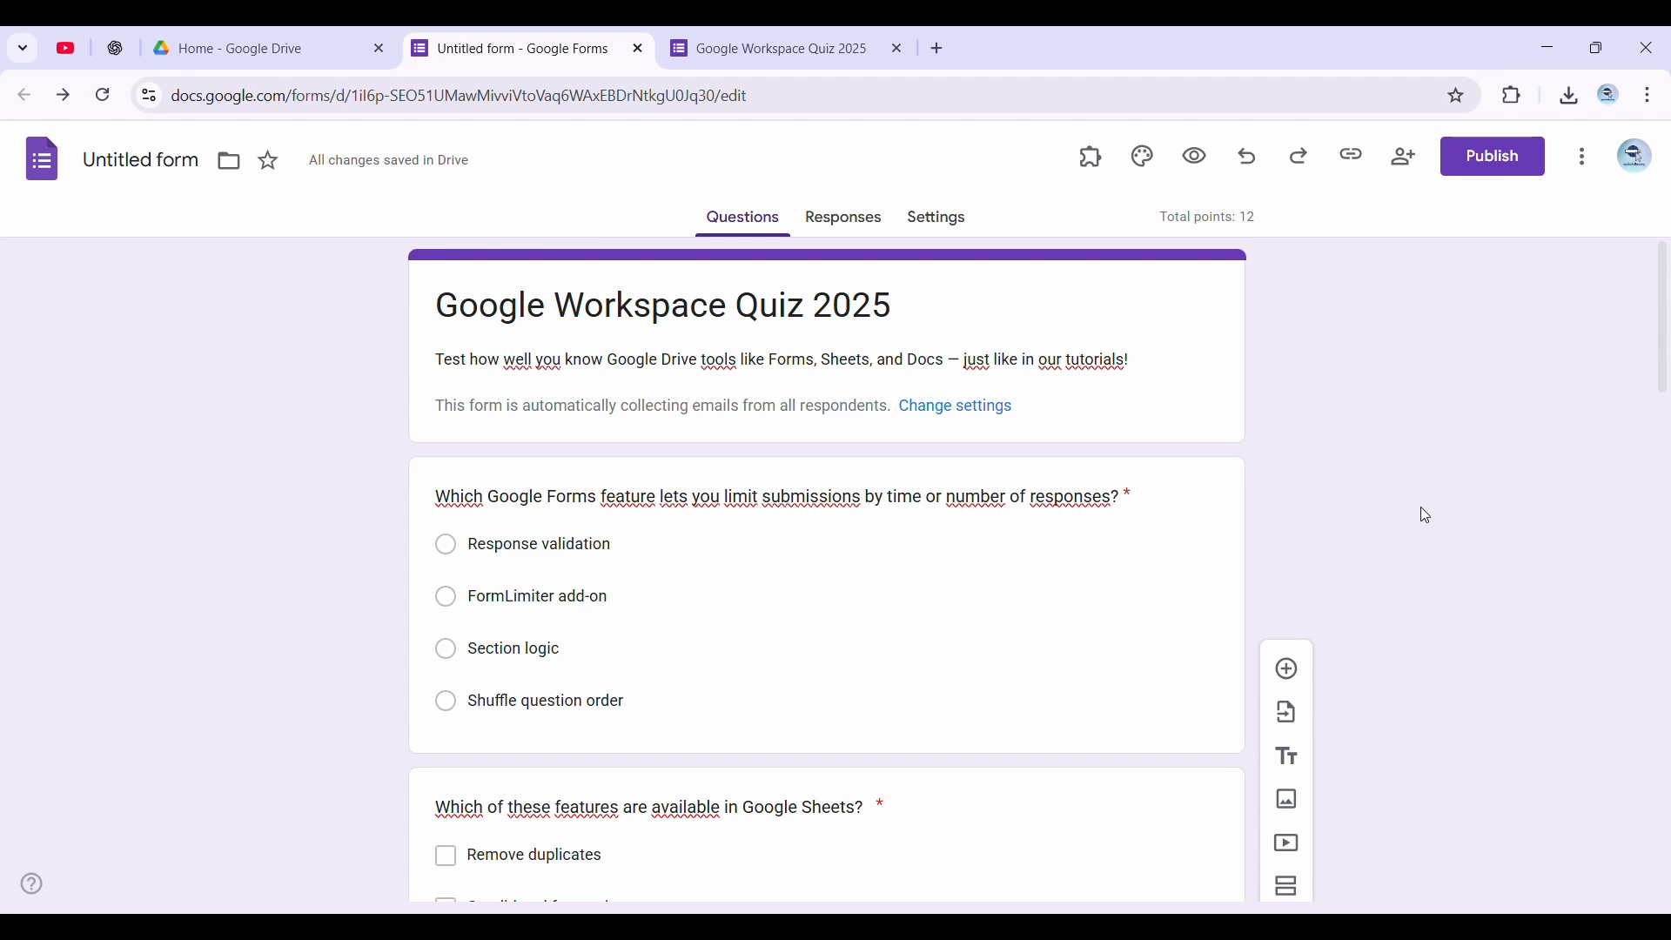
left_click(1473, 179)
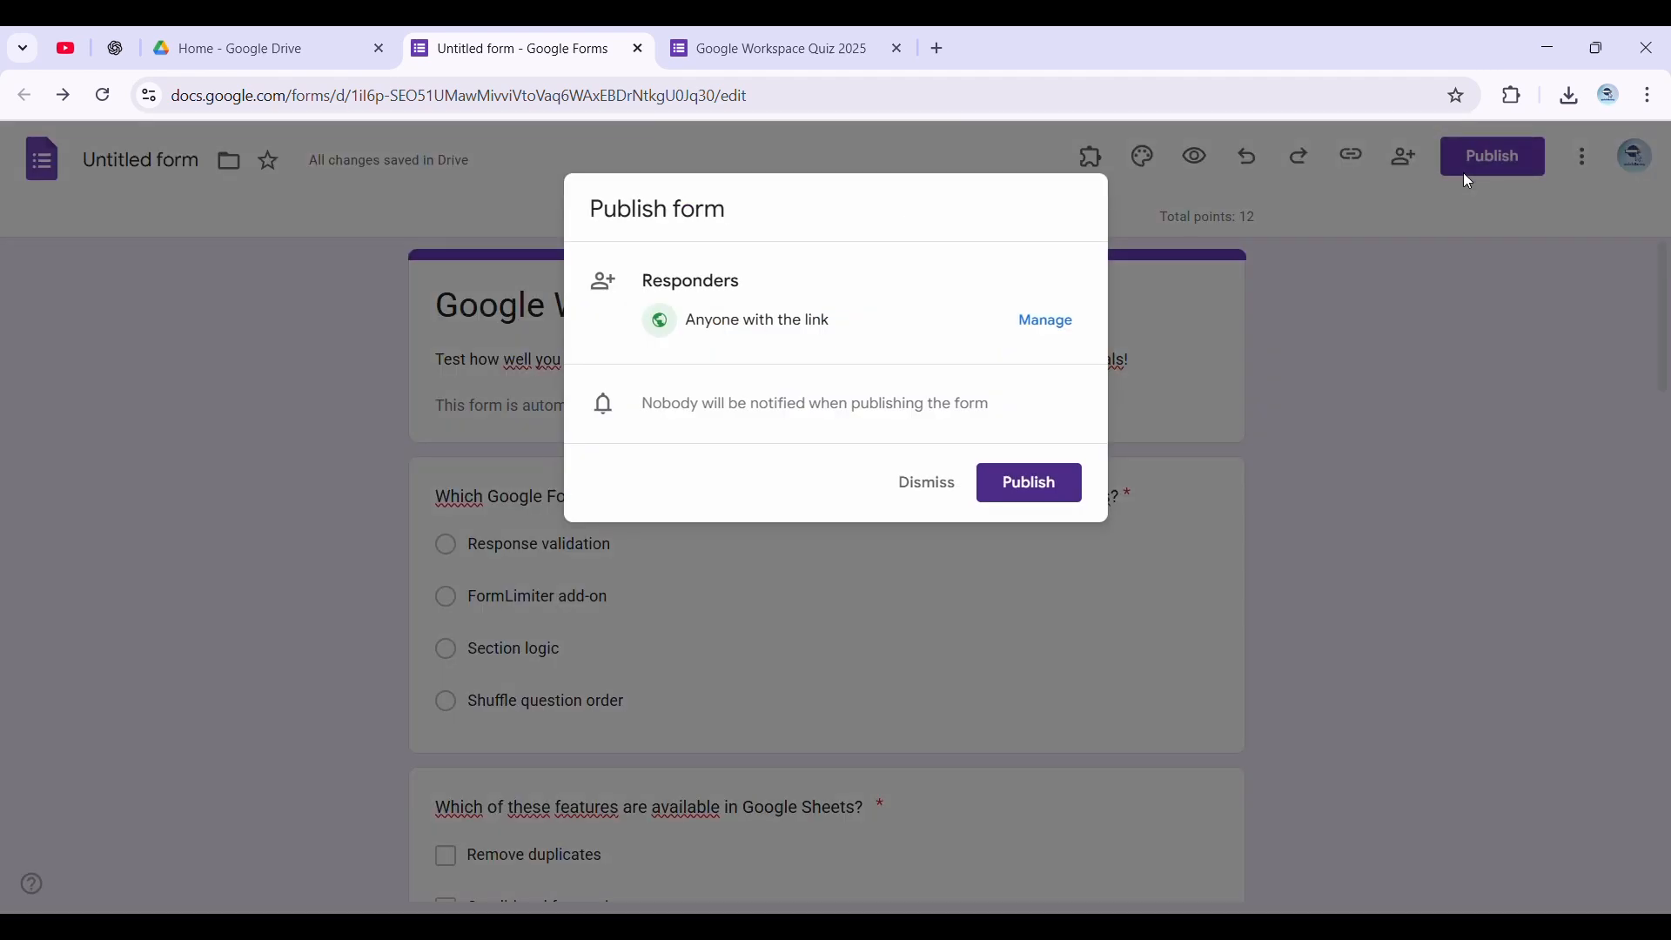
left_click(1033, 487)
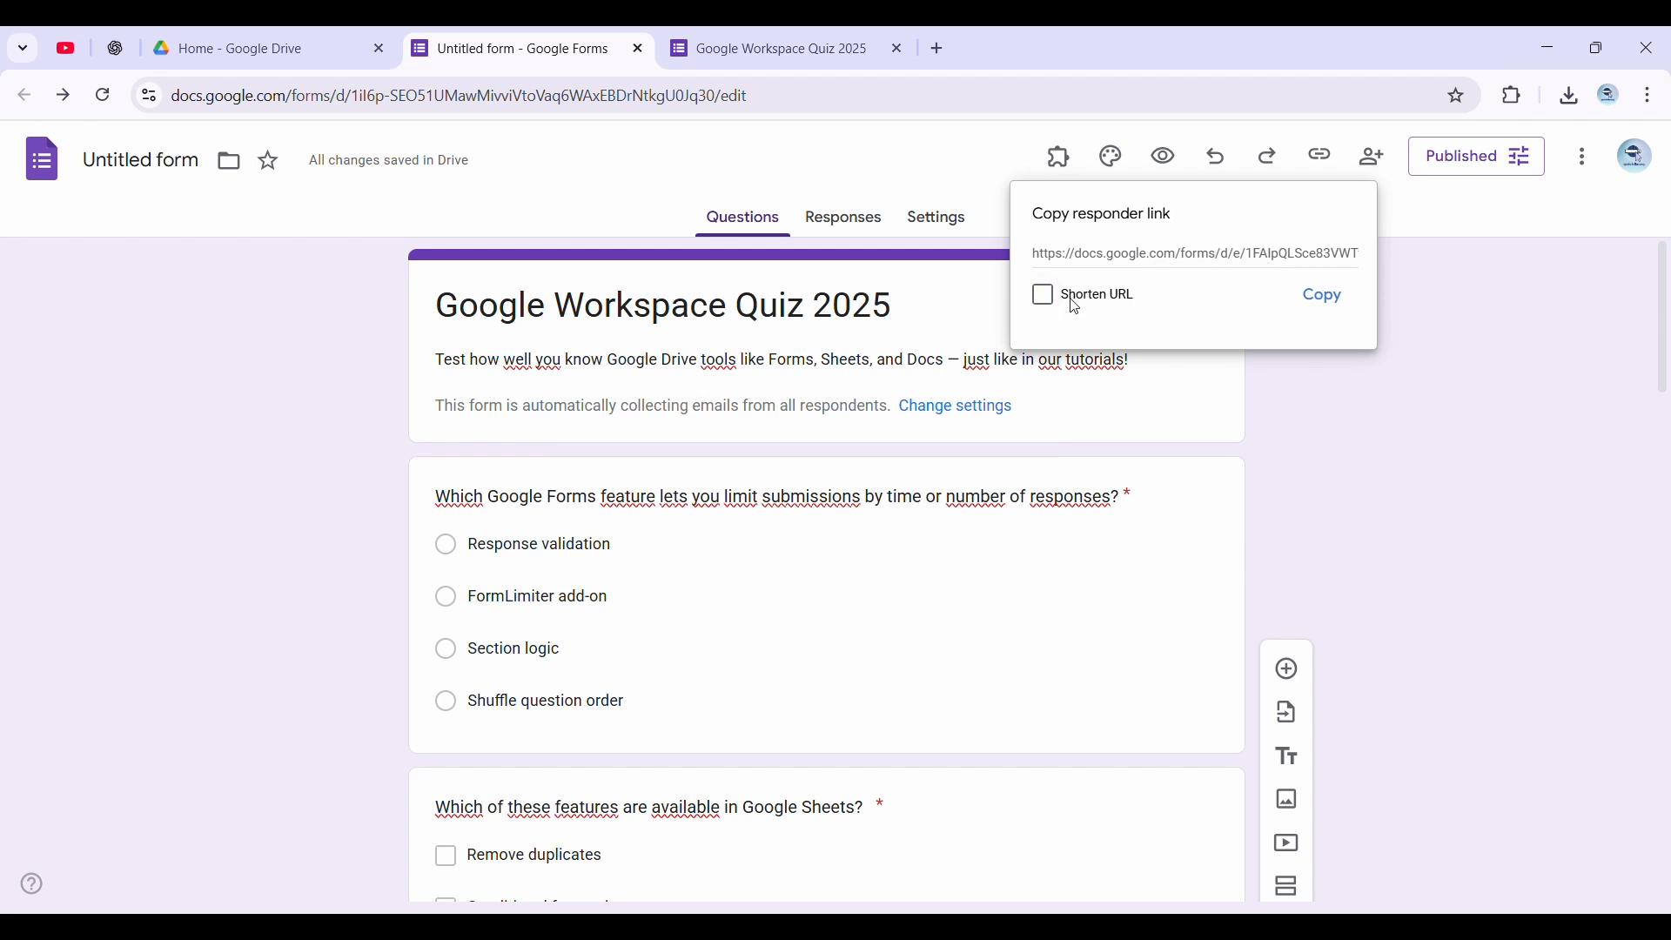
Copy the shortened responder link and open the published quiz with it in a new browser tab
left_click(1325, 297)
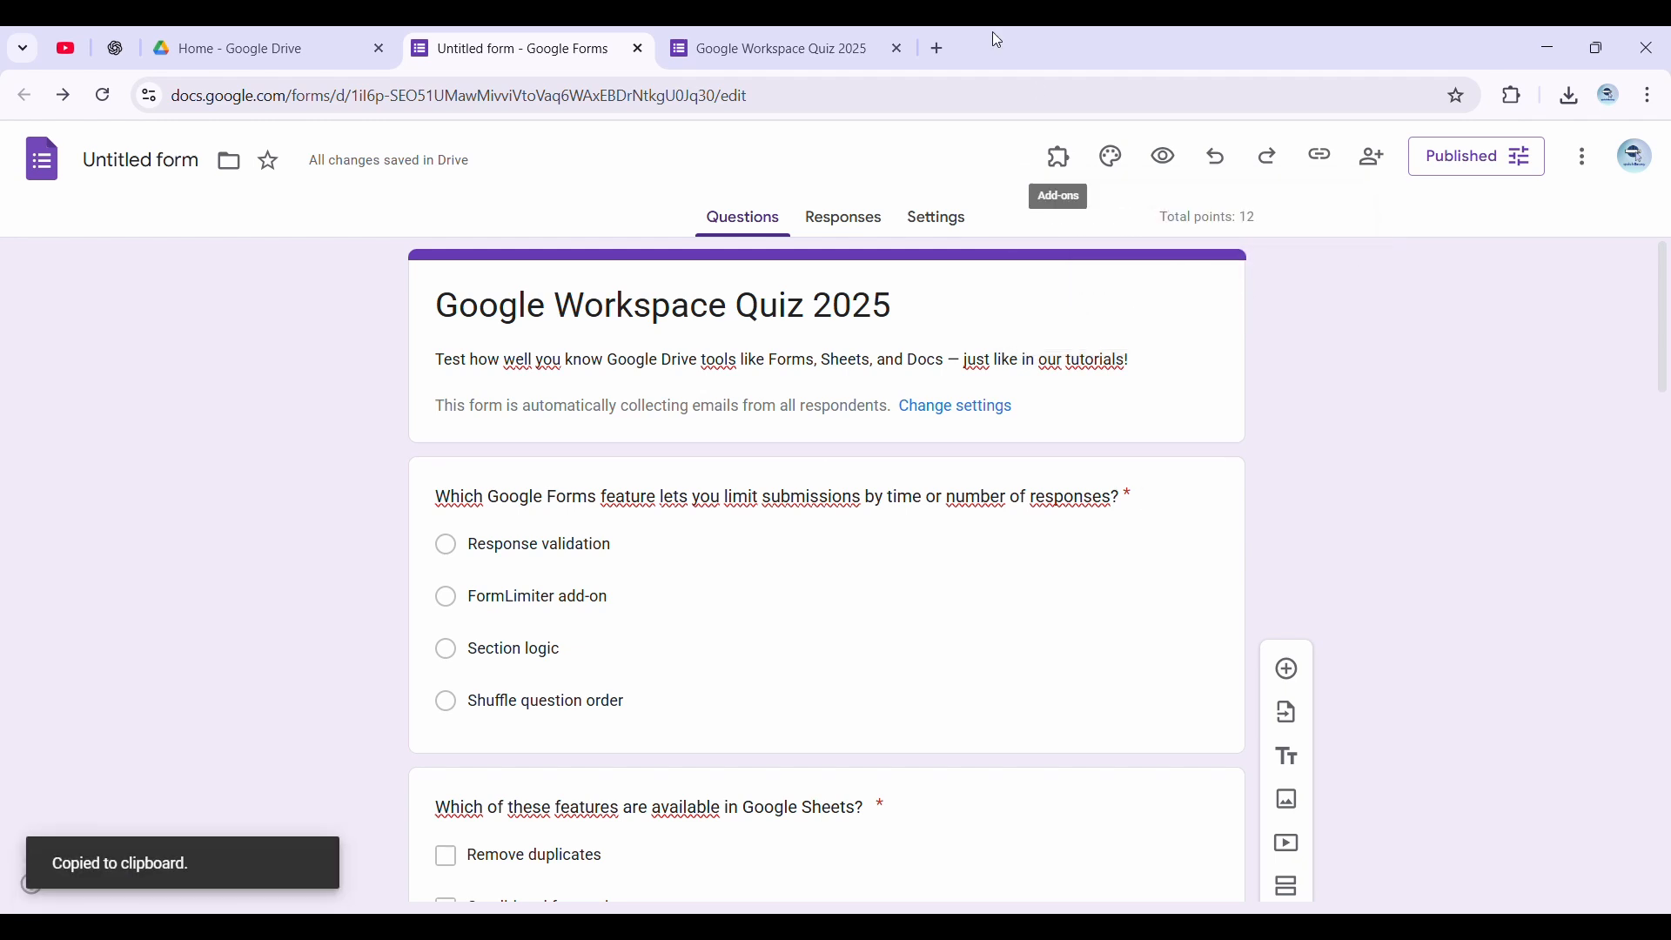
left_click(963, 52)
key("ctrl+v")
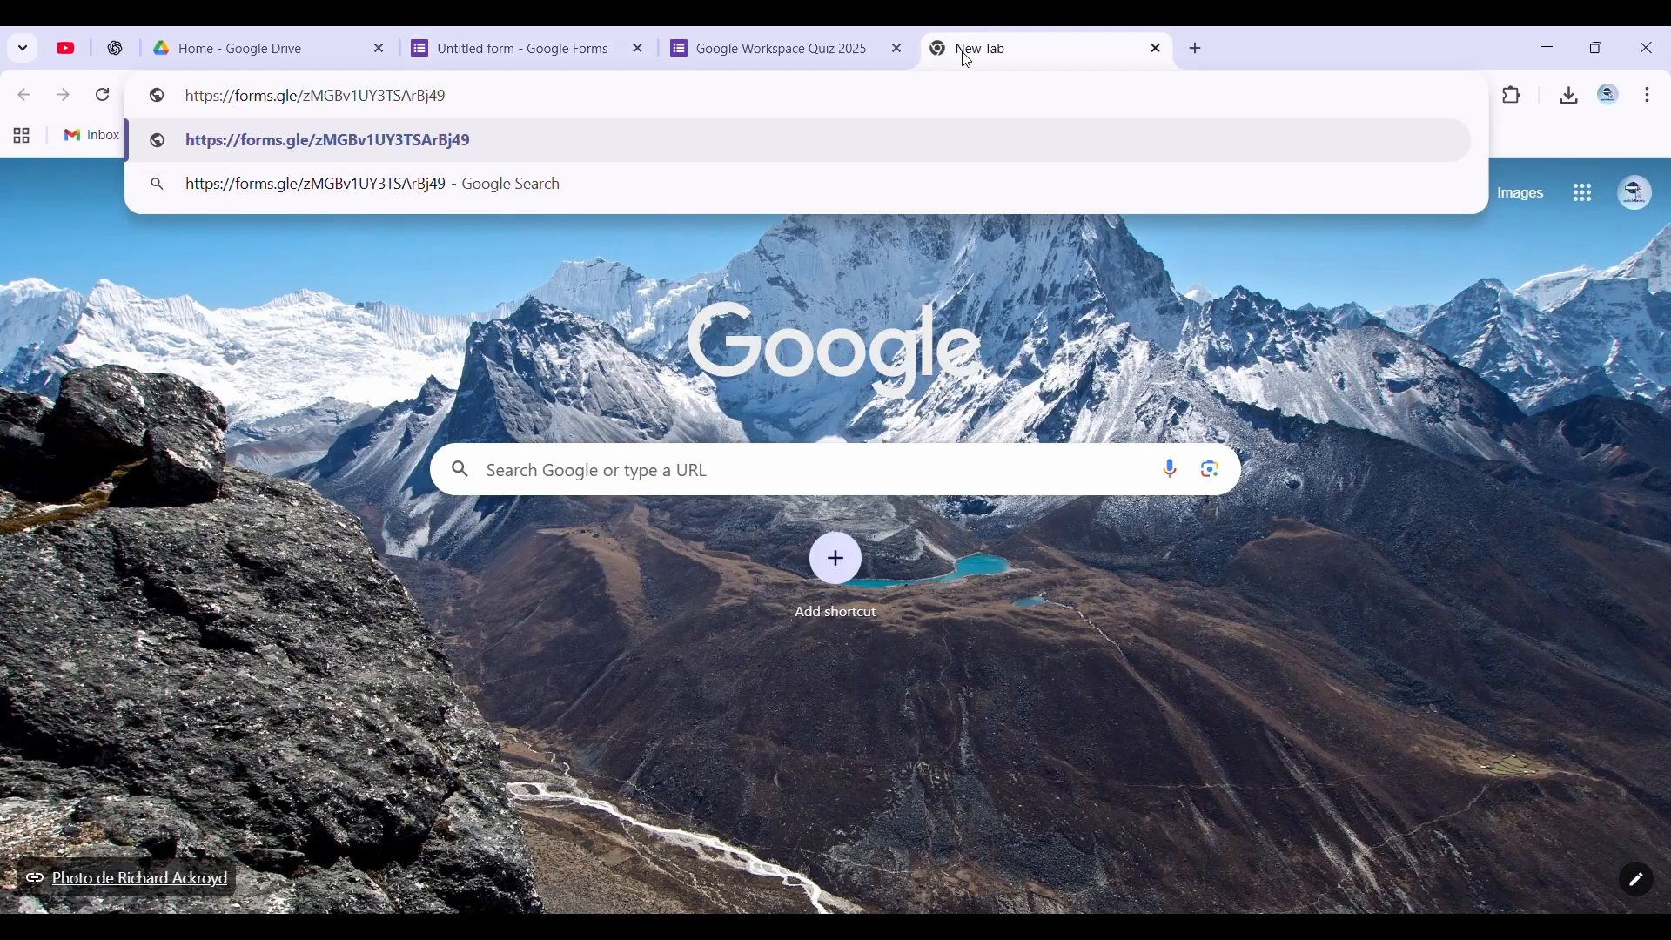
key("Return")
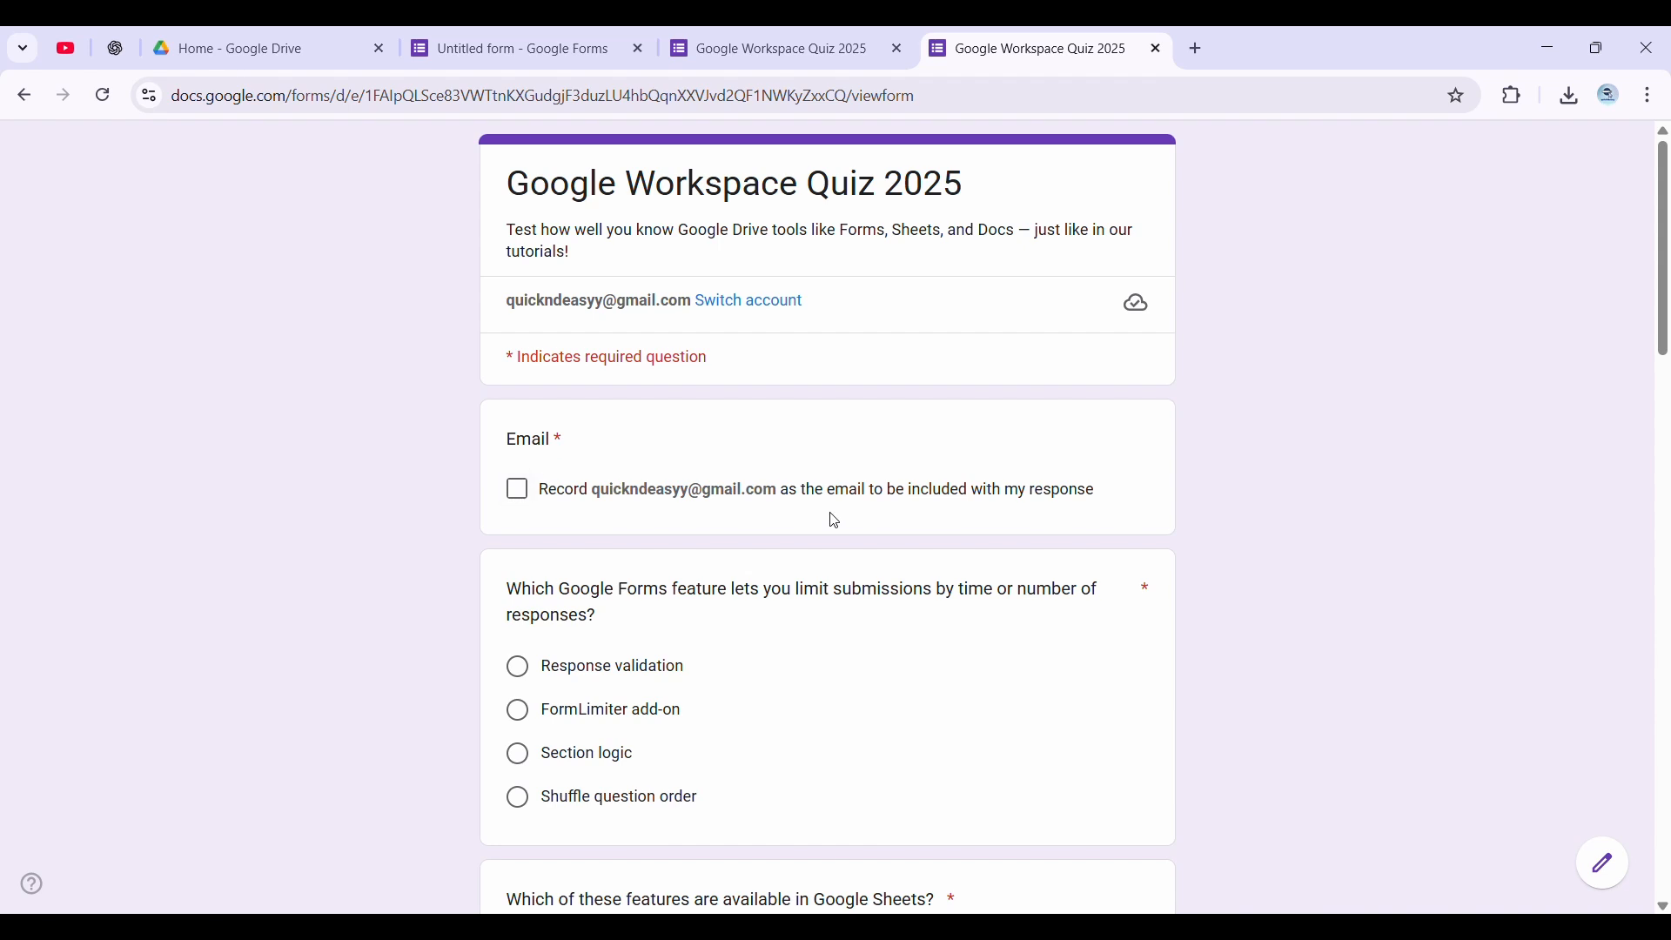
Agree to record the account's email with the response and answer the first question with "FormLimiter add-on"
left_click(560, 503)
left_click(614, 711)
Select "Remove duplicates", "Conditional formatting" and "Add-ons" as the answers to the Google Sheets features question
scroll(996, 642, "down", 4)
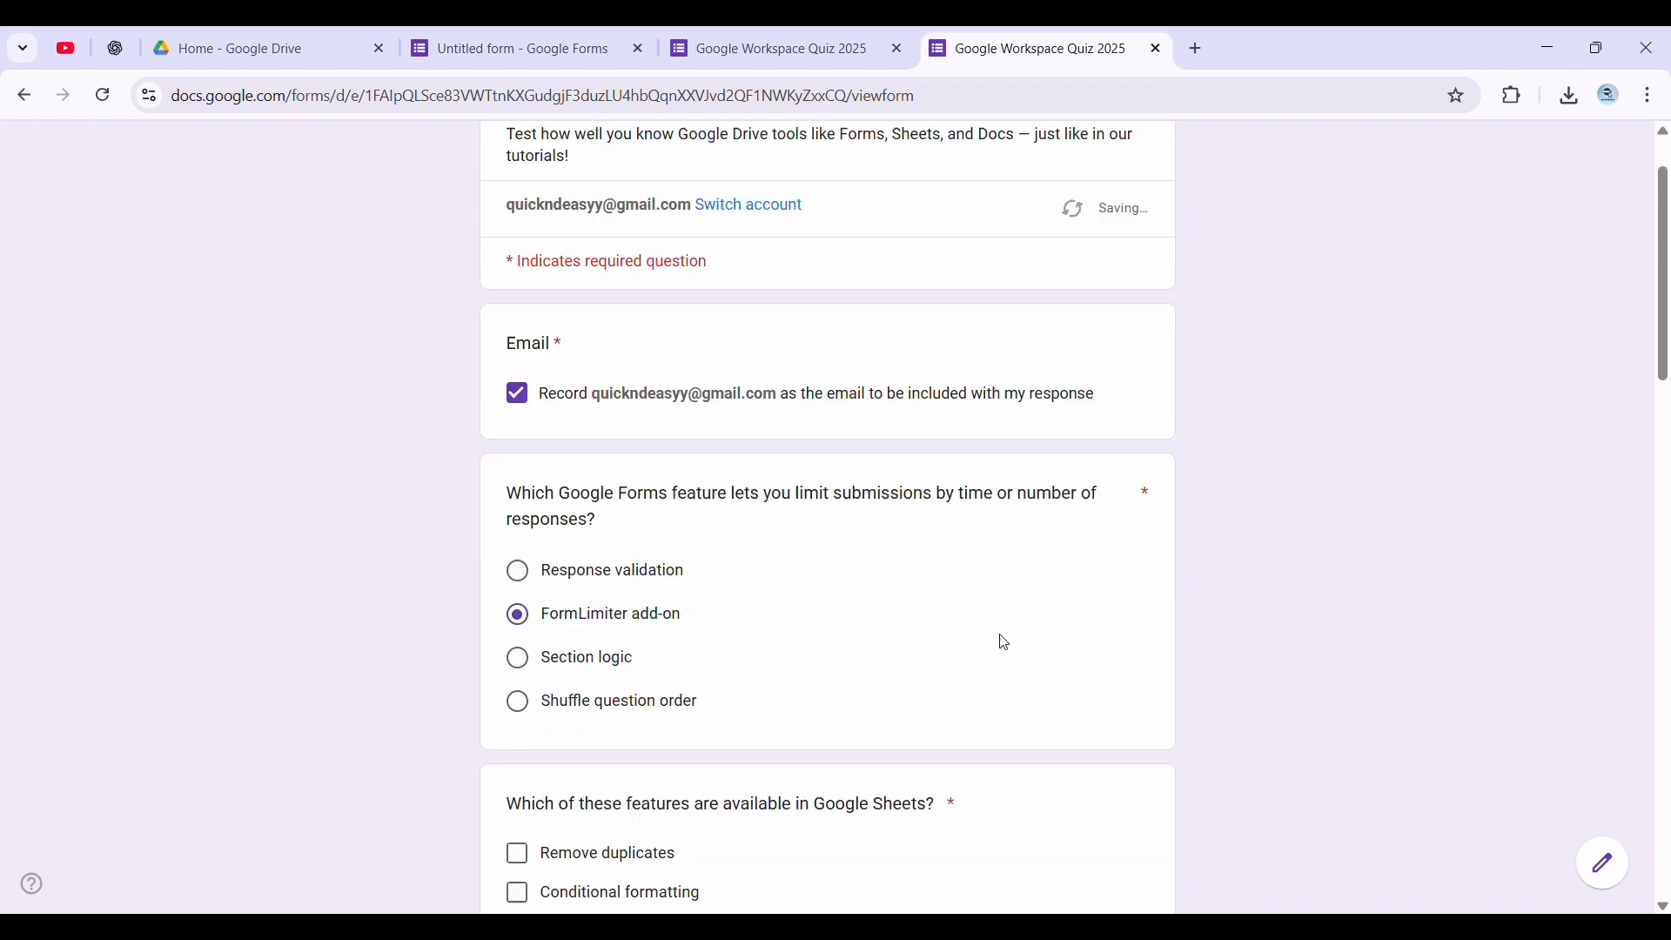
left_click(617, 748)
left_click(630, 663)
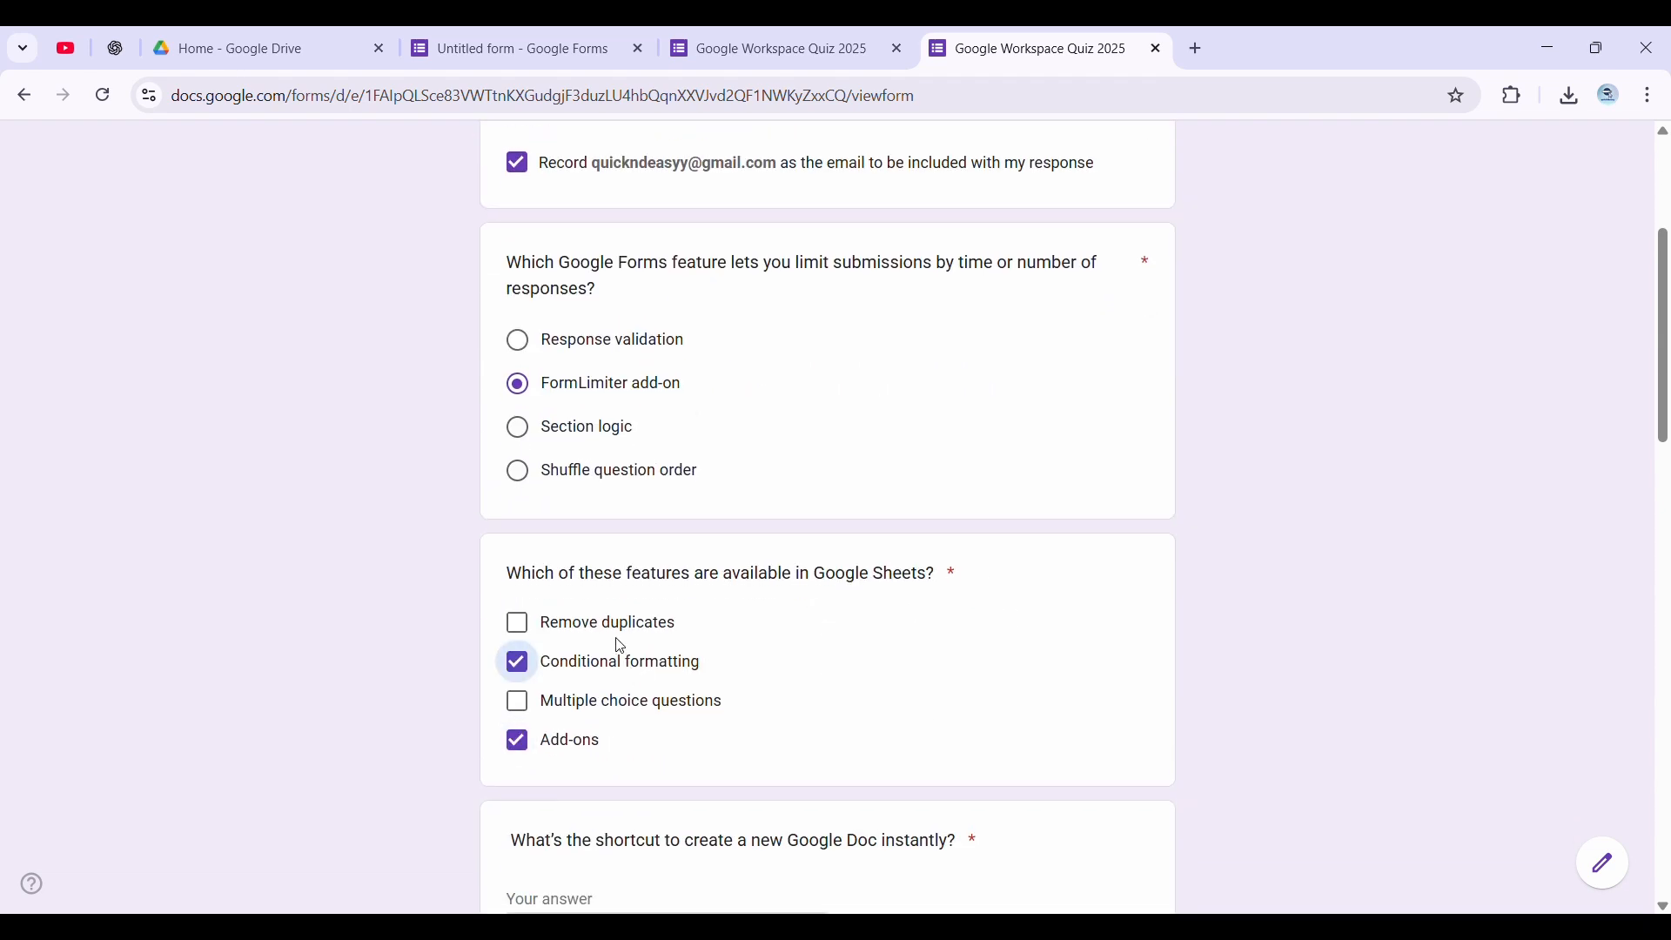
left_click(616, 635)
scroll(794, 675, "down", 4)
Change the first question's answer to "Section logic" and enter "Doc.new" as the answer to the Google Doc shortcut question
scroll(794, 672, "up", 4)
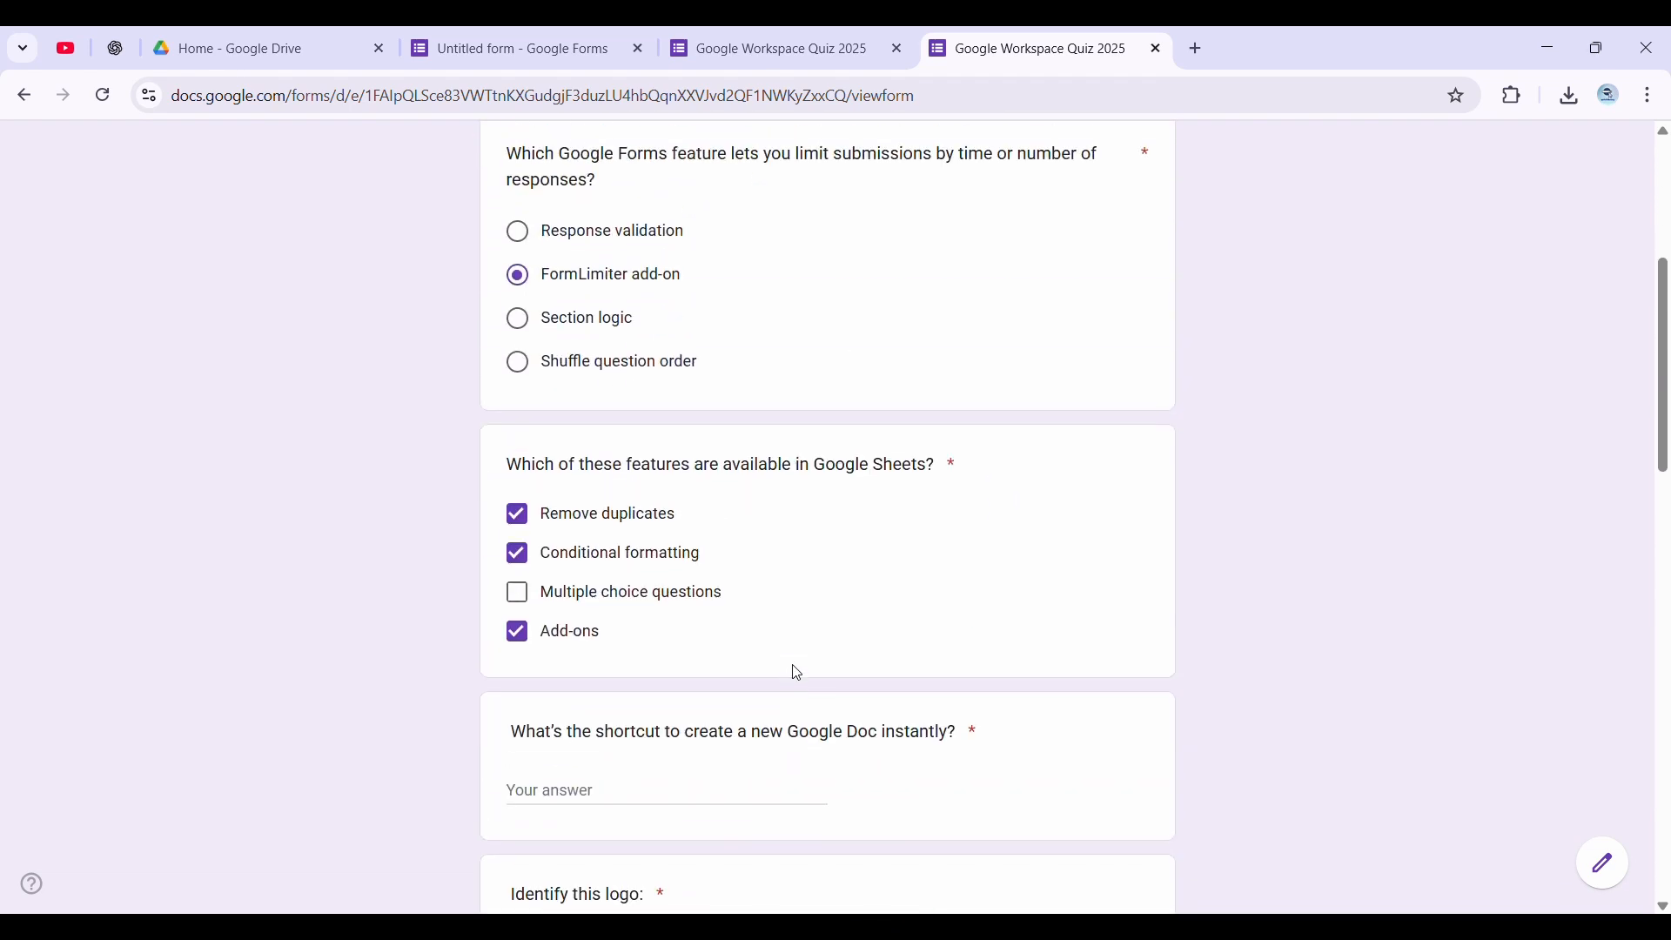
left_click(585, 440)
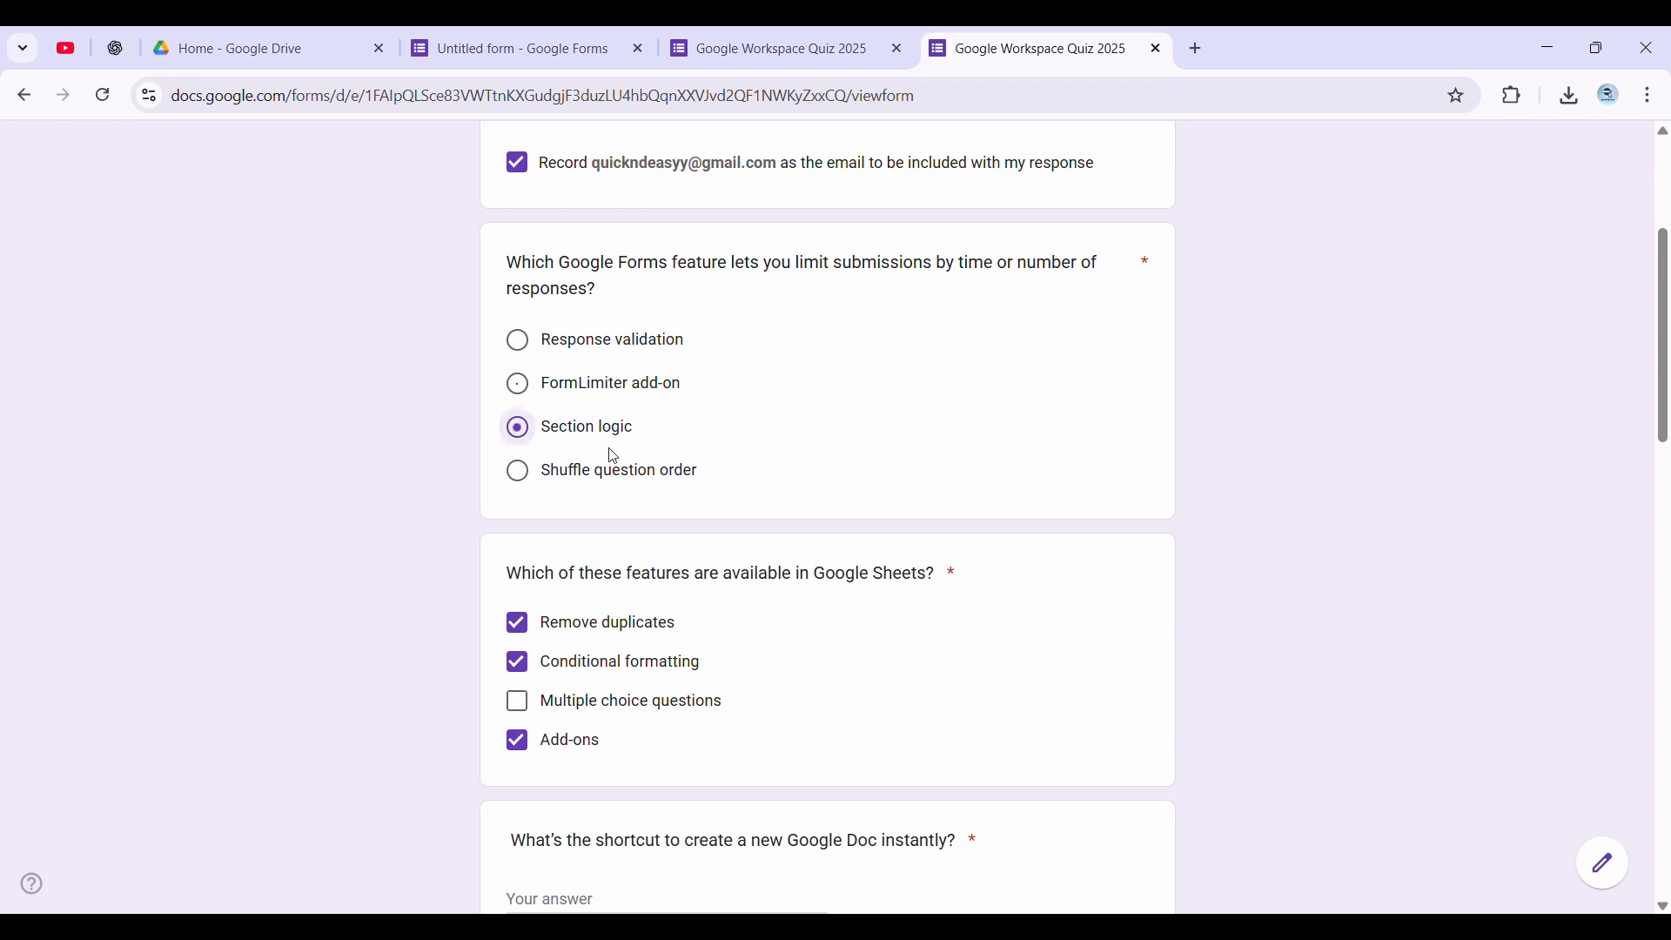
scroll(845, 557, "down", 3)
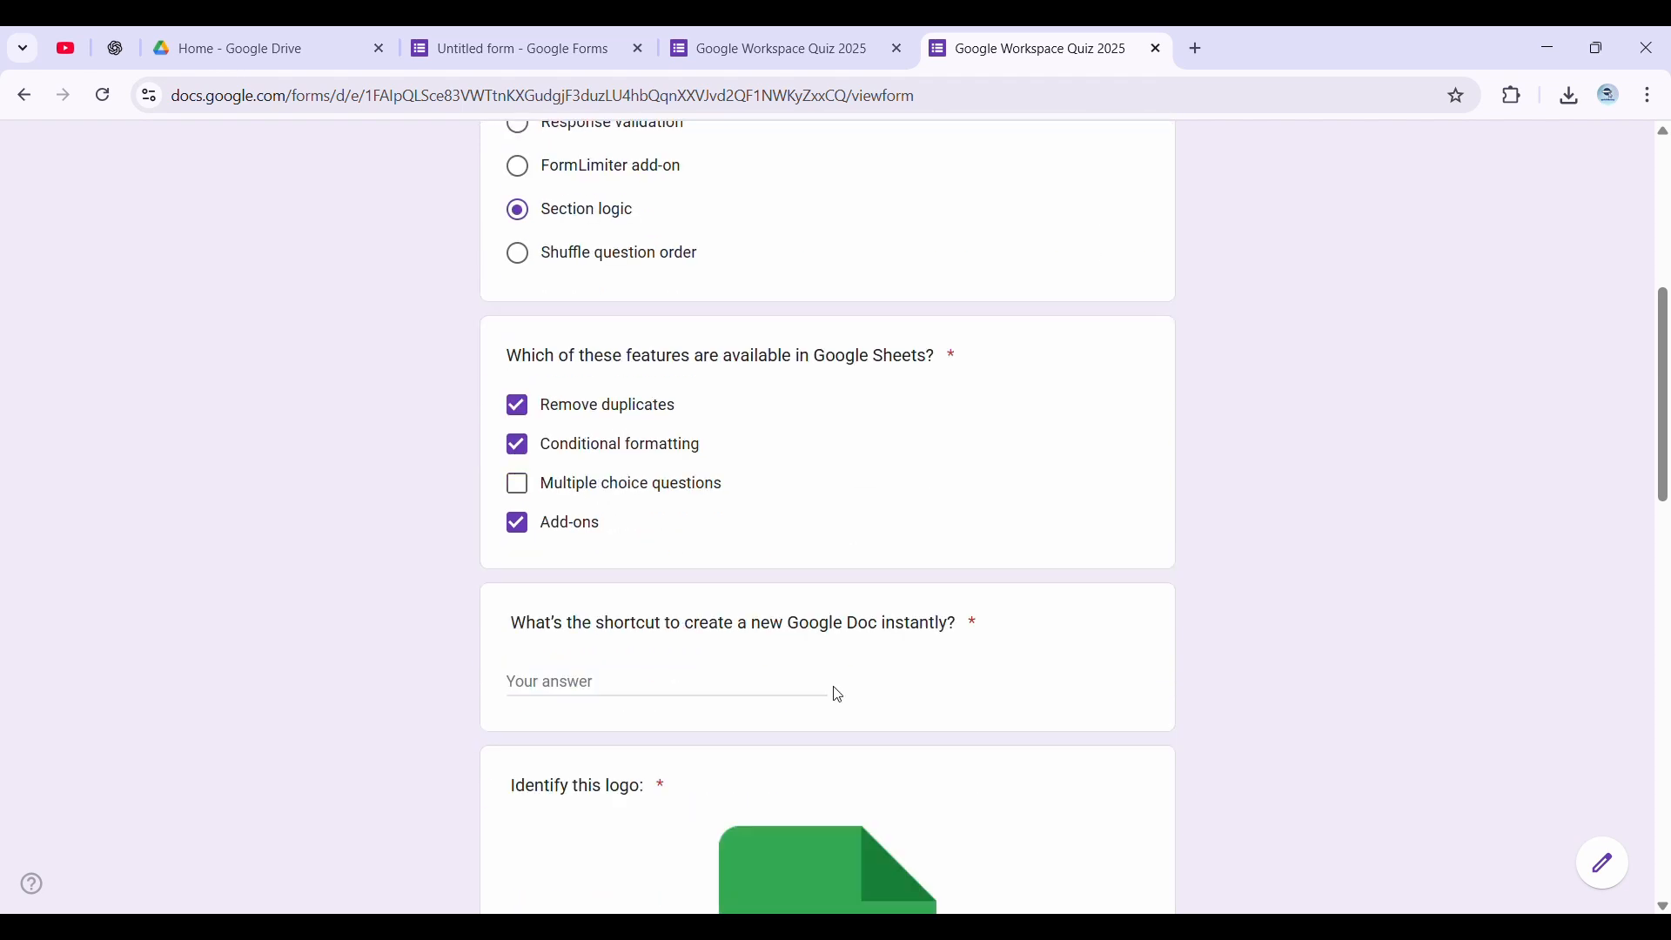
left_click(717, 691)
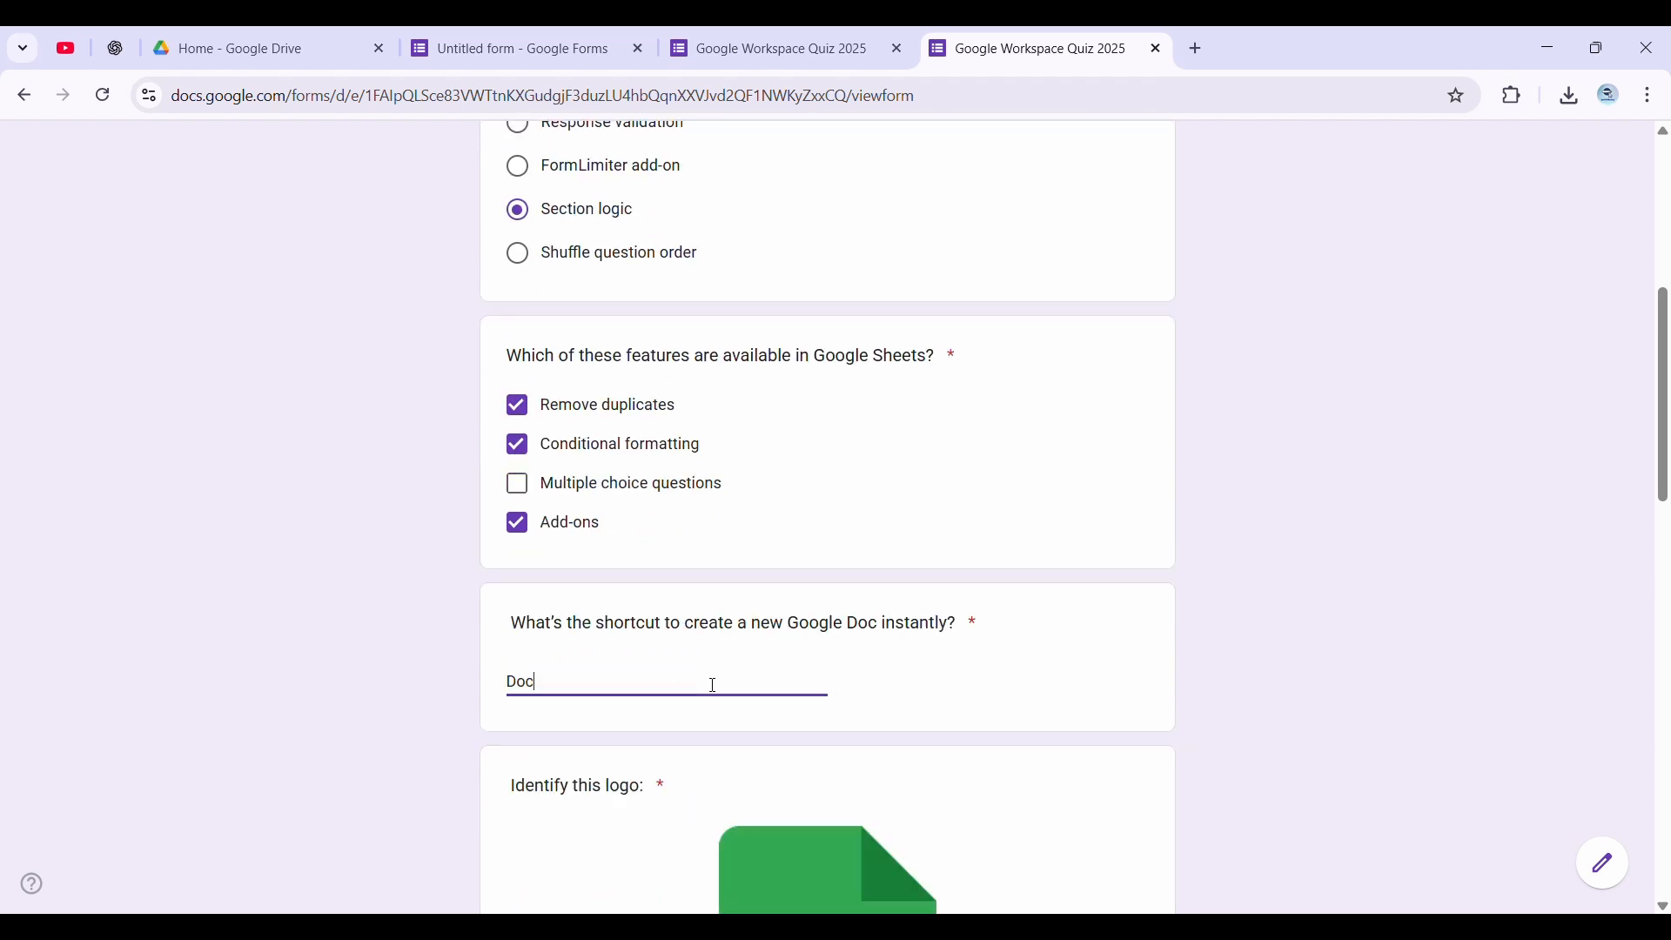
type("Doc.new")
Answer the logo question with "Google Sheets" and look over the blank question and video below it
scroll(1008, 564, "down", 7)
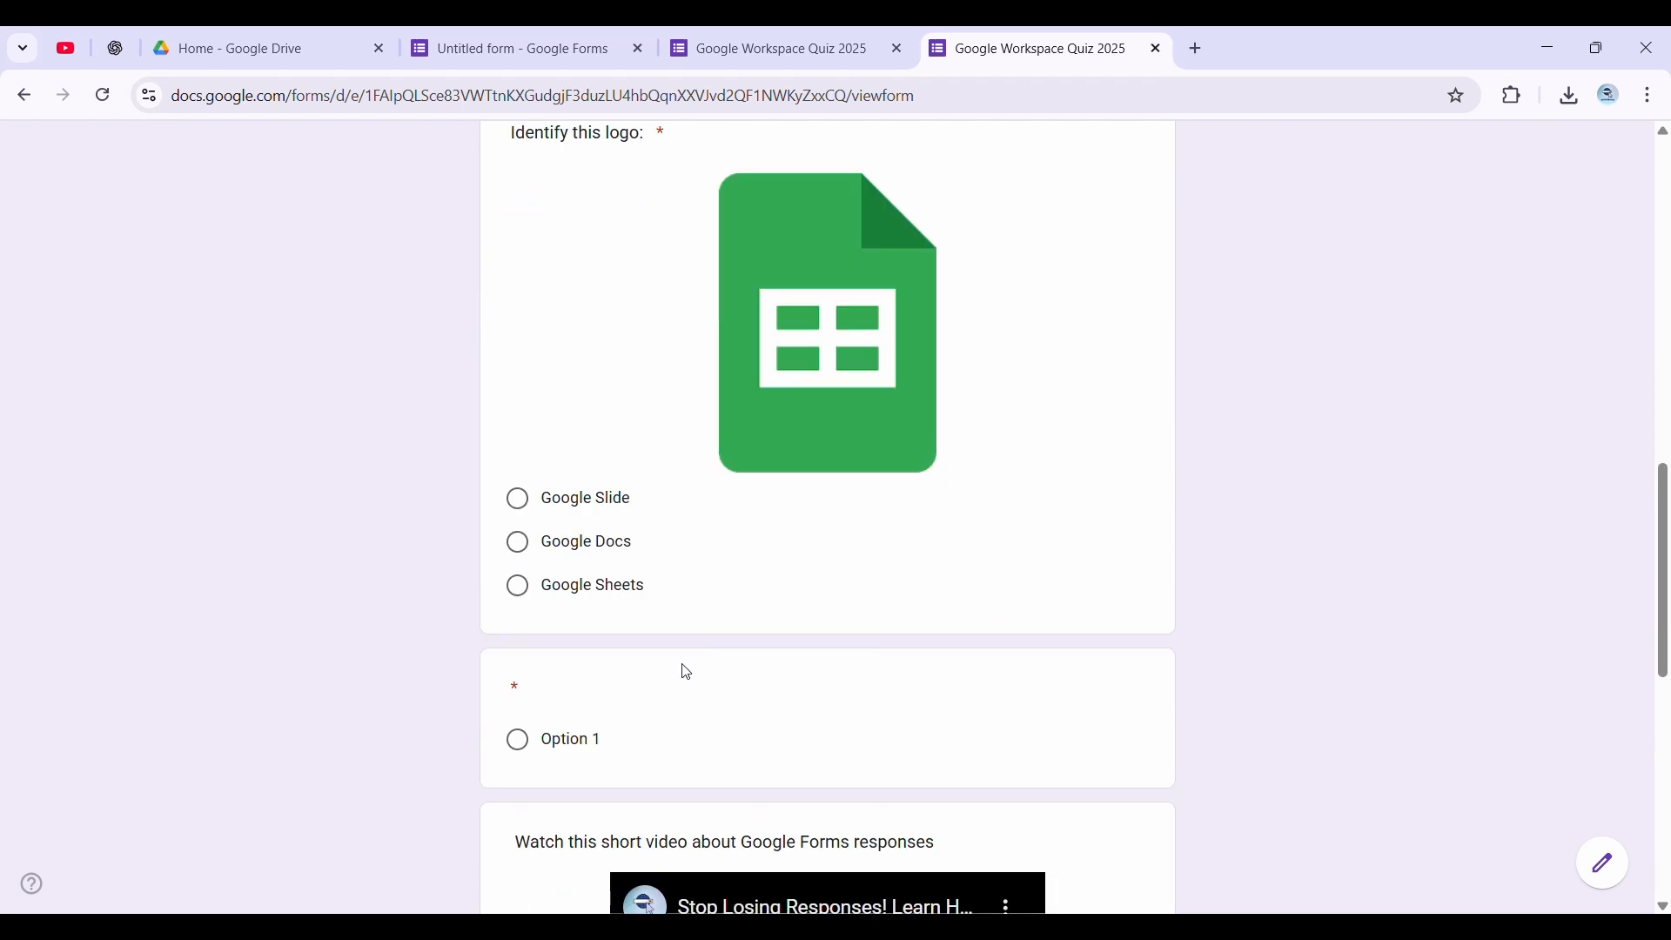
scroll(572, 706, "down", 4)
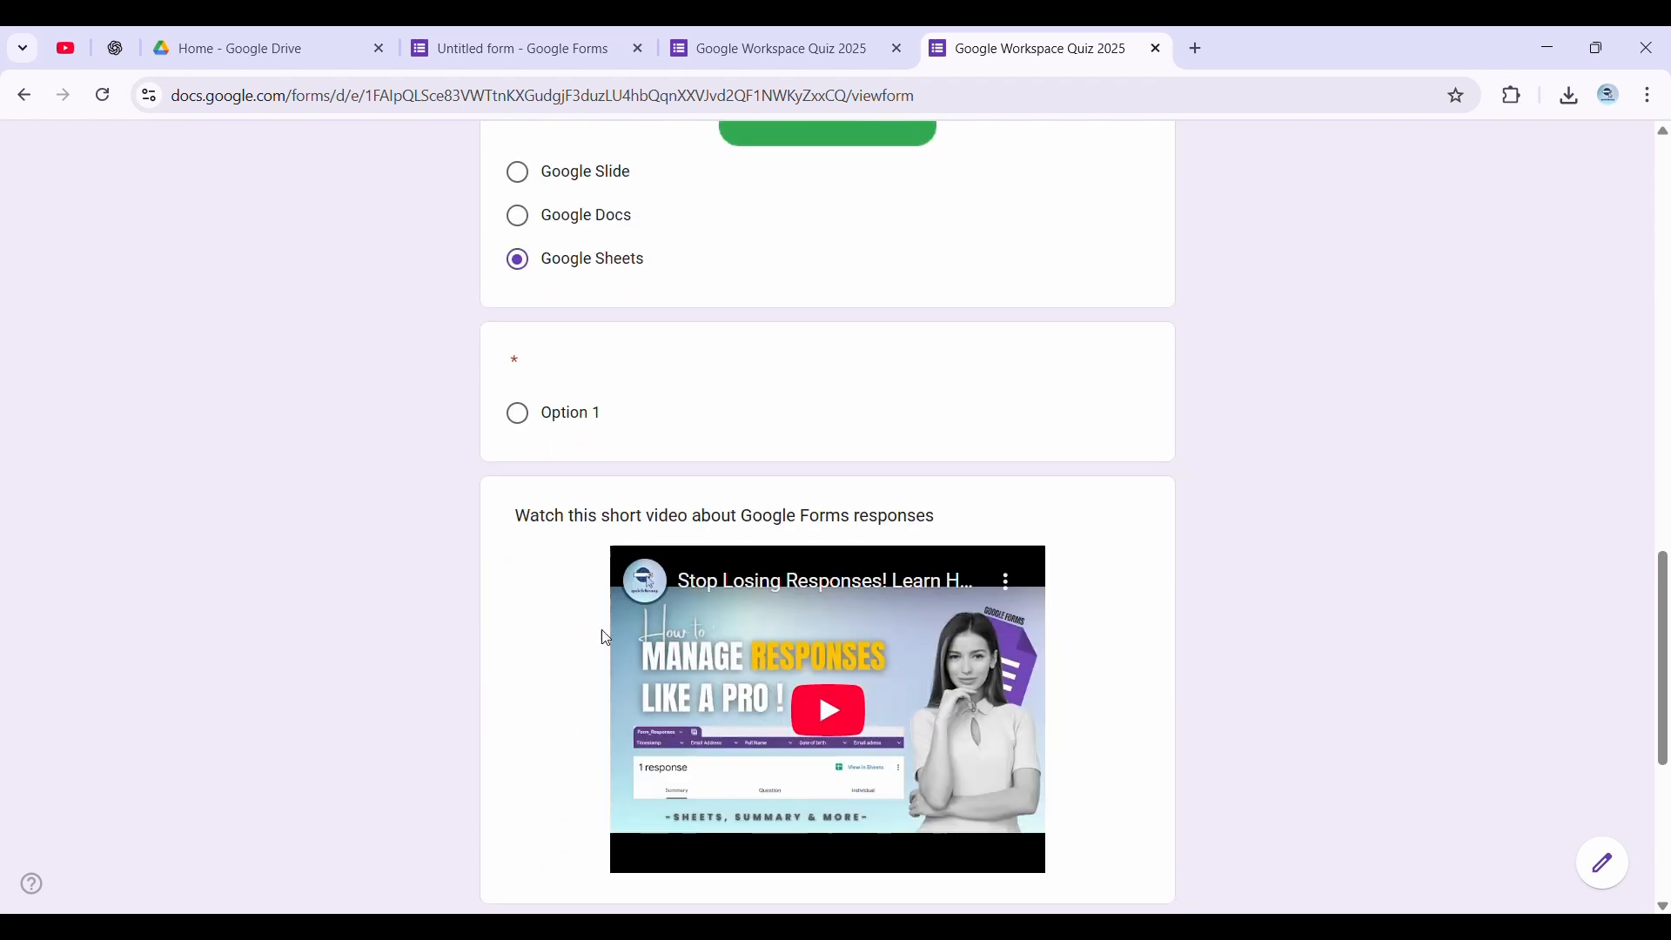
scroll(606, 638, "up", 5)
scroll(694, 607, "down", 5)
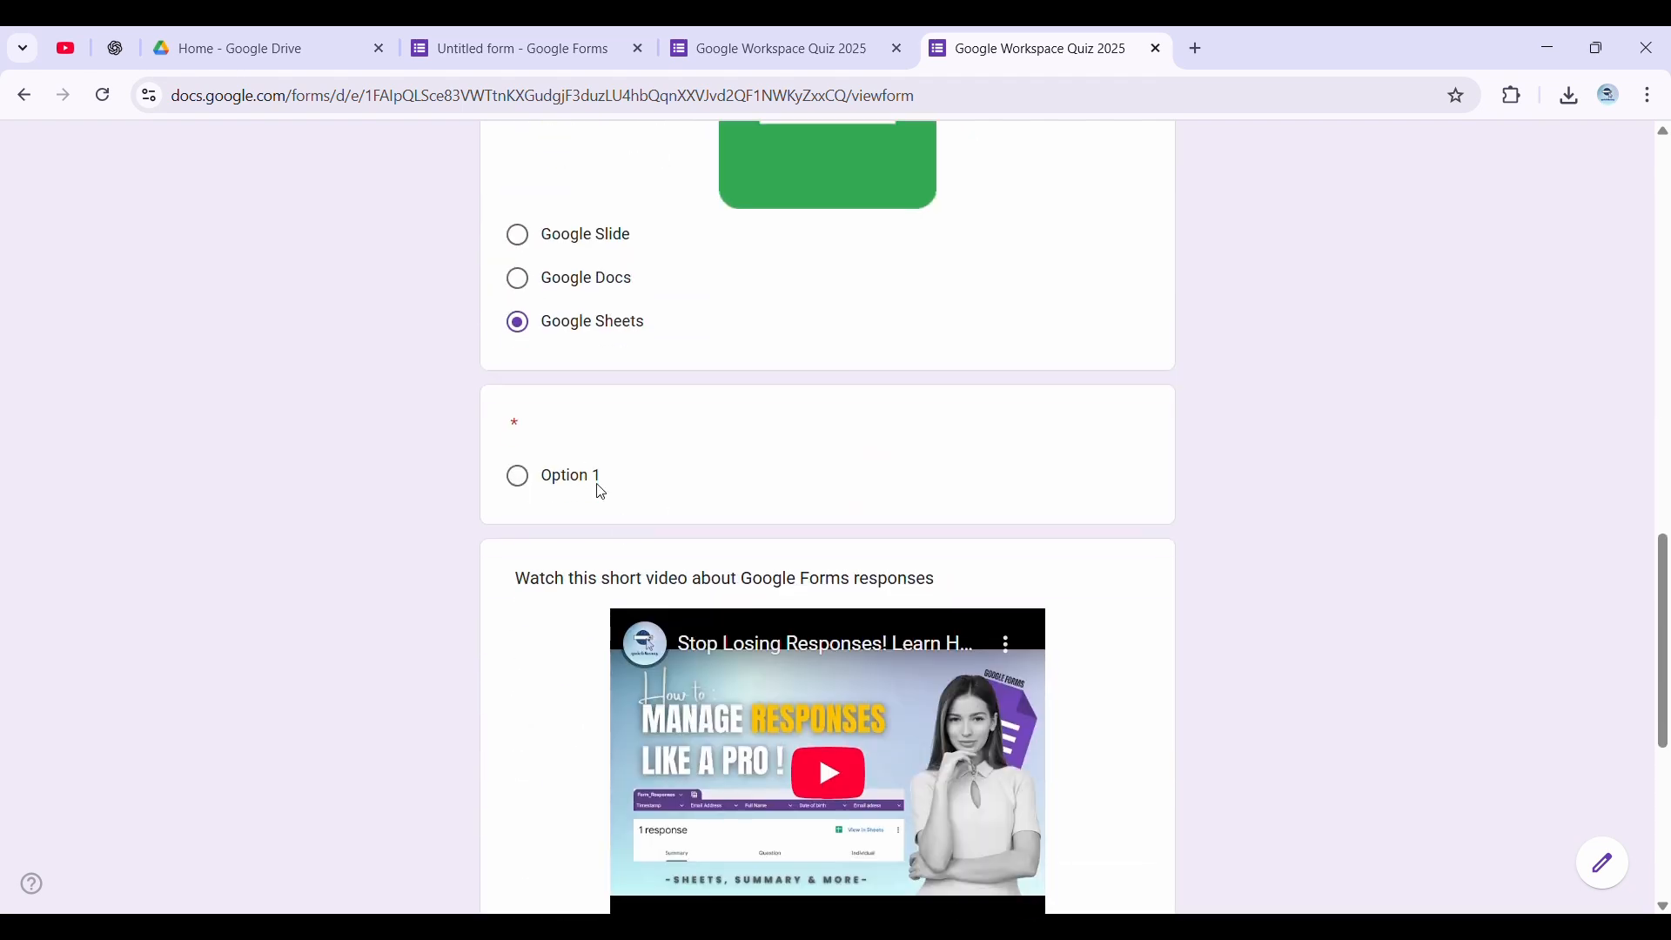
In the form editor, delete the blank multiple choice question between the logo question and the video
left_click(474, 30)
scroll(732, 638, "down", 12)
scroll(657, 640, "down", 7)
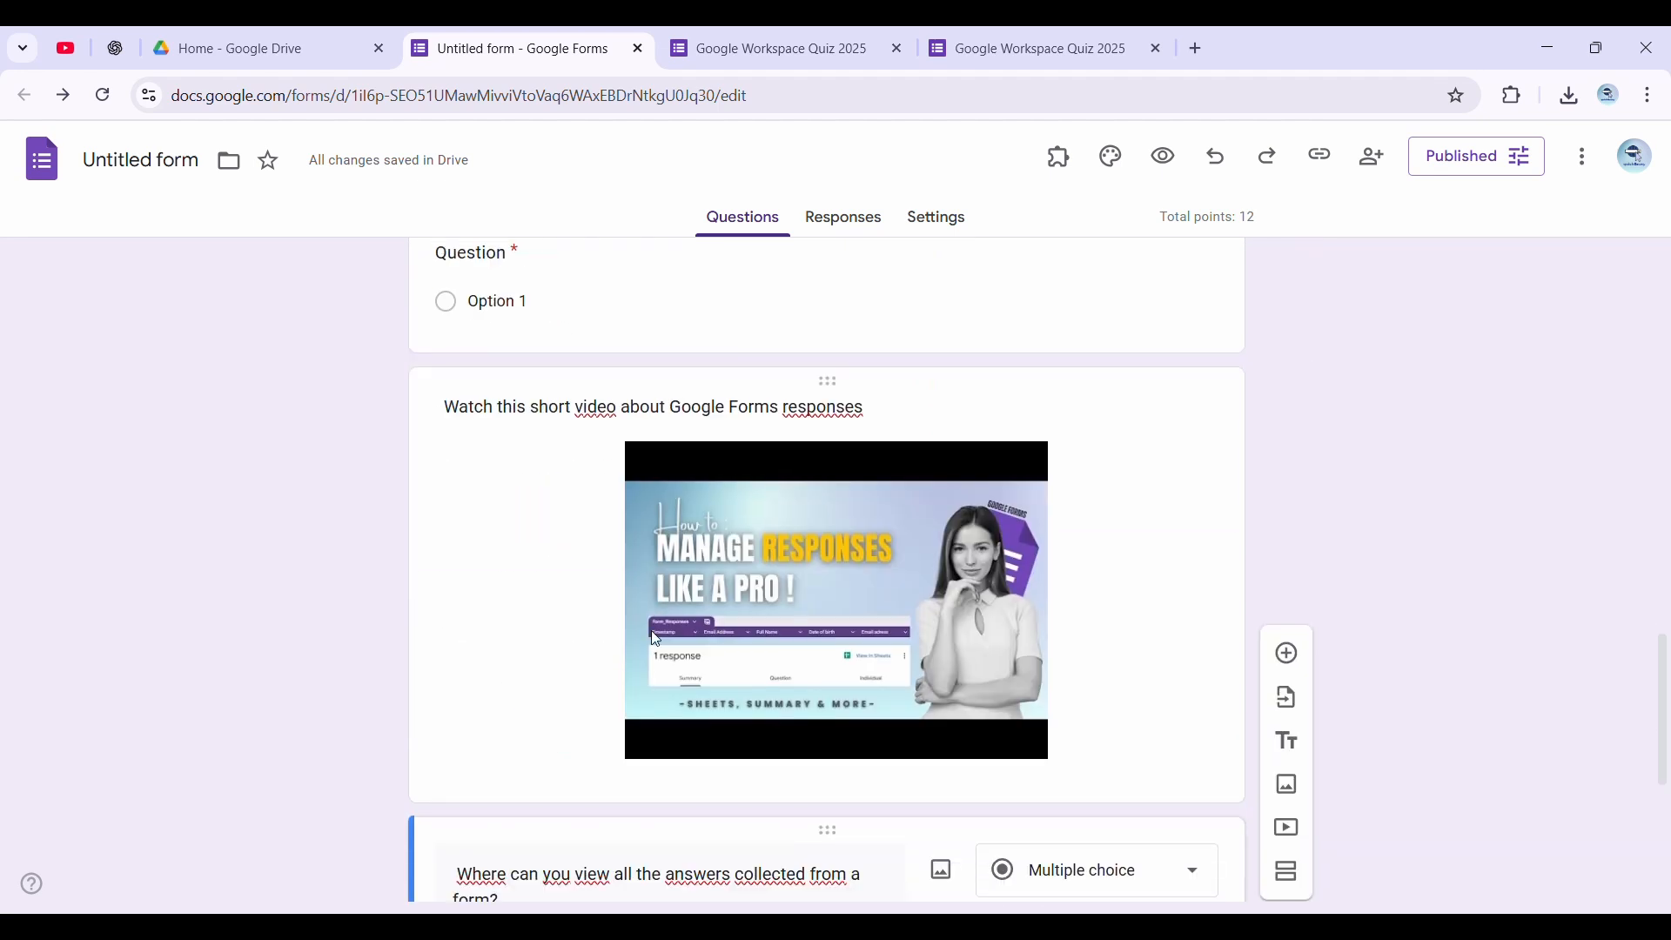
scroll(1149, 436, "up", 3)
left_click(850, 455)
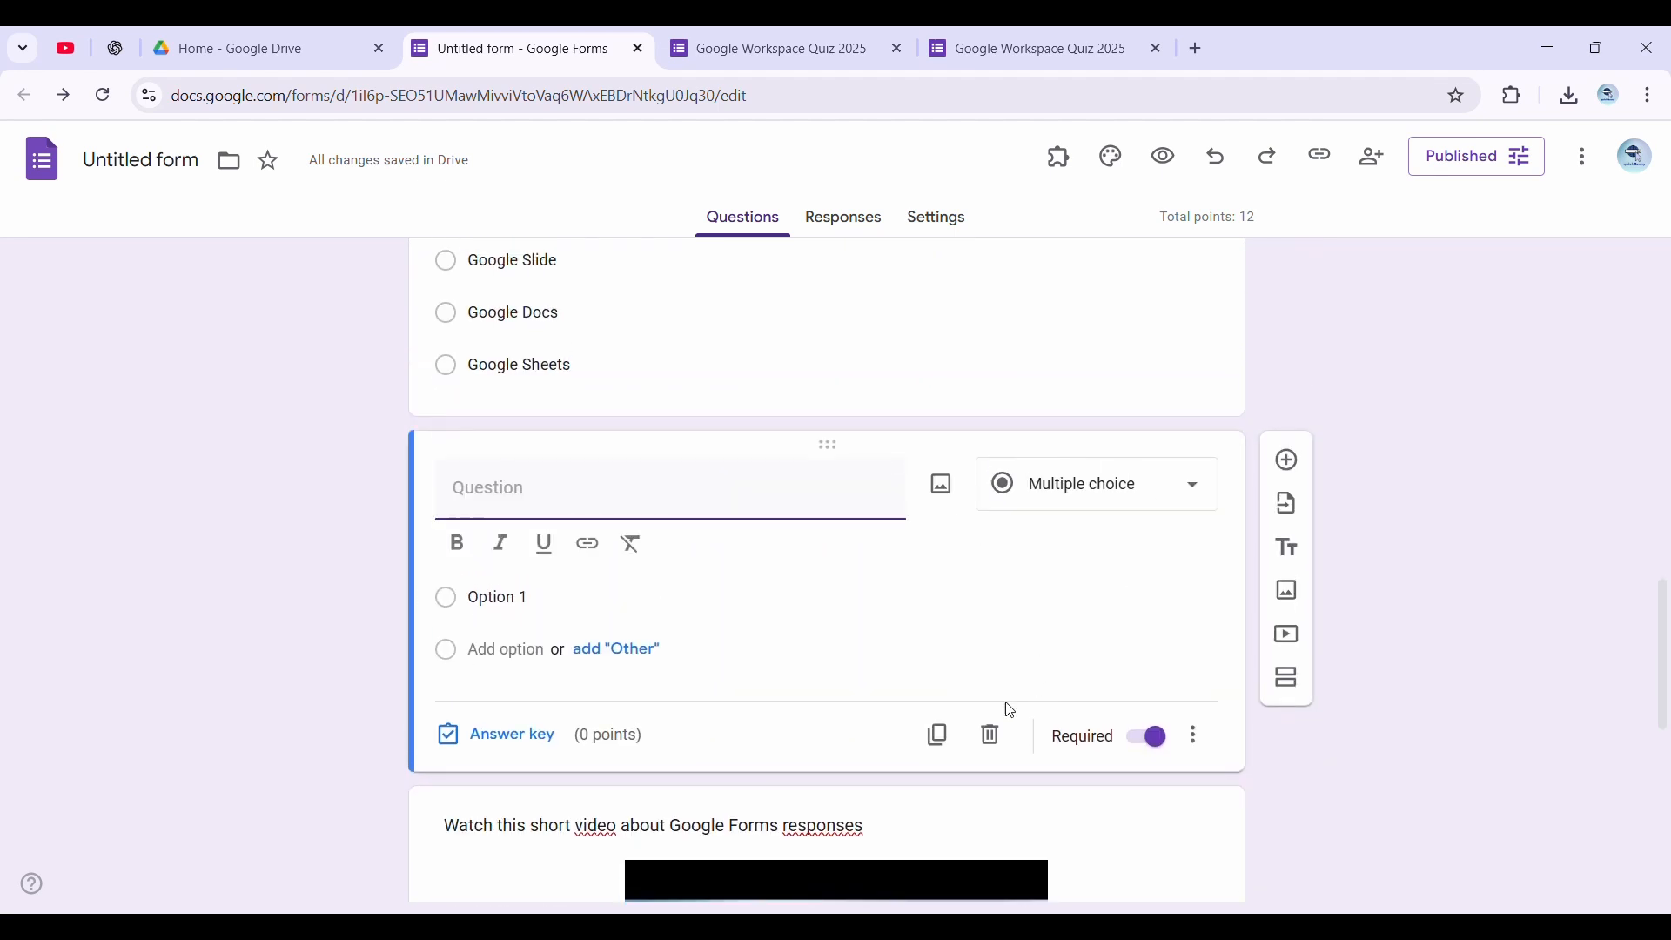
left_click(992, 736)
Reload the published quiz in its respondent tab and check the section around the deleted question
left_click(1079, 36)
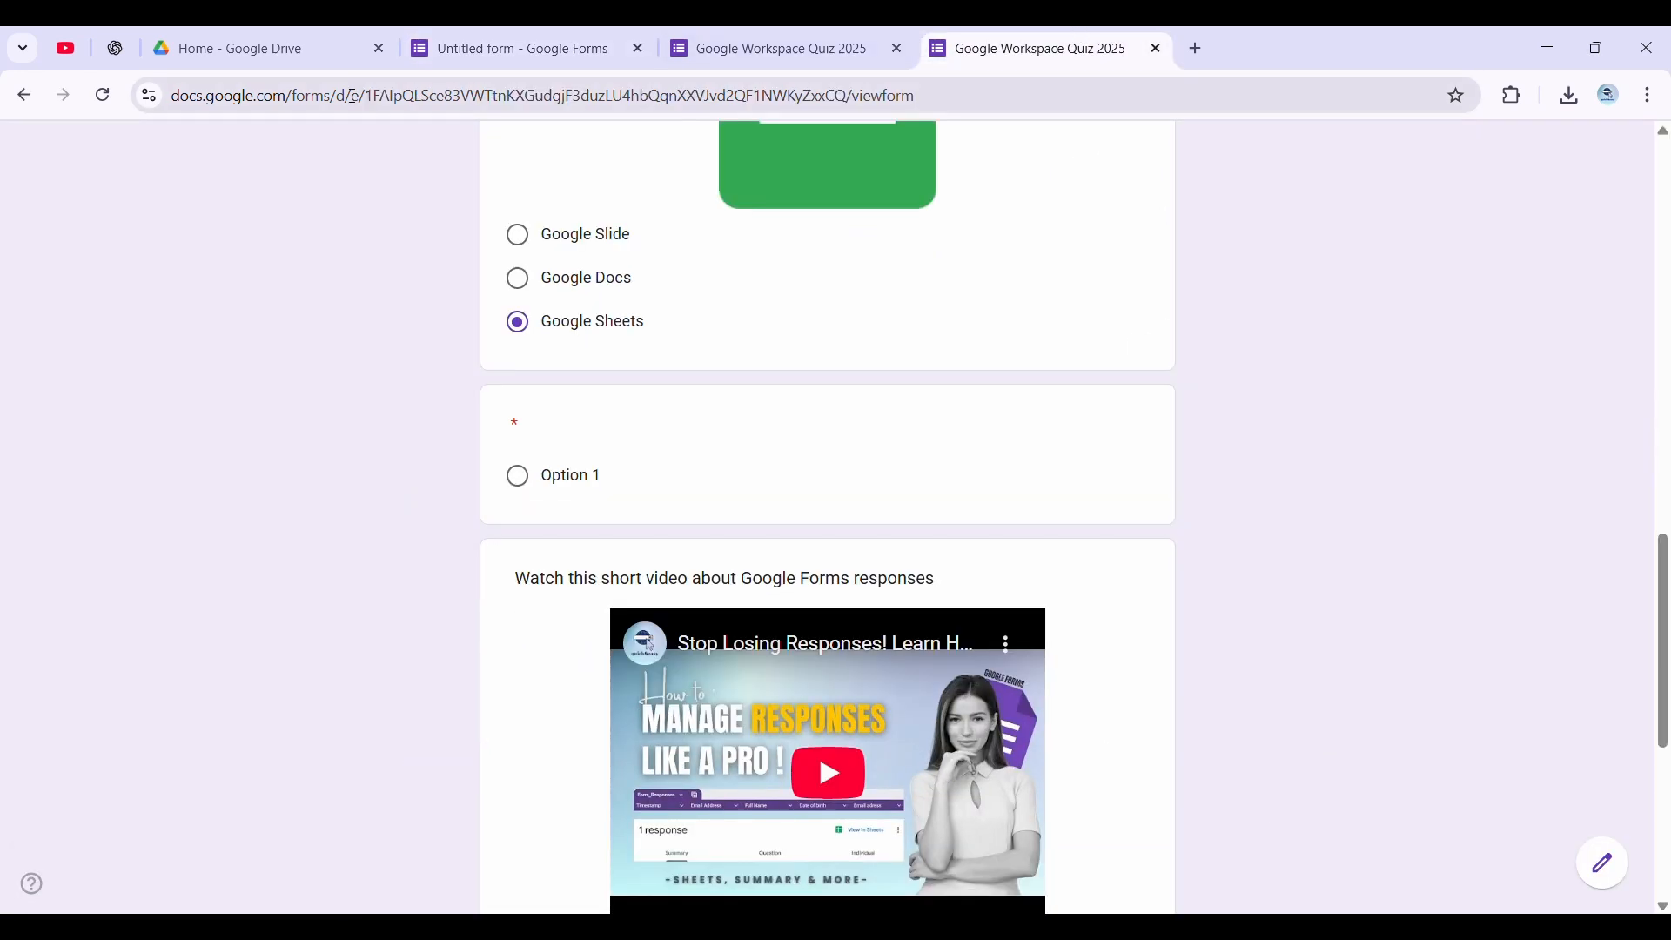
key("F5")
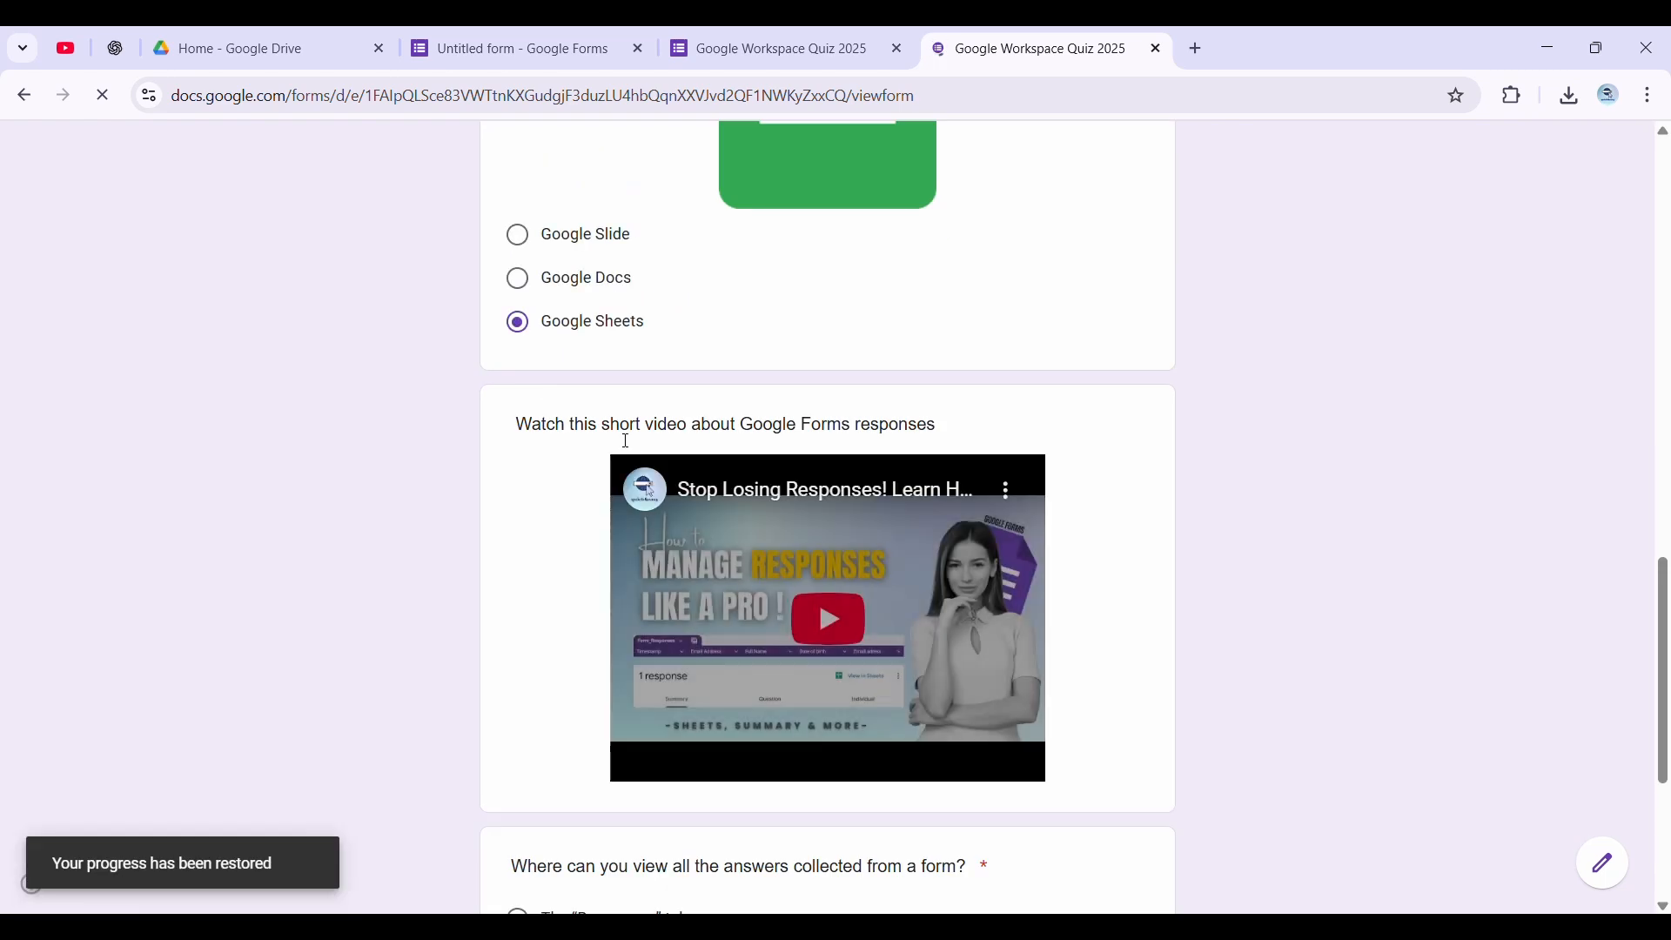
scroll(746, 343, "up", 12)
scroll(610, 514, "down", 9)
Answer the final question with The "Responses" tab and submit the quiz response
scroll(610, 514, "down", 9)
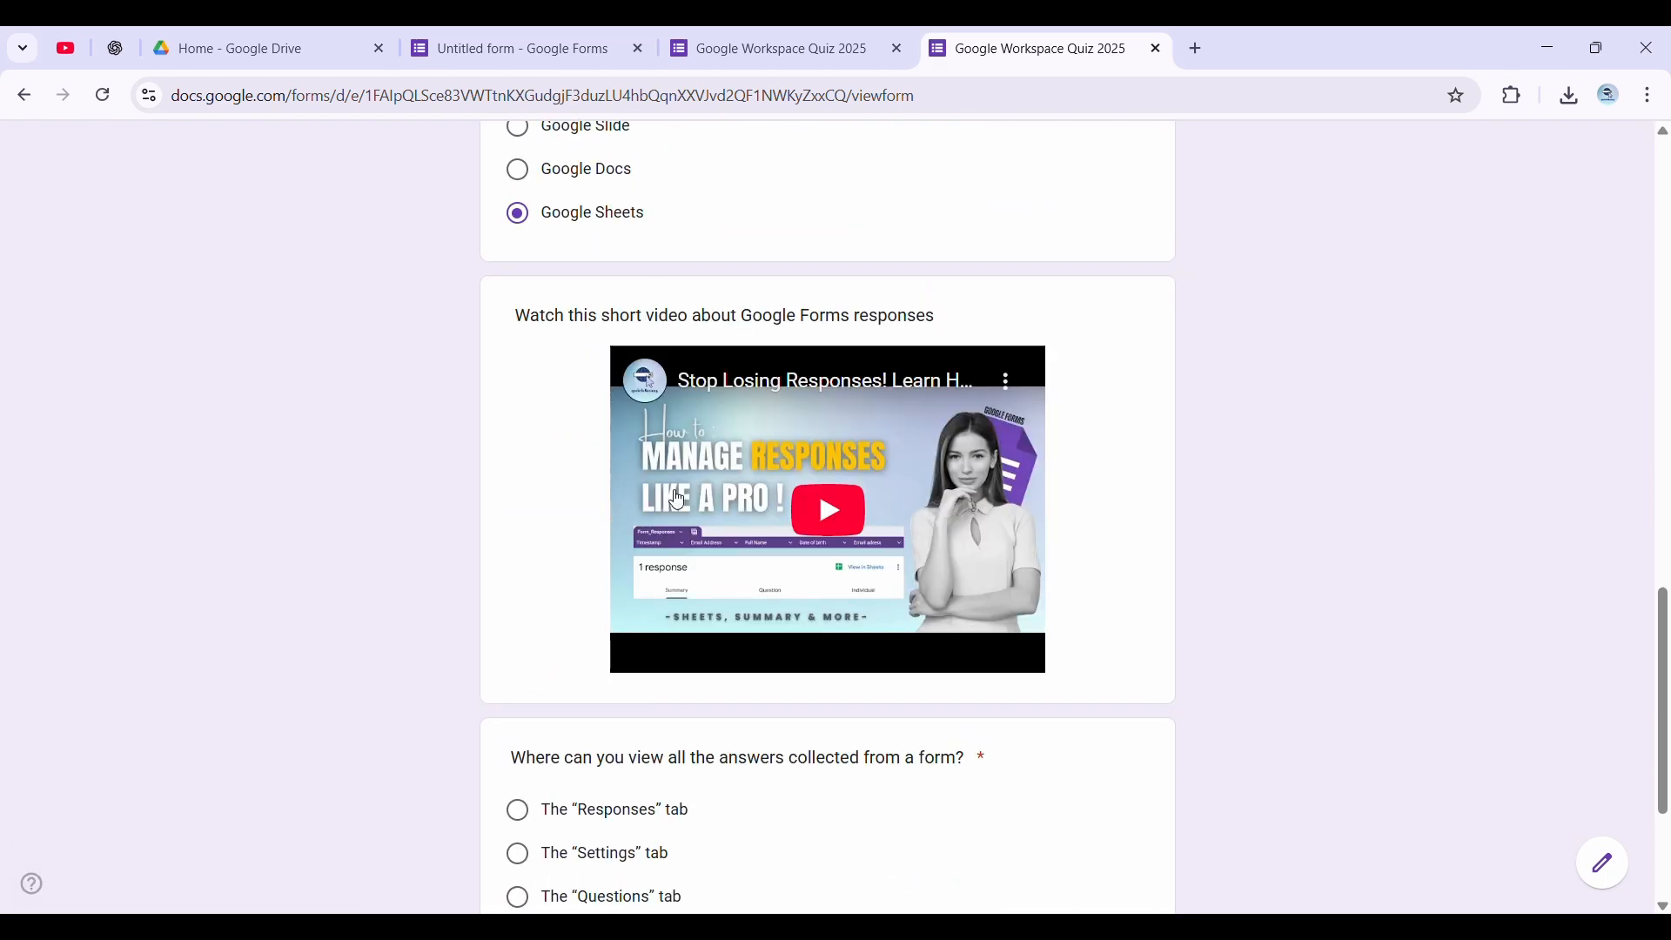
left_click(588, 605)
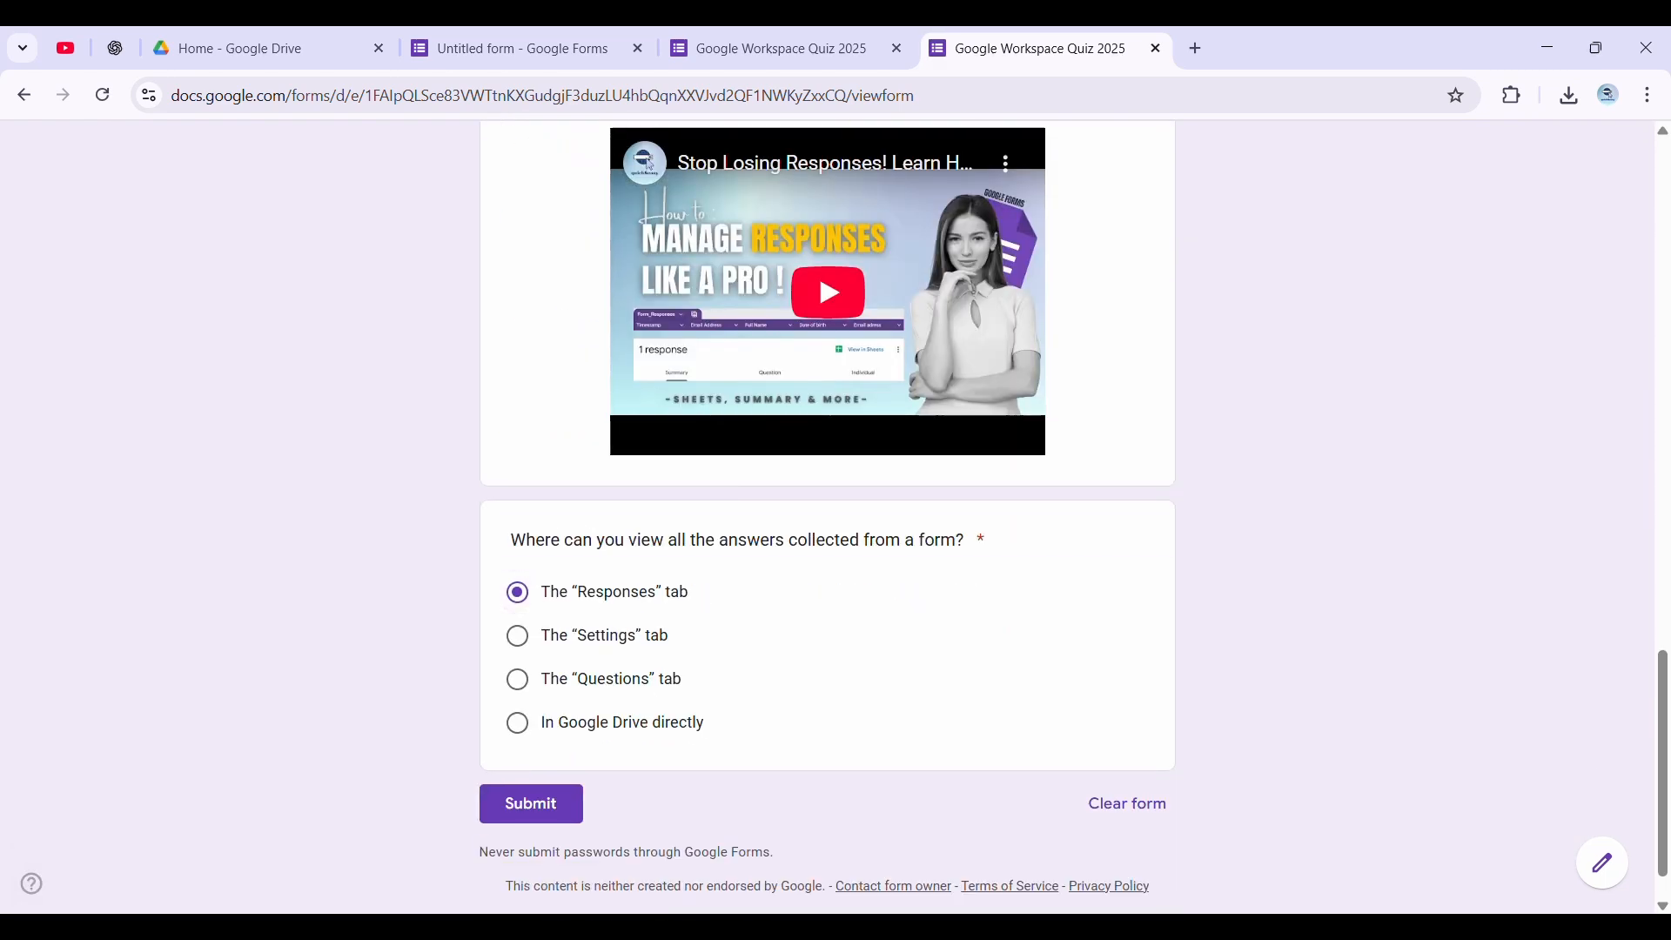
left_click(526, 805)
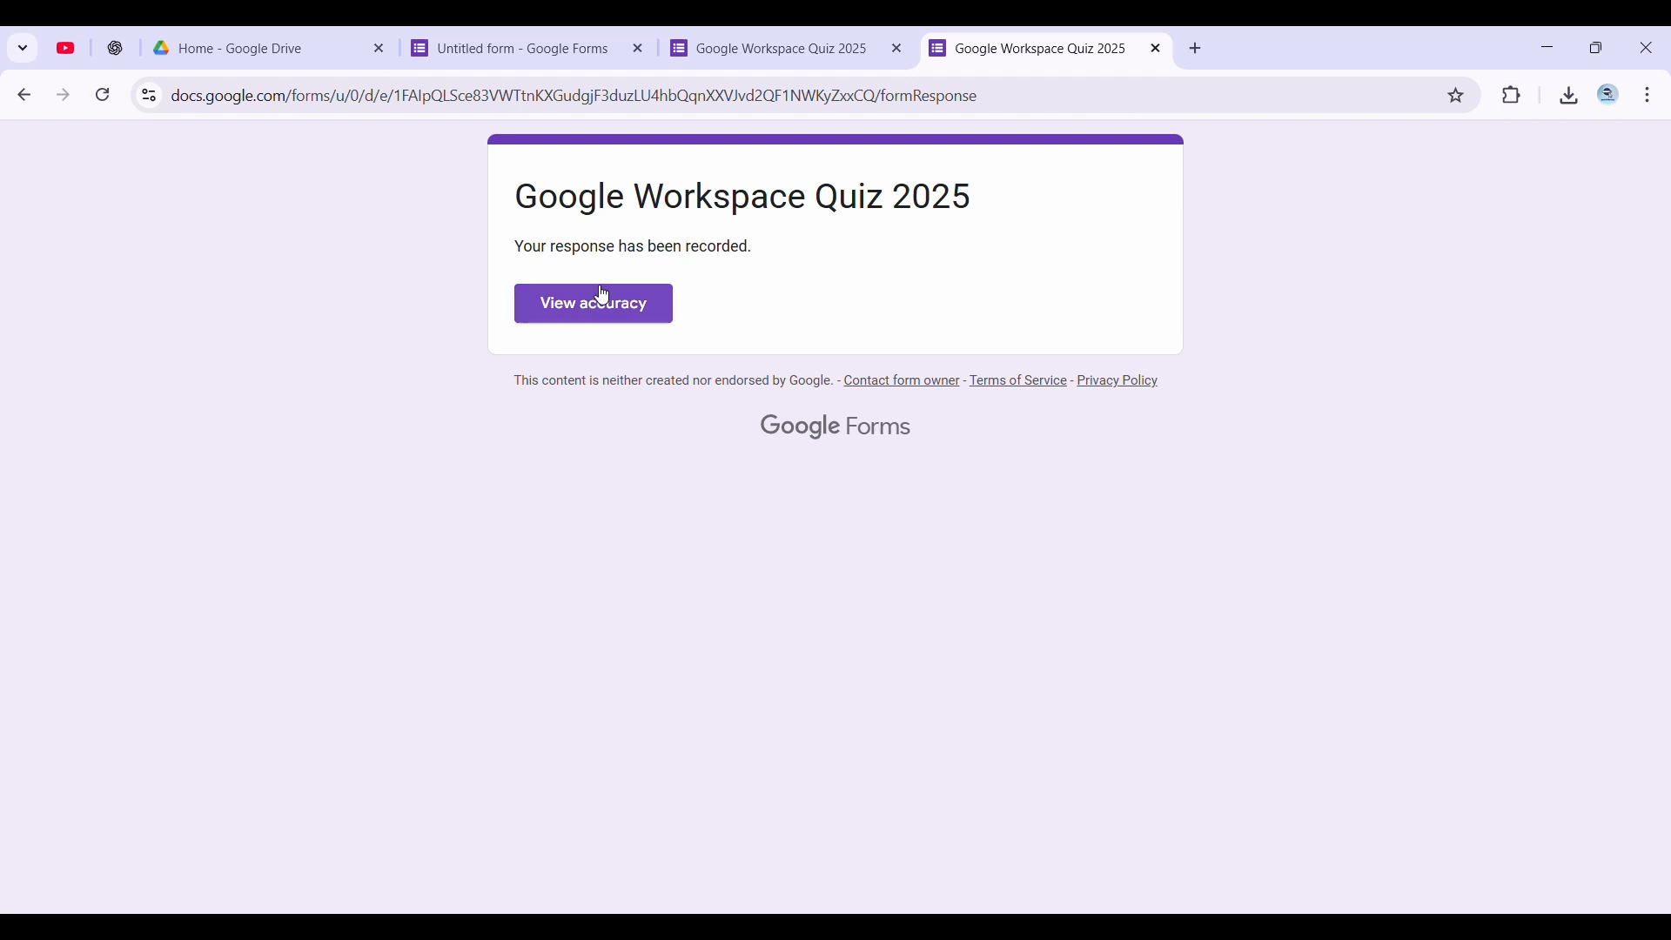
Open the accuracy results for the submitted response and review the graded answers and feedback
left_click(601, 299)
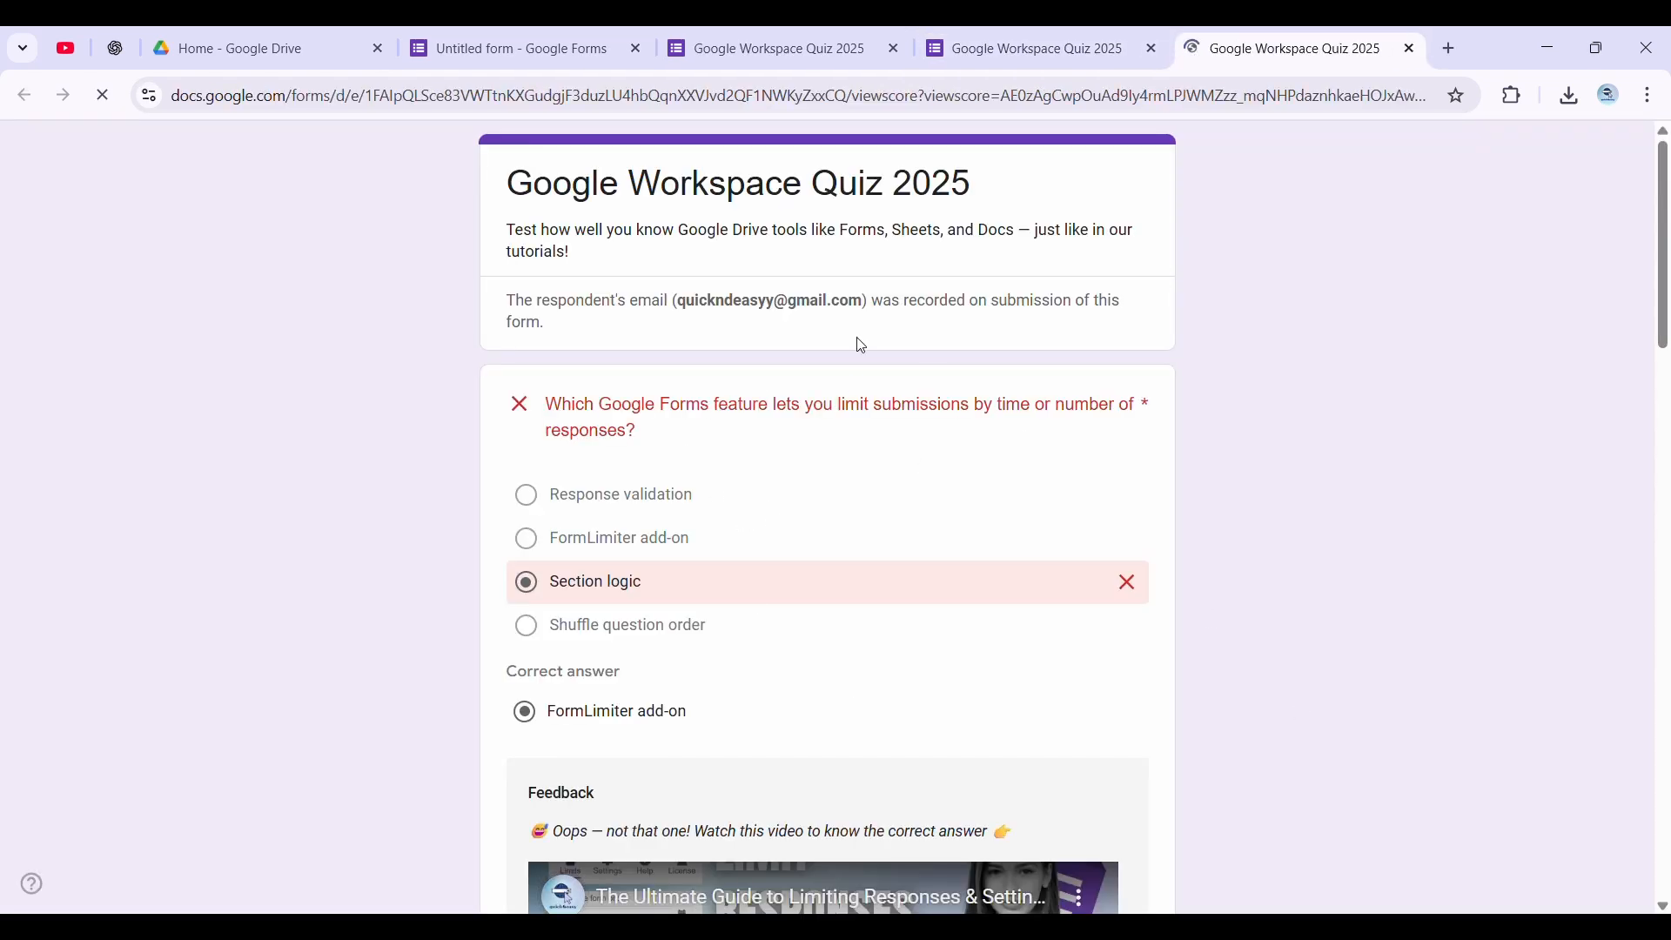
scroll(774, 516, "down", 4)
scroll(823, 523, "down", 20)
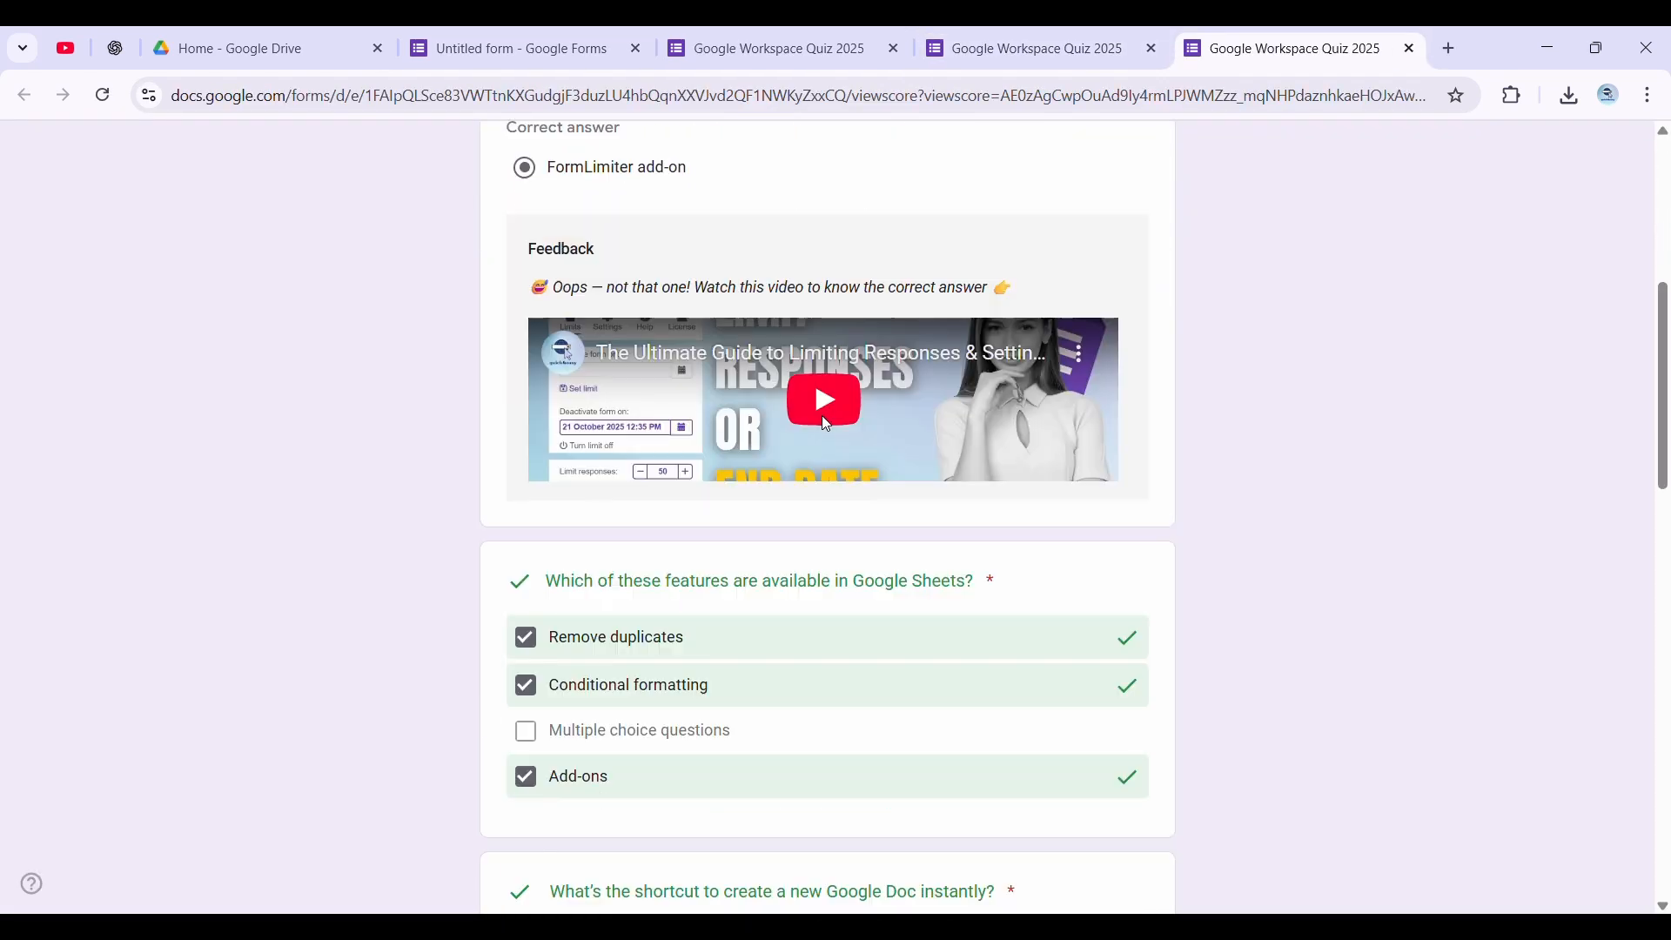